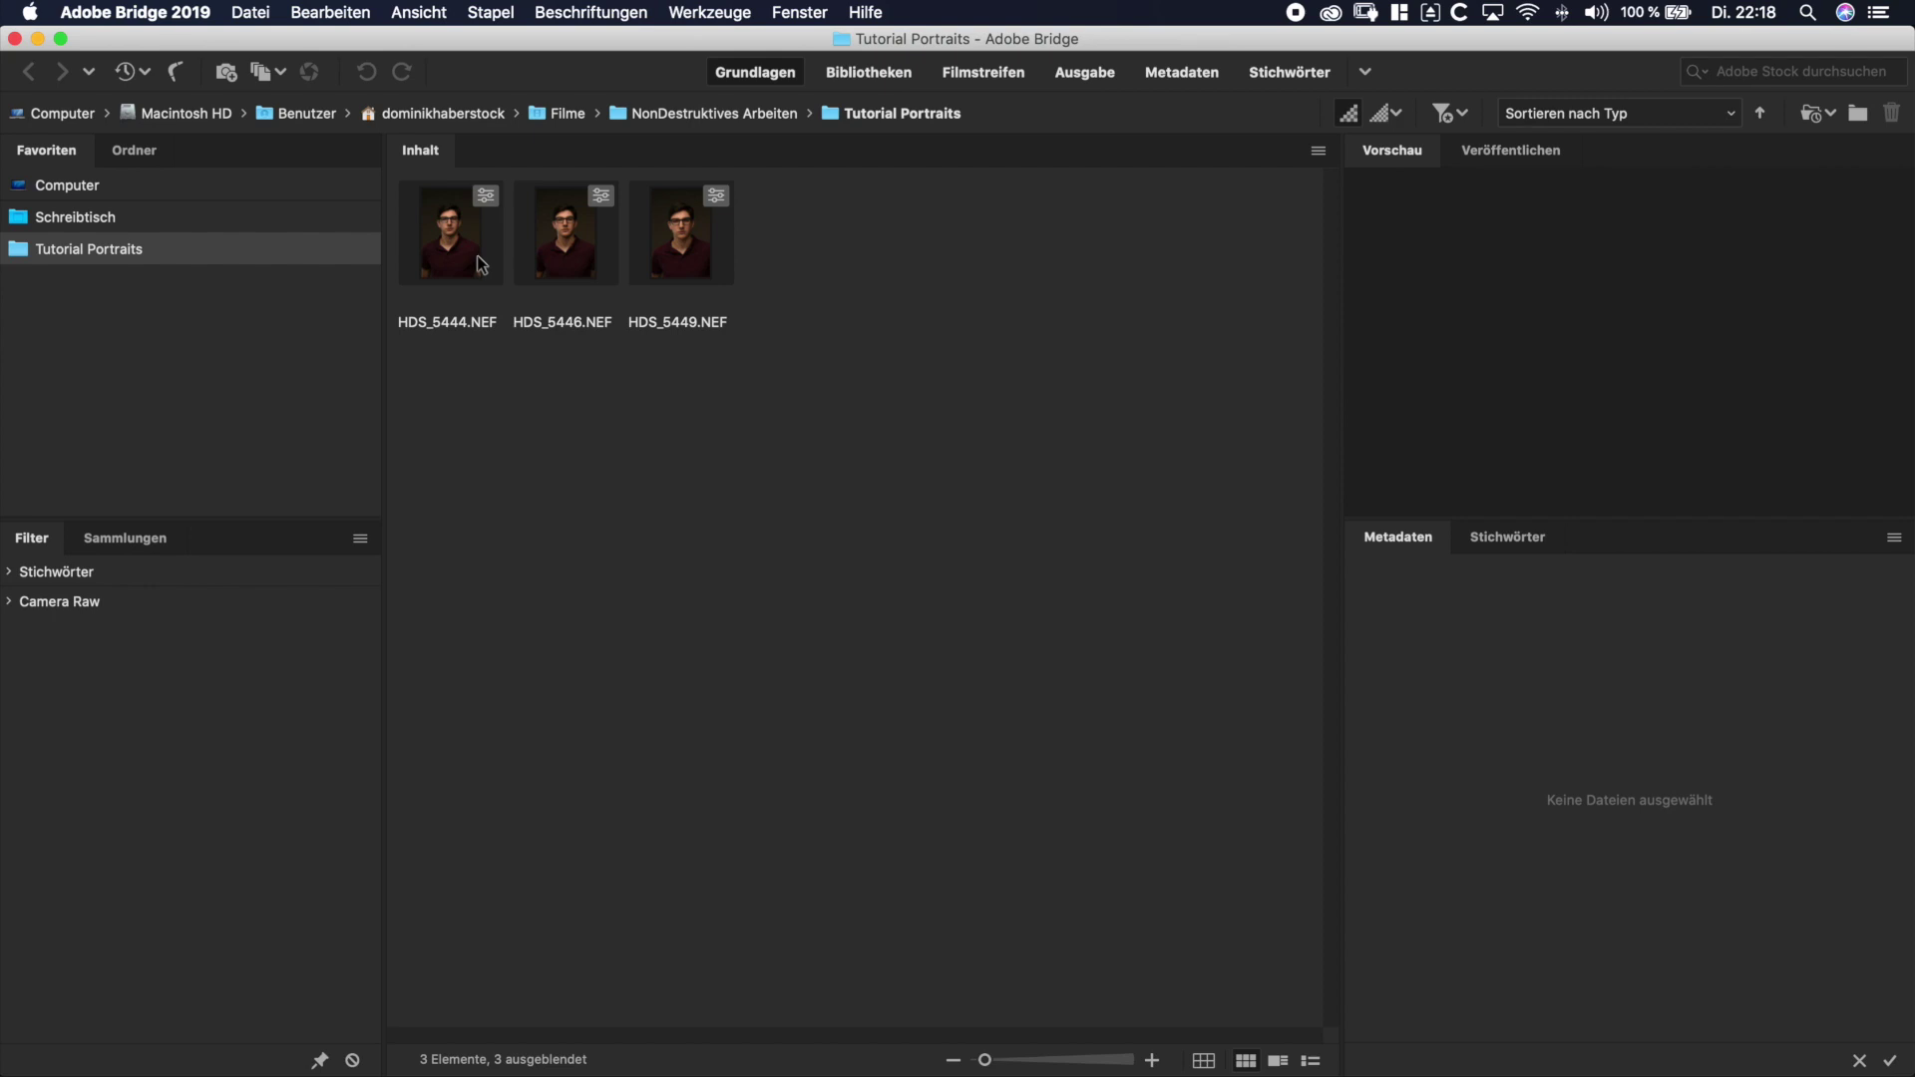
- Rate HDS_5444 one star and HDS_5446 two stars in Bridge
{"action": "left_click_drag", "start_coordinate": [866, 389], "coordinate": [419, 185]}
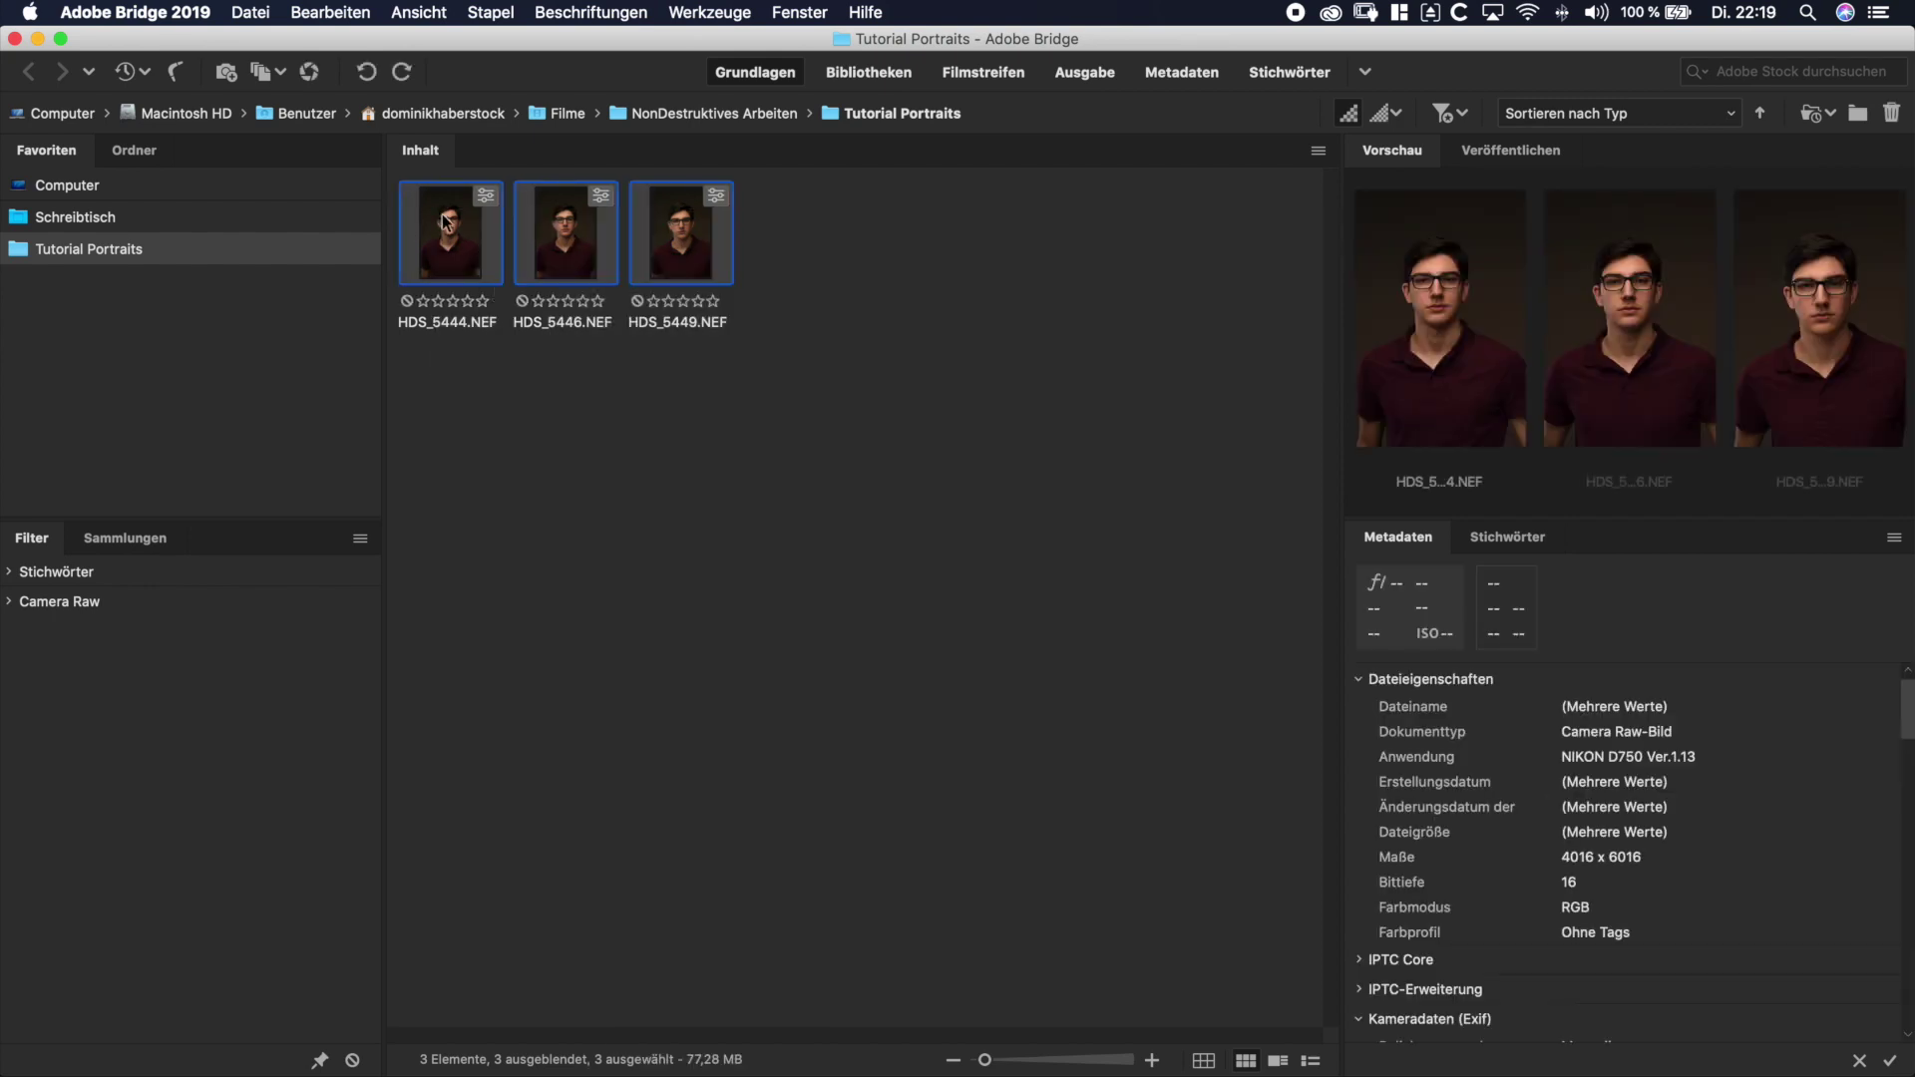
{"action": "left_click", "coordinate": [423, 302]}
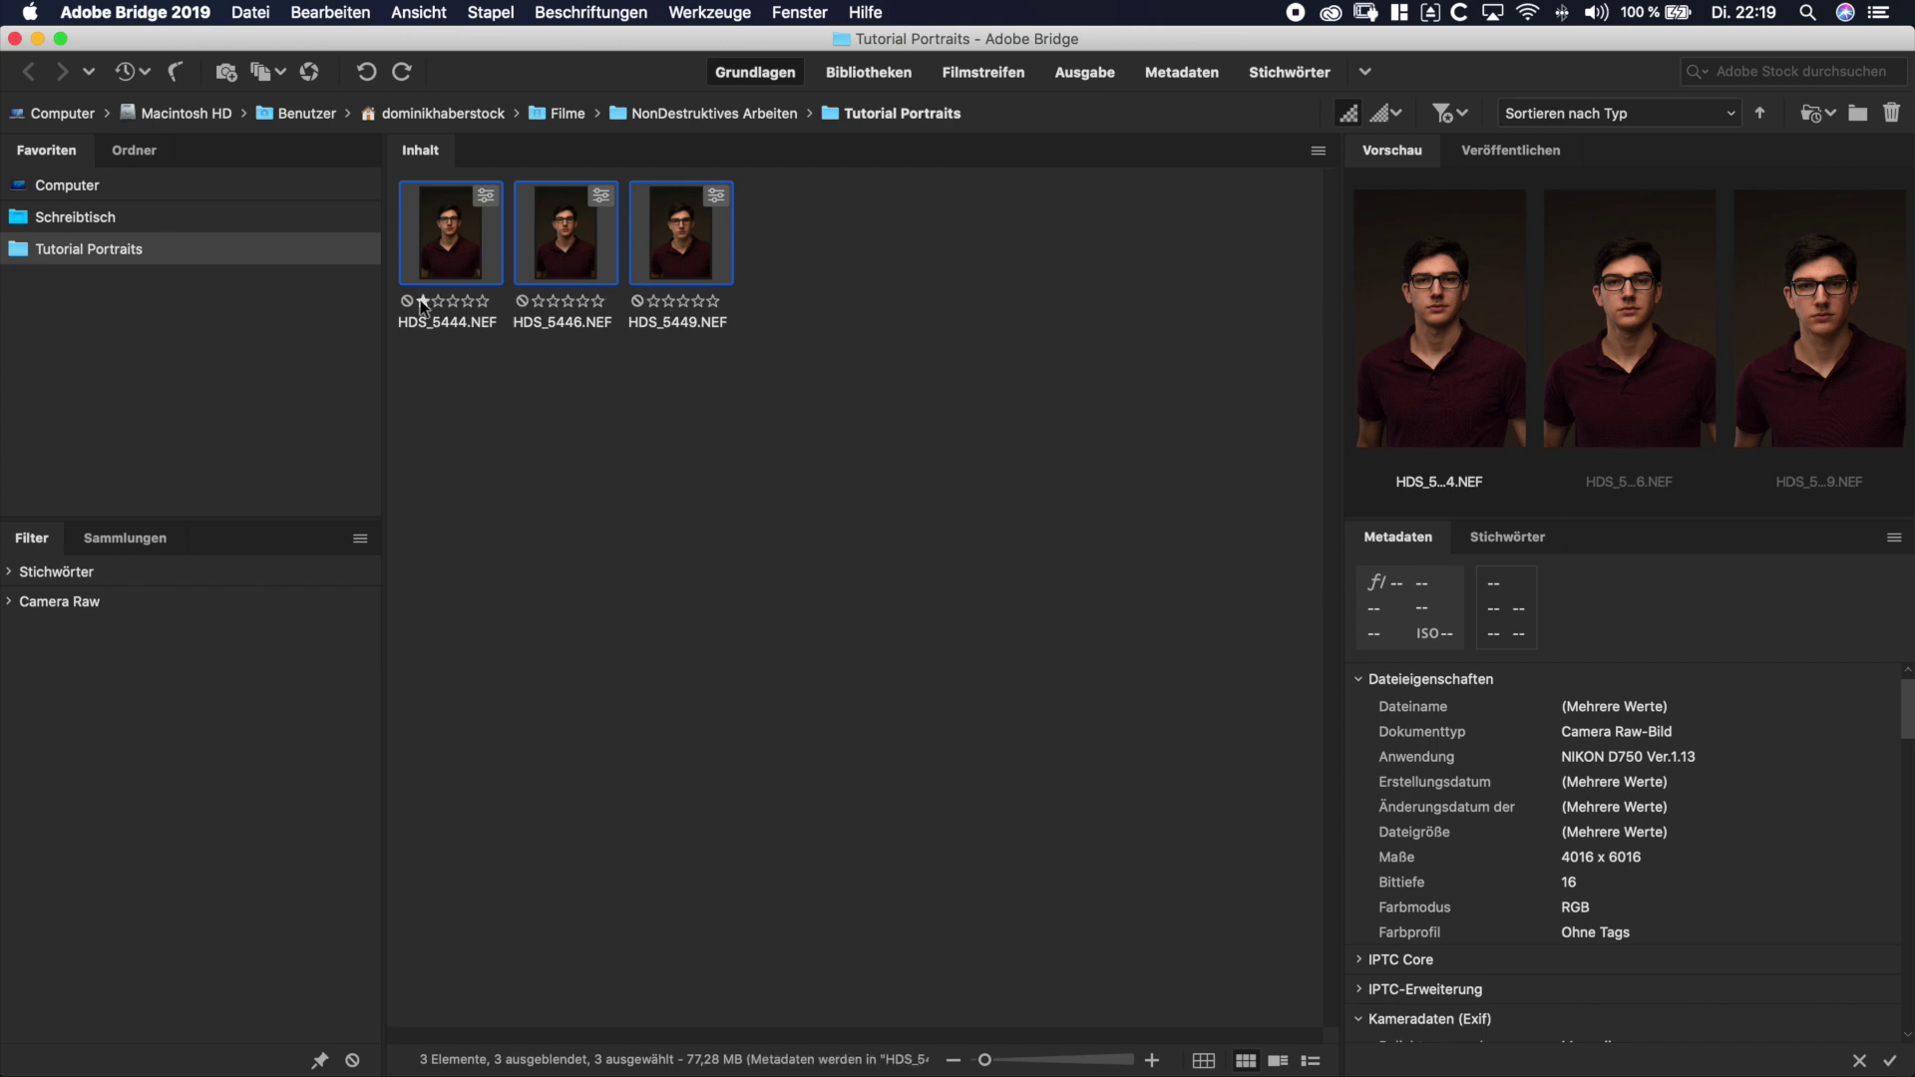
{"action": "left_click", "coordinate": [499, 374]}
{"action": "left_click", "coordinate": [554, 271]}
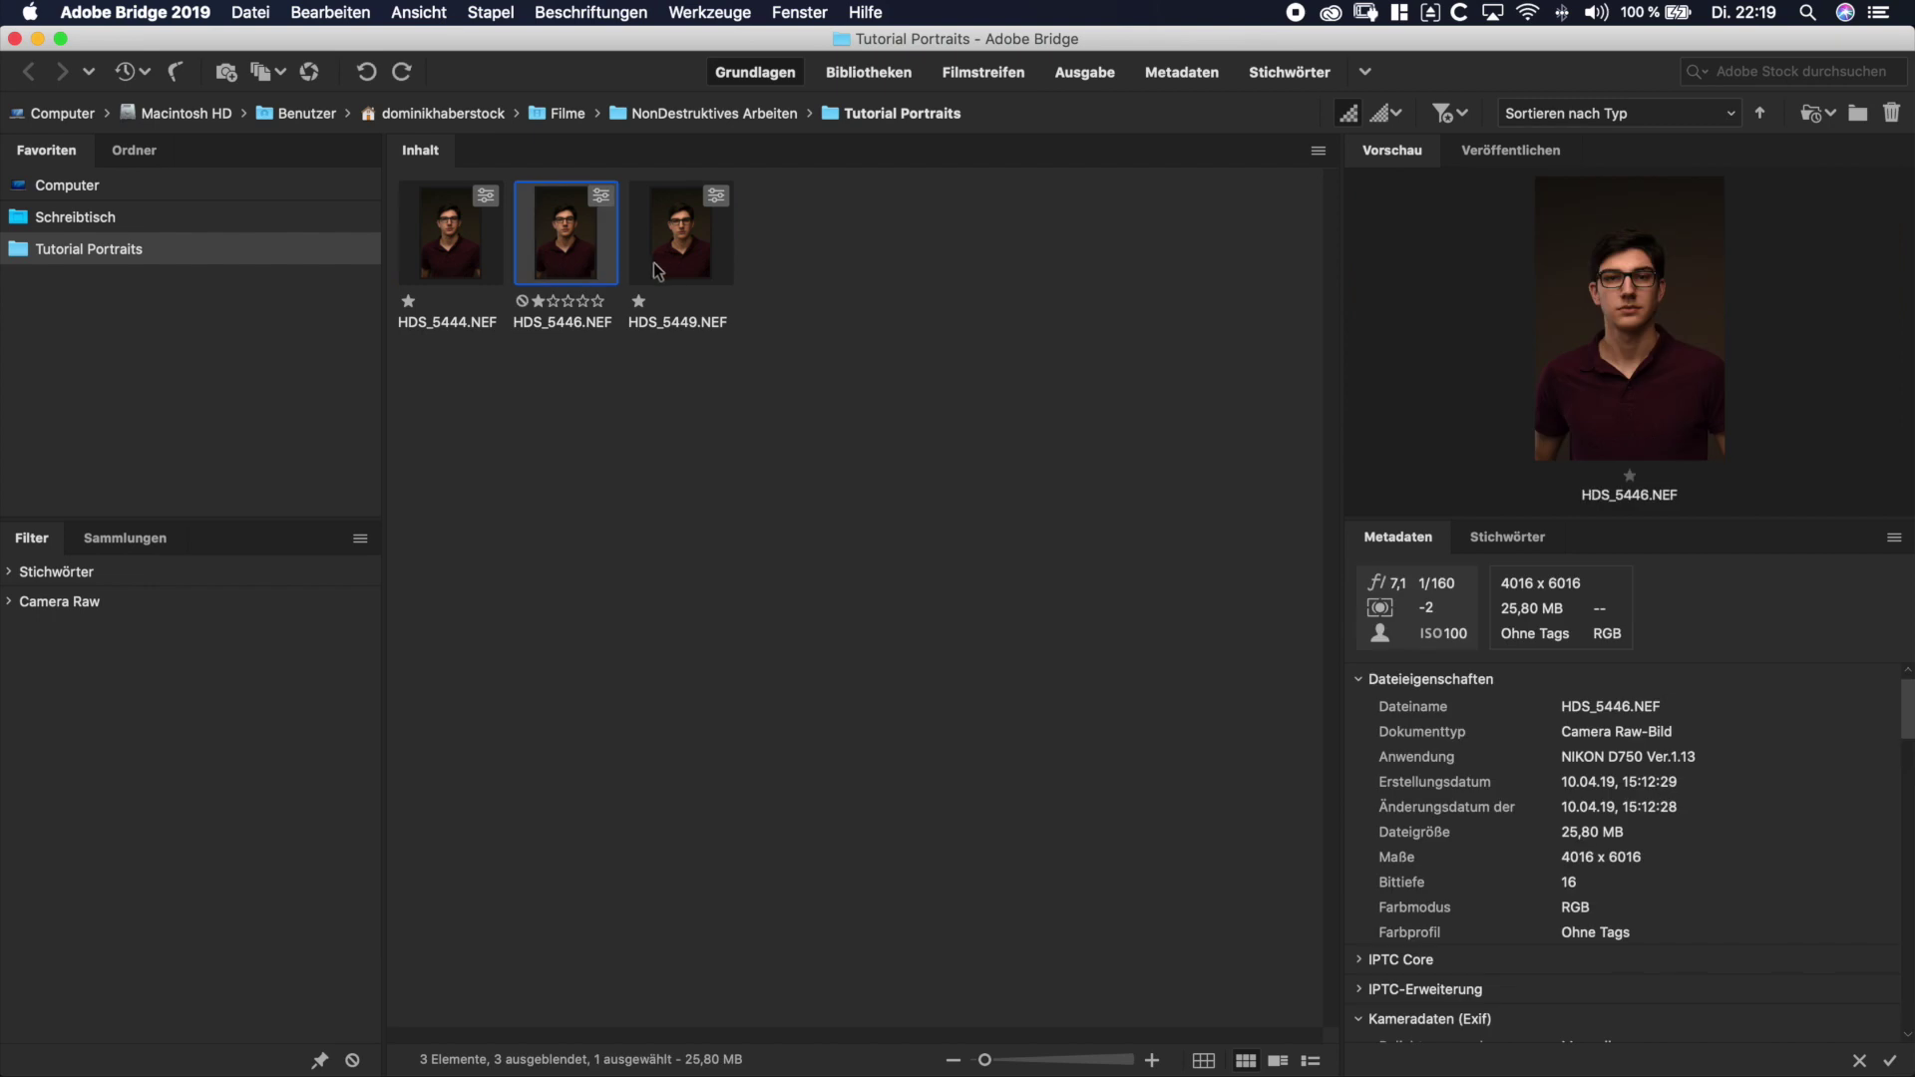
{"action": "left_click", "coordinate": [682, 270], "text": "super"}
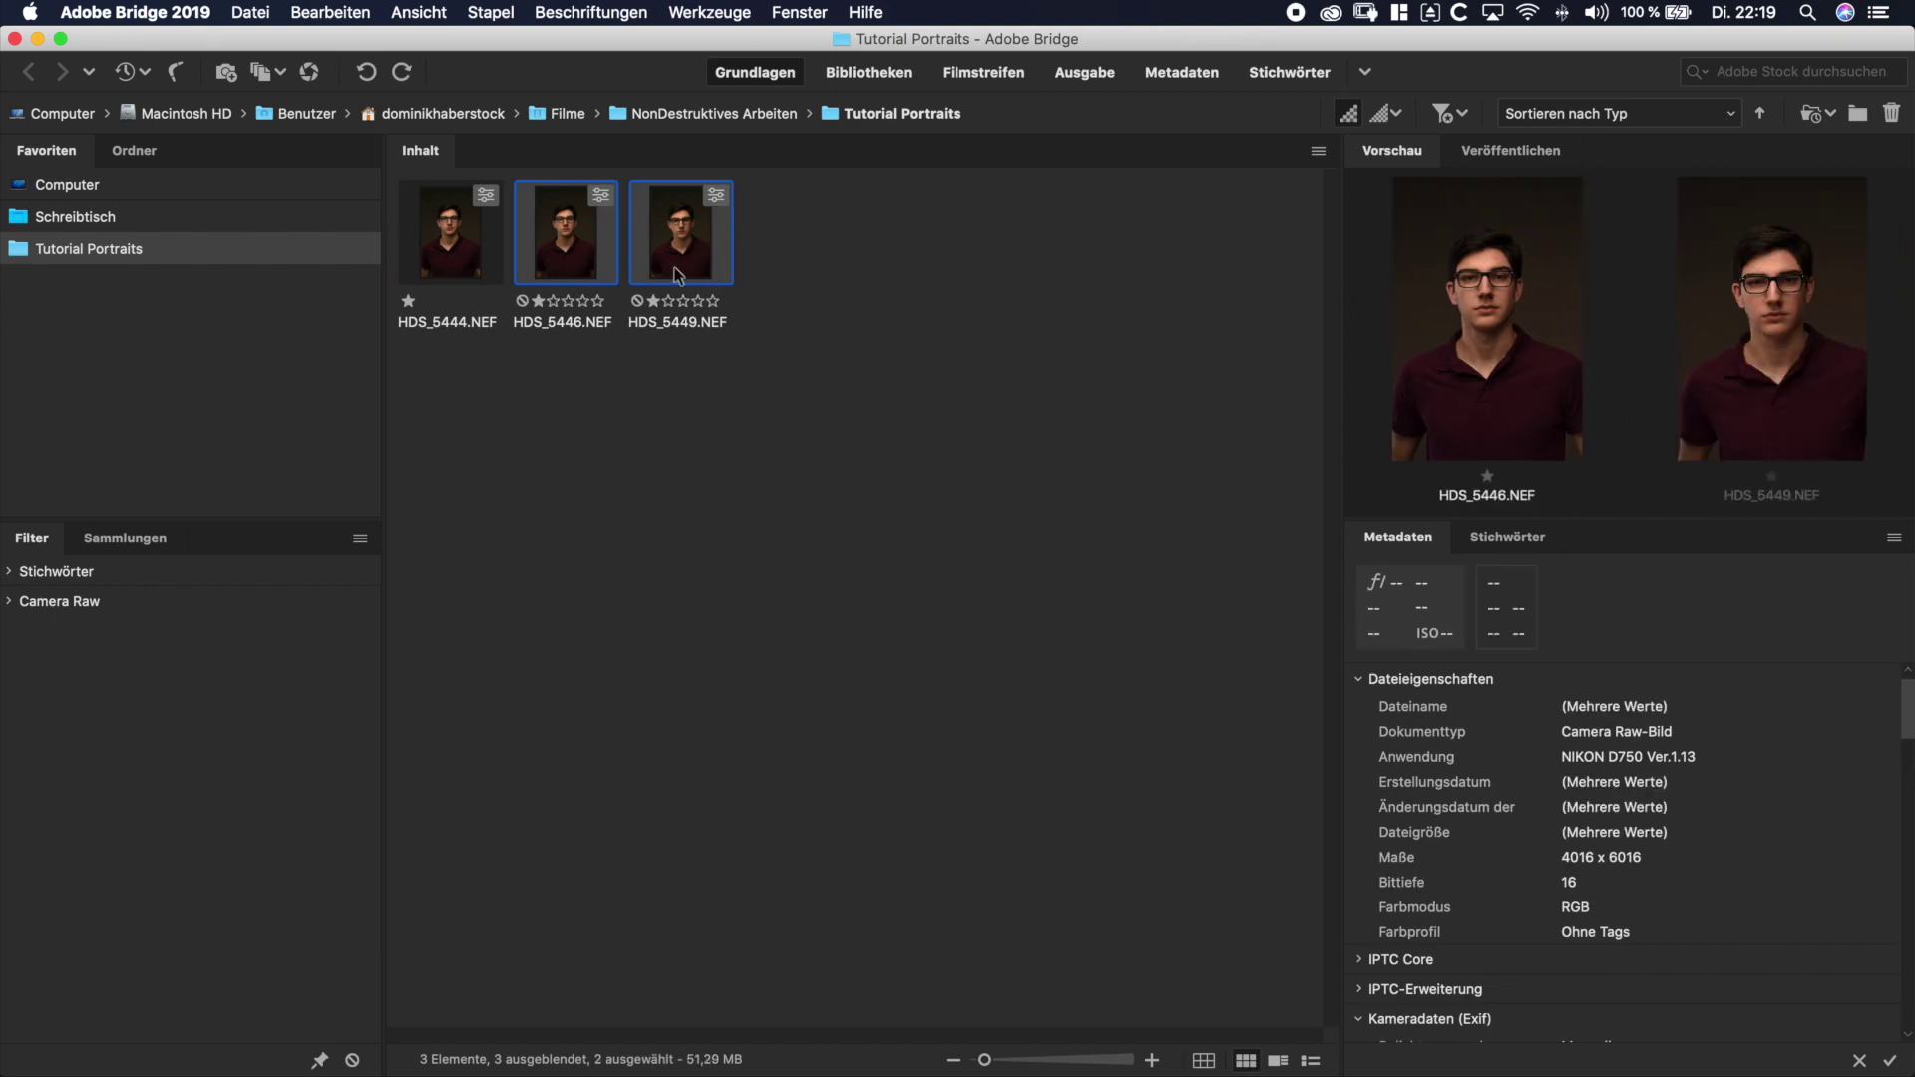
{"action": "left_click", "coordinate": [653, 301]}
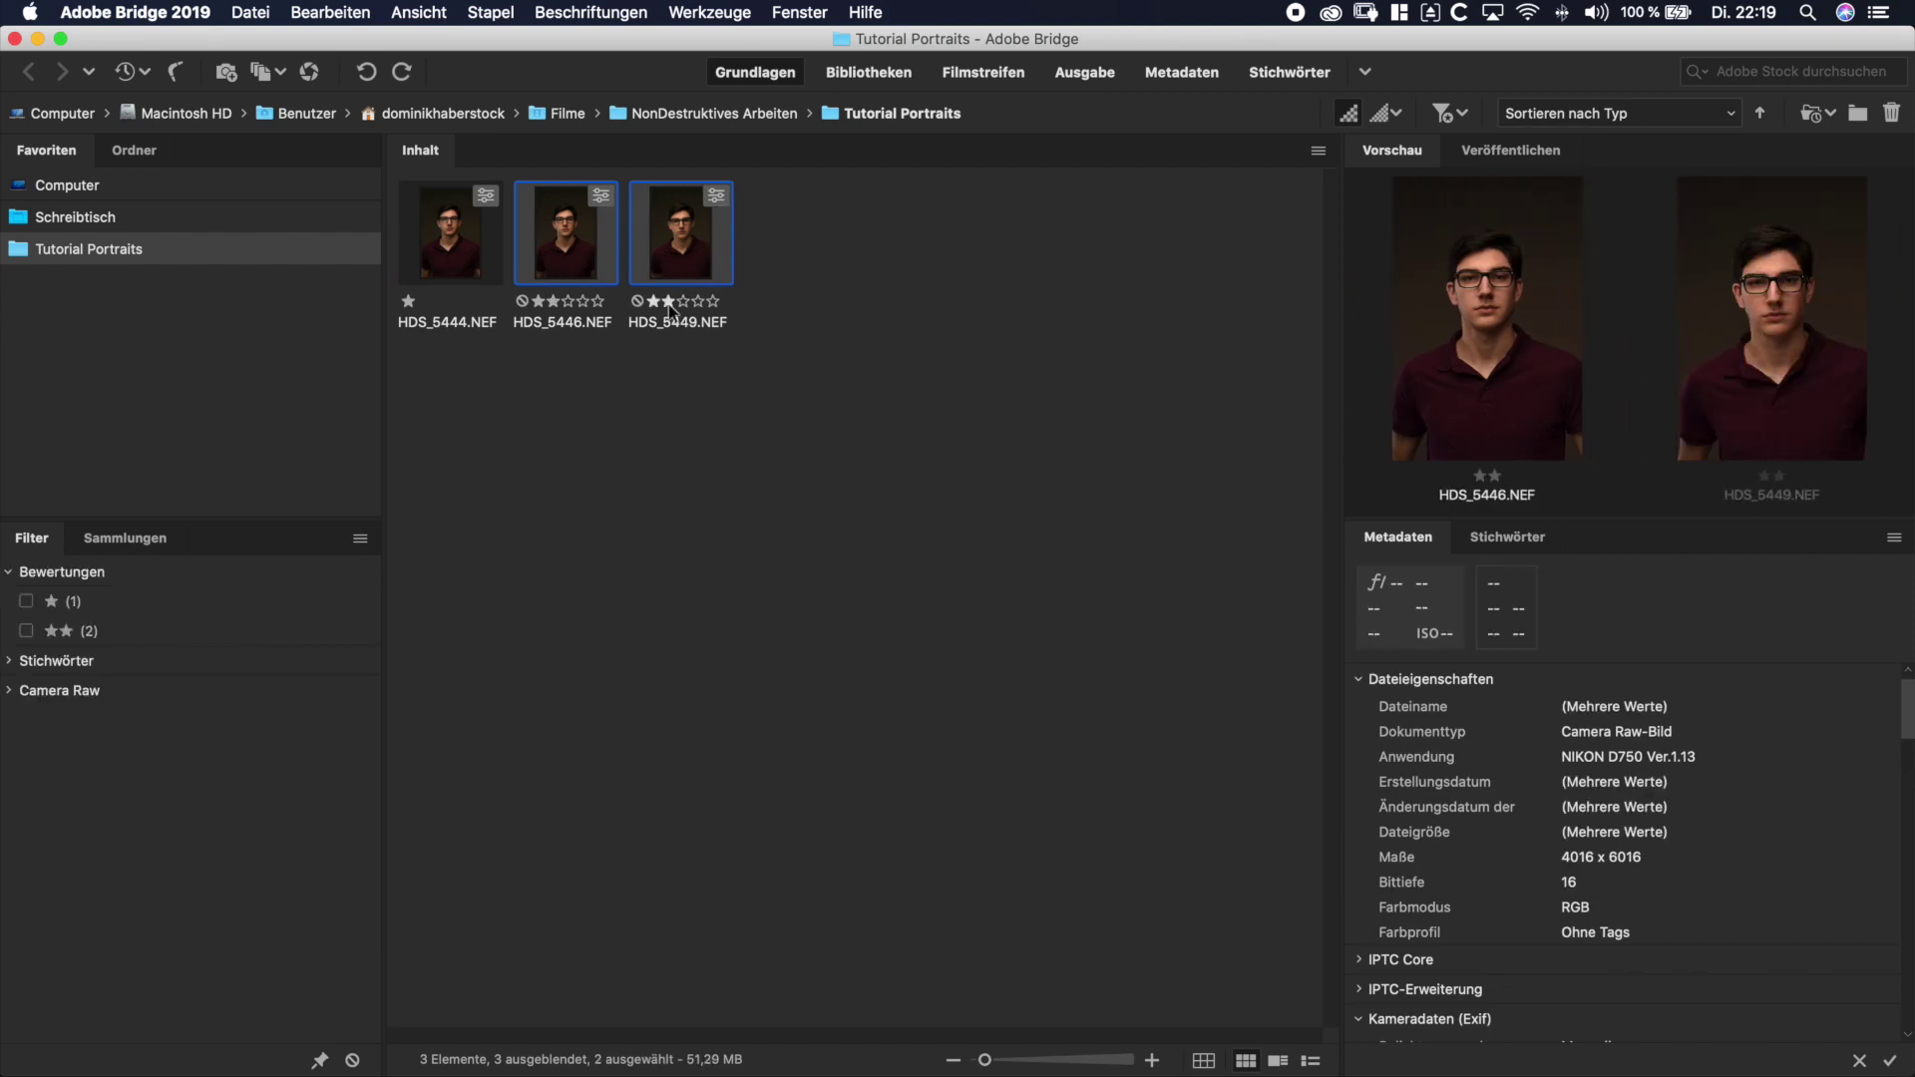
{"action": "left_click", "coordinate": [687, 398]}
- Raise HDS_5449 to three stars, then deselect all files
{"action": "left_click", "coordinate": [665, 260]}
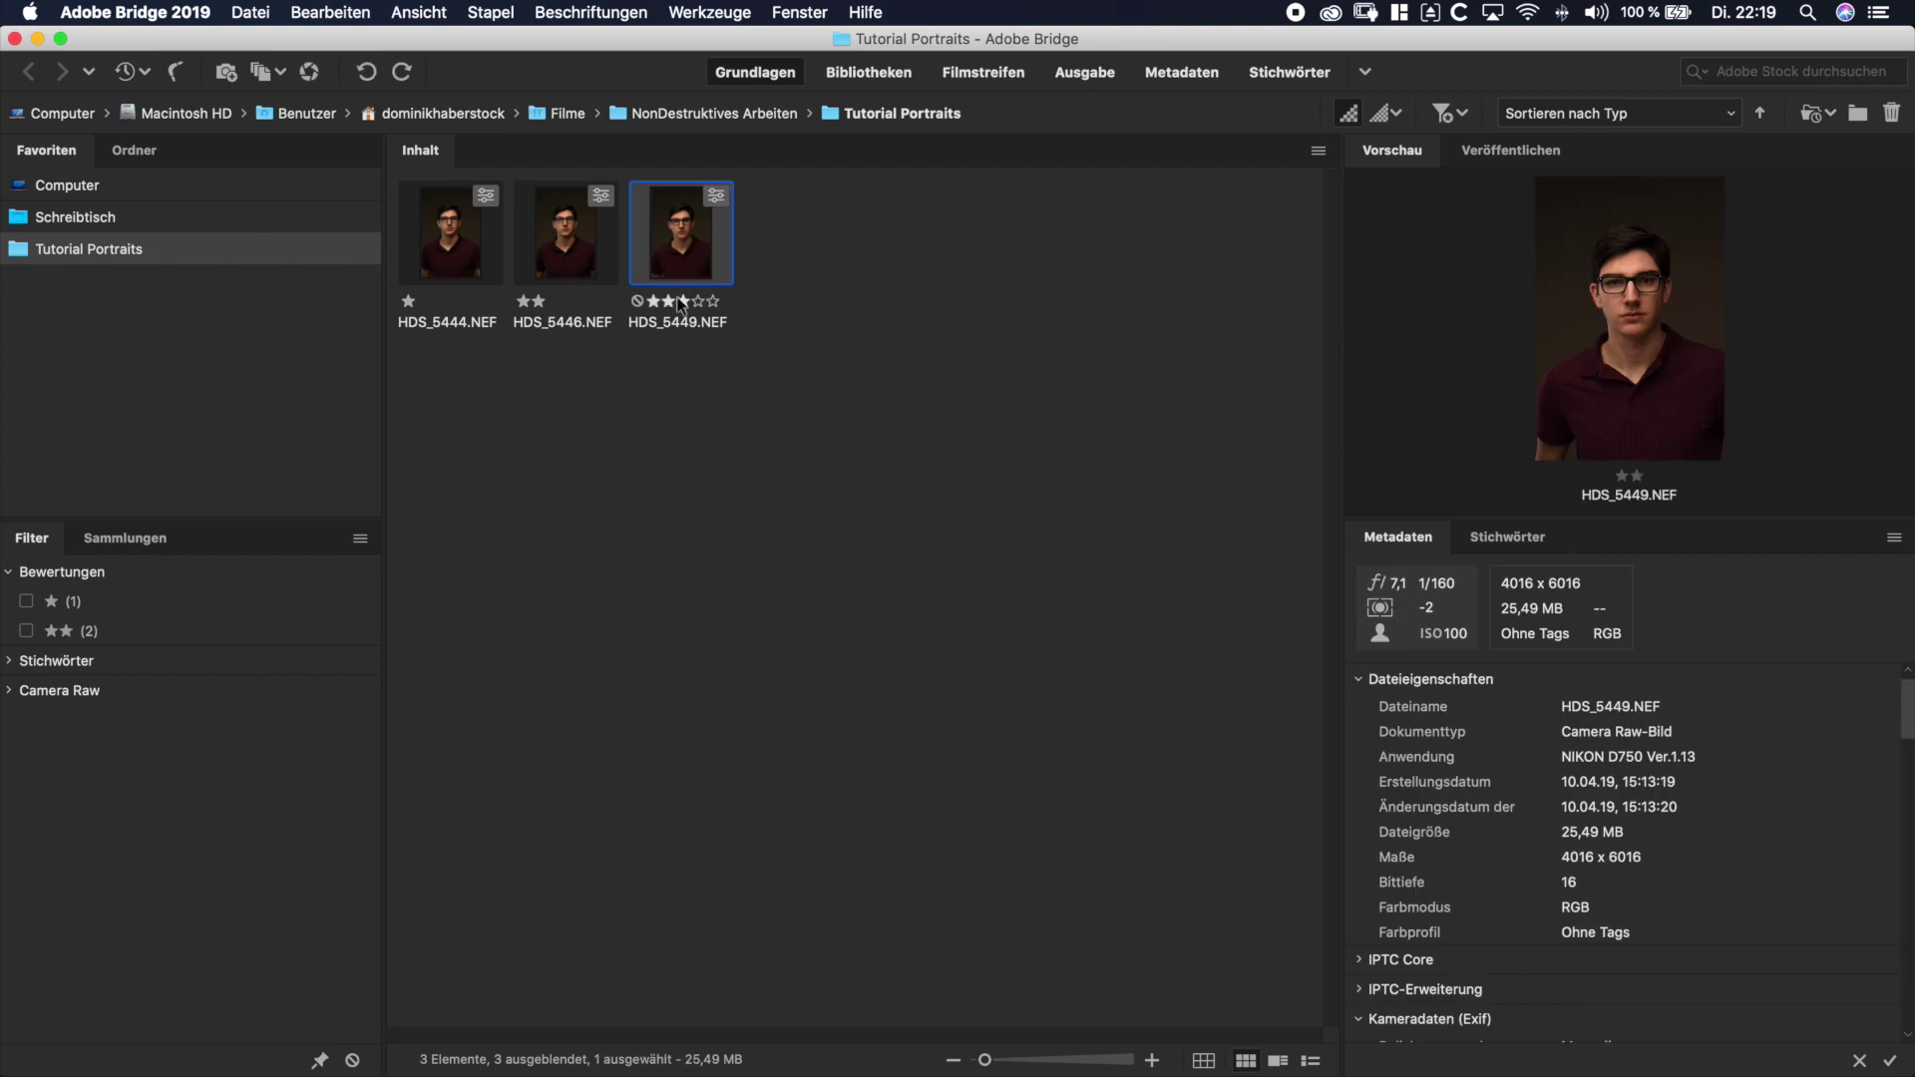
{"action": "left_click", "coordinate": [677, 304]}
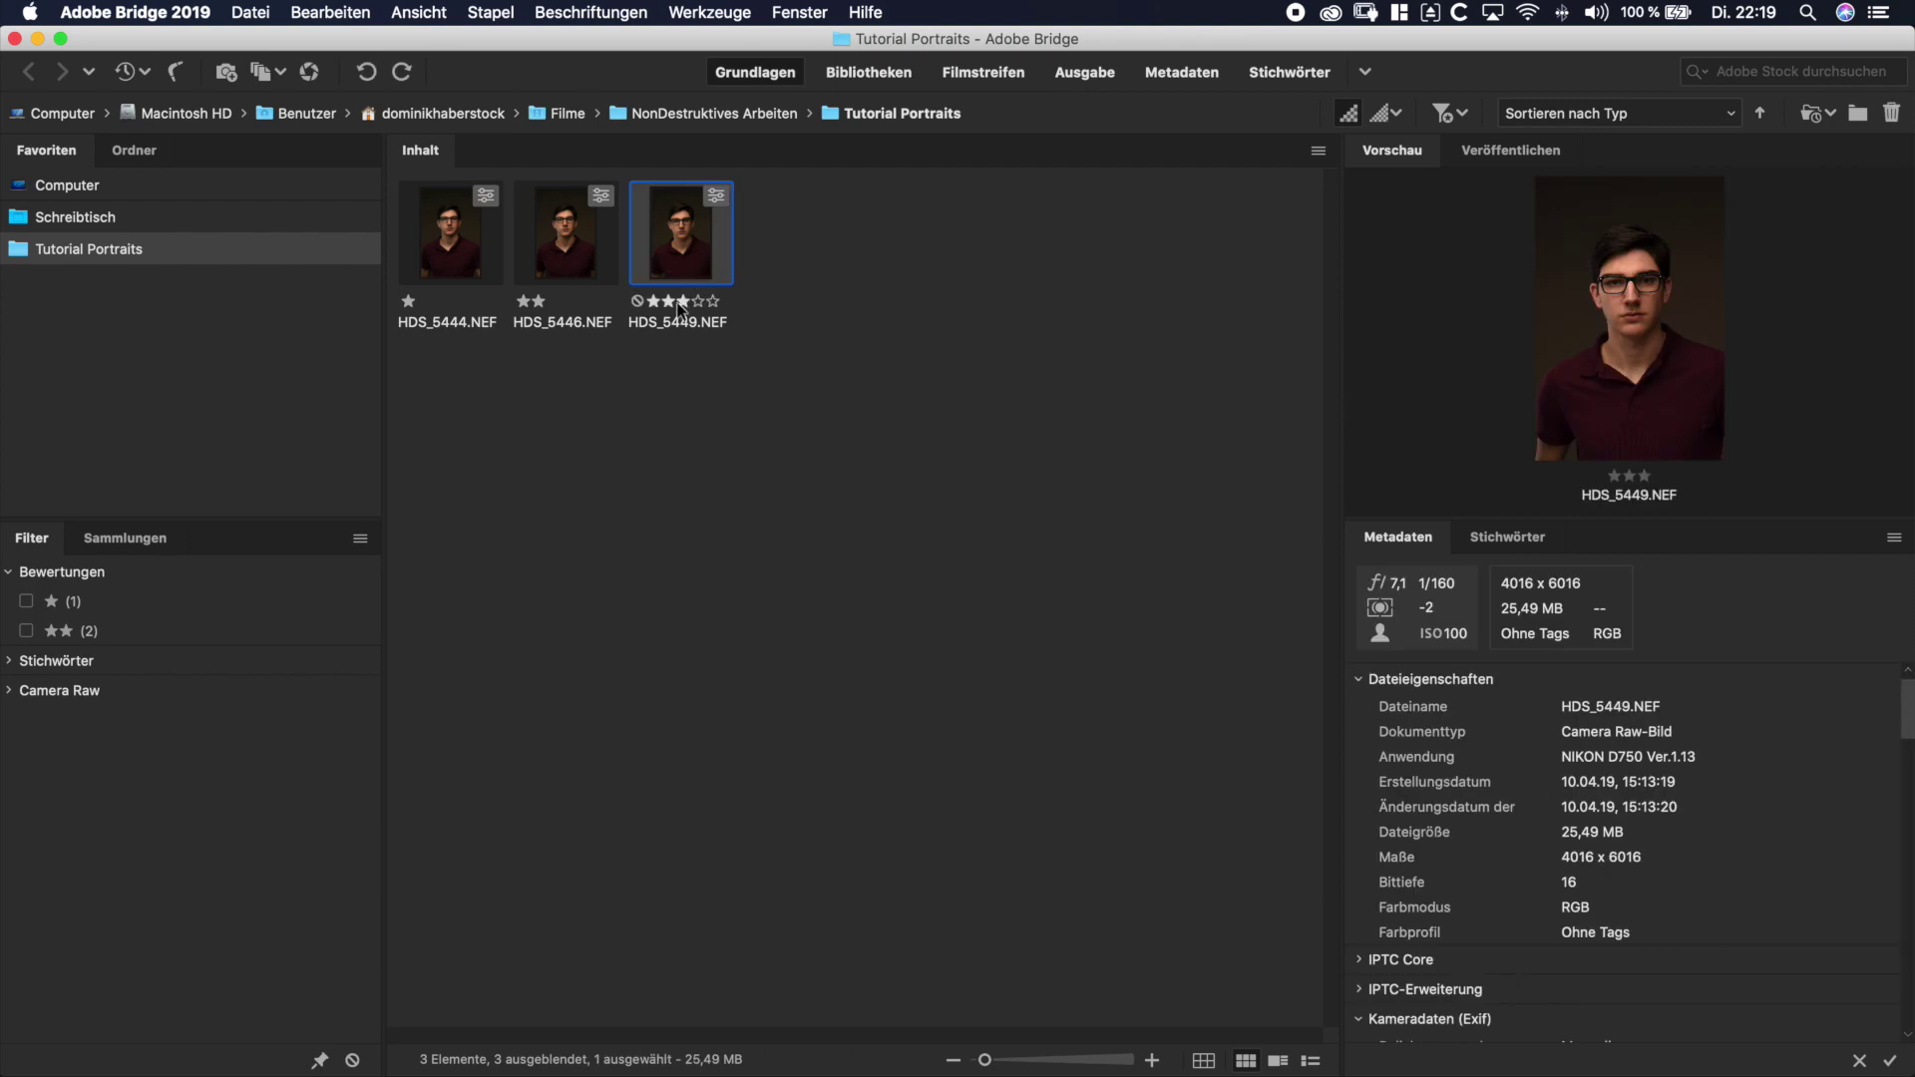
{"action": "left_click", "coordinate": [706, 409]}
{"action": "left_click", "coordinate": [682, 289]}
{"action": "right_click", "coordinate": [682, 266]}
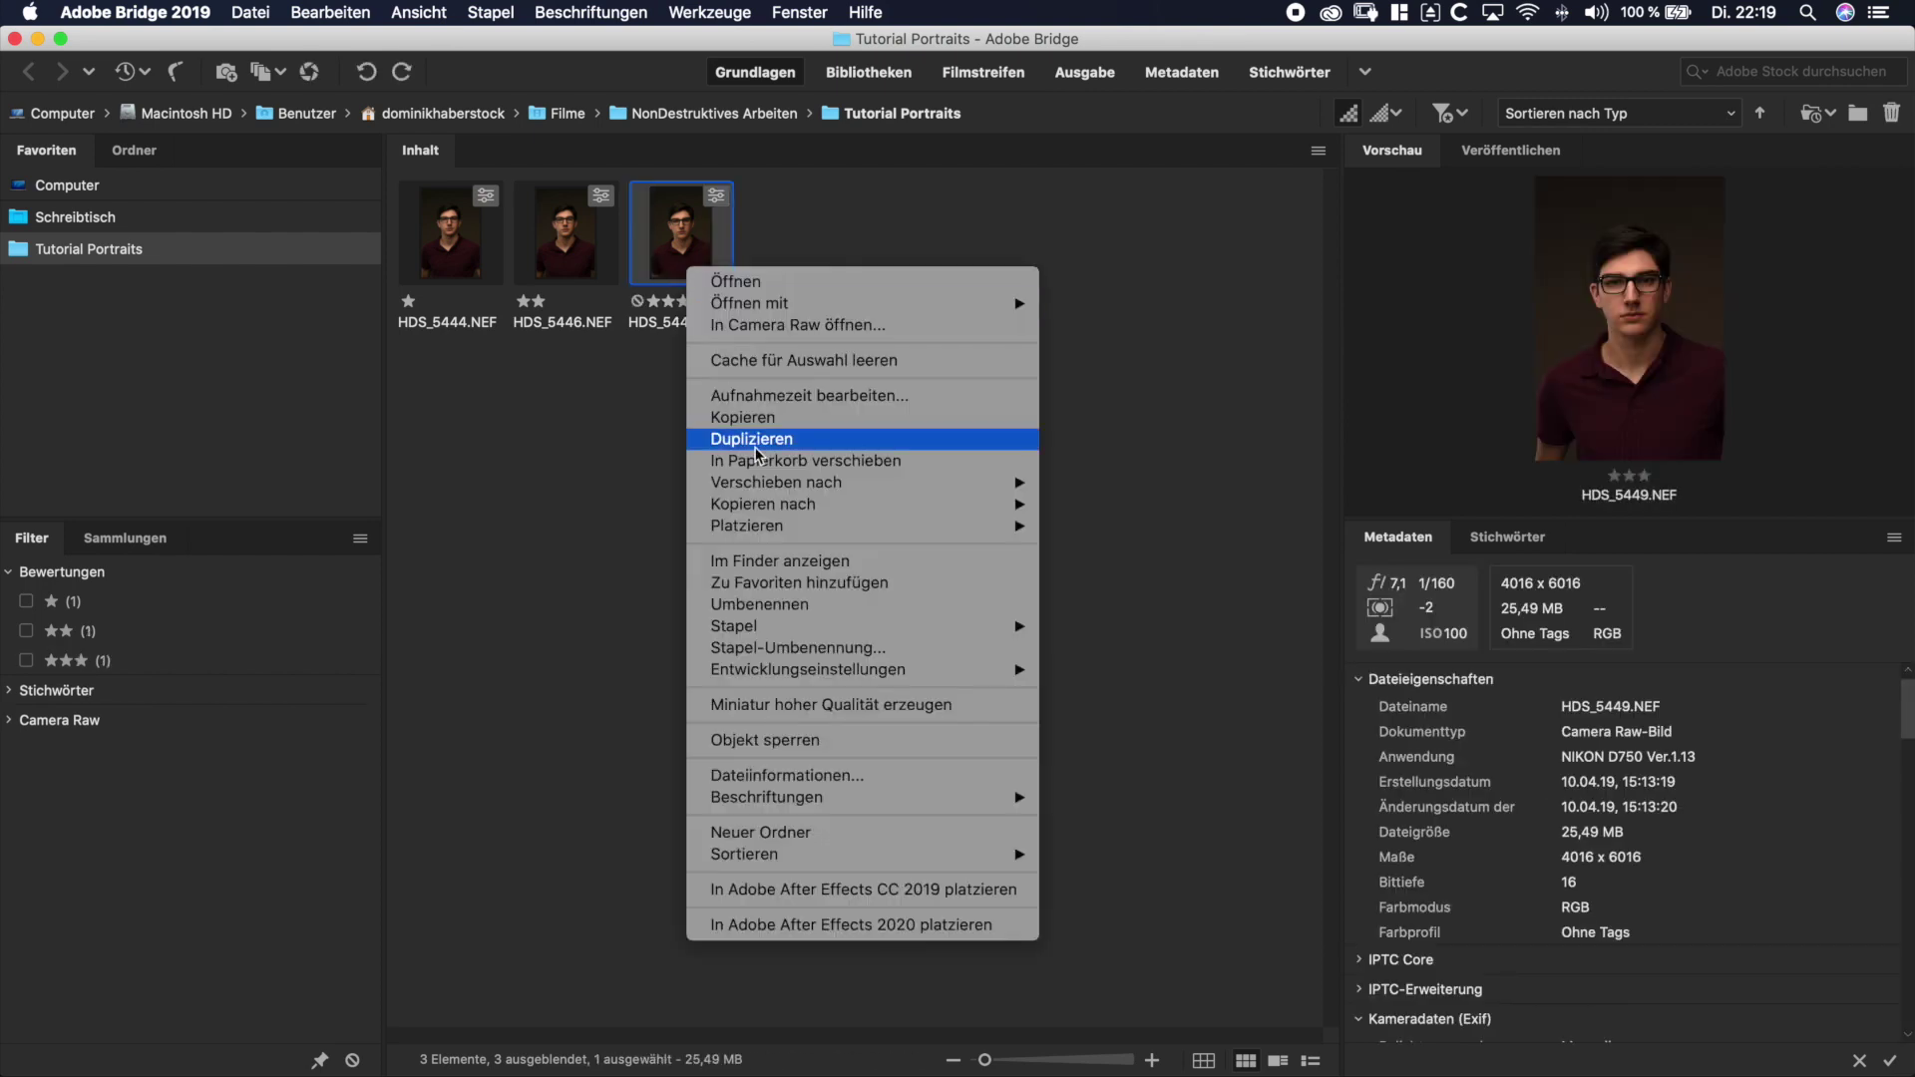
{"action": "mouse_move", "coordinate": [778, 798]}
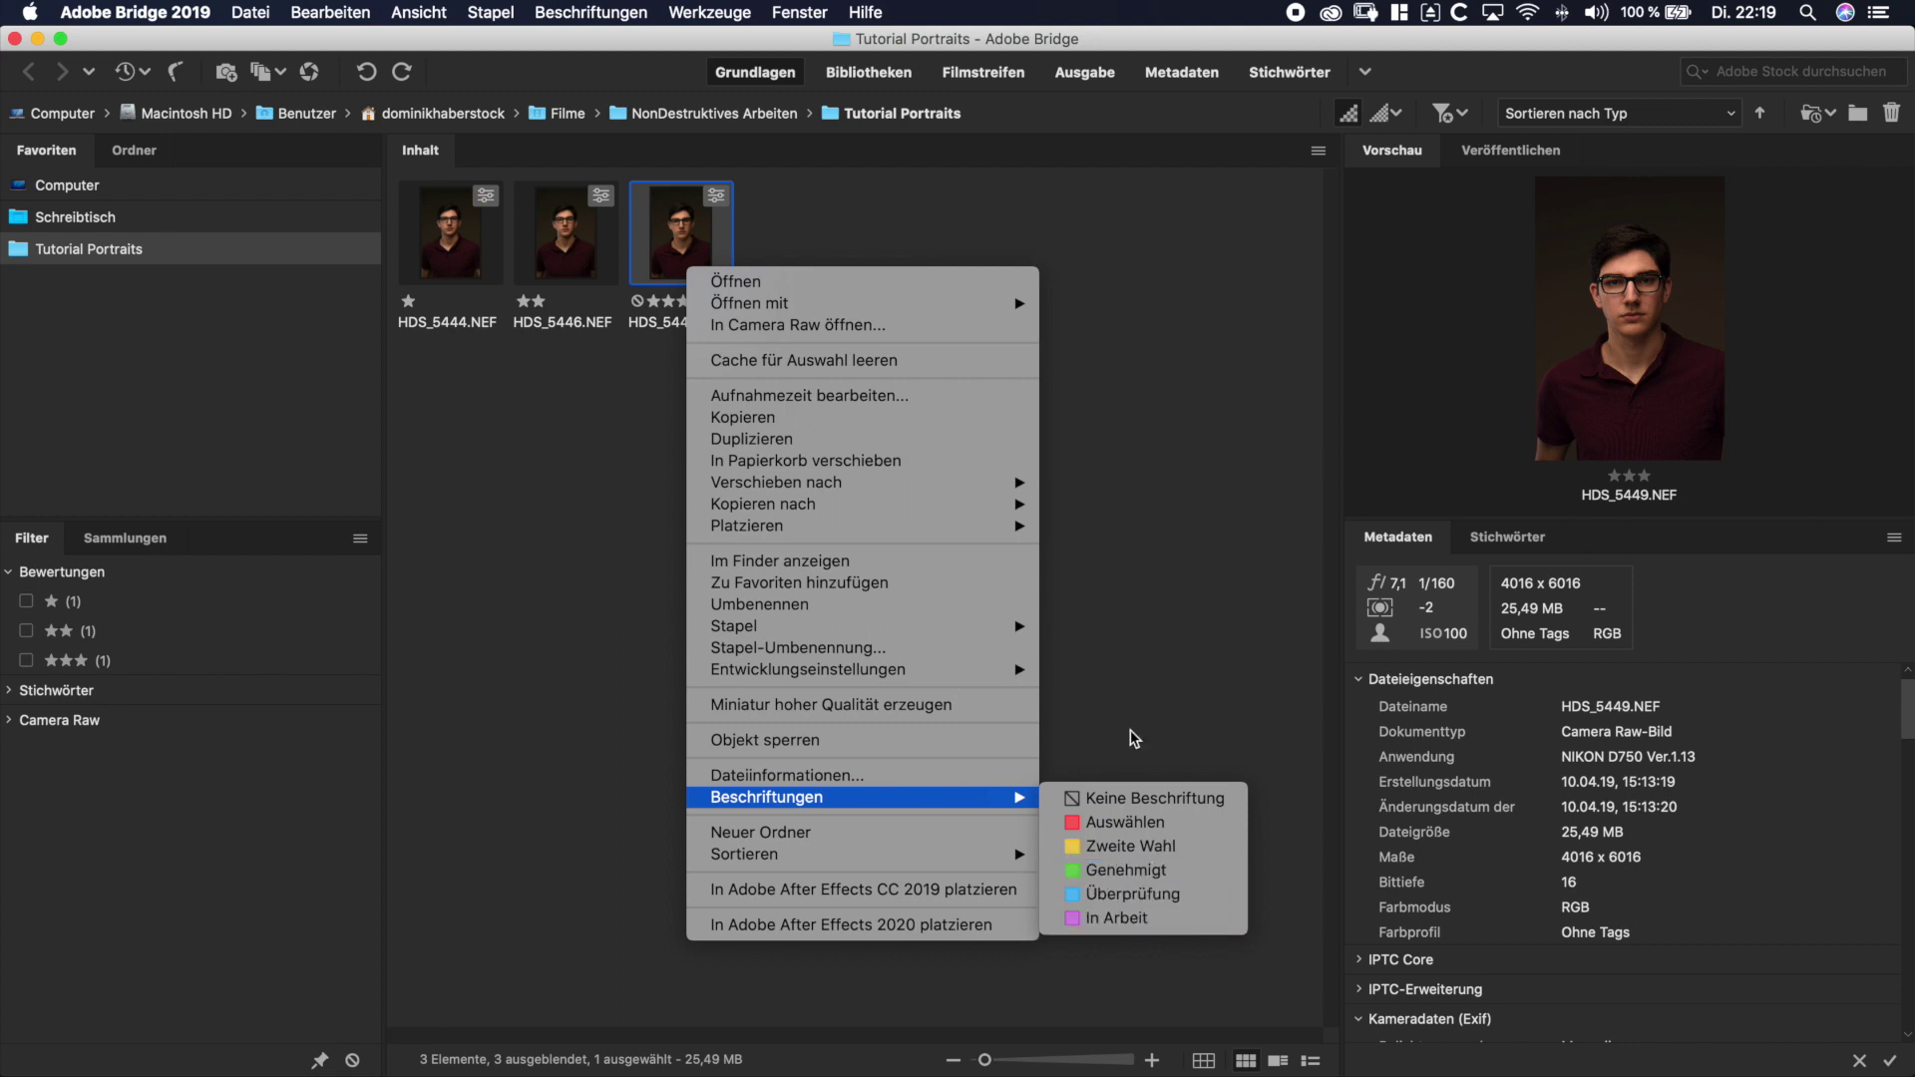
{"action": "left_click", "coordinate": [1123, 645]}
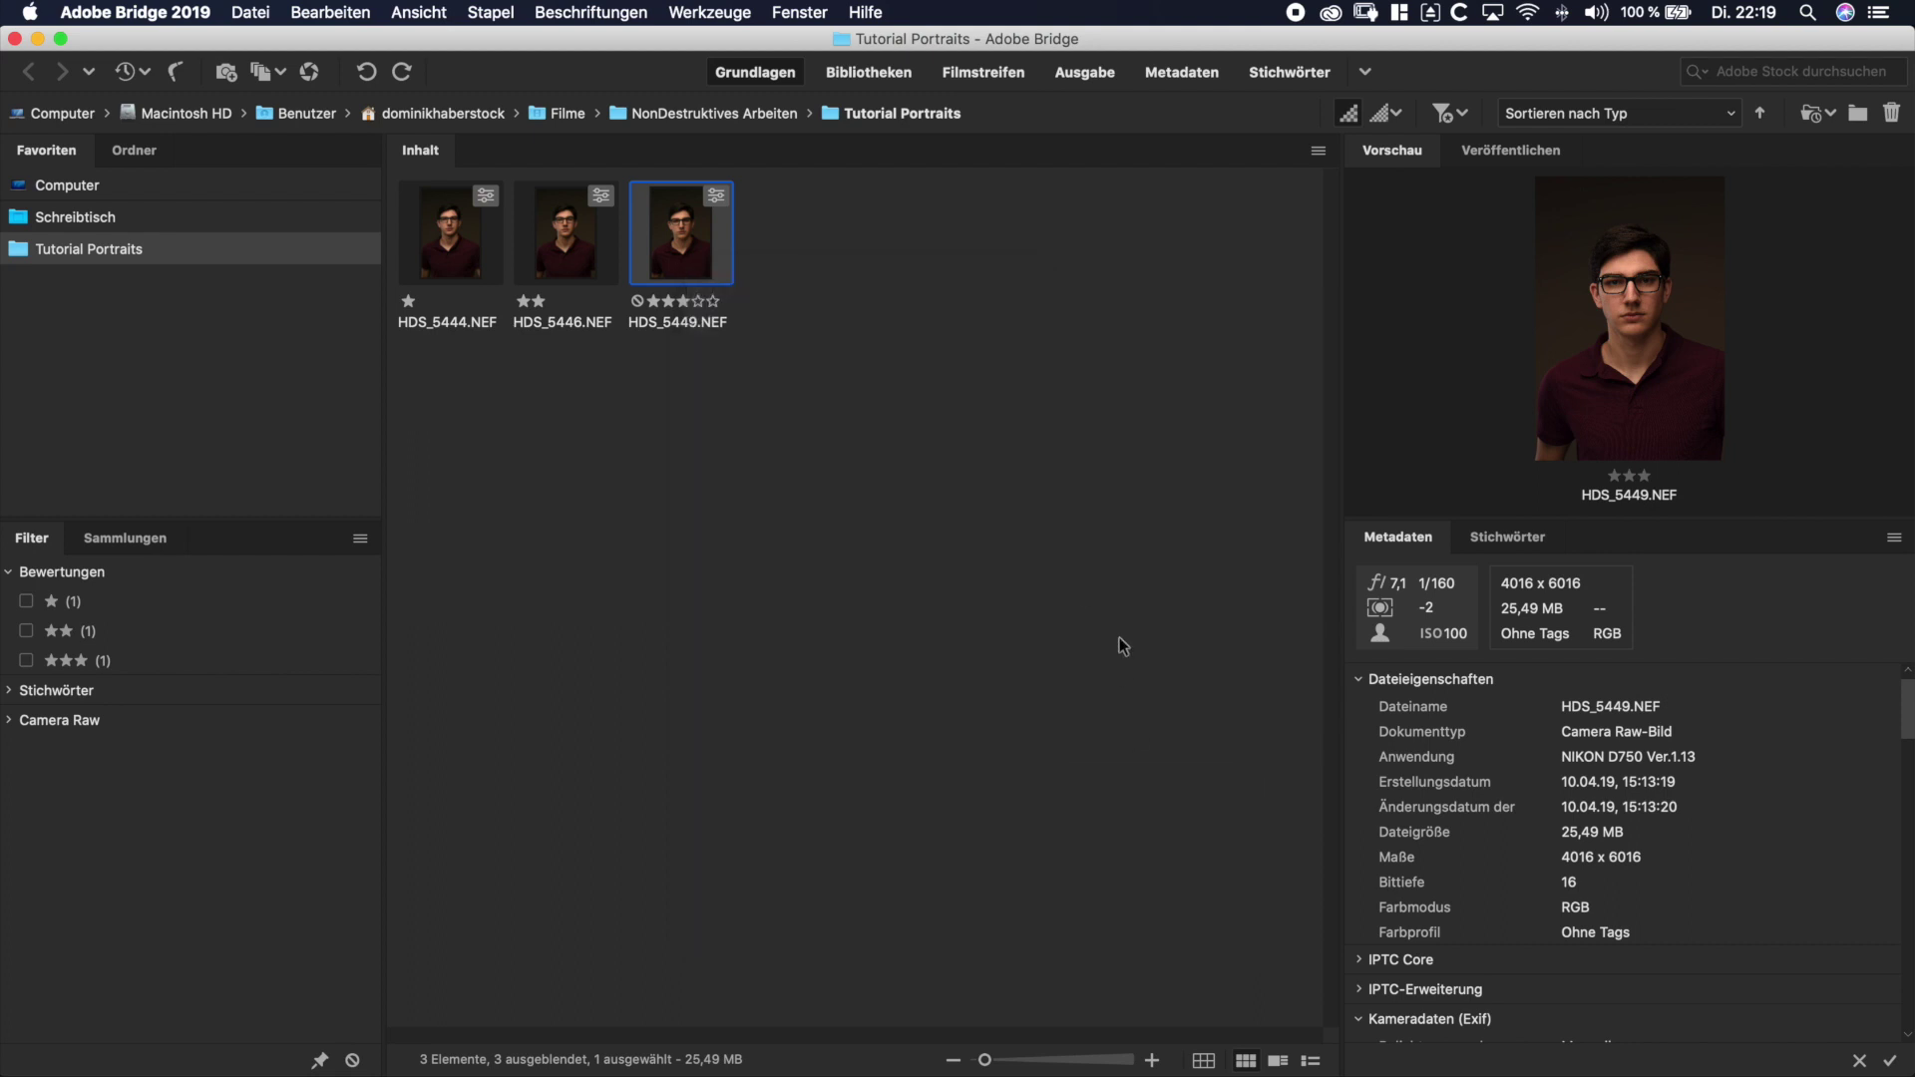
{"action": "left_click", "coordinate": [859, 389]}
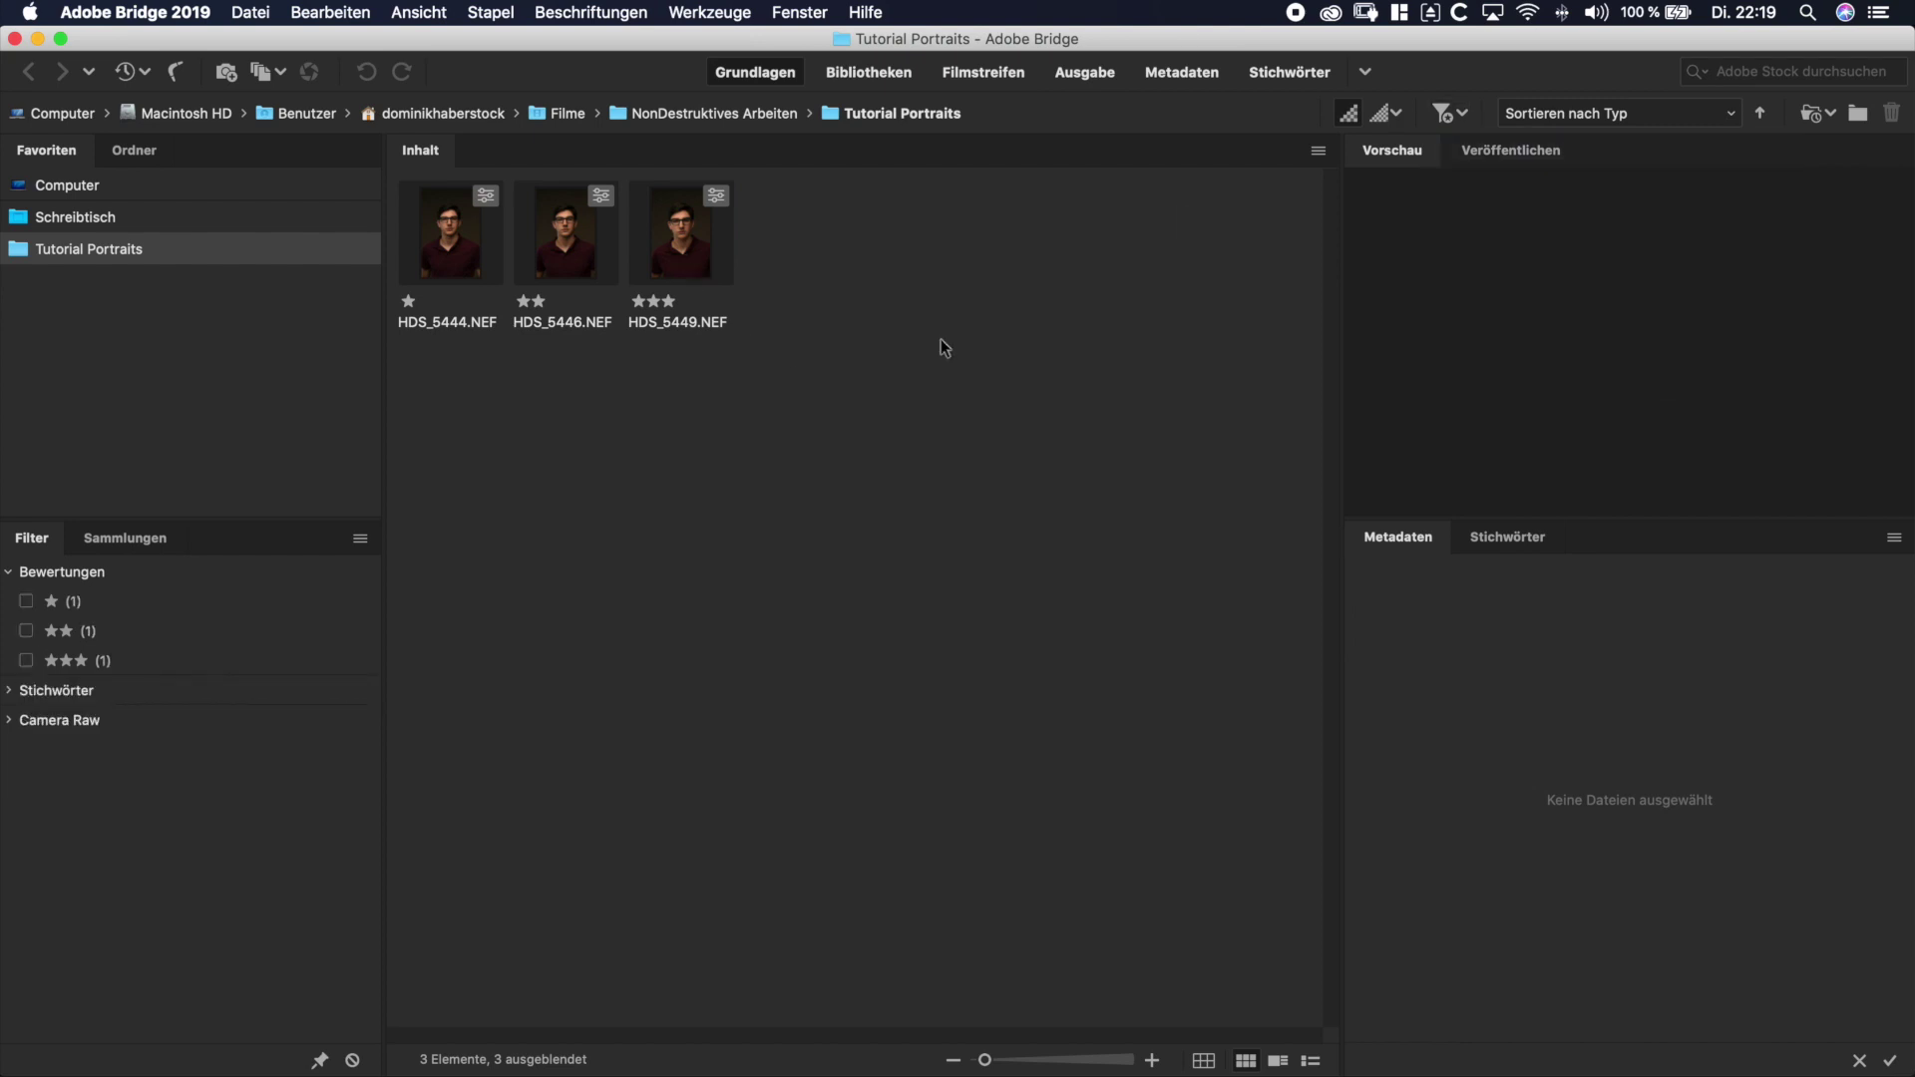
{"action": "left_click", "coordinate": [1443, 115]}
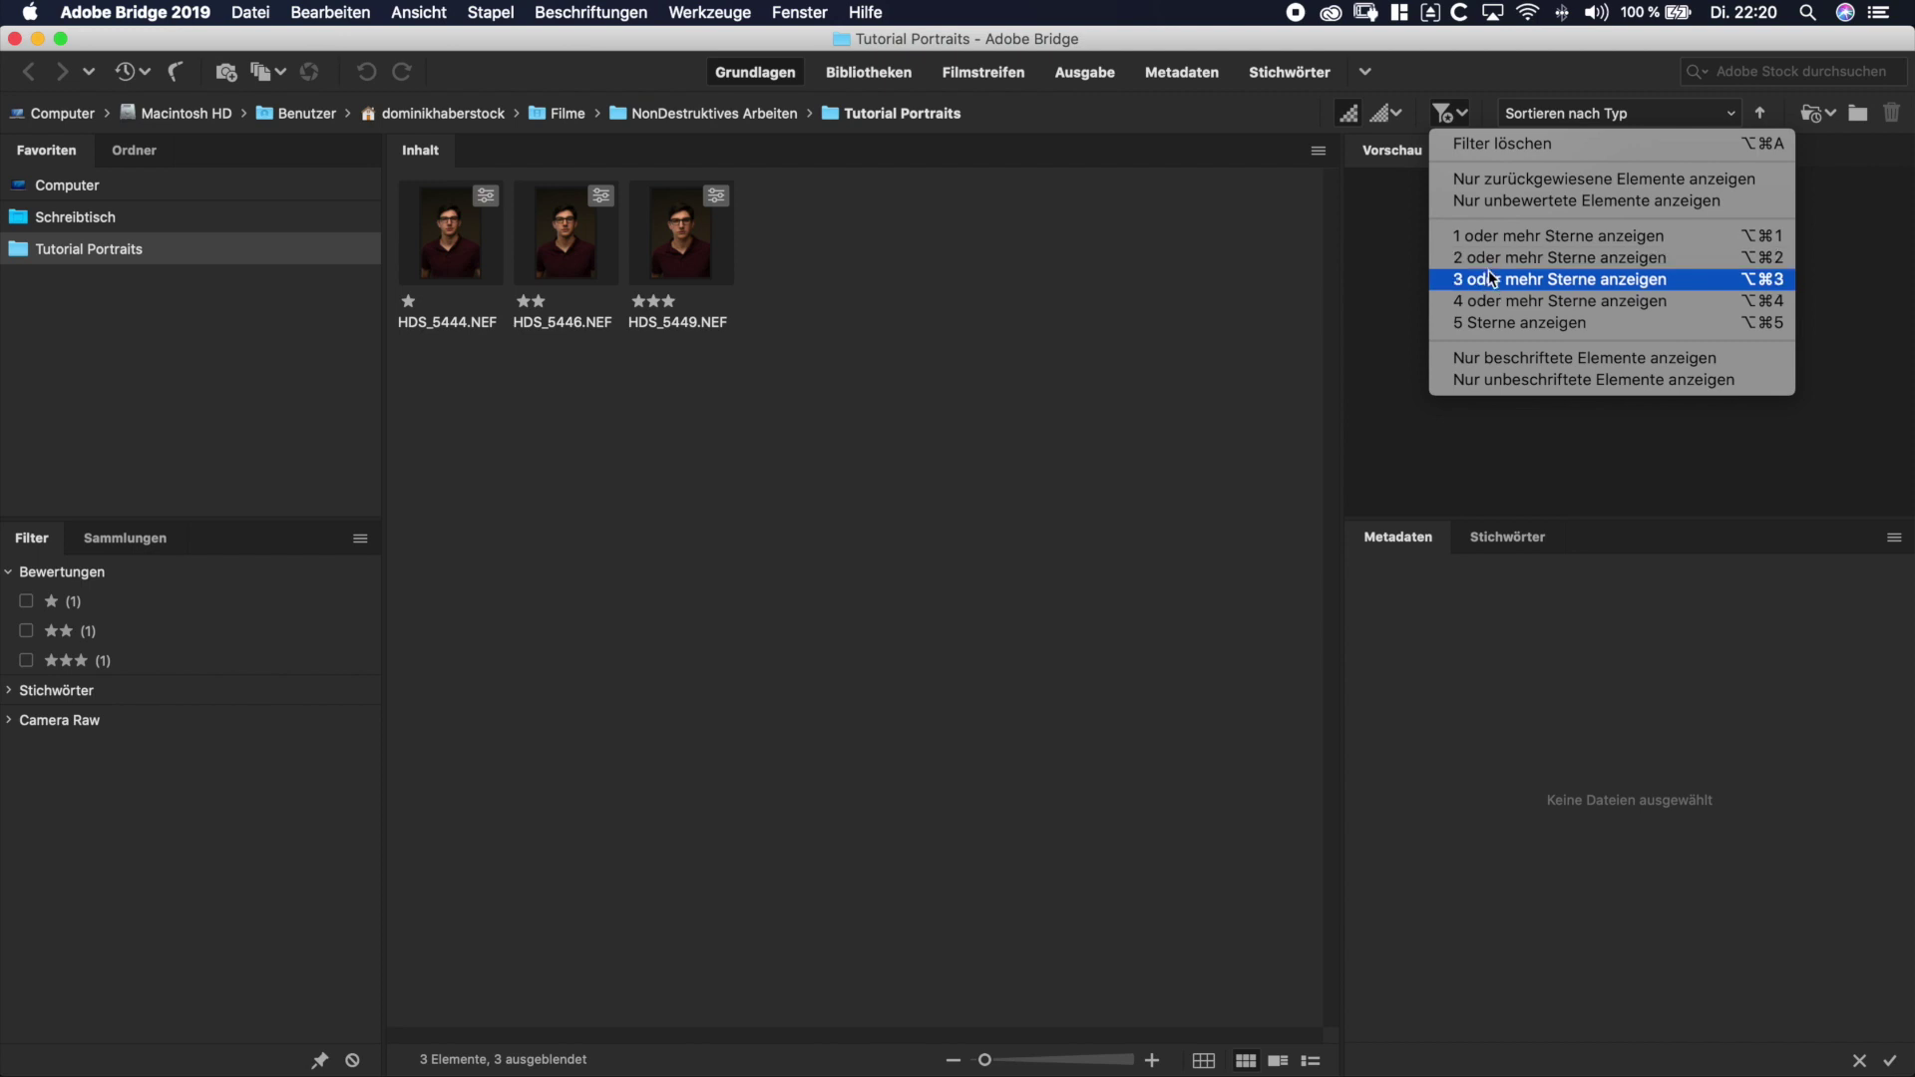
- Filter to '3 oder mehr Sterne anzeigen' and bring up HDS_5449's file options
{"action": "left_click", "coordinate": [1488, 278]}
{"action": "left_click", "coordinate": [477, 245]}
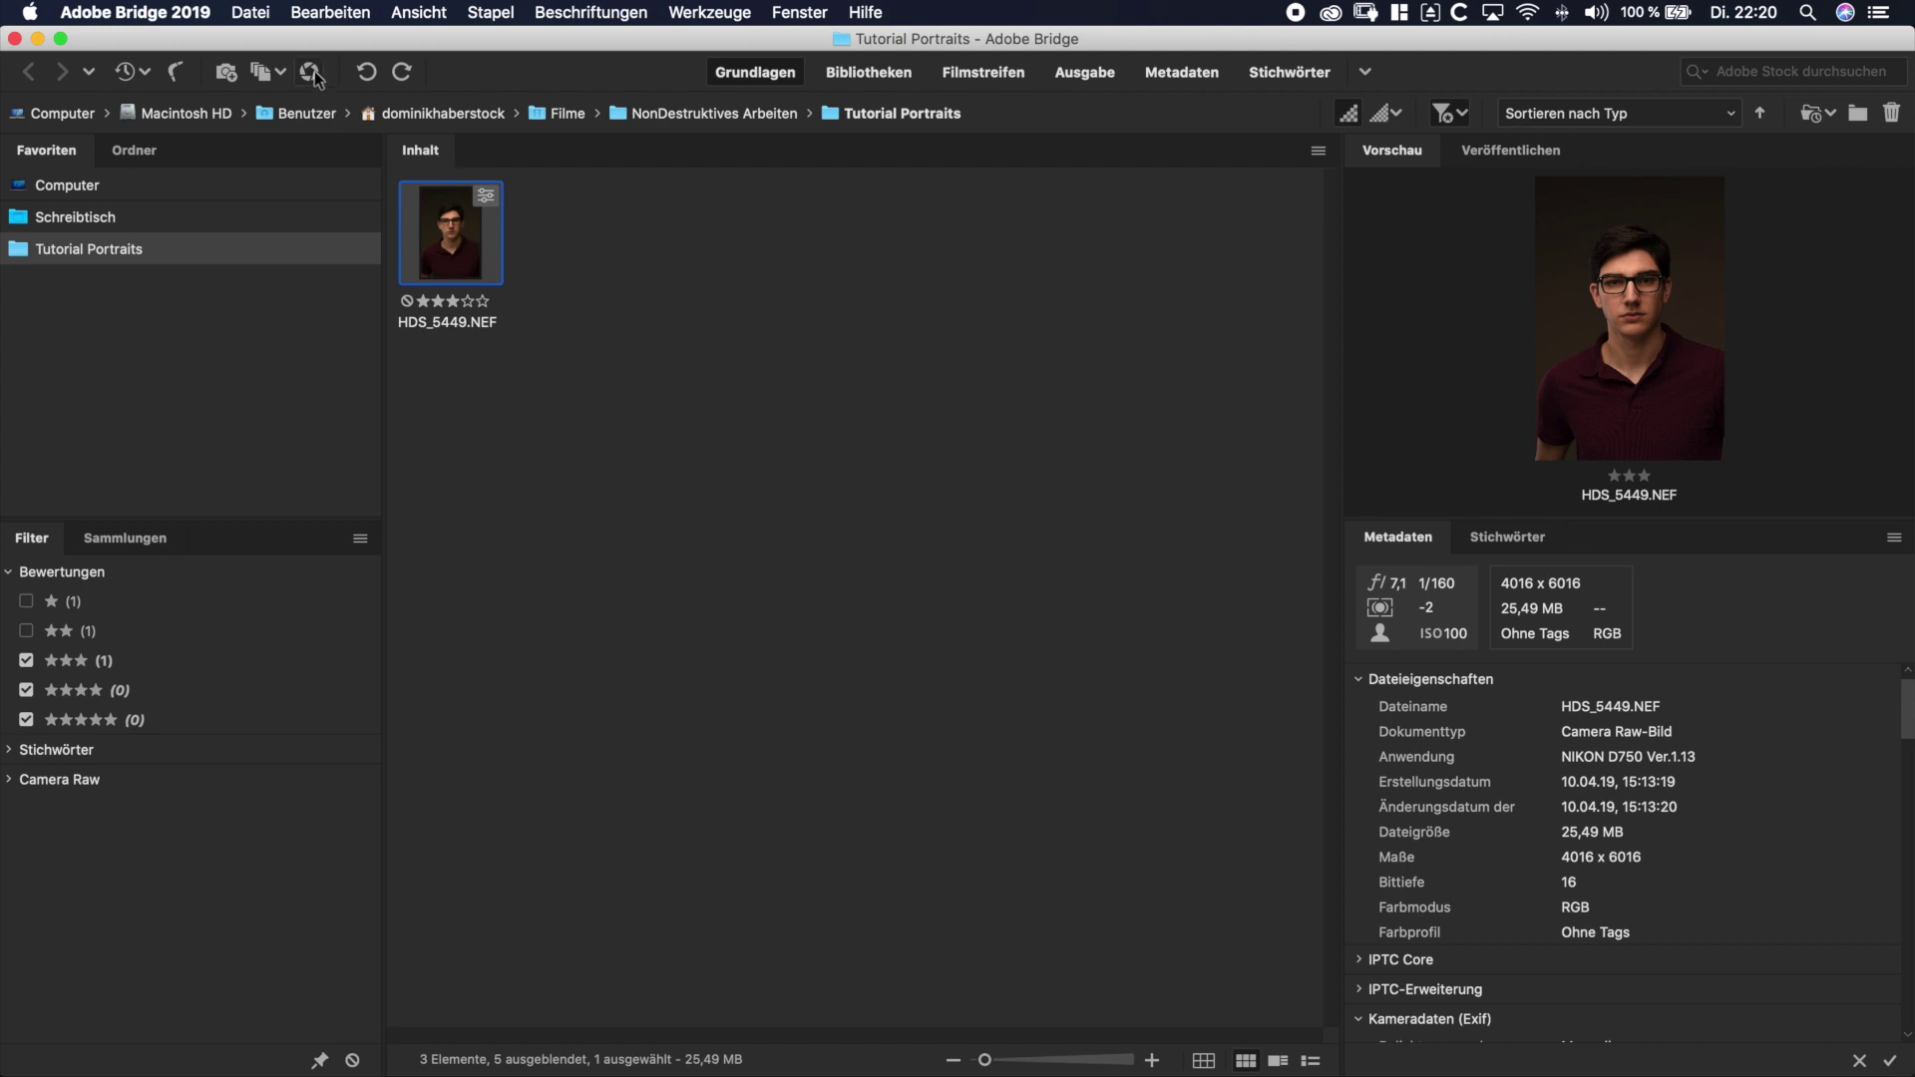
{"action": "right_click", "coordinate": [442, 234]}
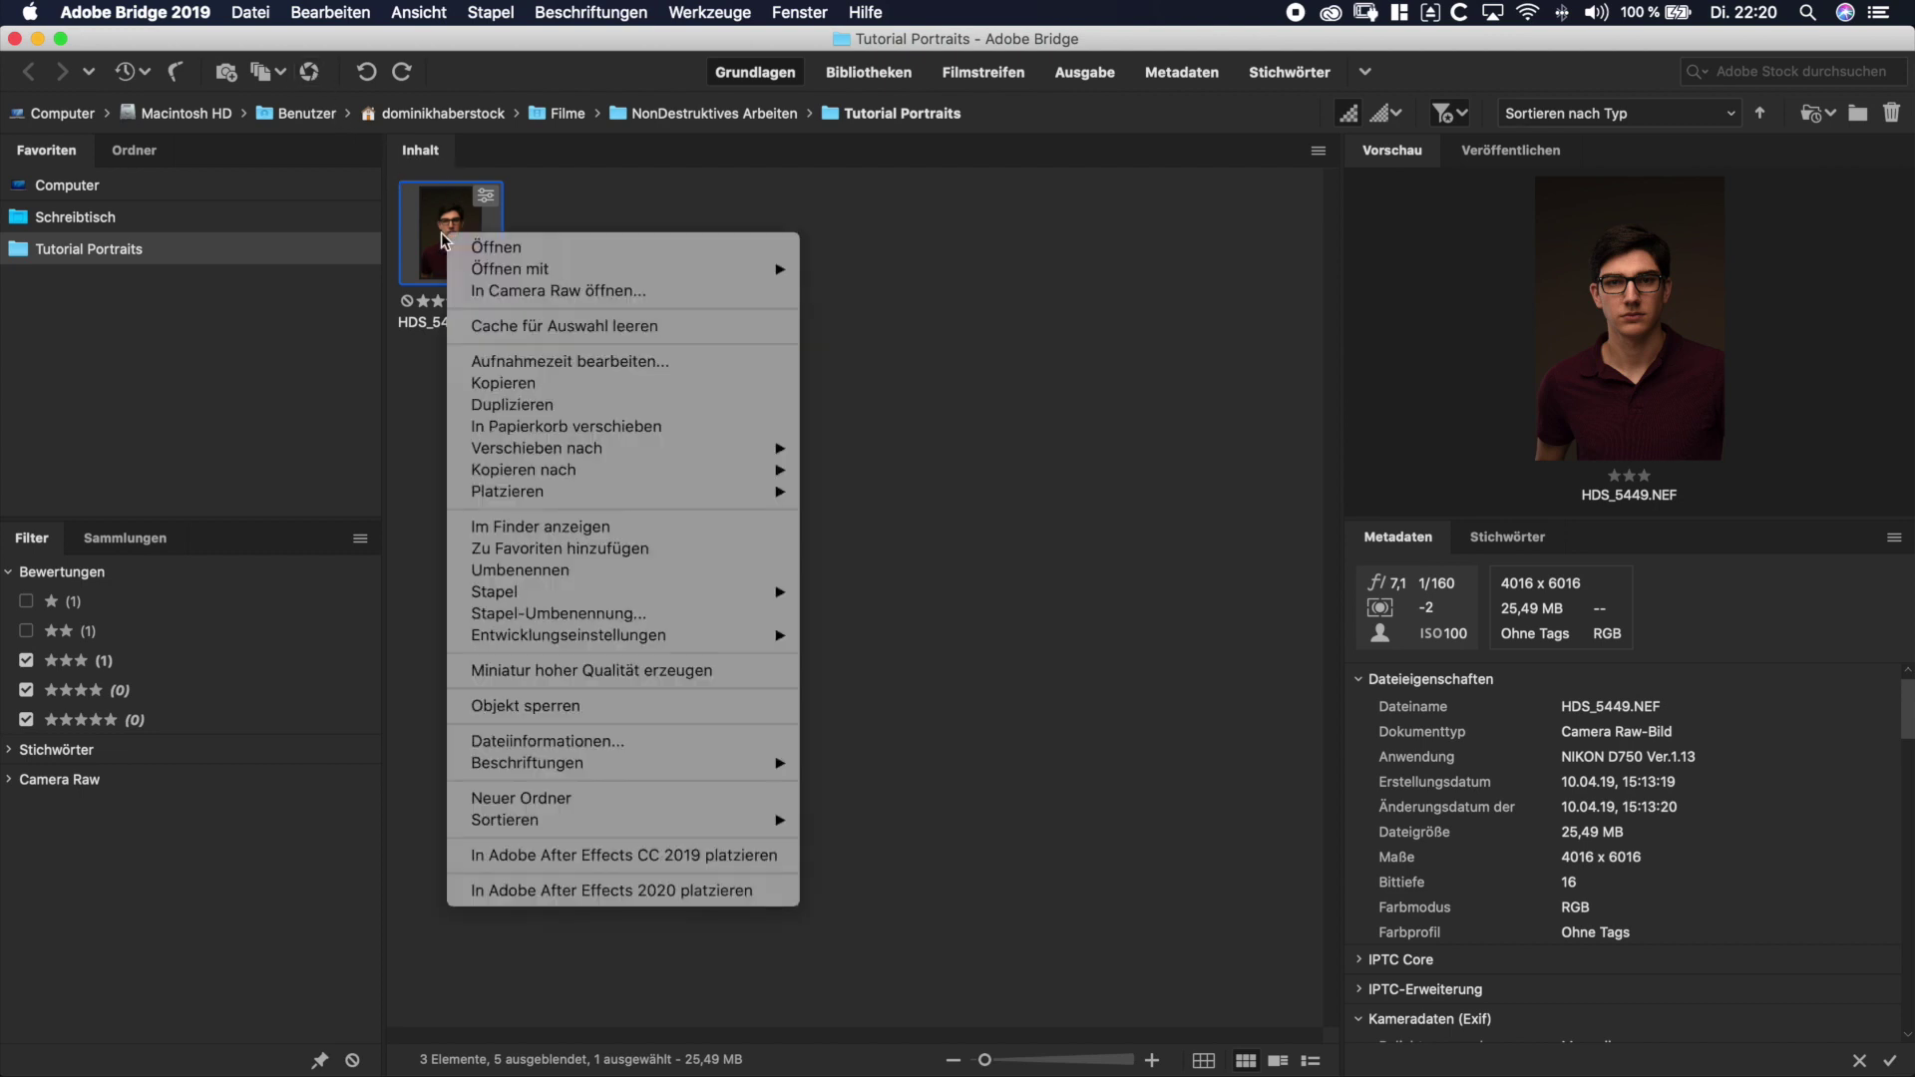
- Open HDS_5449 in Camera Raw with temperature 5700, shadows +15 and highlights −15
{"action": "mouse_move", "coordinate": [509, 267]}
{"action": "left_click", "coordinate": [999, 266]}
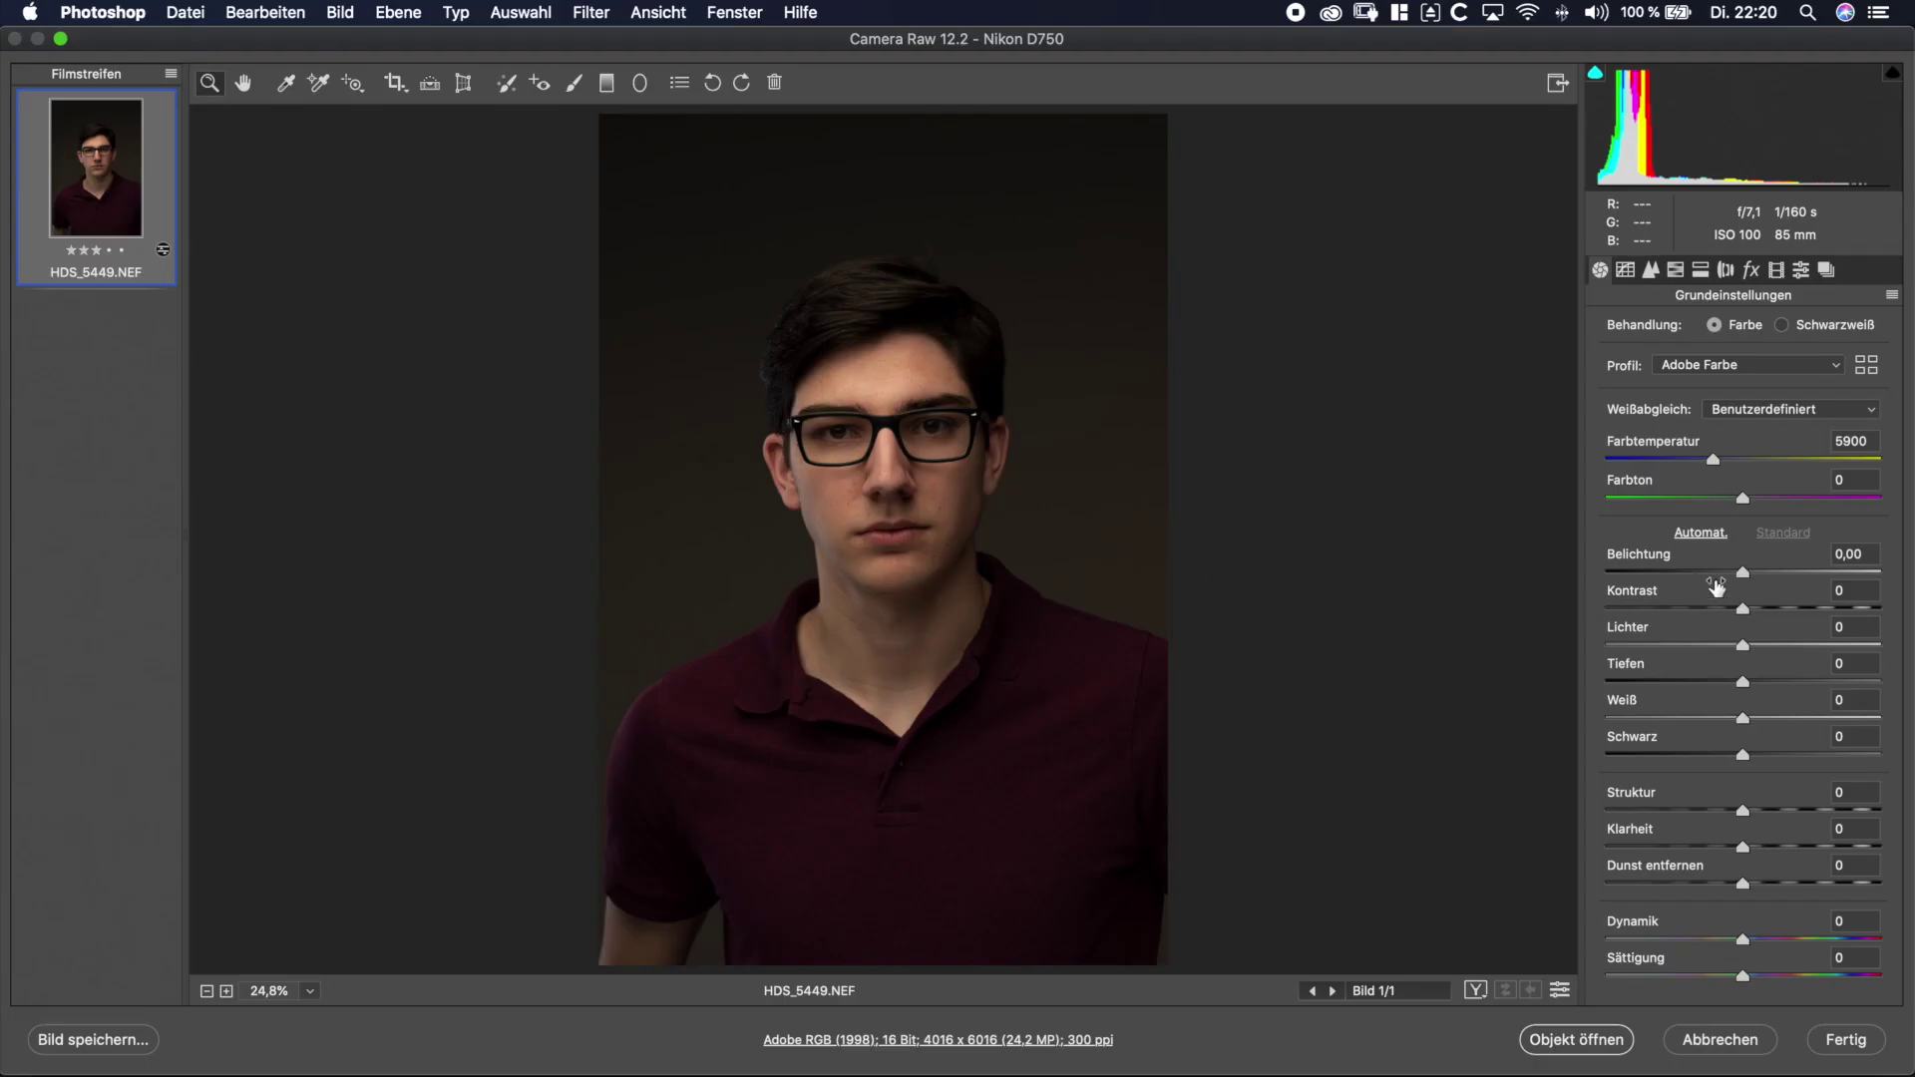
{"action": "left_click_drag", "start_coordinate": [1714, 461], "coordinate": [1709, 462]}
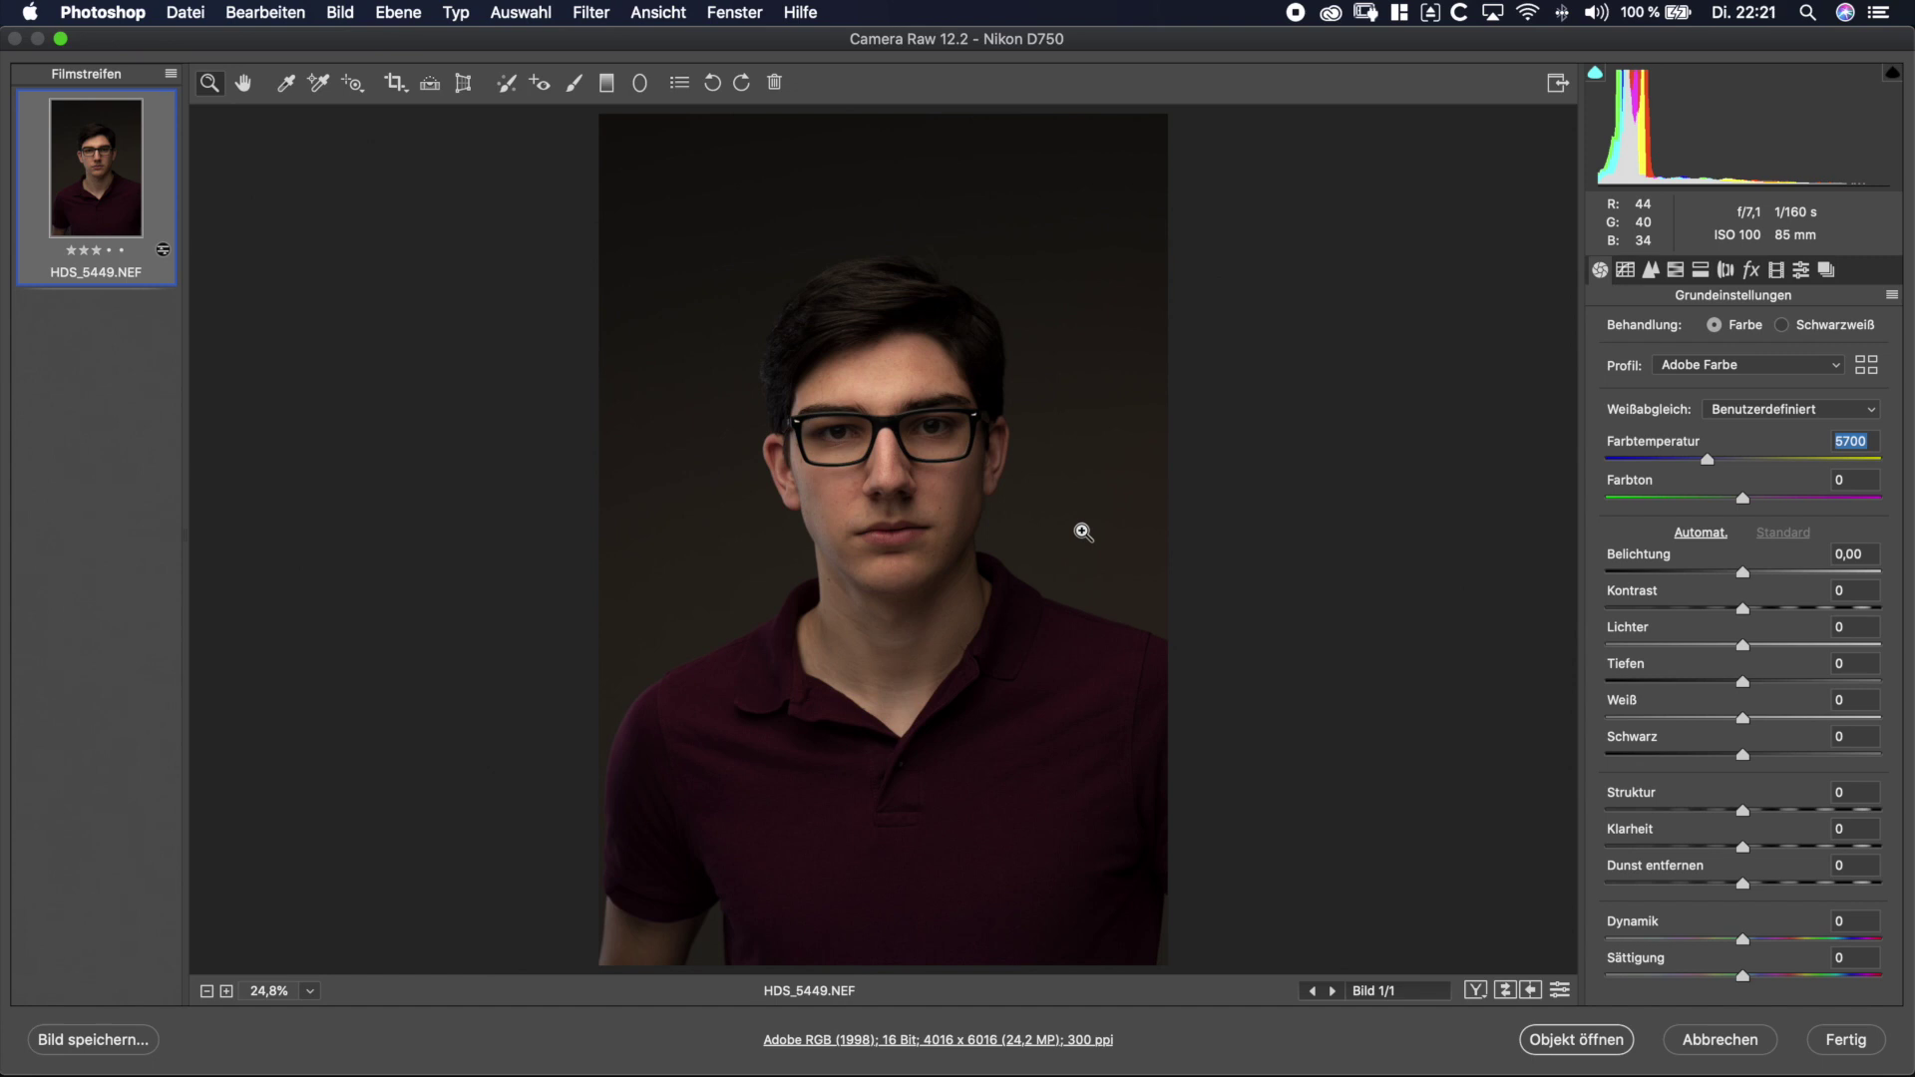
{"action": "mouse_move", "coordinate": [1743, 683]}
{"action": "left_mouse_down"}
{"action": "mouse_move", "coordinate": [1765, 686]}
{"action": "mouse_move", "coordinate": [1717, 651]}
{"action": "left_mouse_up"}
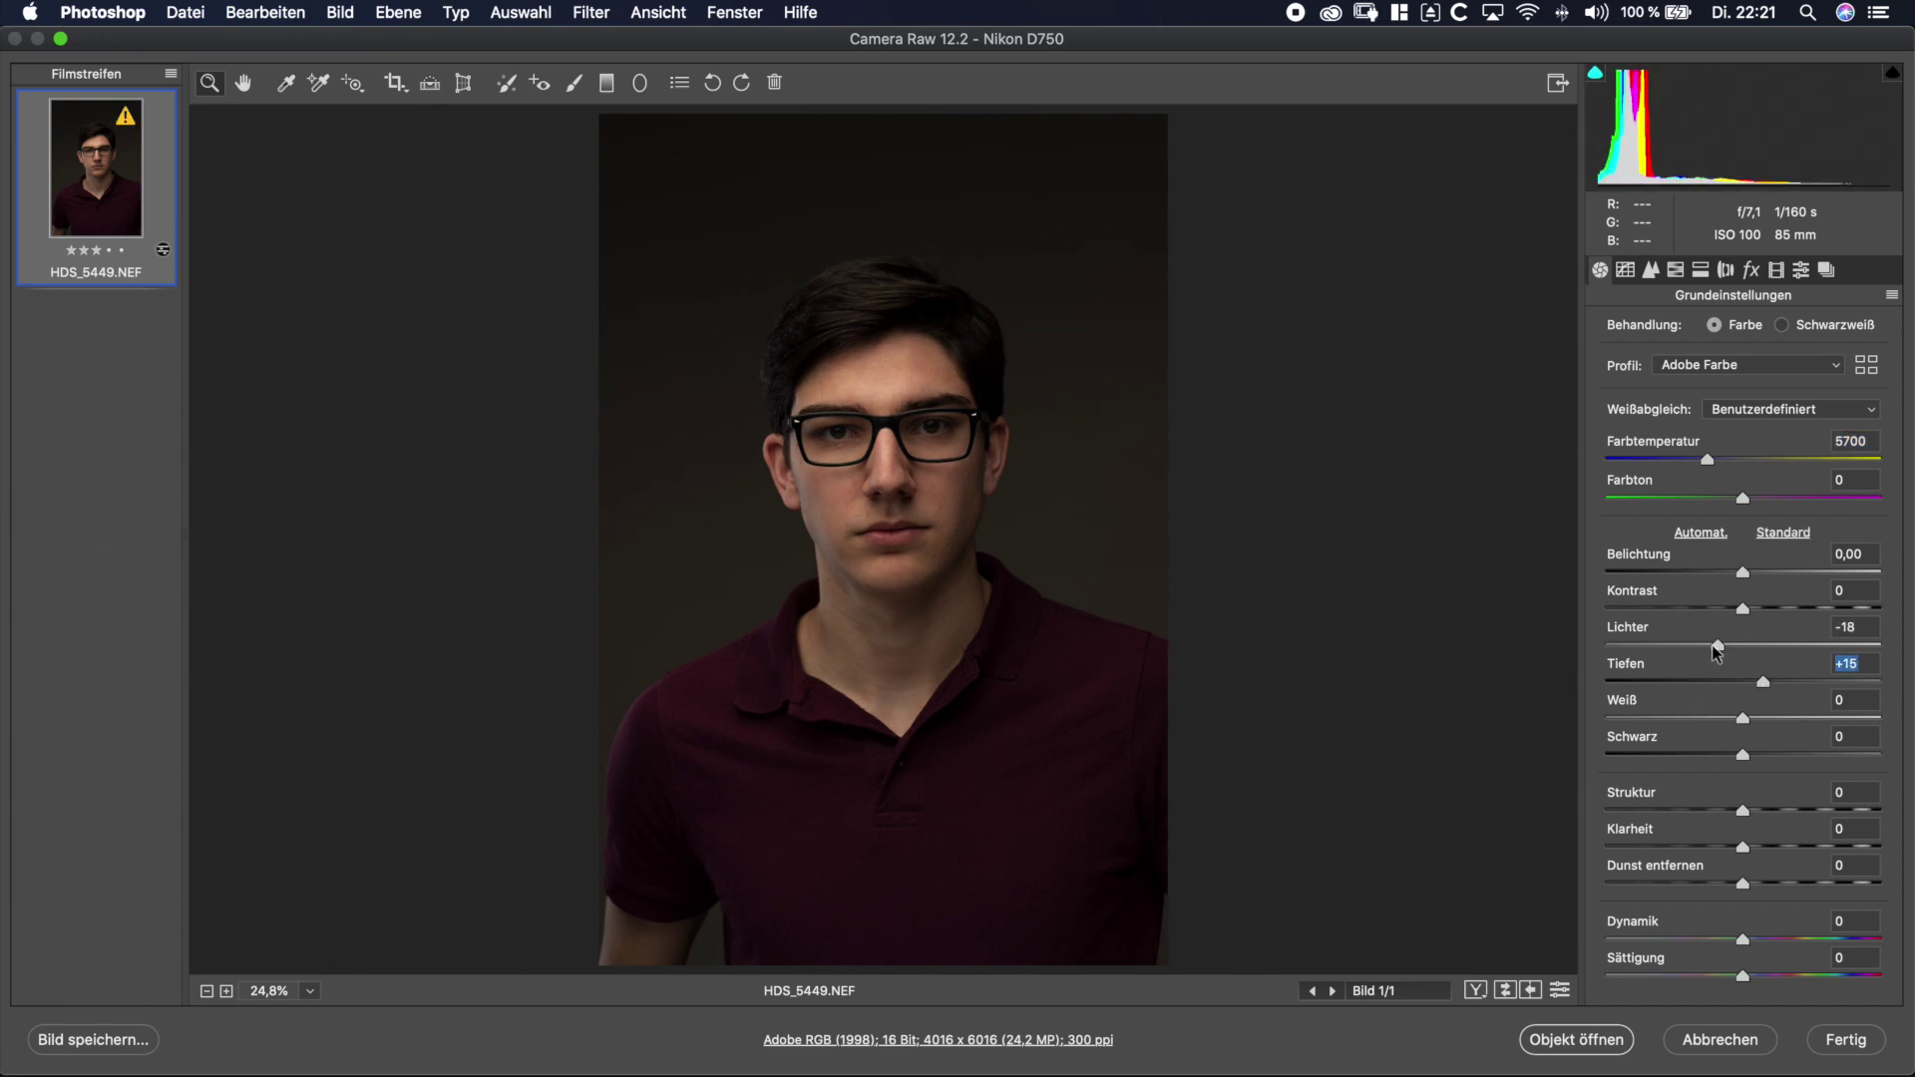
{"action": "left_click_drag", "start_coordinate": [1717, 651], "coordinate": [1721, 652]}
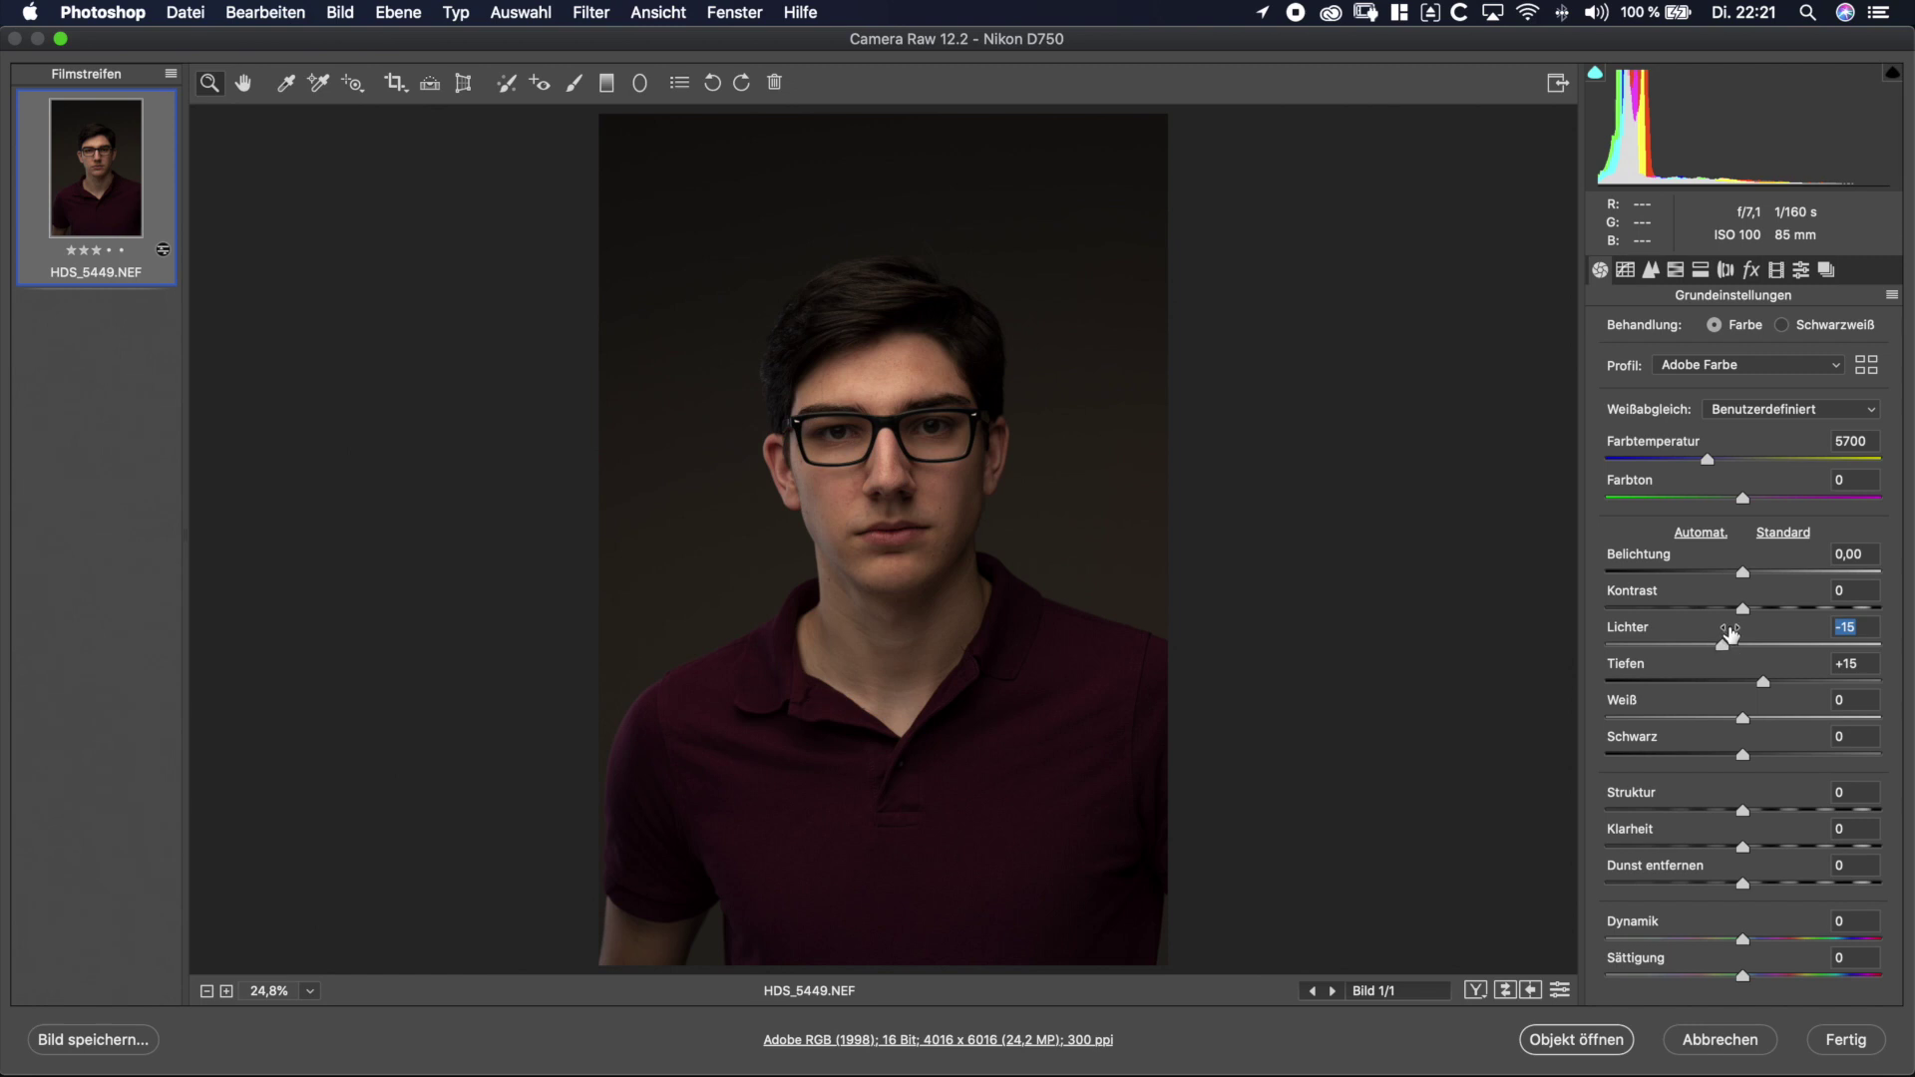
- Preview a strong contrast boost, then reset contrast to 0
{"action": "left_click_drag", "start_coordinate": [1742, 609], "coordinate": [1812, 609]}
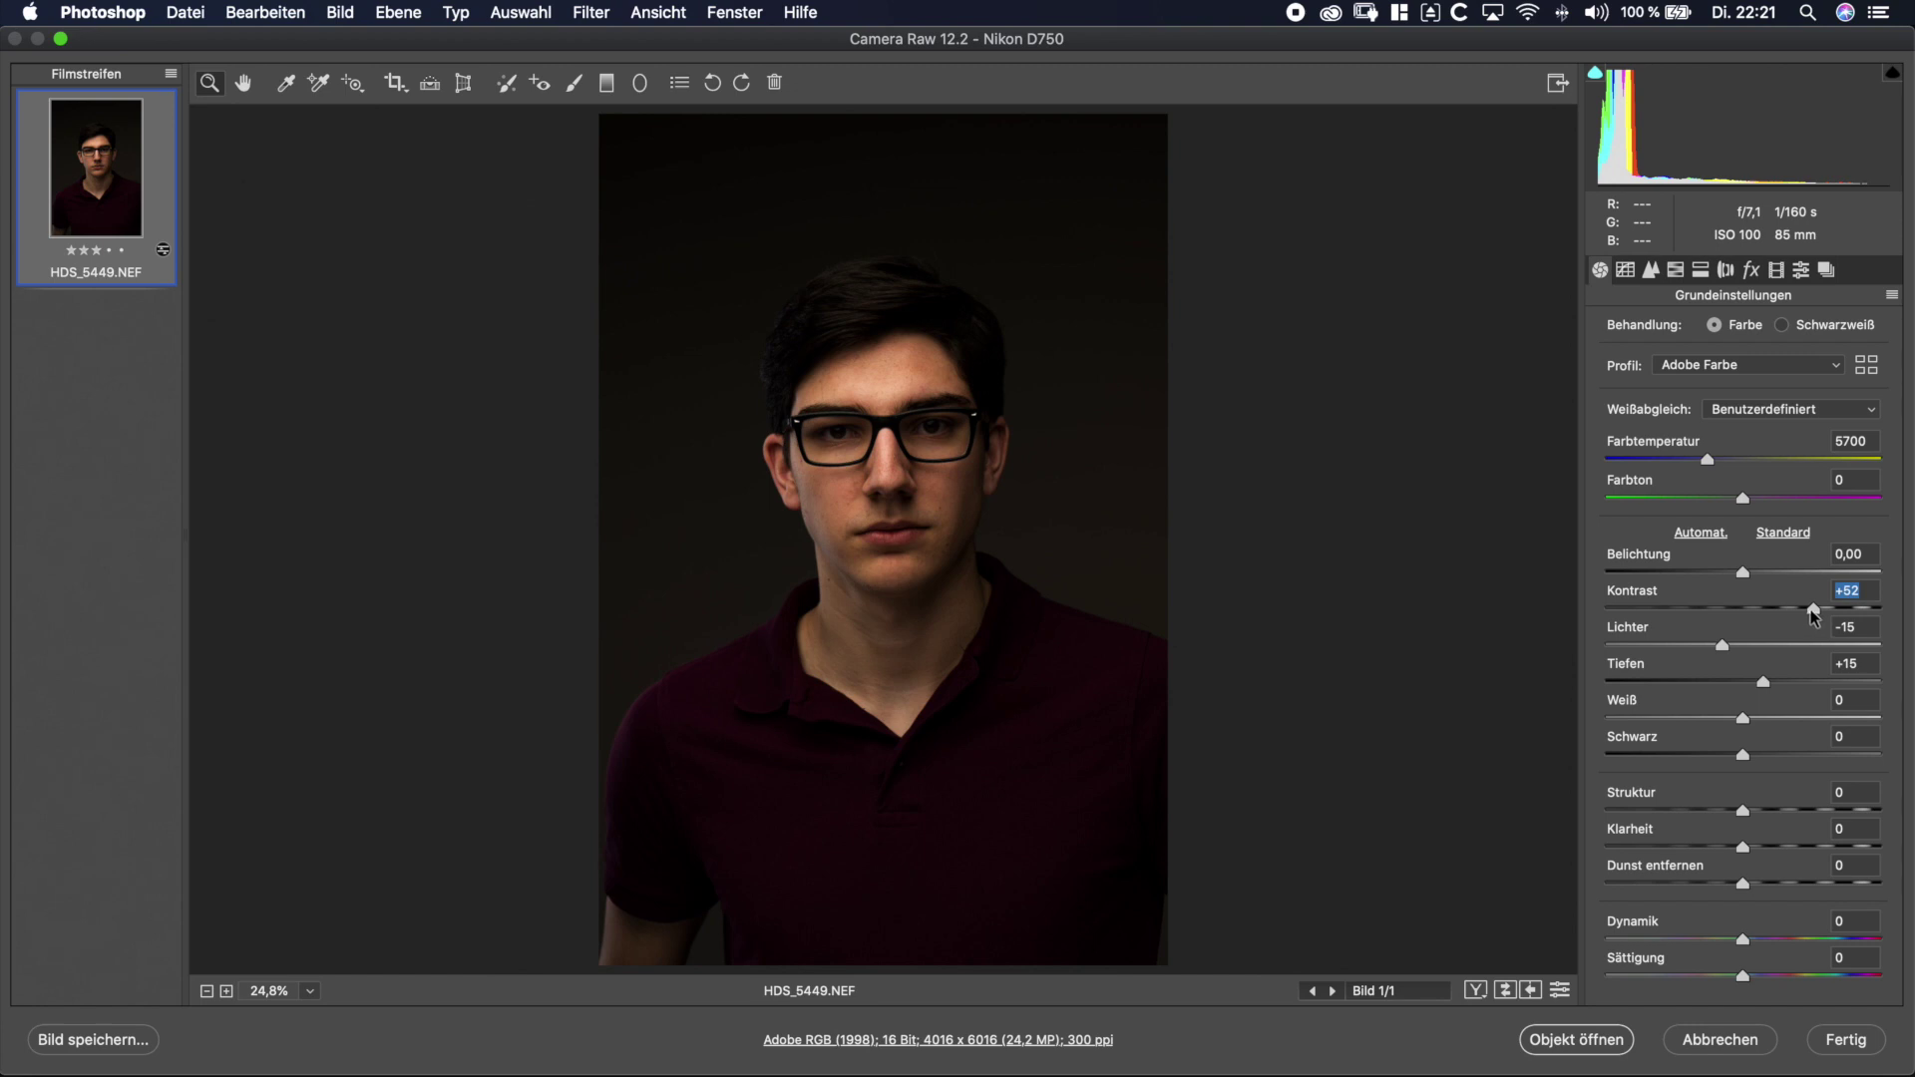
{"action": "left_click_drag", "start_coordinate": [1813, 608], "coordinate": [1744, 608]}
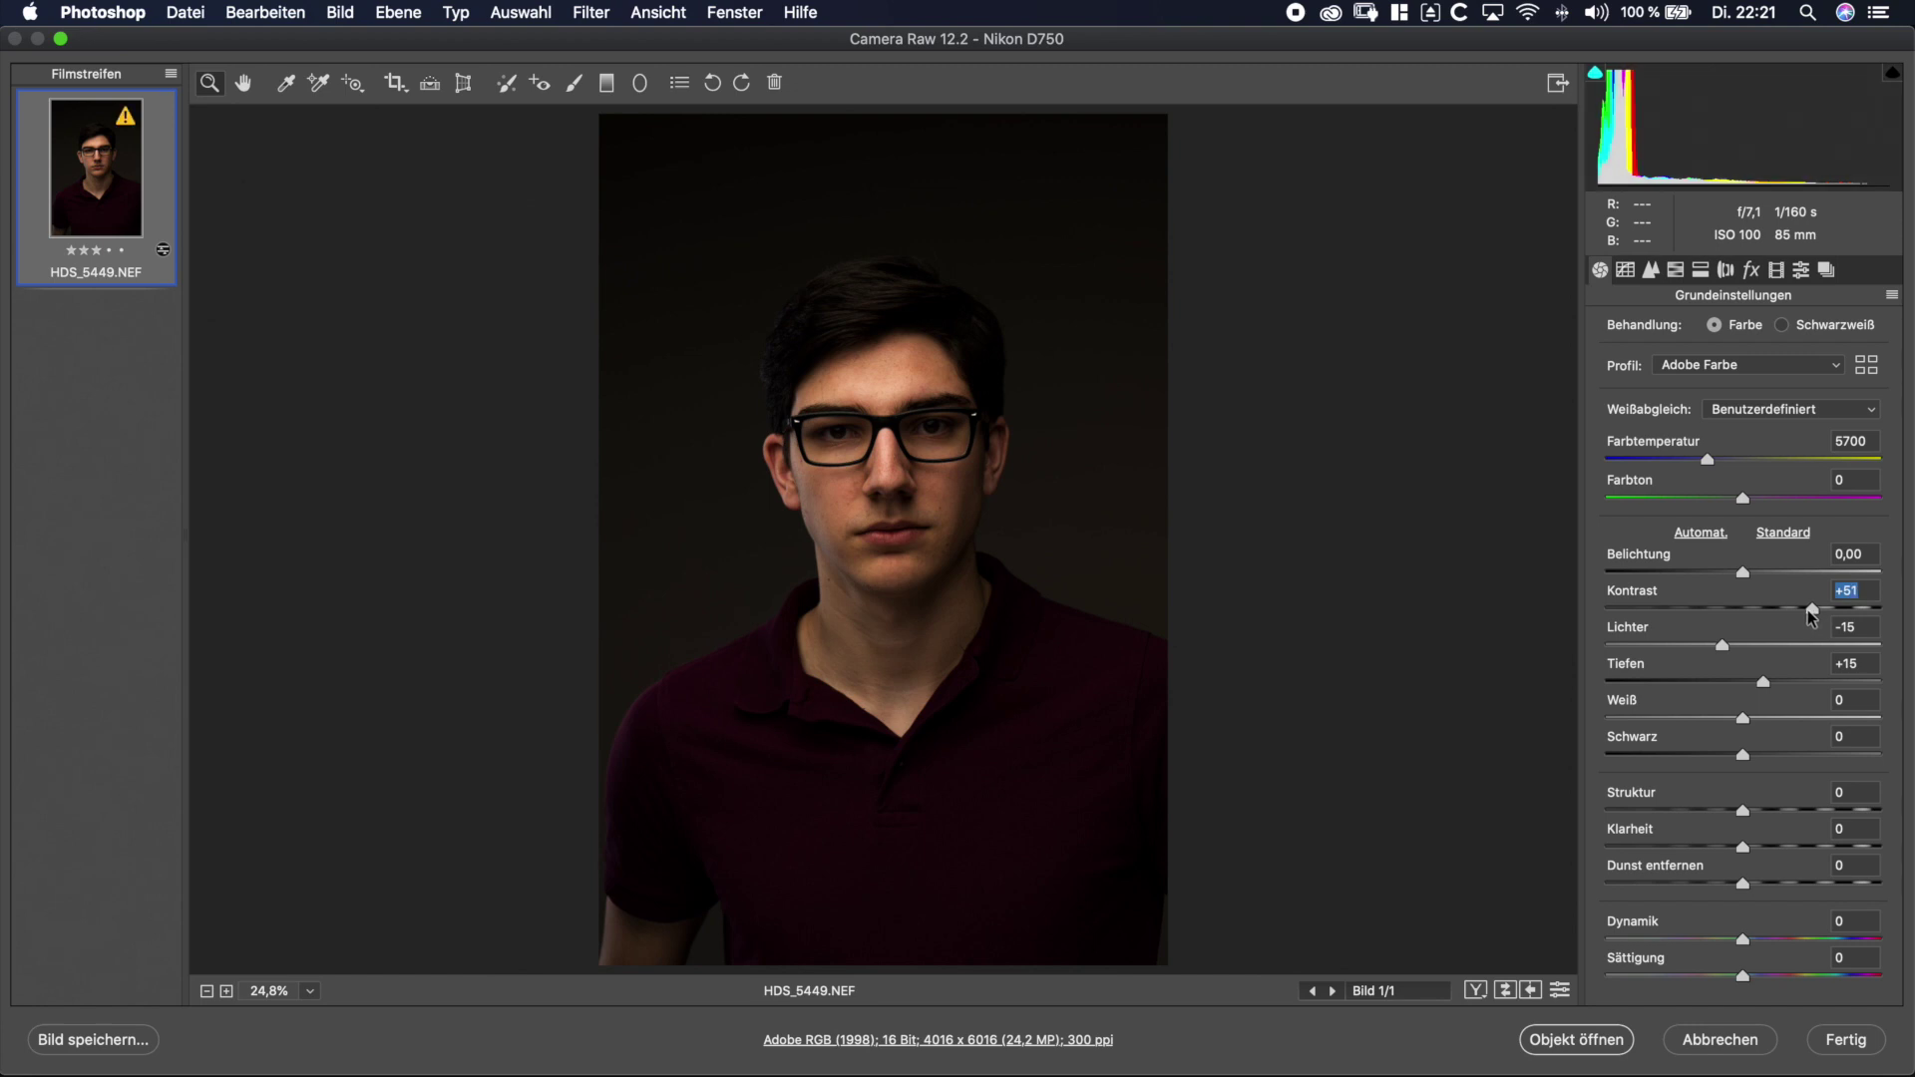
{"action": "double_click", "coordinate": [1742, 609]}
{"action": "left_click", "coordinate": [1637, 831]}
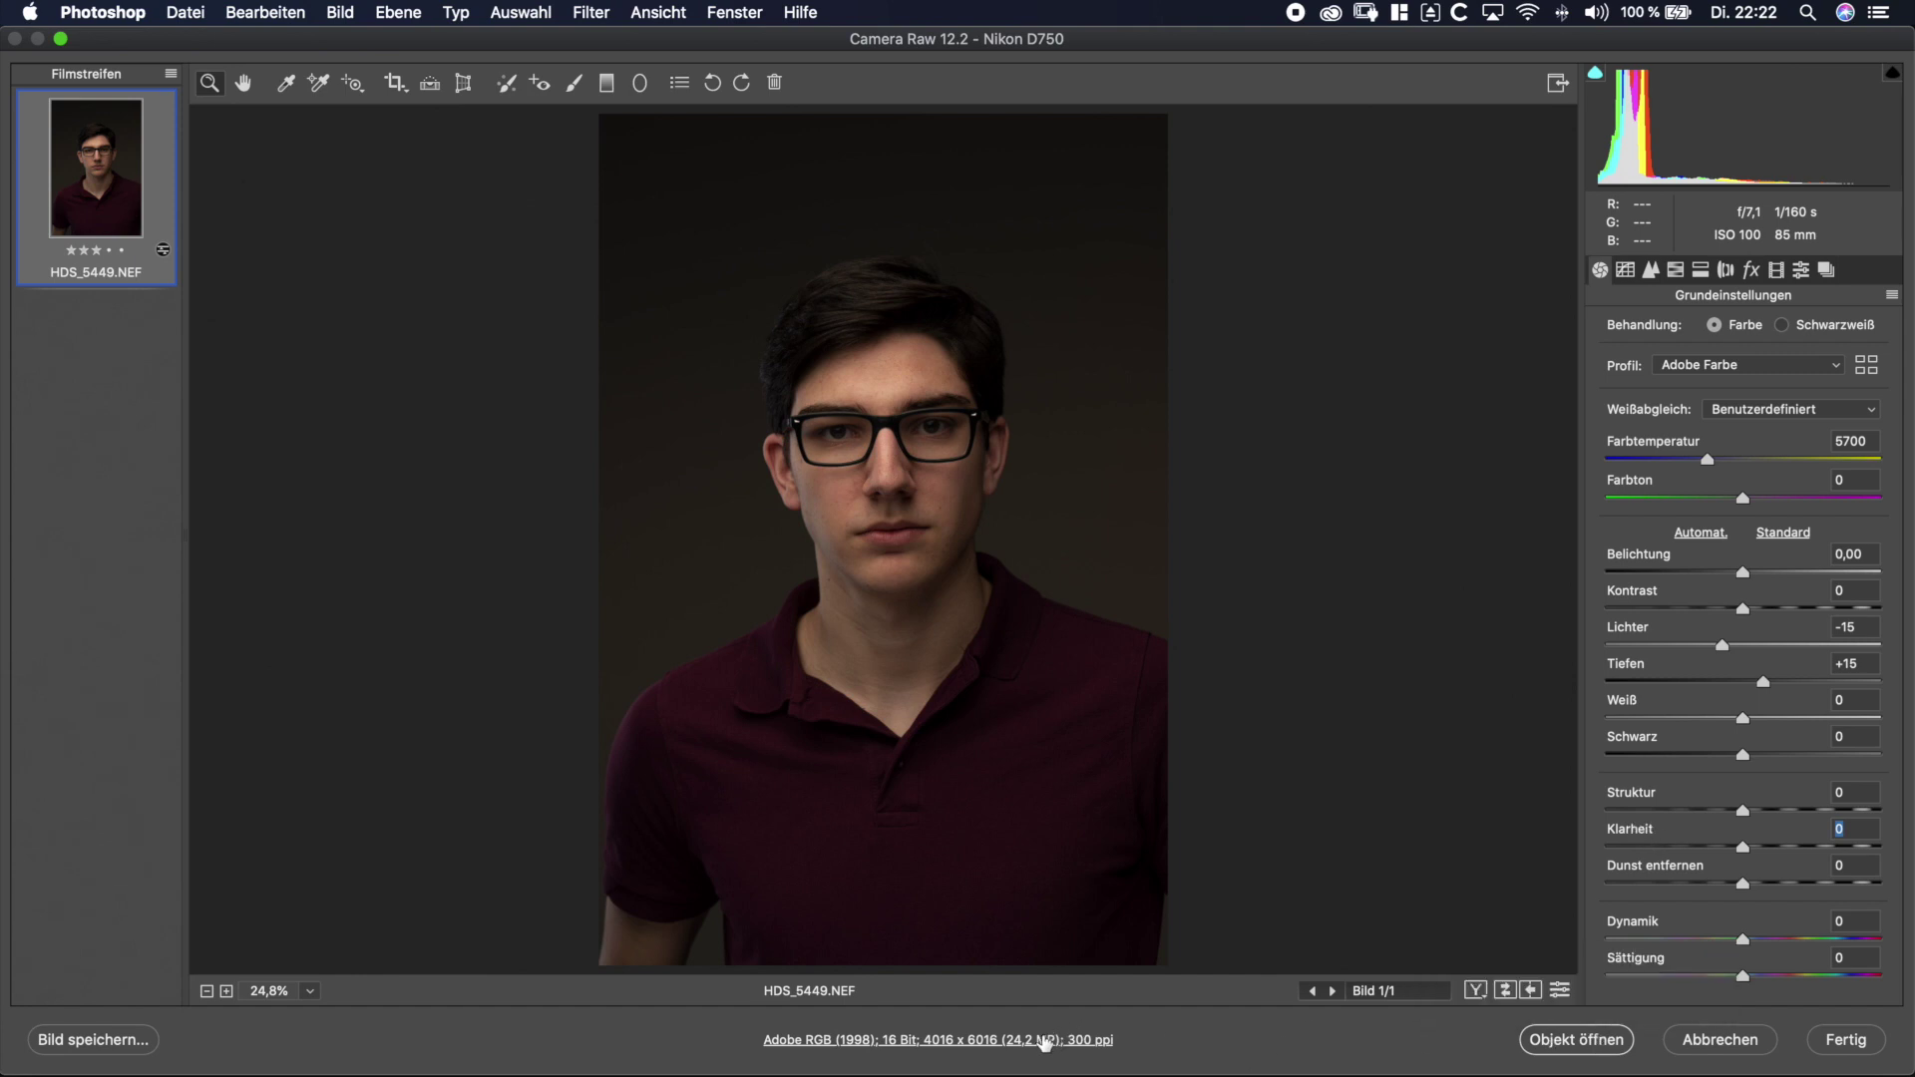
{"action": "left_click", "coordinate": [1044, 1042]}
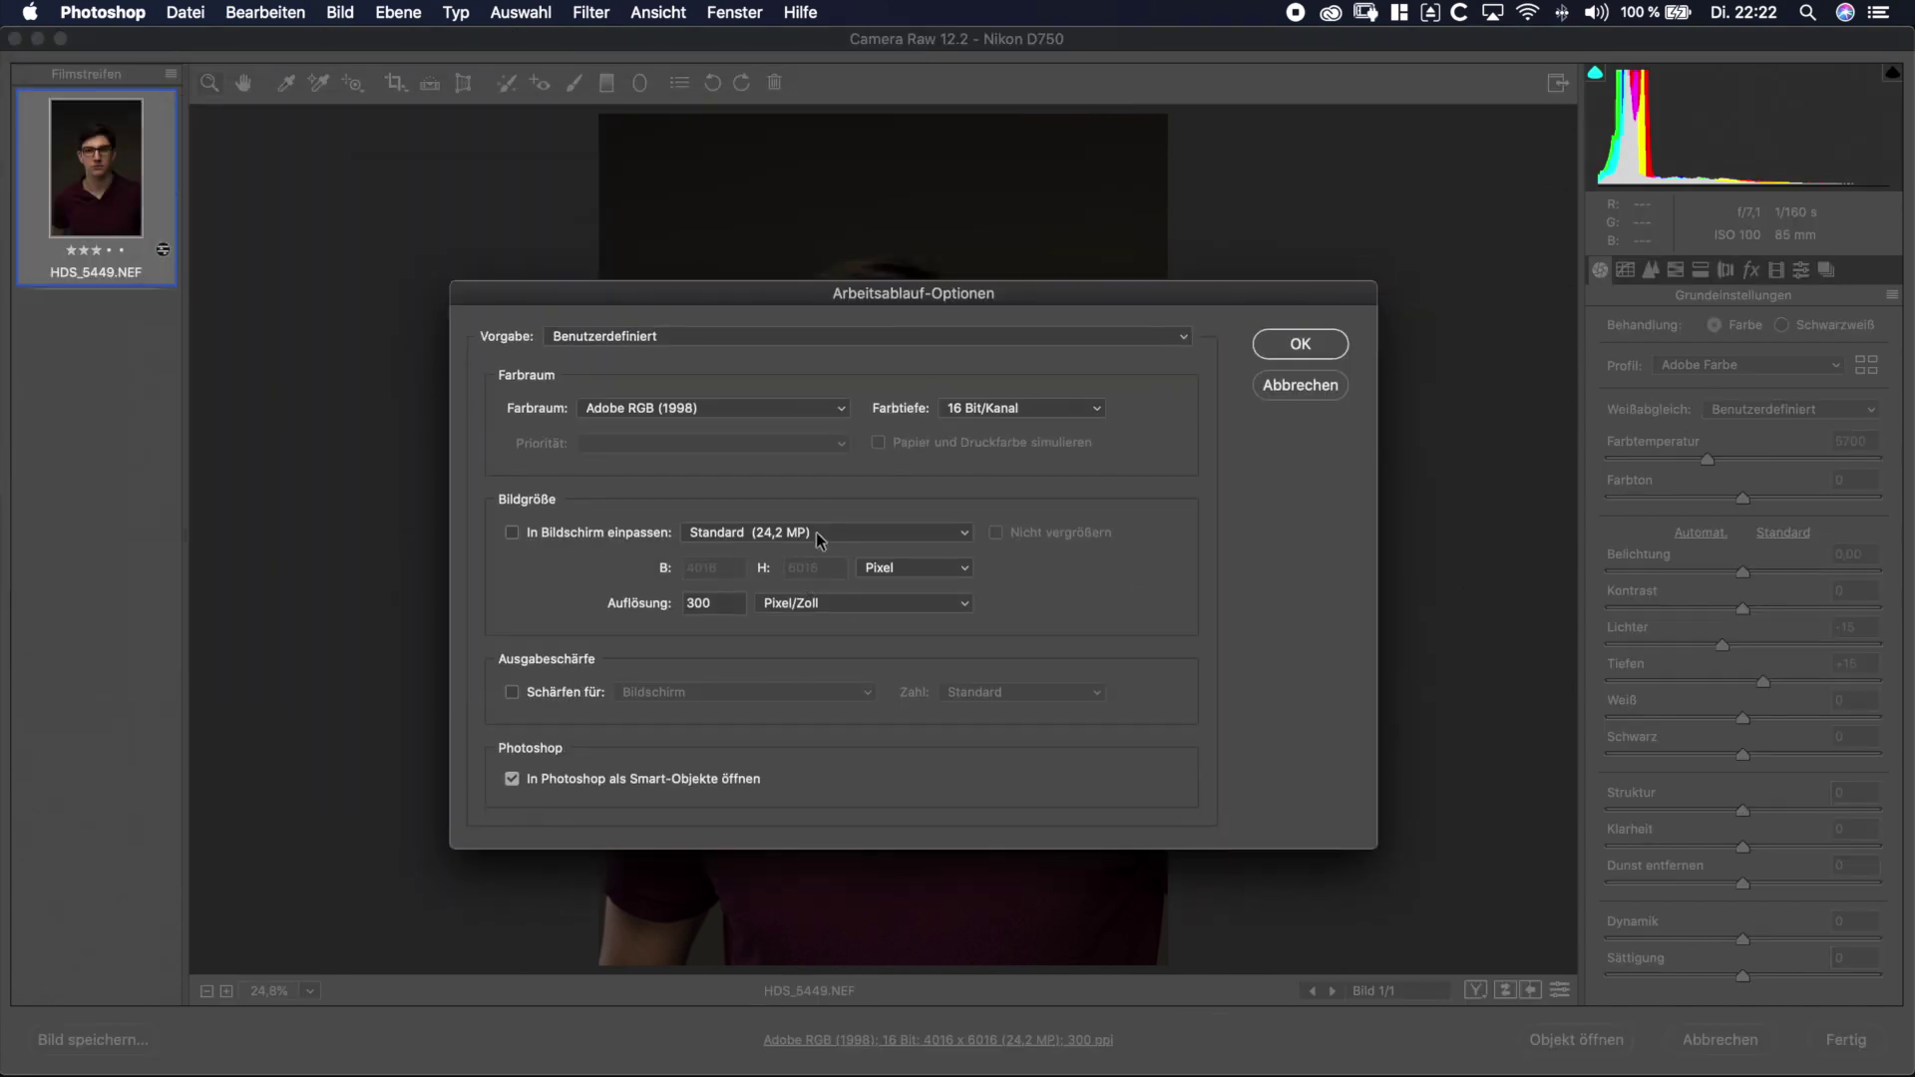
- Confirm Adobe RGB (1998) colour space and 16 Bit/Kanal depth in the workflow options
{"action": "left_click", "coordinate": [791, 413]}
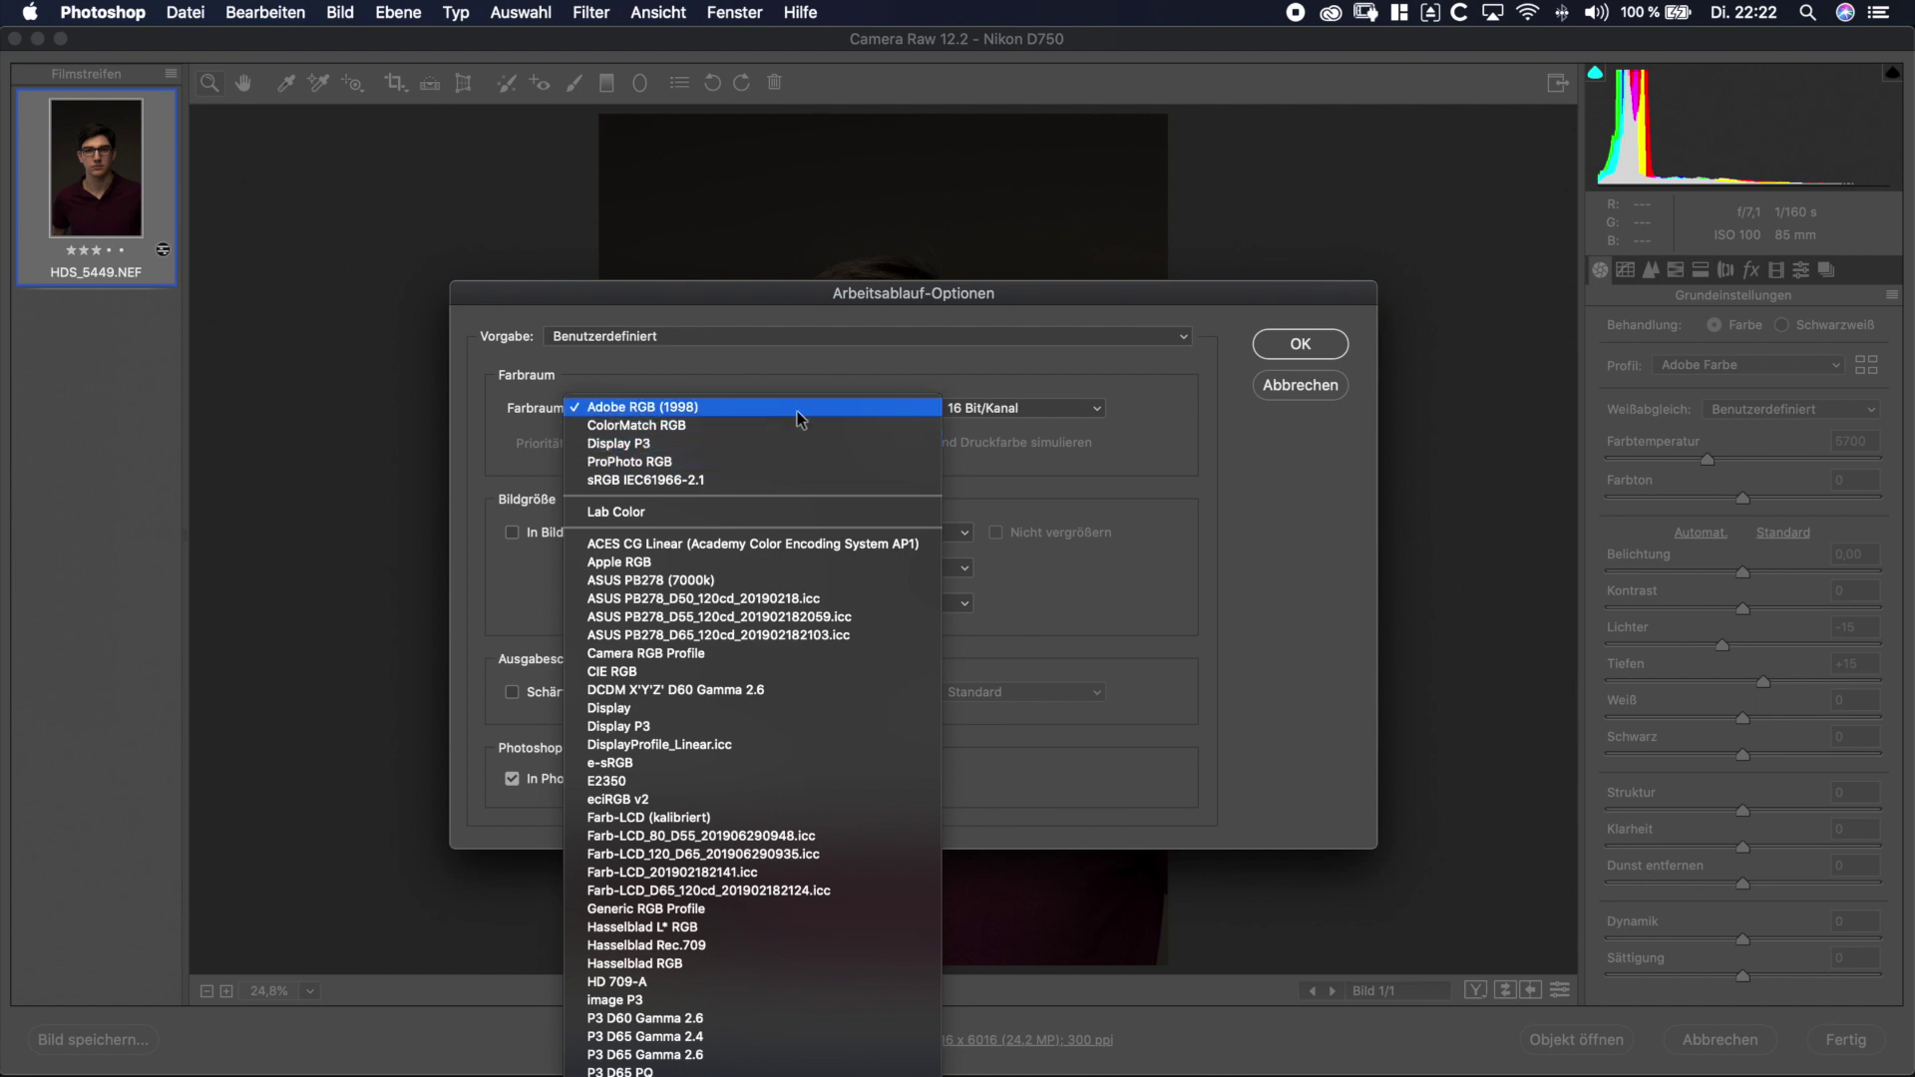
{"action": "left_click", "coordinate": [797, 412]}
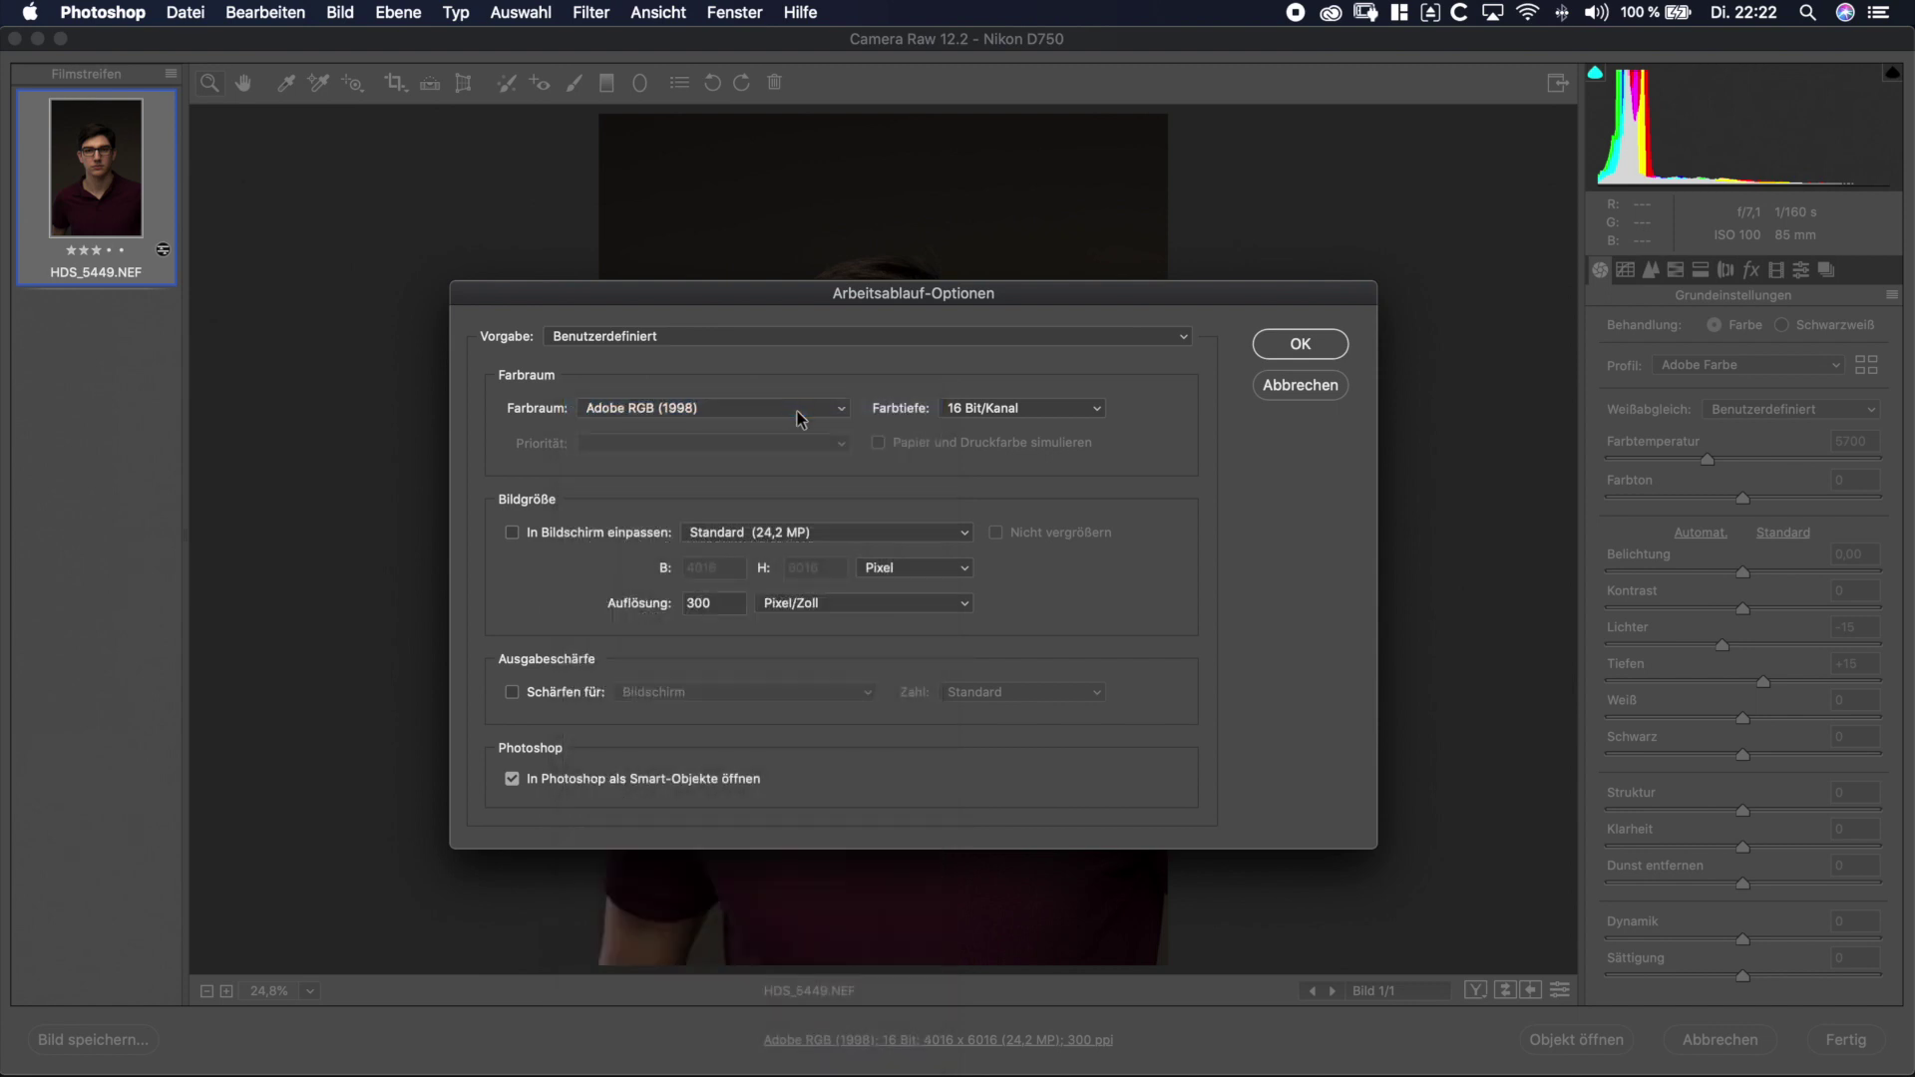
{"action": "left_click", "coordinate": [973, 410]}
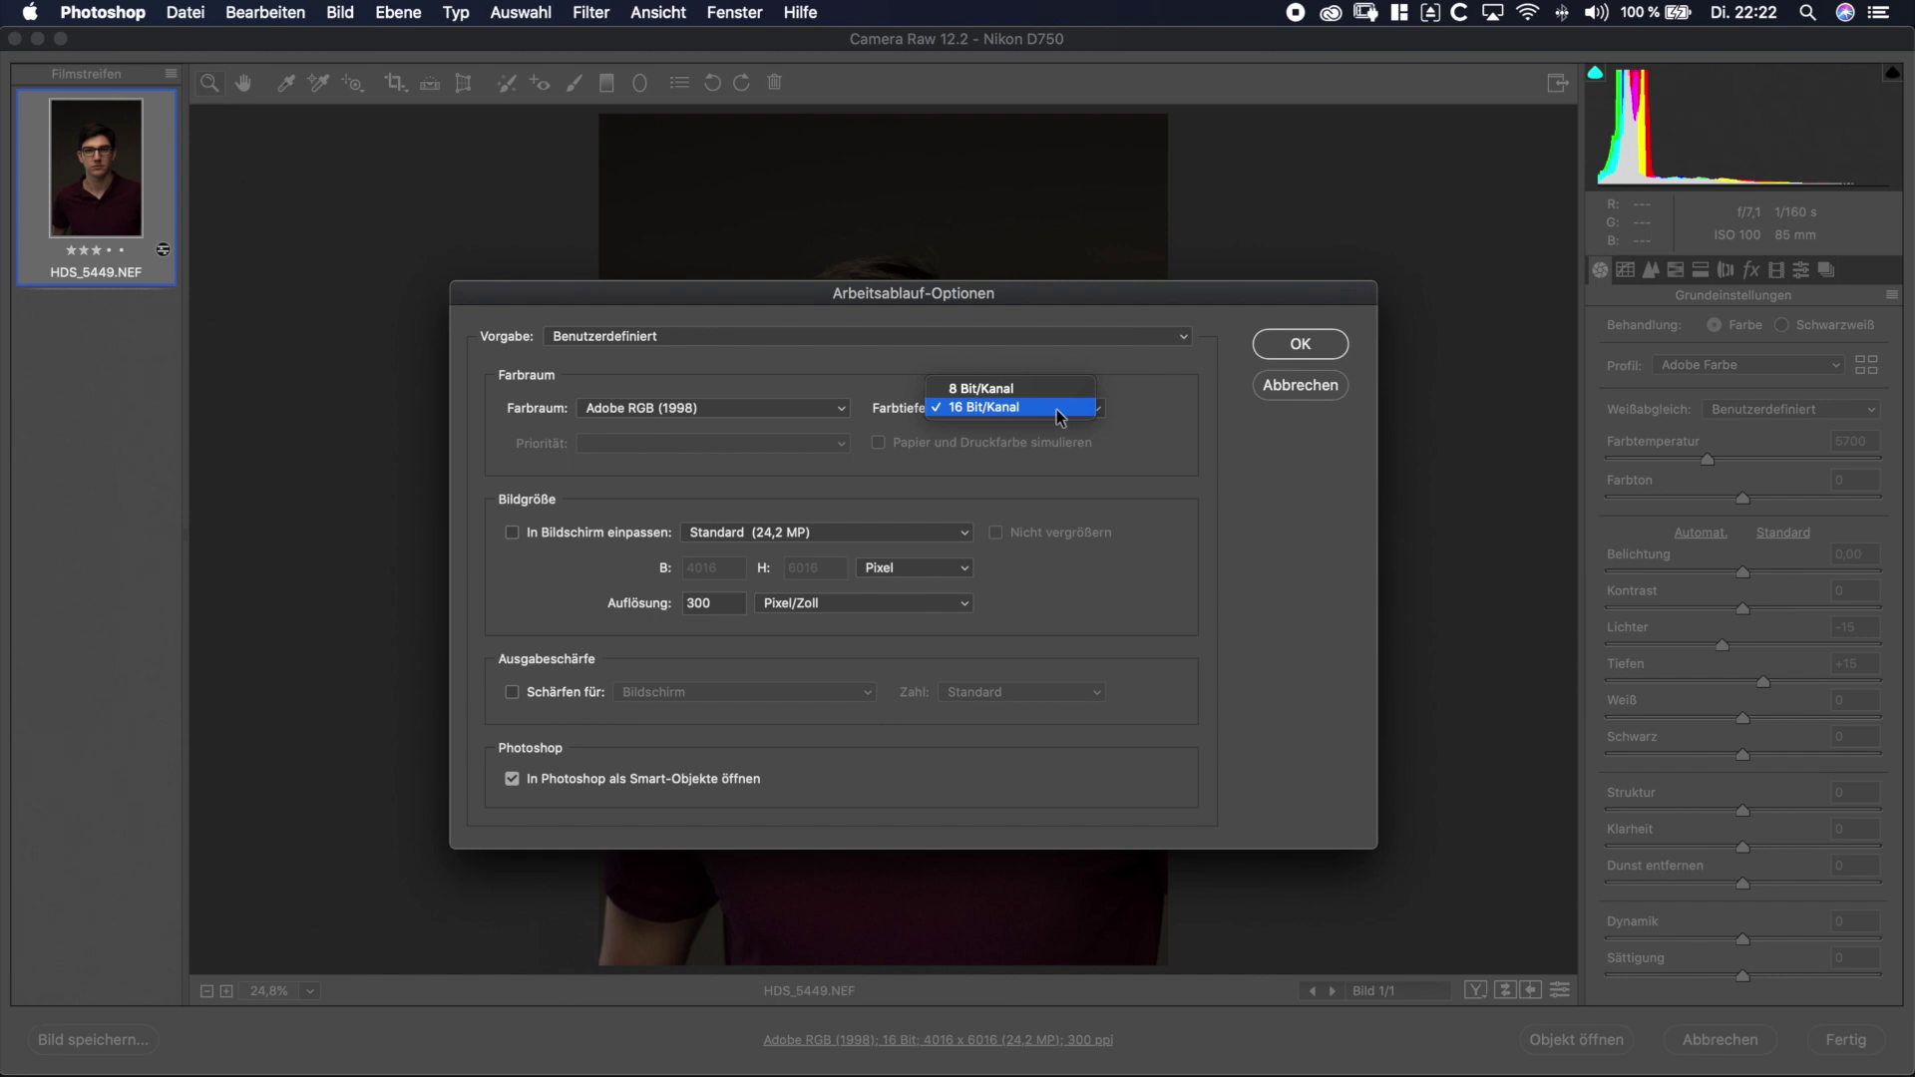
{"action": "left_click", "coordinate": [1060, 408]}
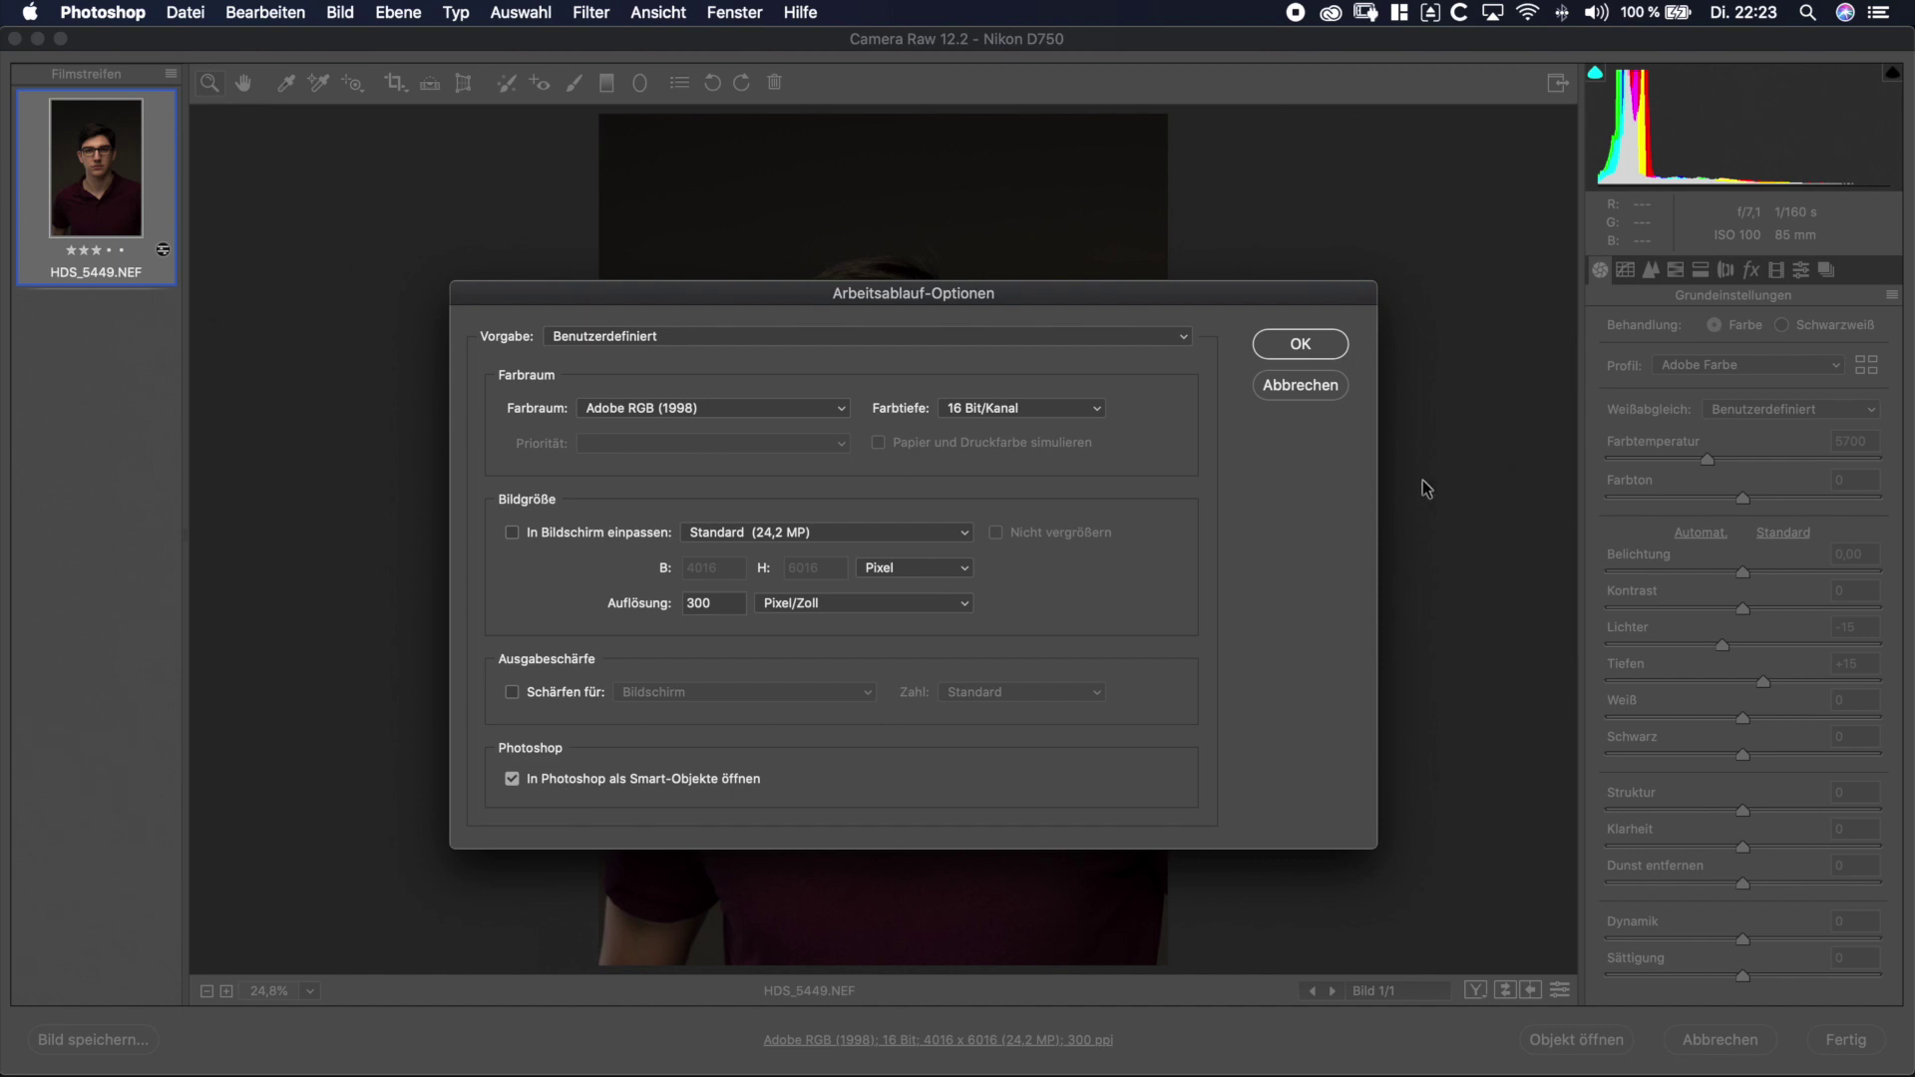
{"action": "left_click", "coordinate": [1307, 347]}
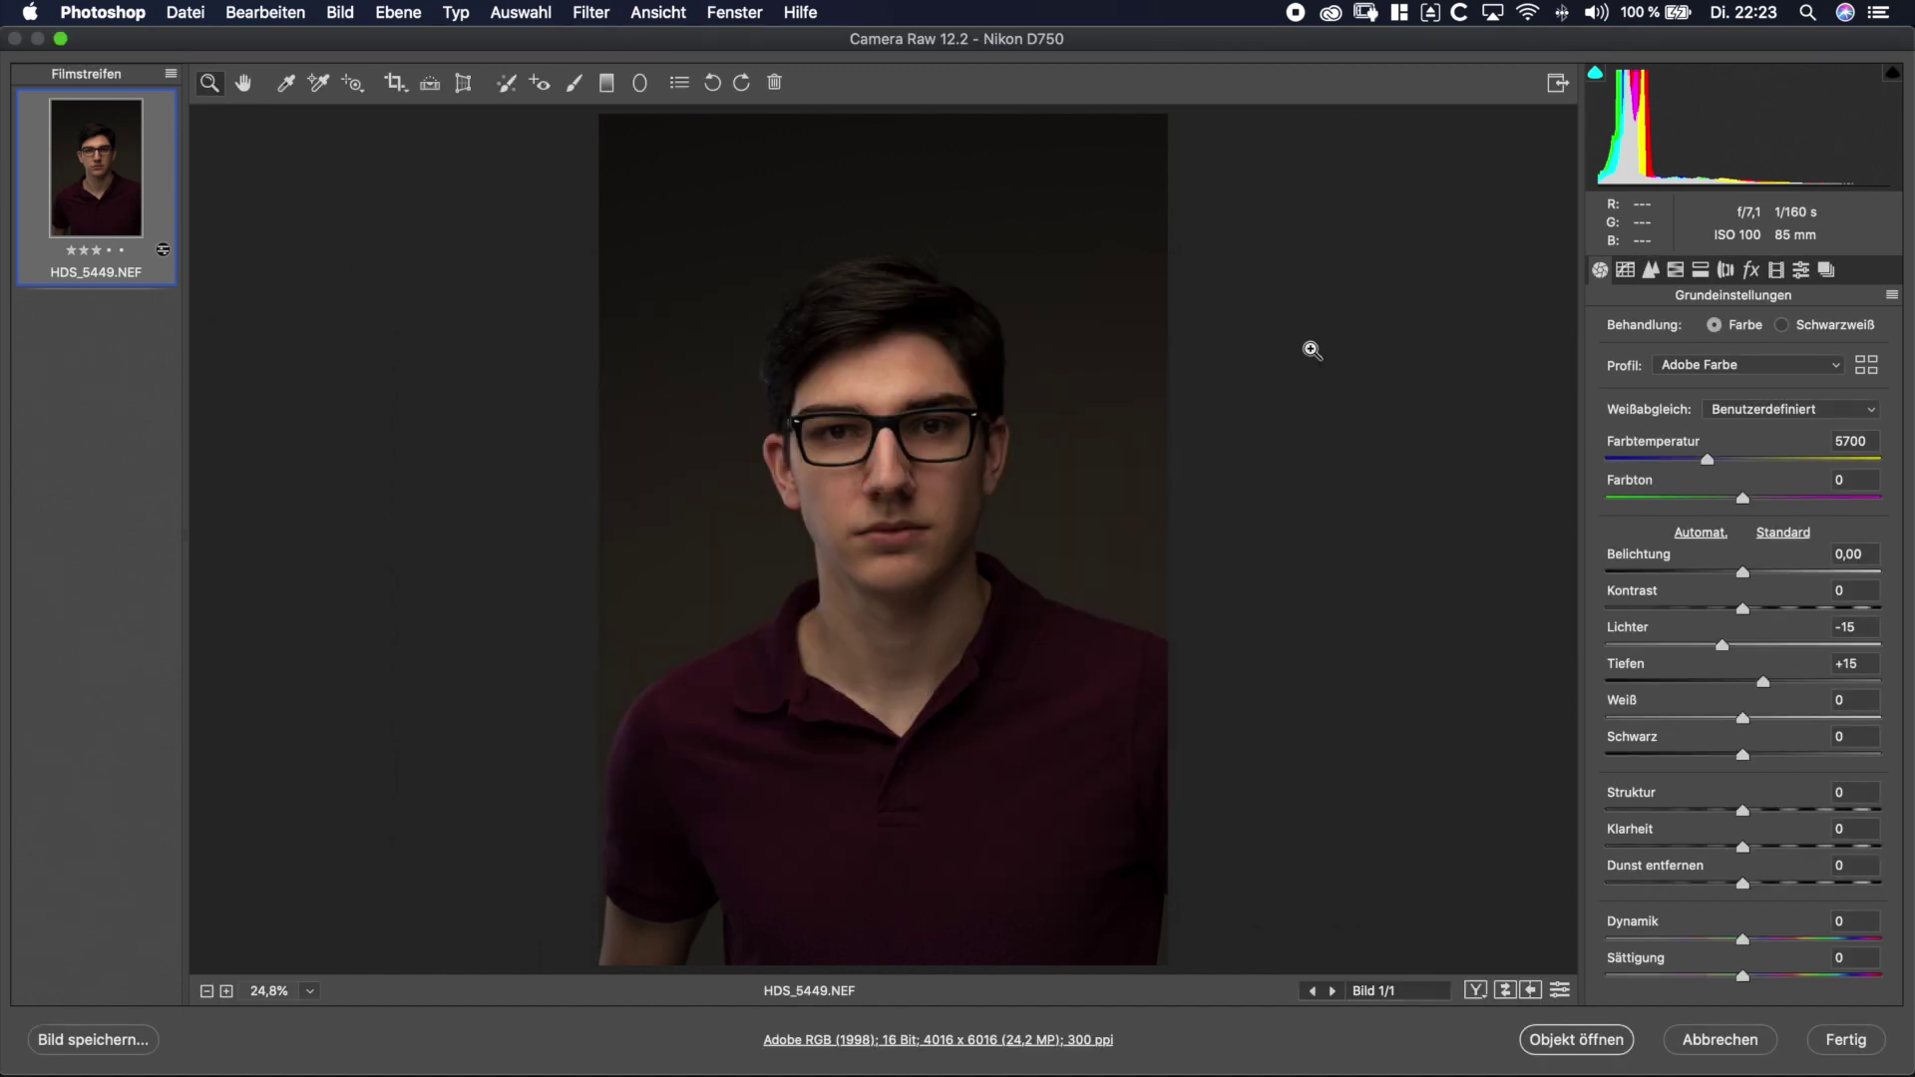
{"action": "left_click", "coordinate": [1602, 1041]}
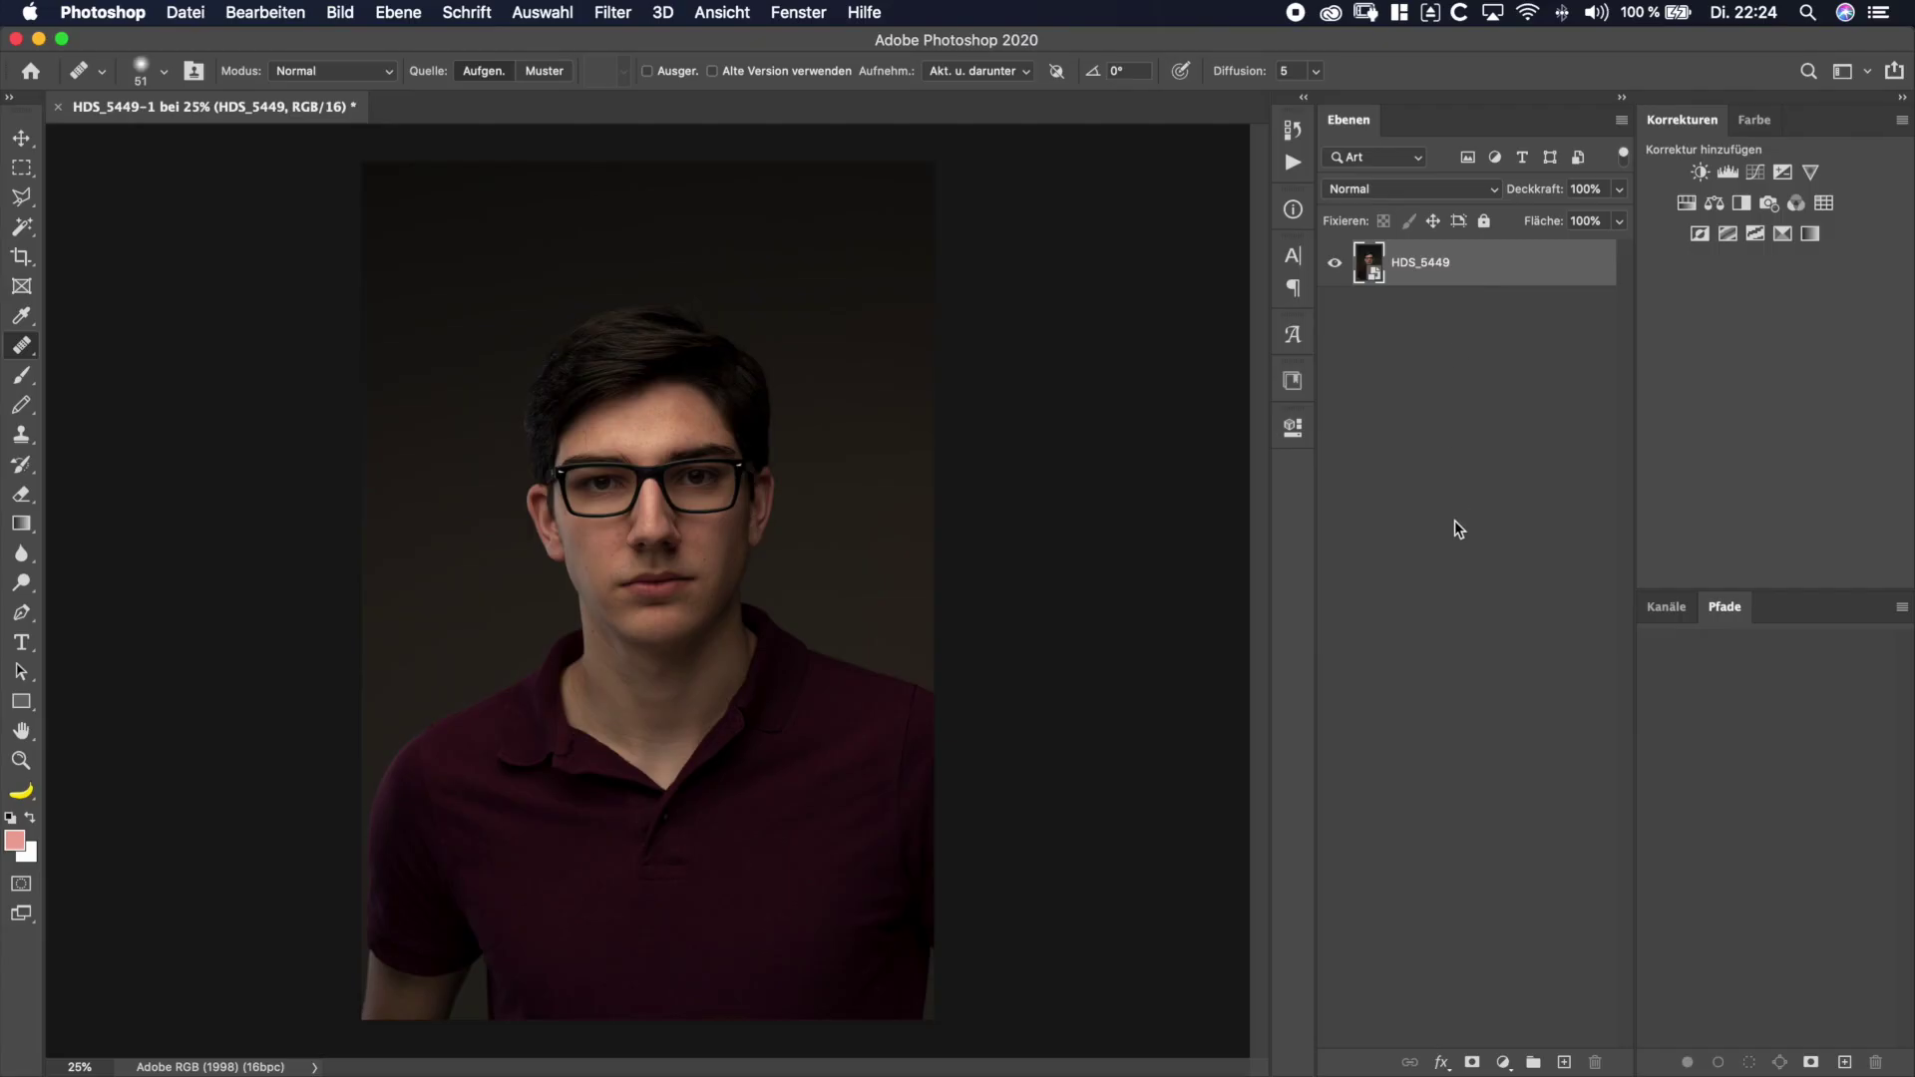
{"action": "double_click", "coordinate": [1372, 280]}
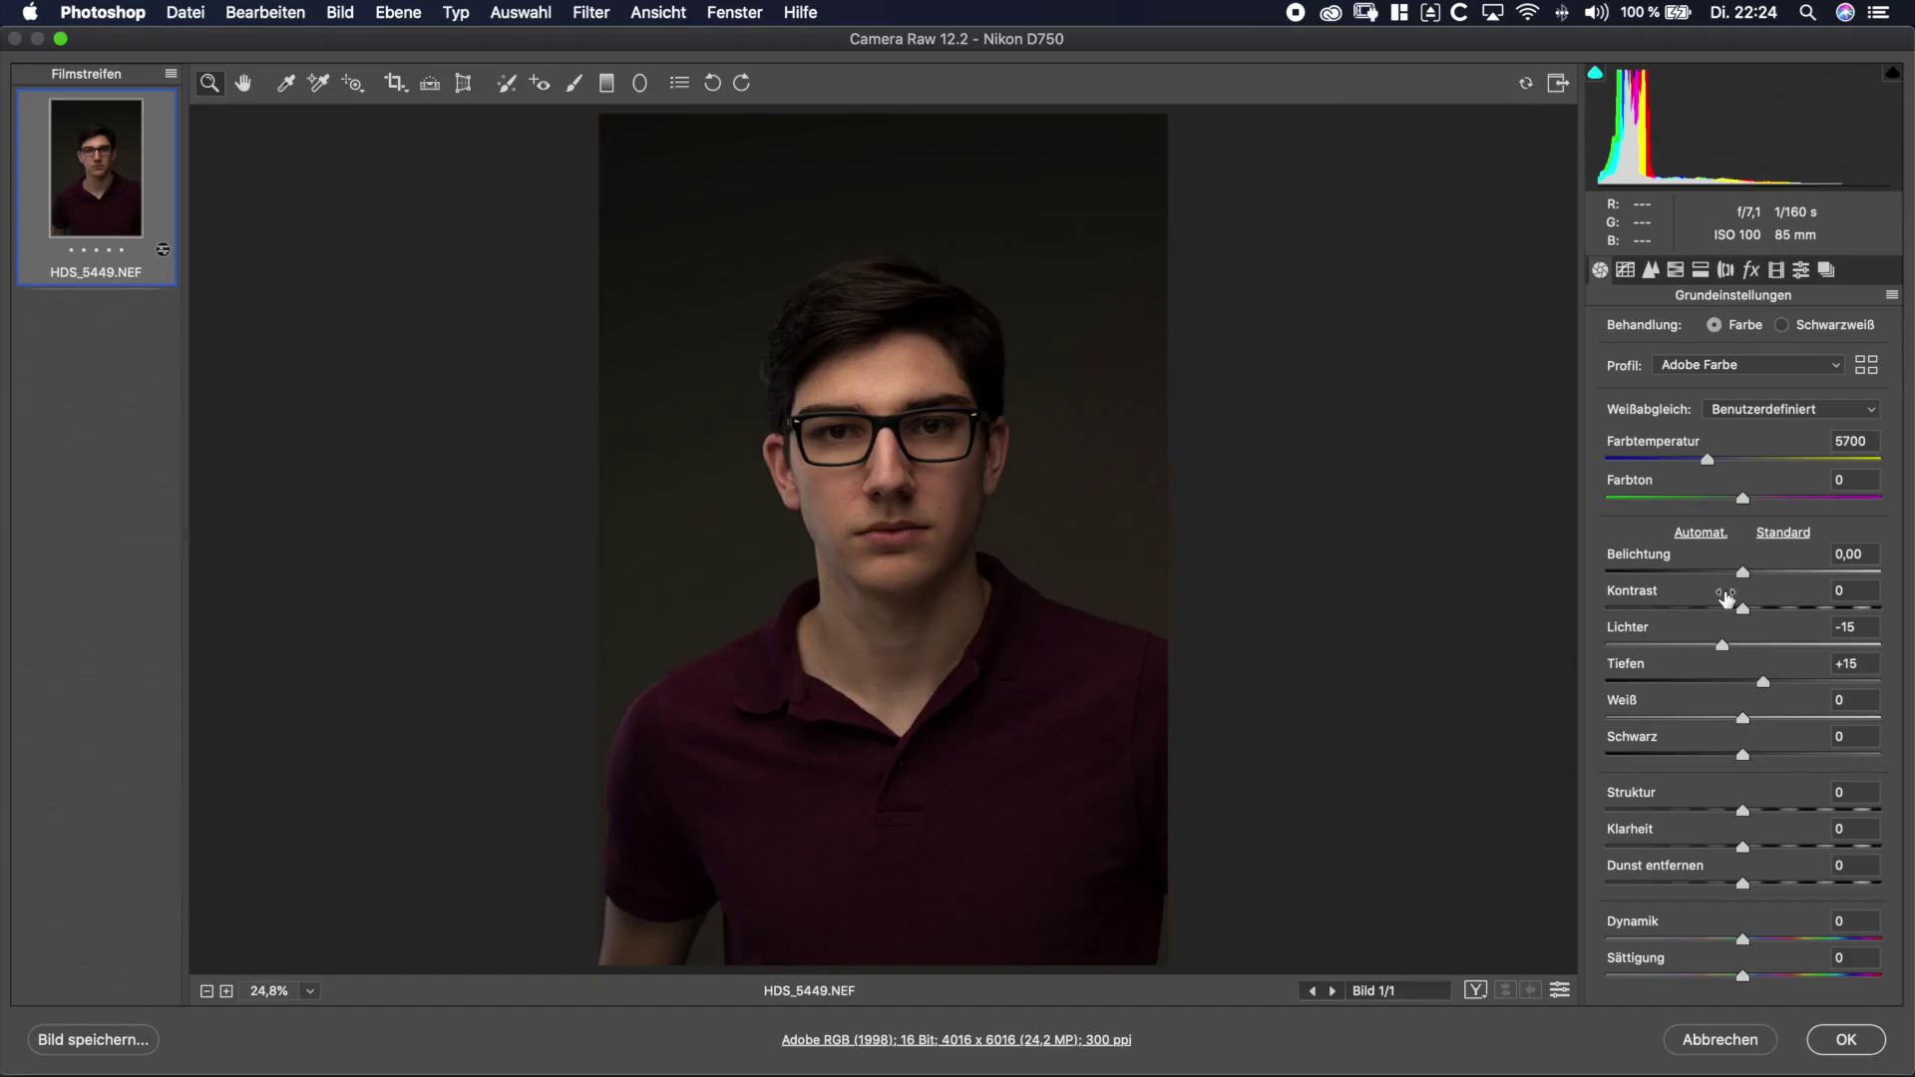
{"action": "left_click_drag", "start_coordinate": [1741, 573], "coordinate": [1728, 572]}
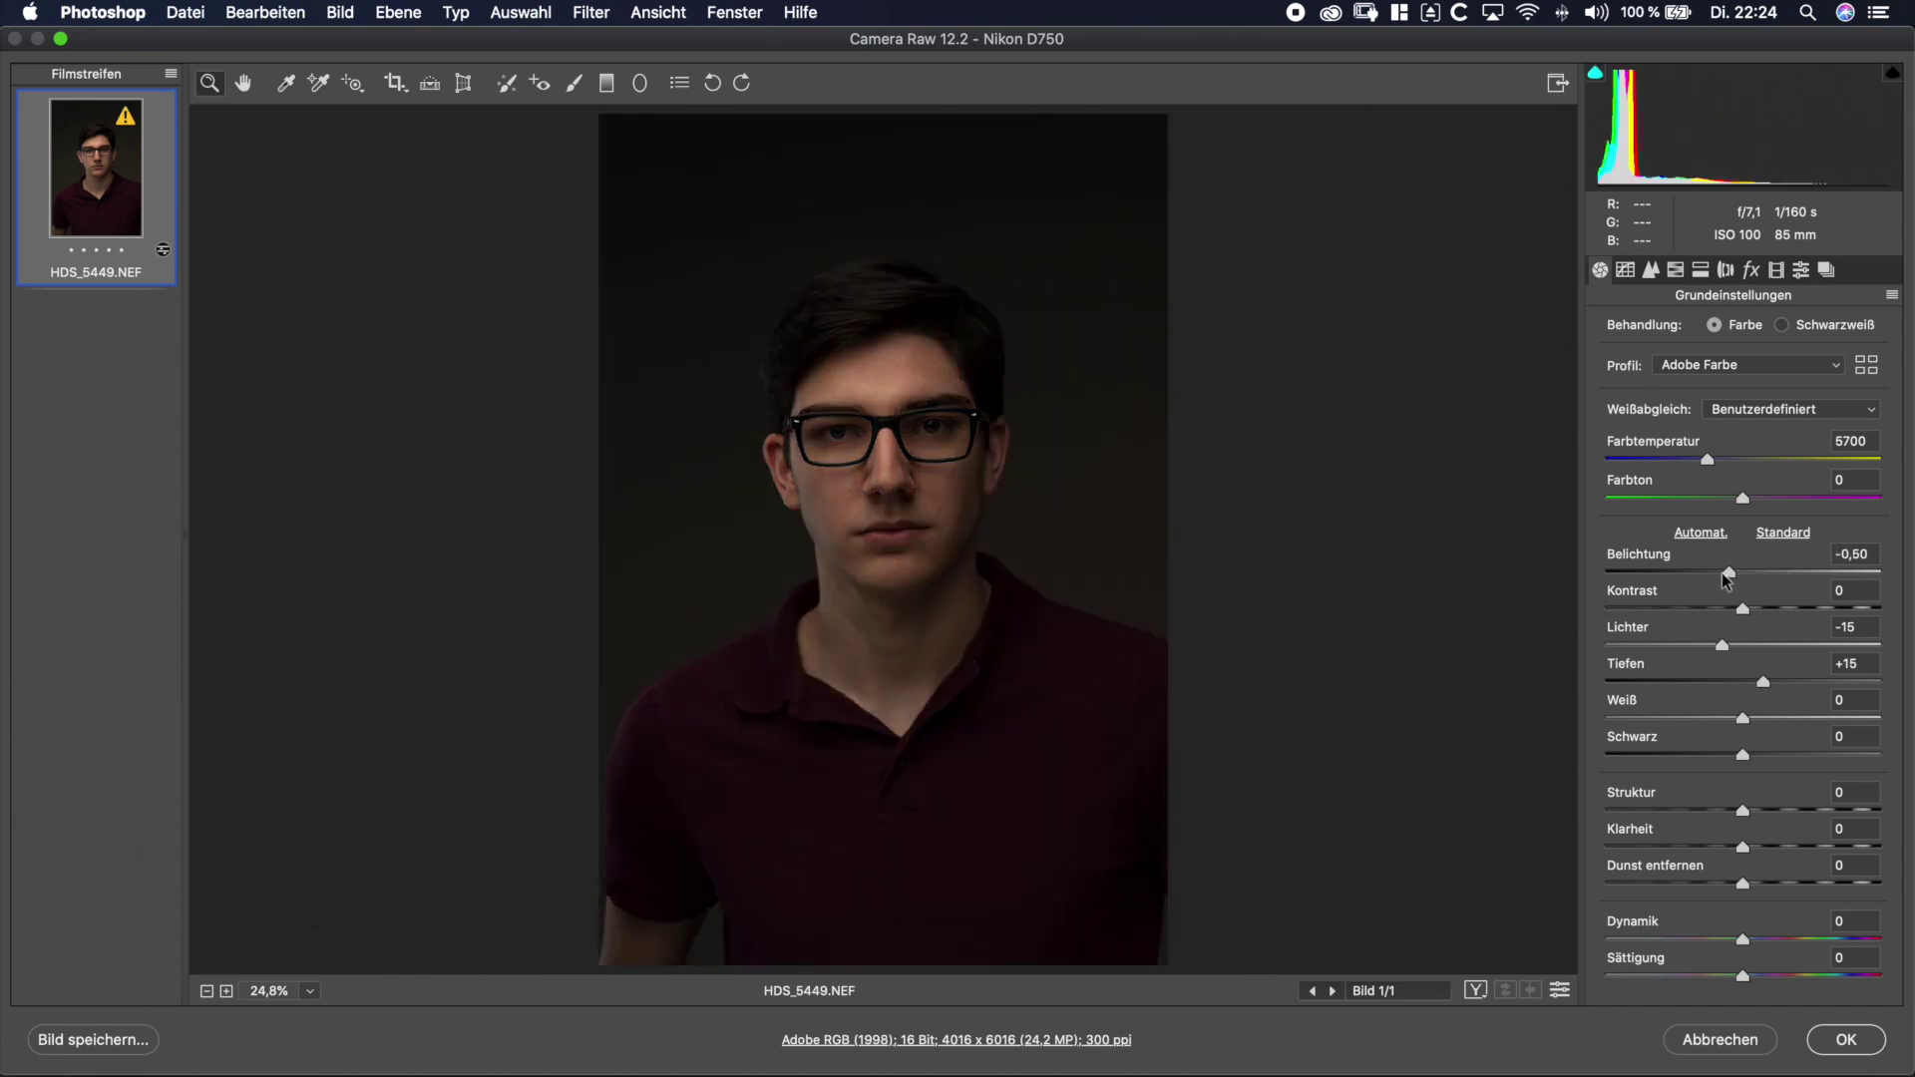
{"action": "double_click", "coordinate": [1728, 572]}
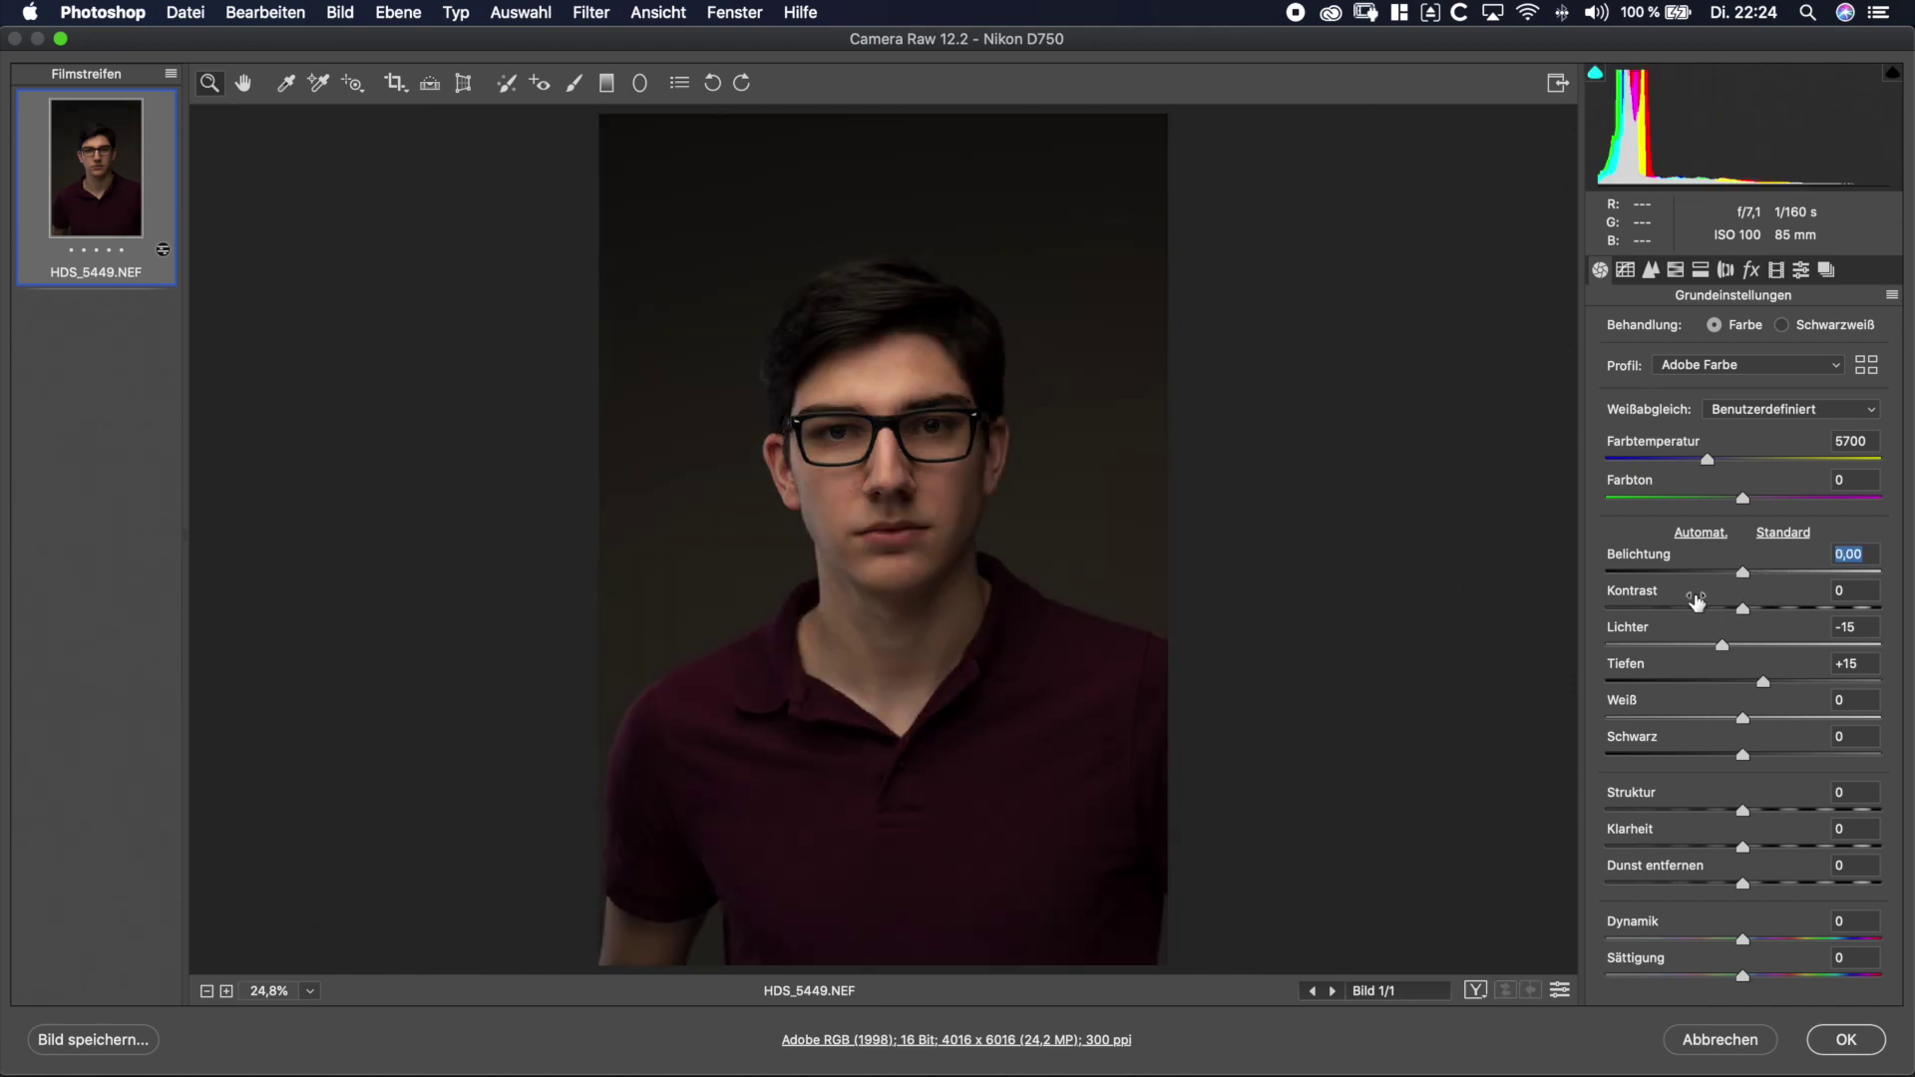
{"action": "left_click", "coordinate": [1846, 1039]}
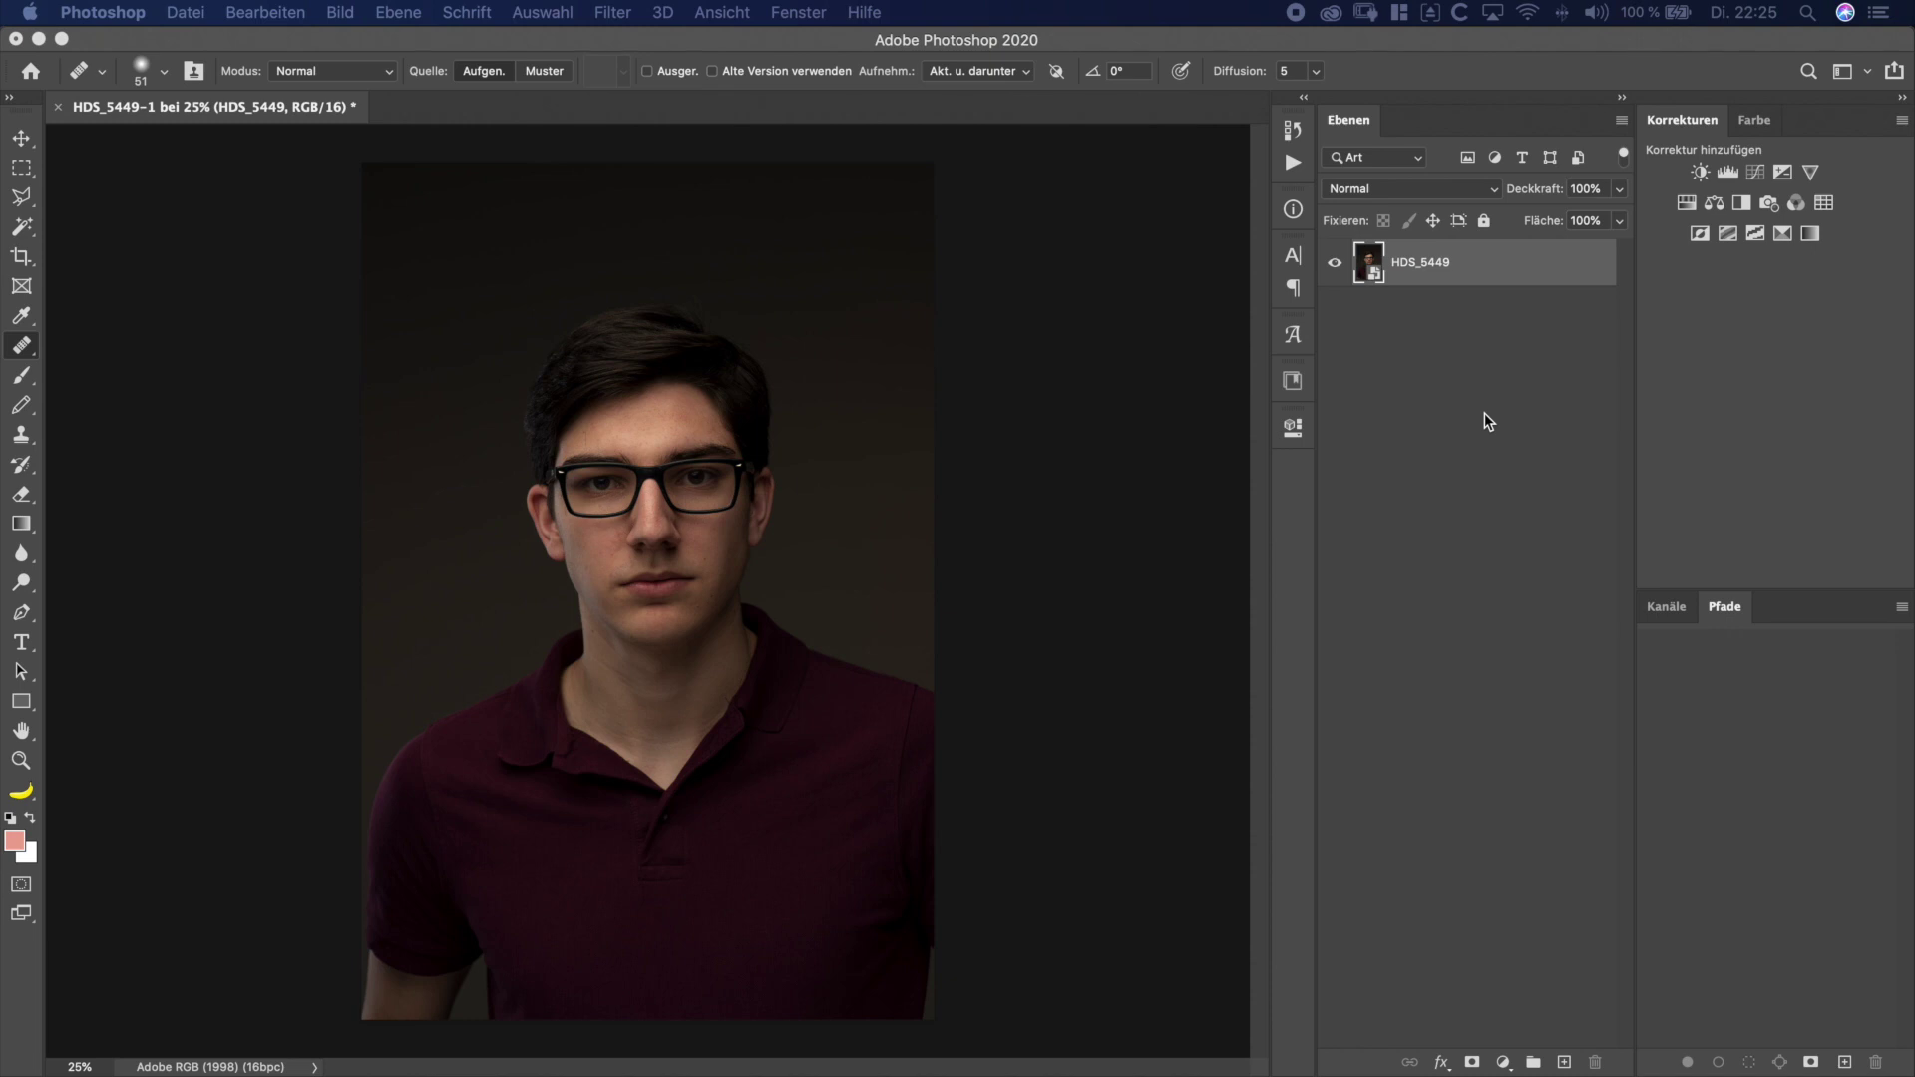
{"action": "key", "text": "super+j"}
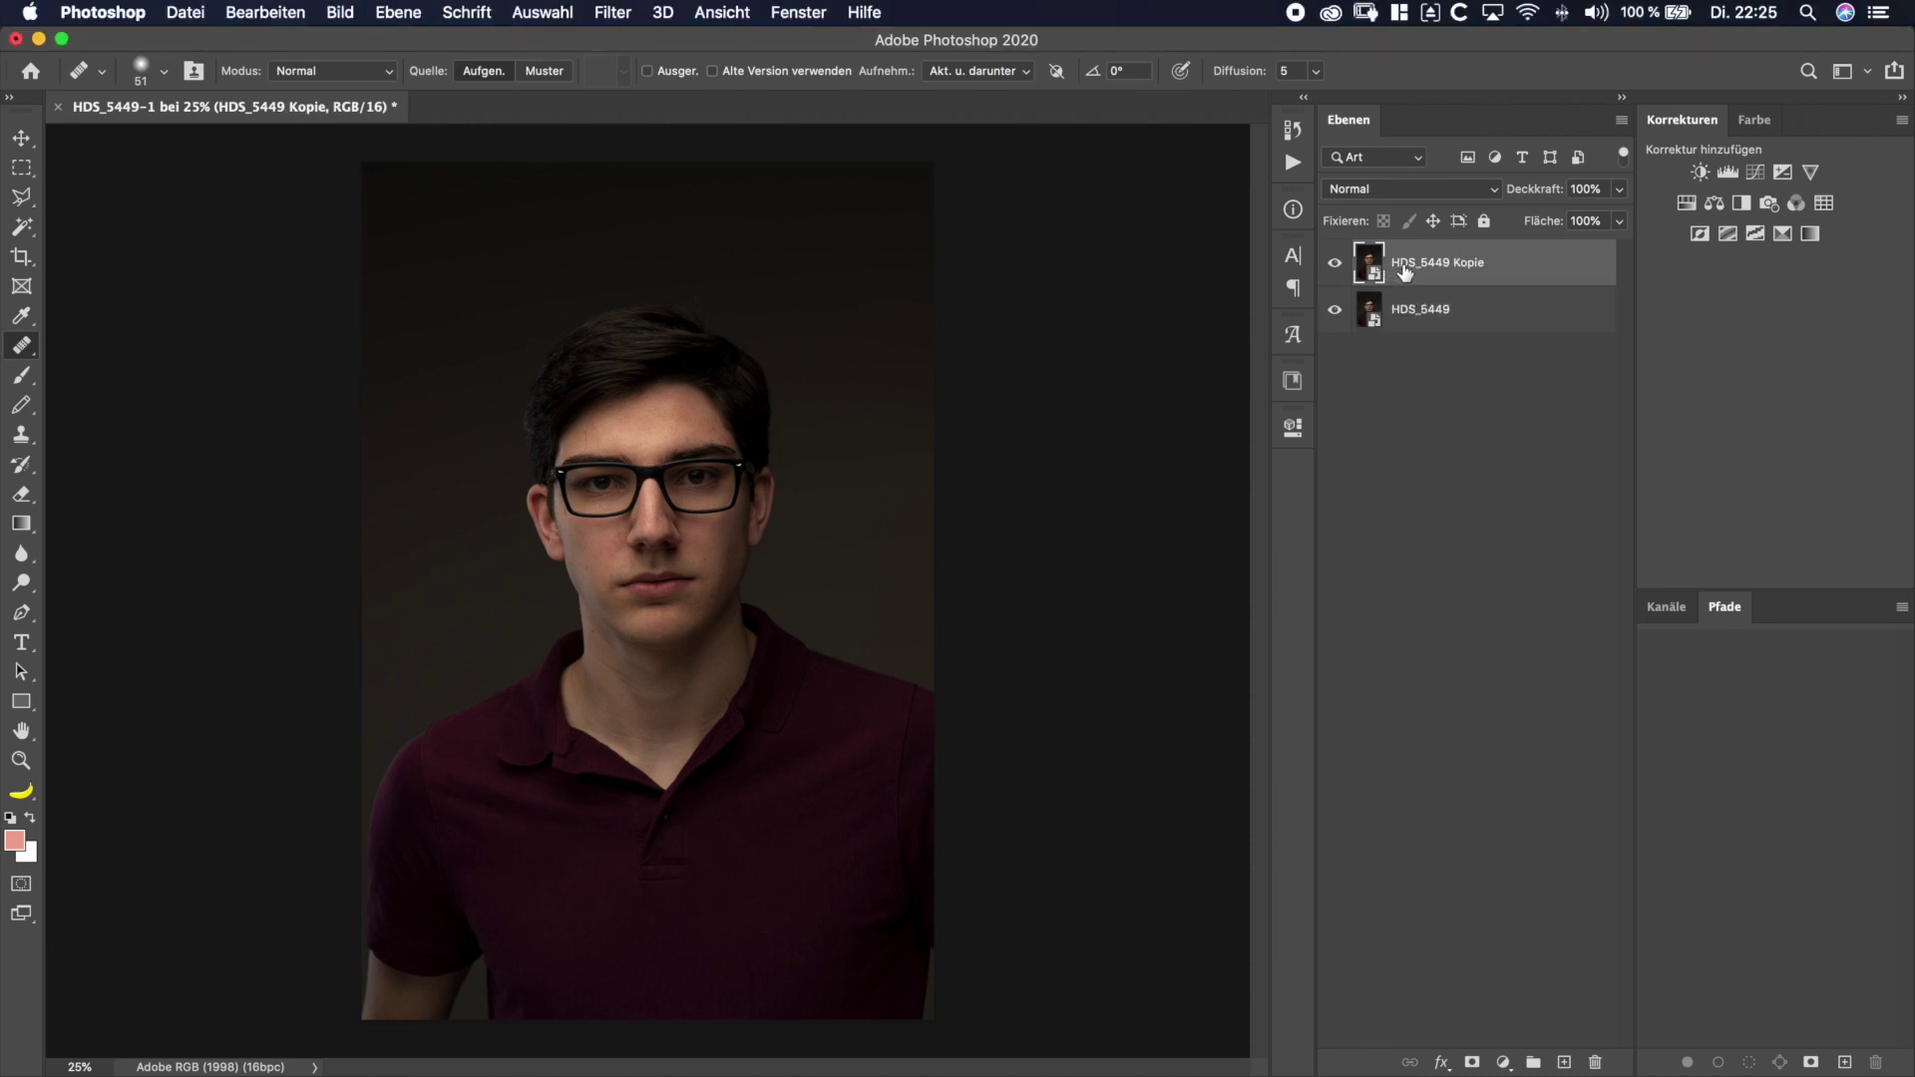
{"action": "right_click", "coordinate": [1531, 277]}
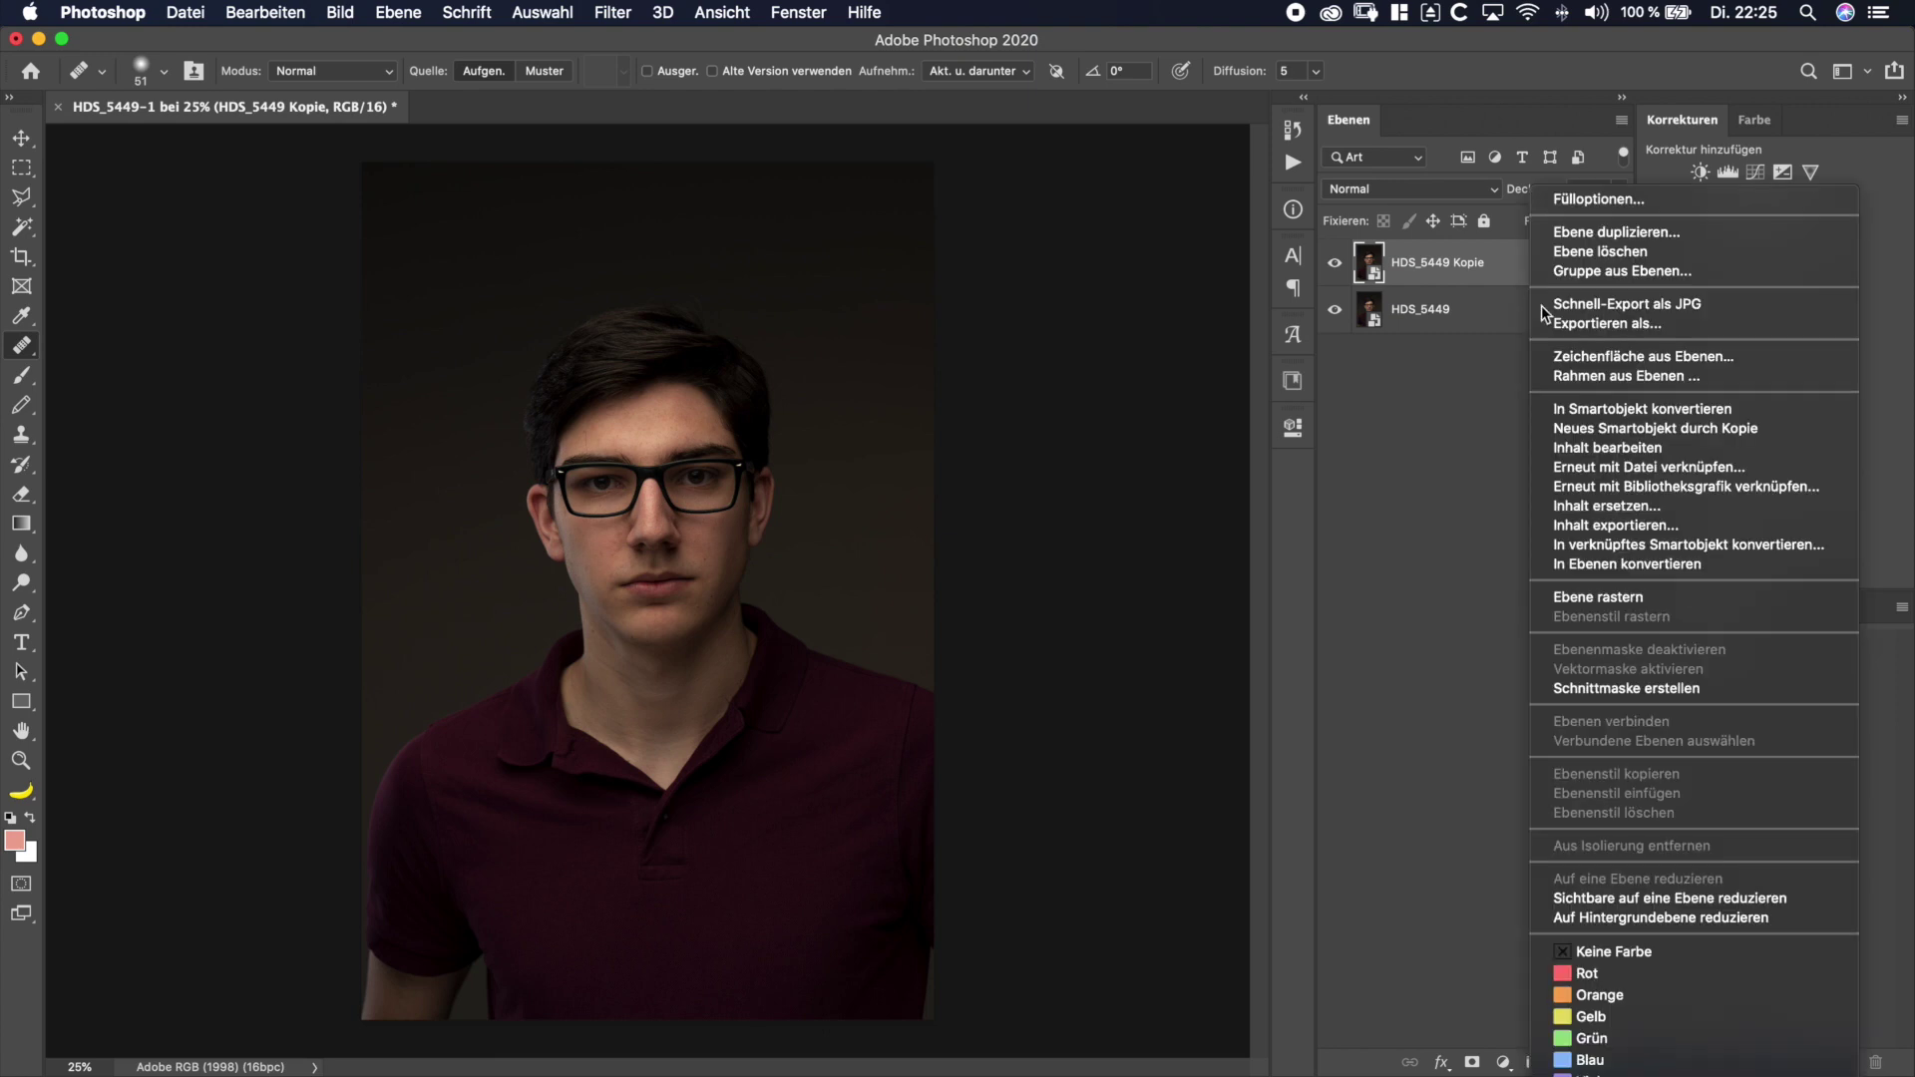
{"action": "left_click", "coordinate": [1626, 598]}
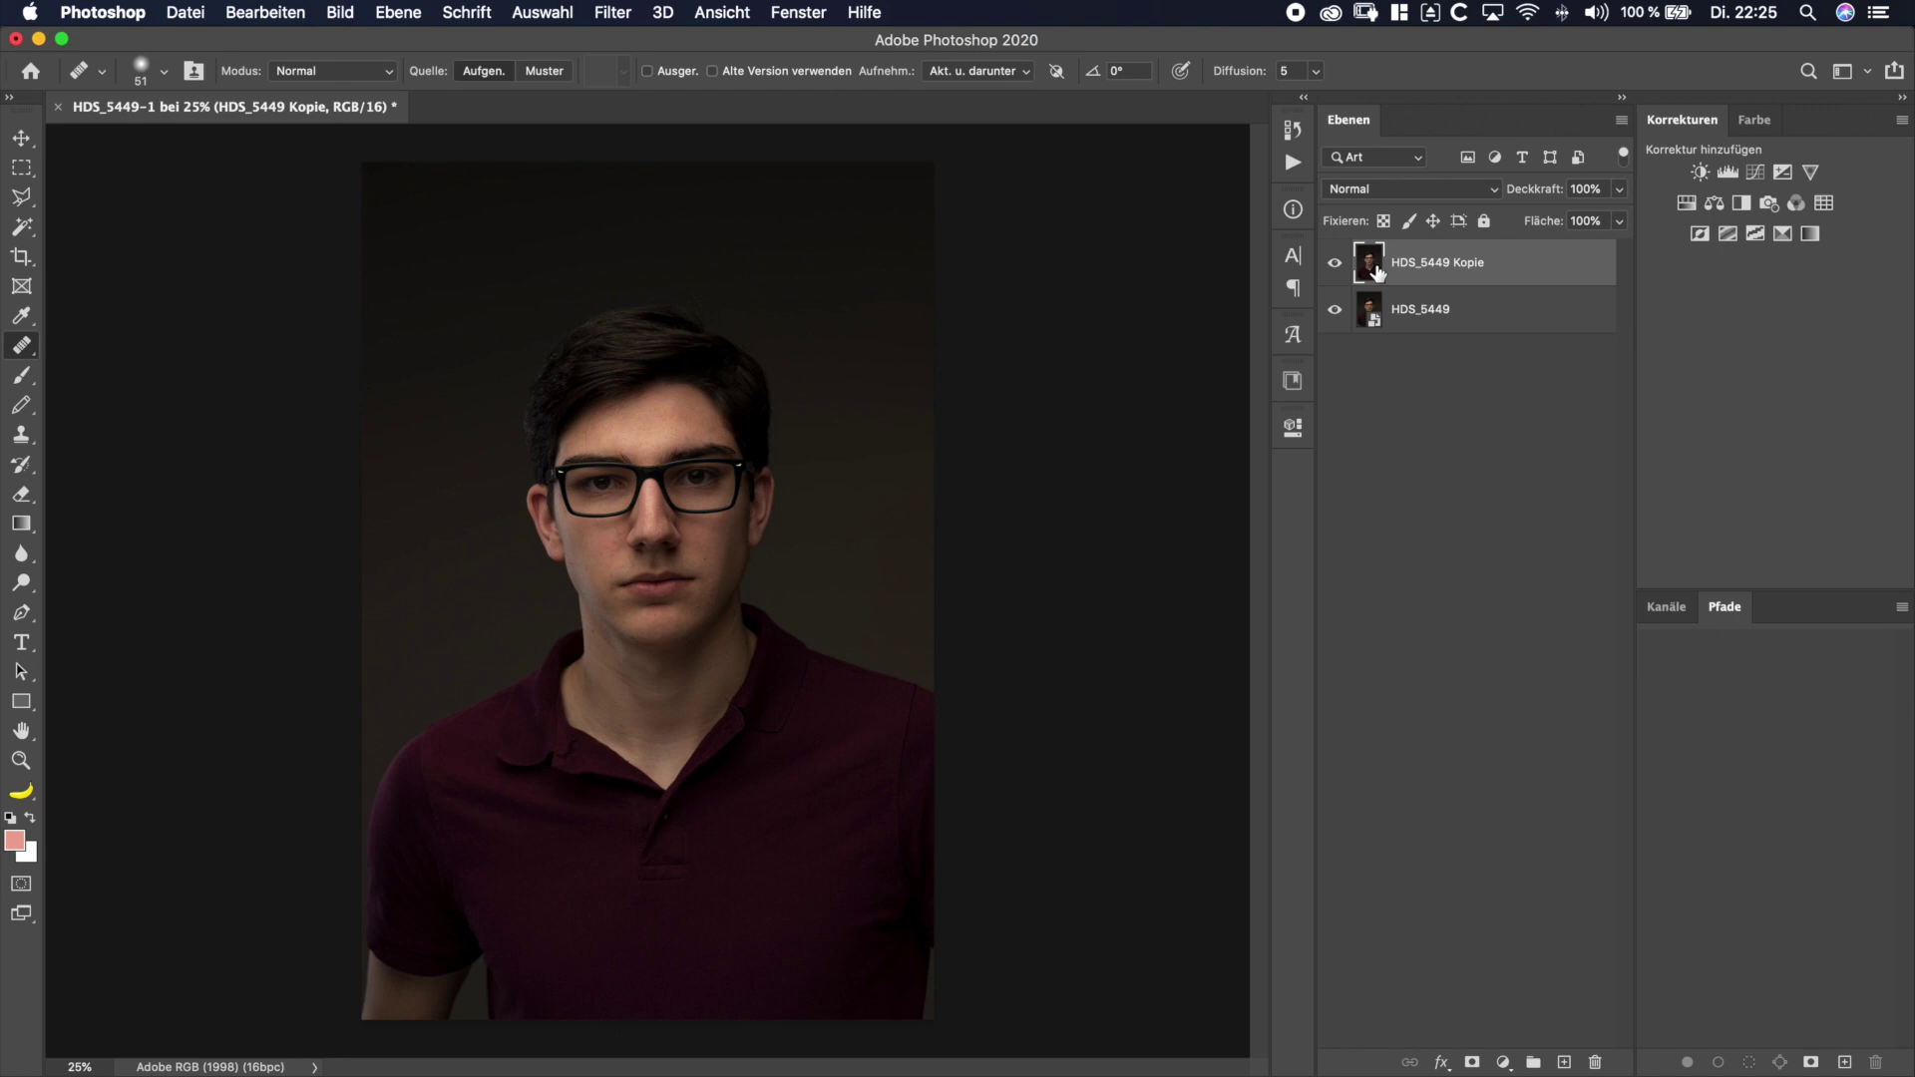
{"action": "key", "text": "d"}
{"action": "key", "text": "b"}
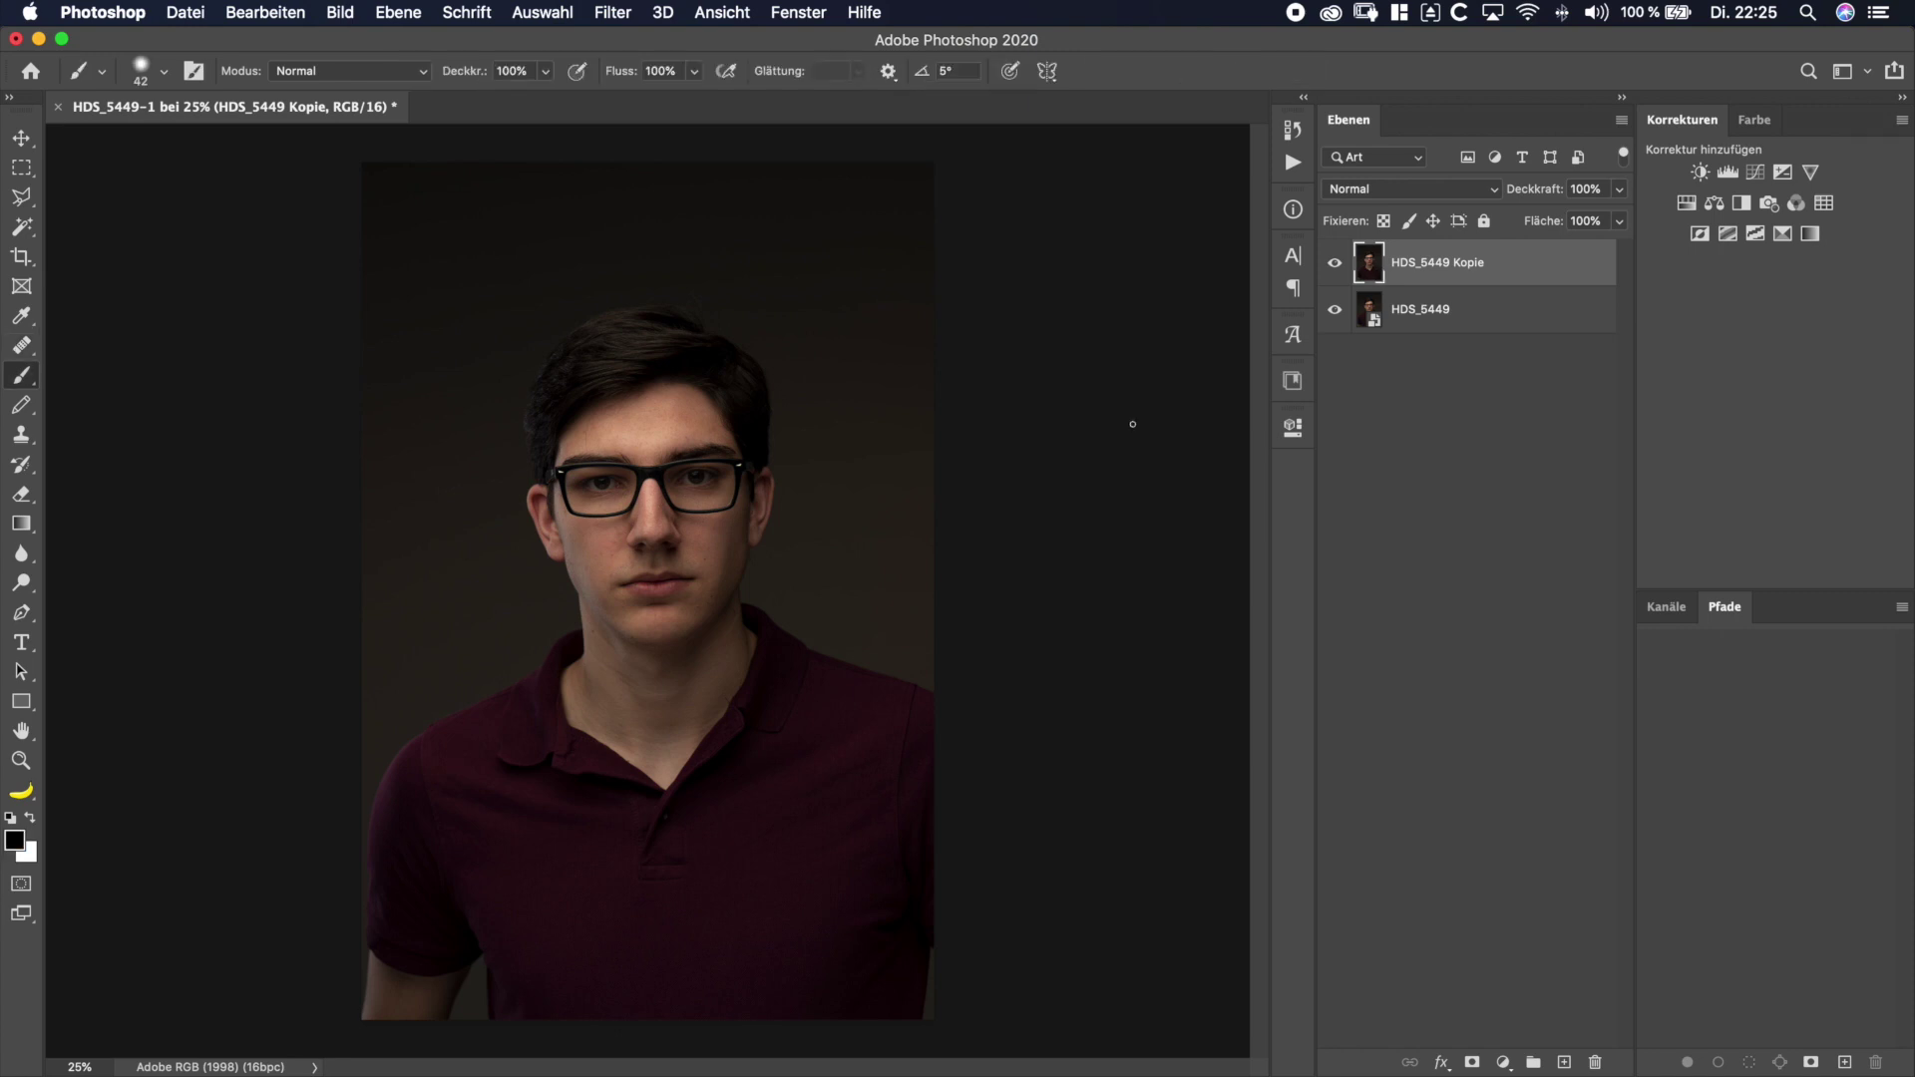
{"action": "left_click_drag", "start_coordinate": [803, 378], "coordinate": [778, 611]}
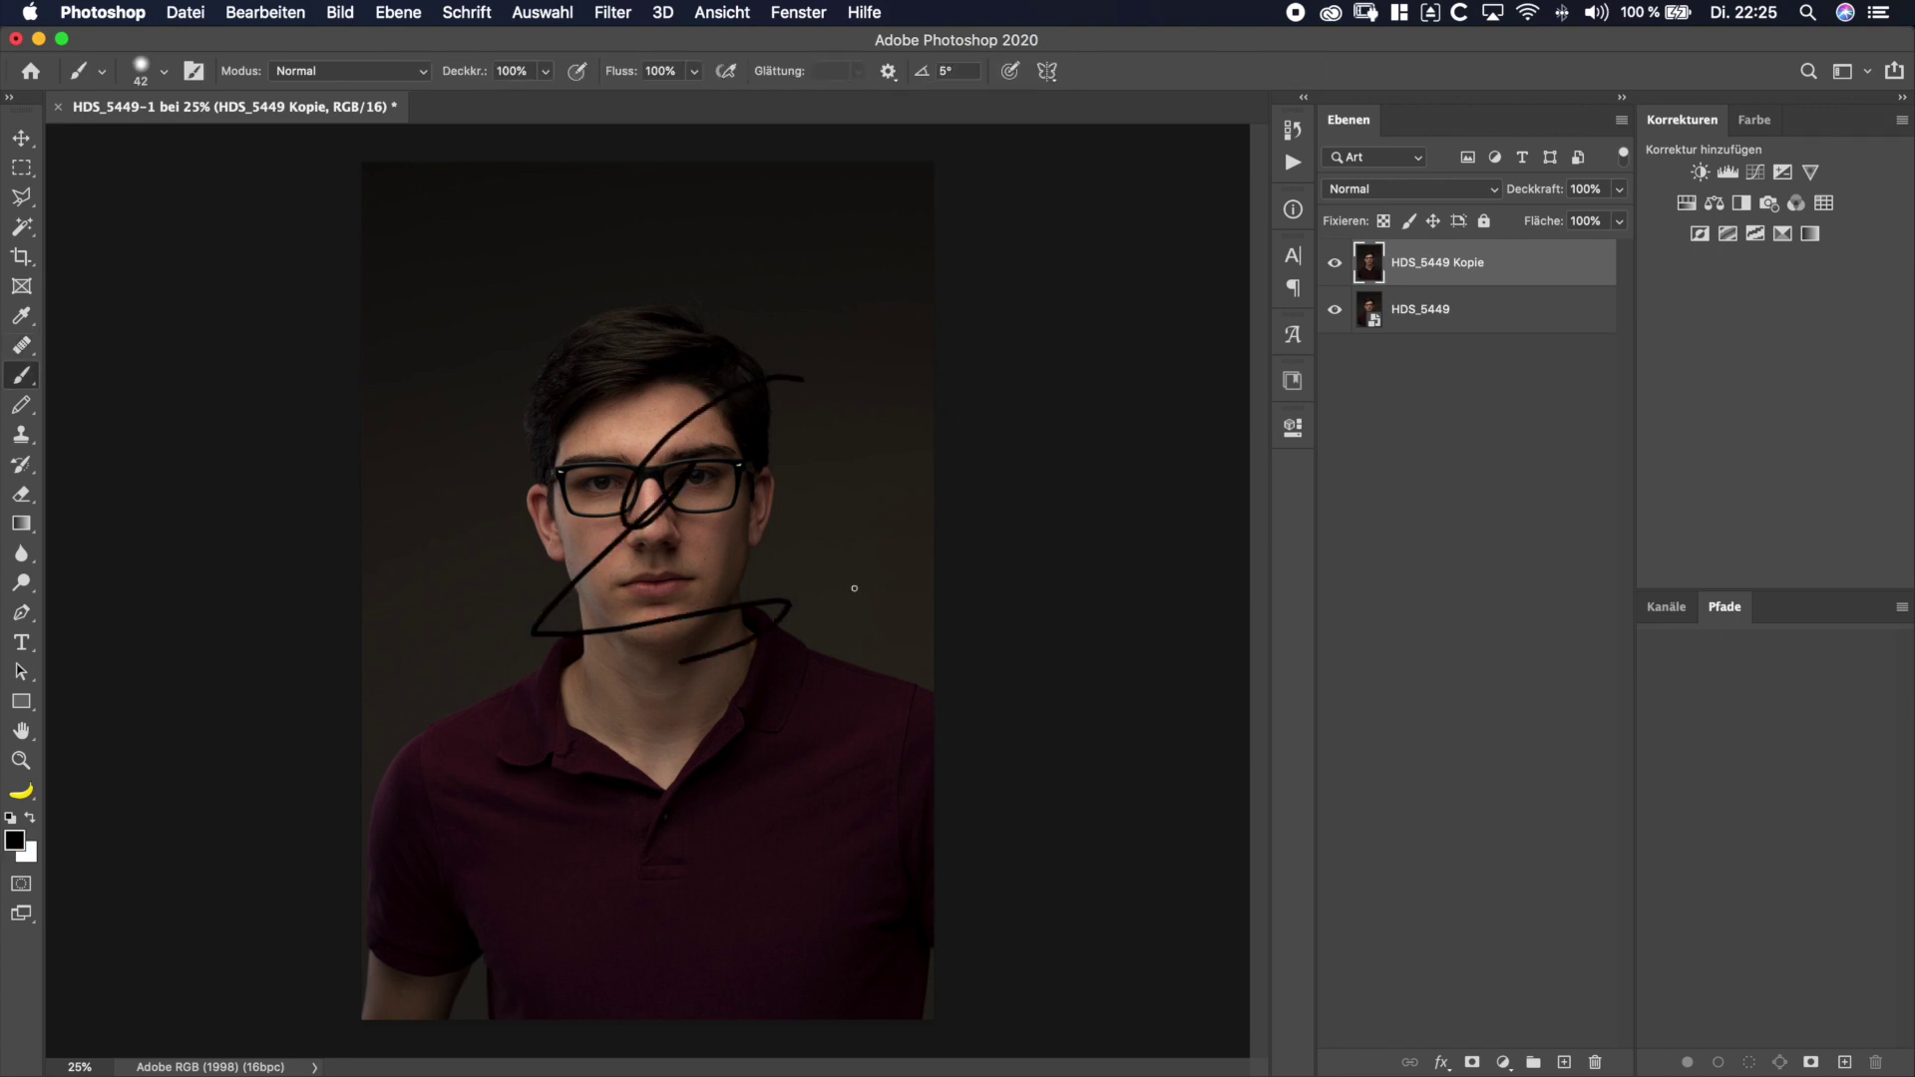
{"action": "left_click", "coordinate": [1334, 265]}
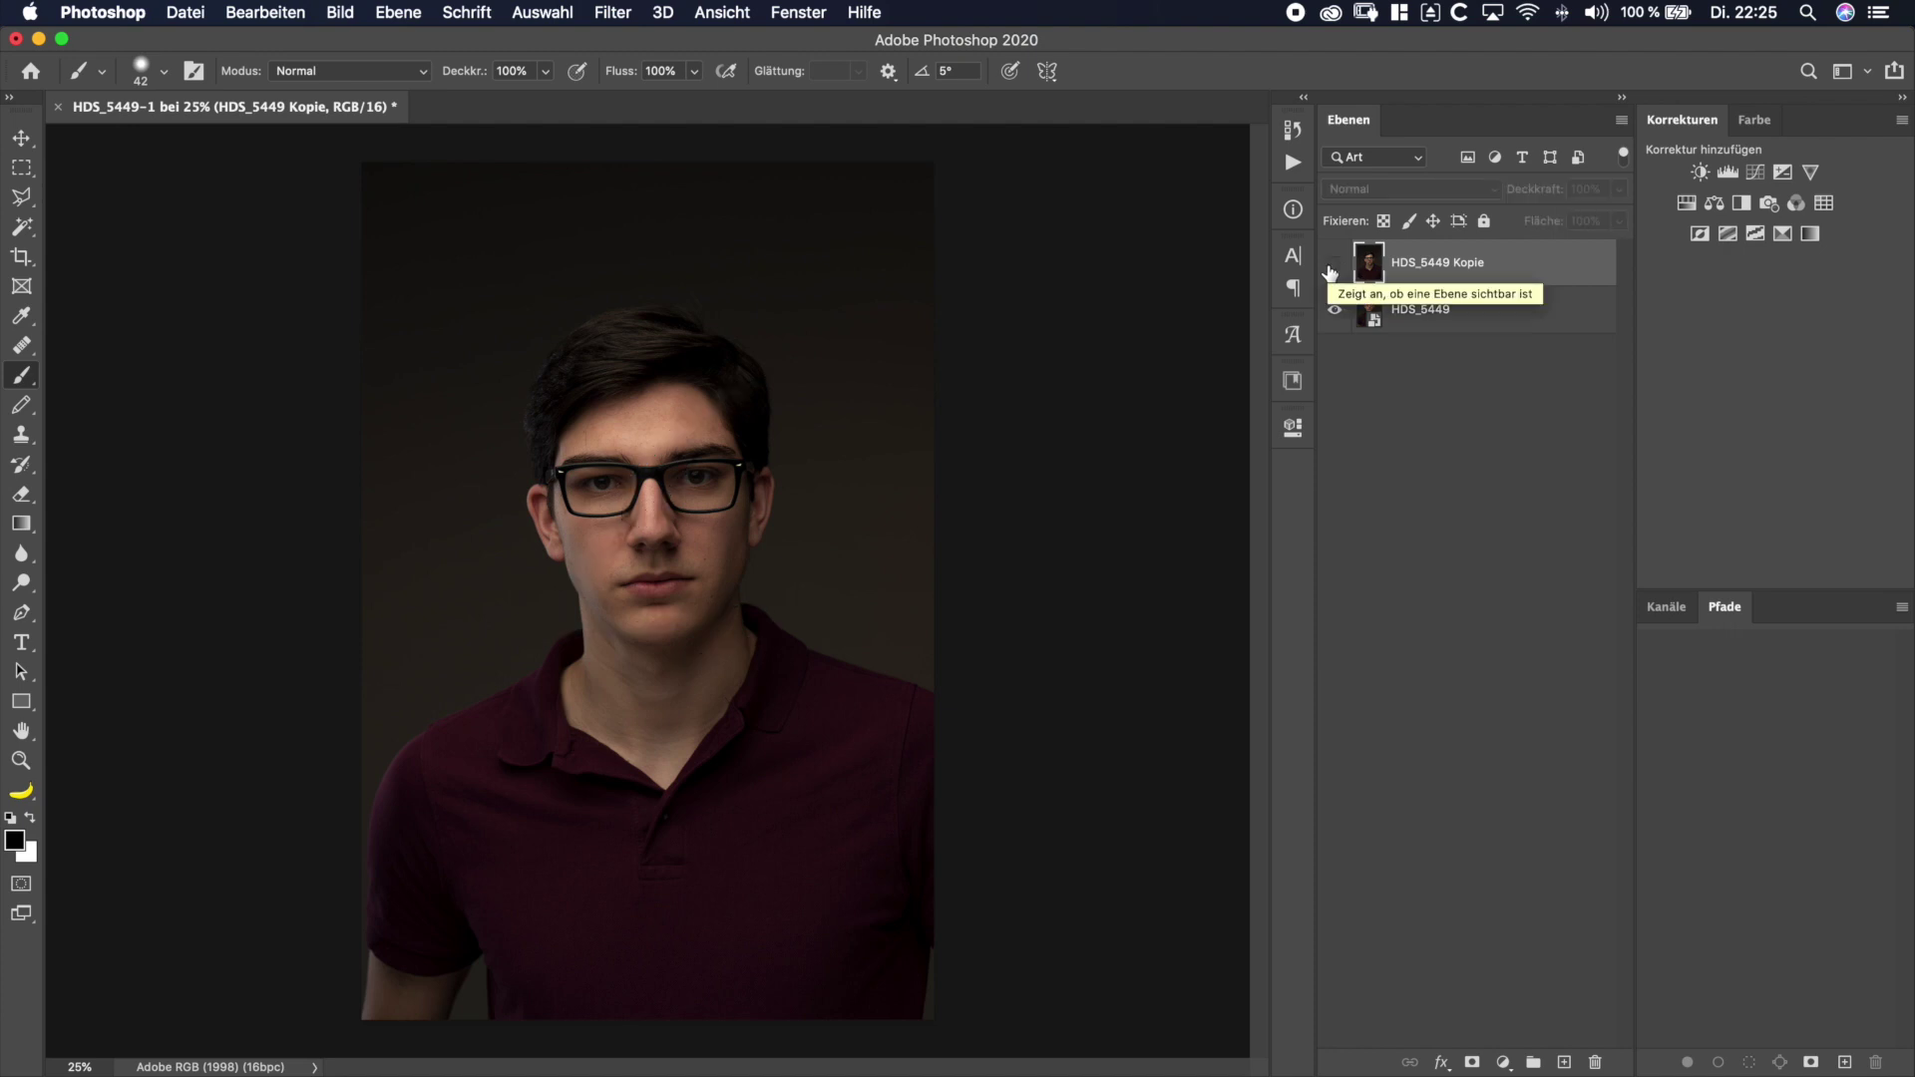
{"action": "left_click", "coordinate": [1333, 264]}
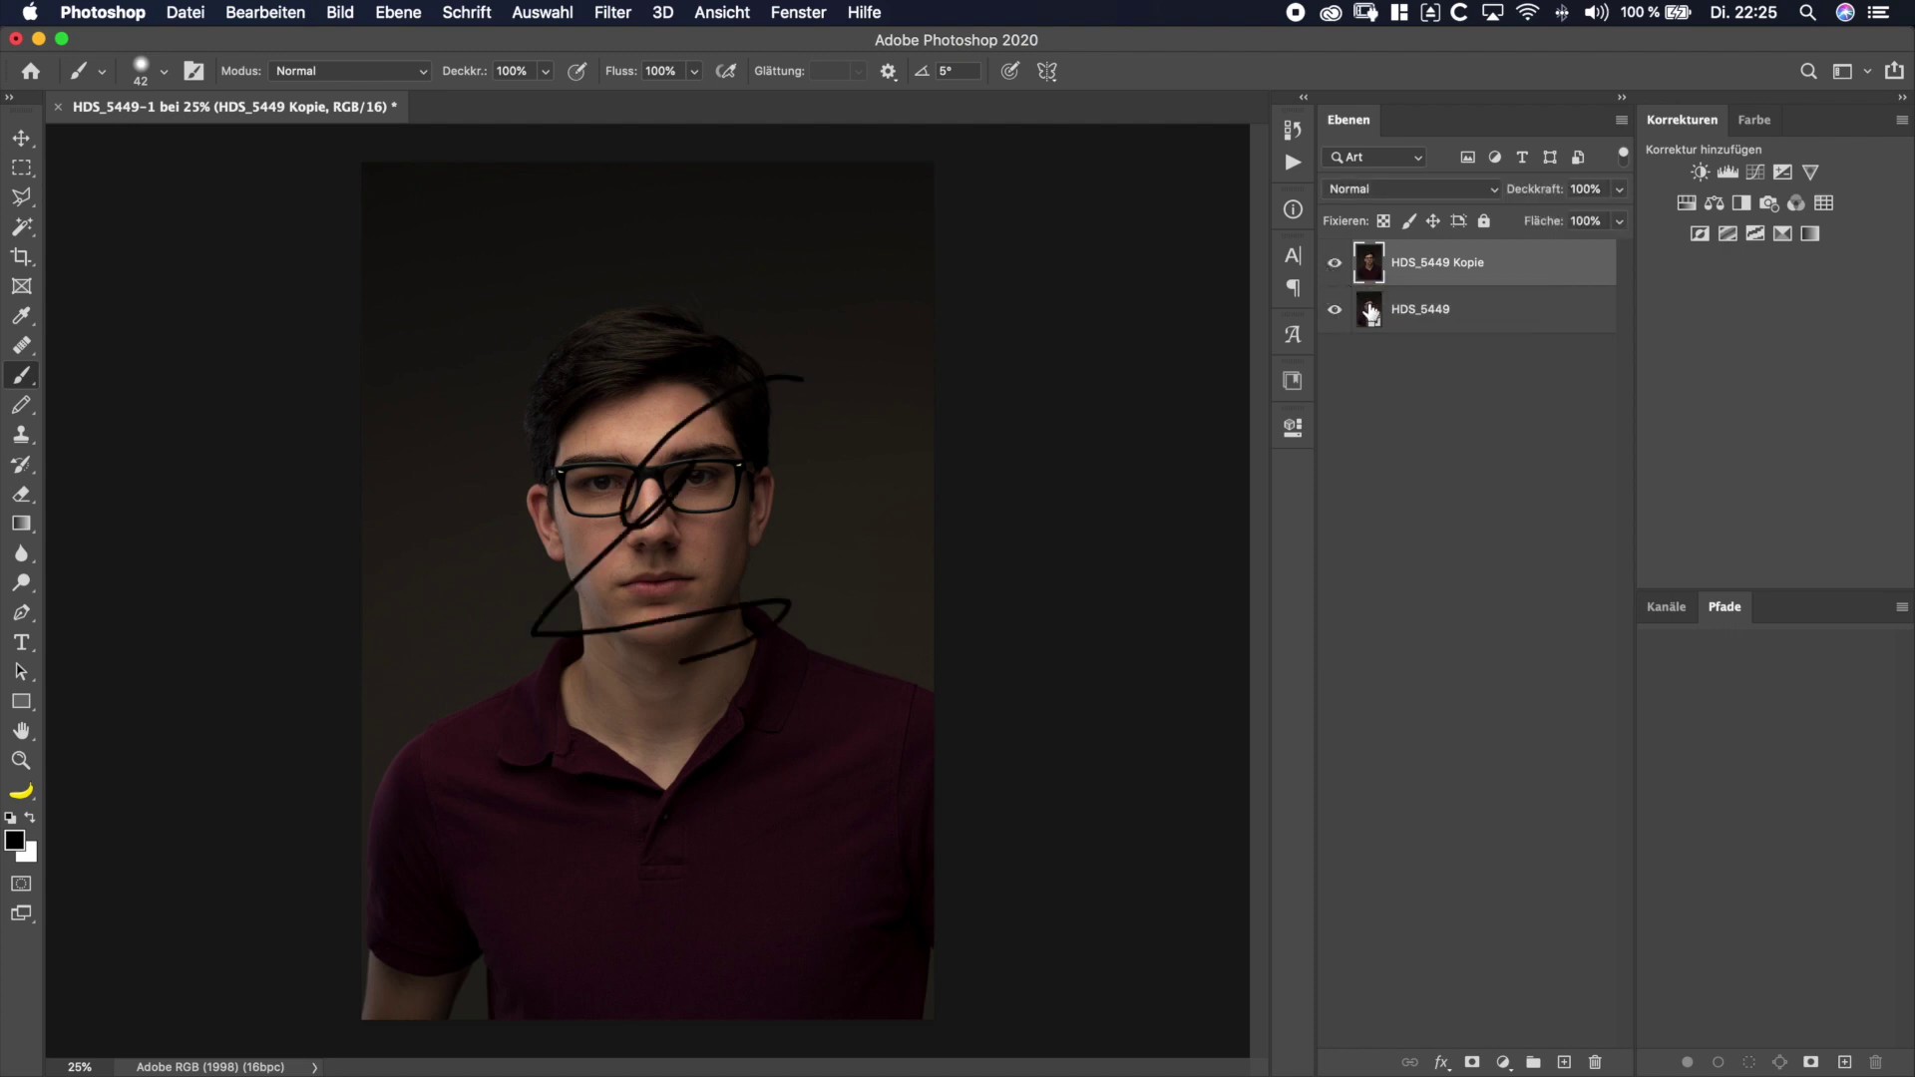
{"action": "left_click", "coordinate": [1387, 313]}
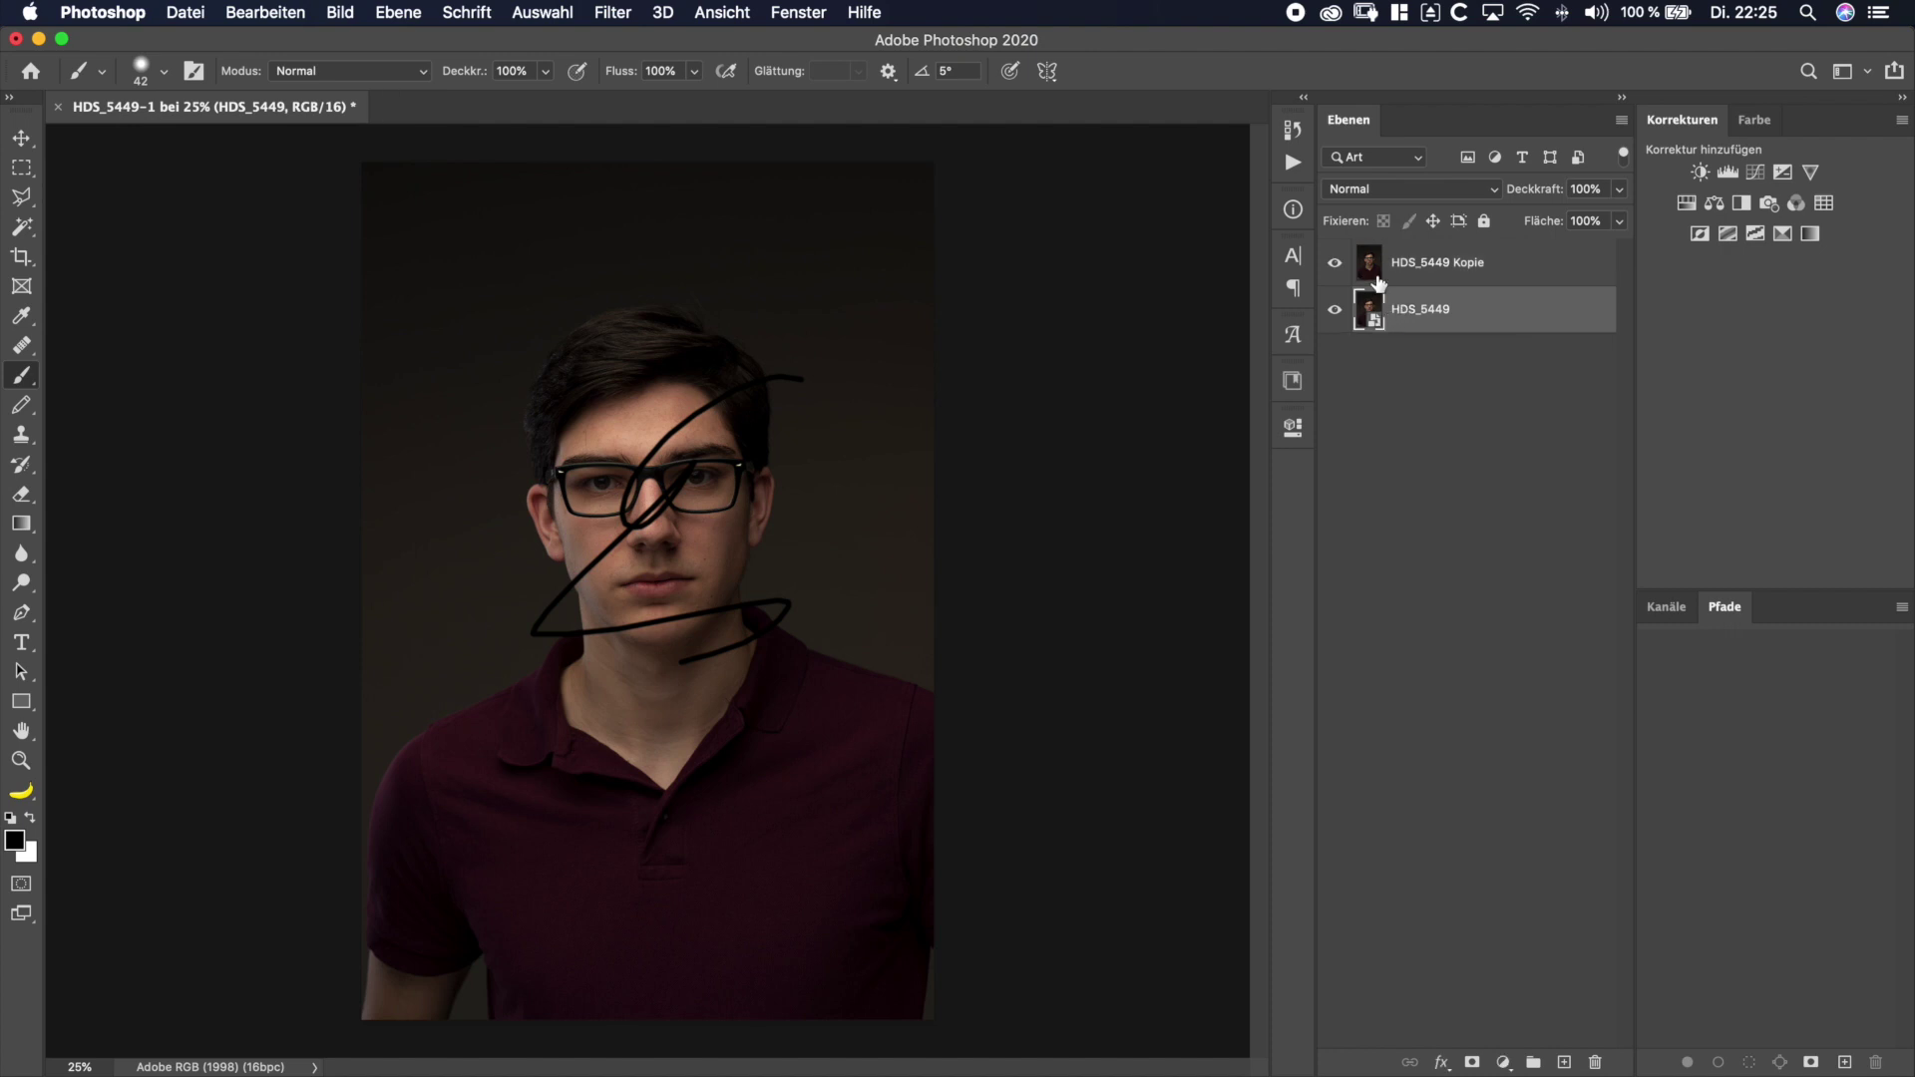
{"action": "left_click", "coordinate": [1377, 282]}
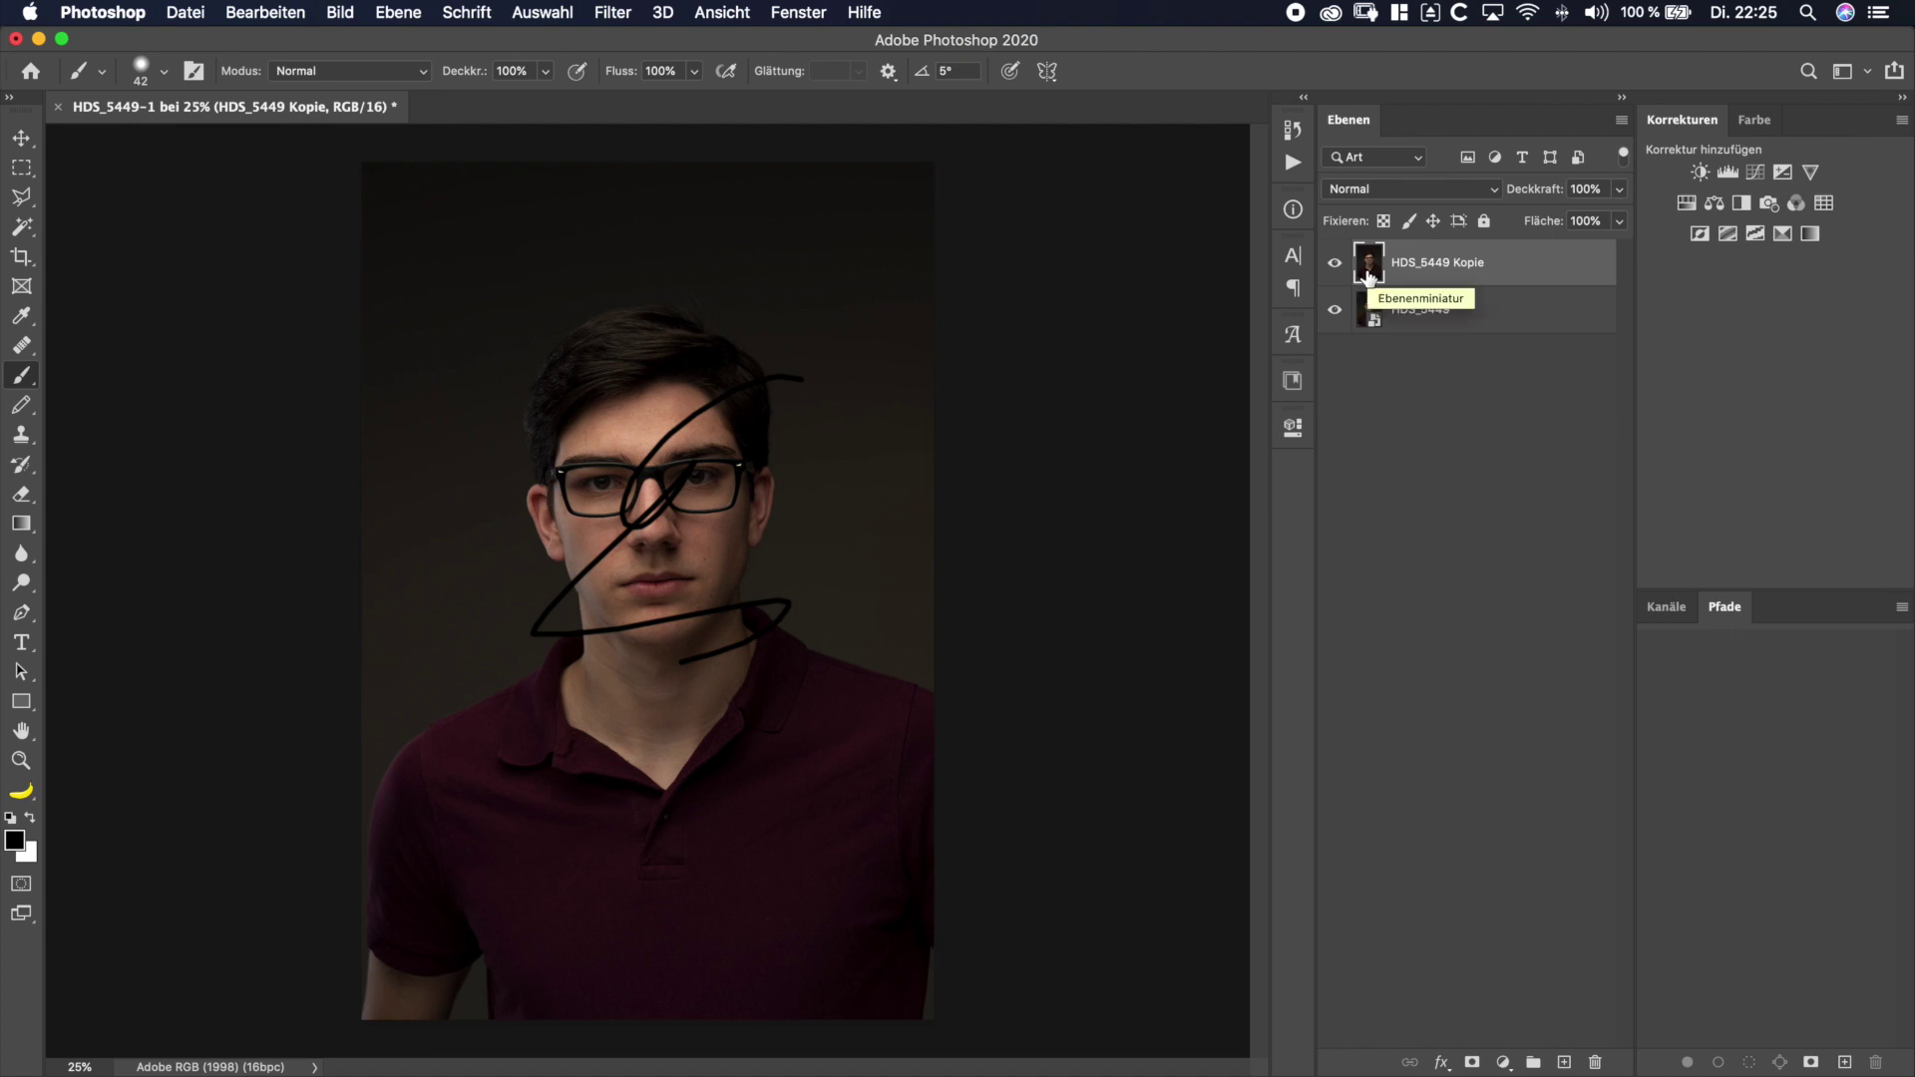
{"action": "key", "text": "Delete"}
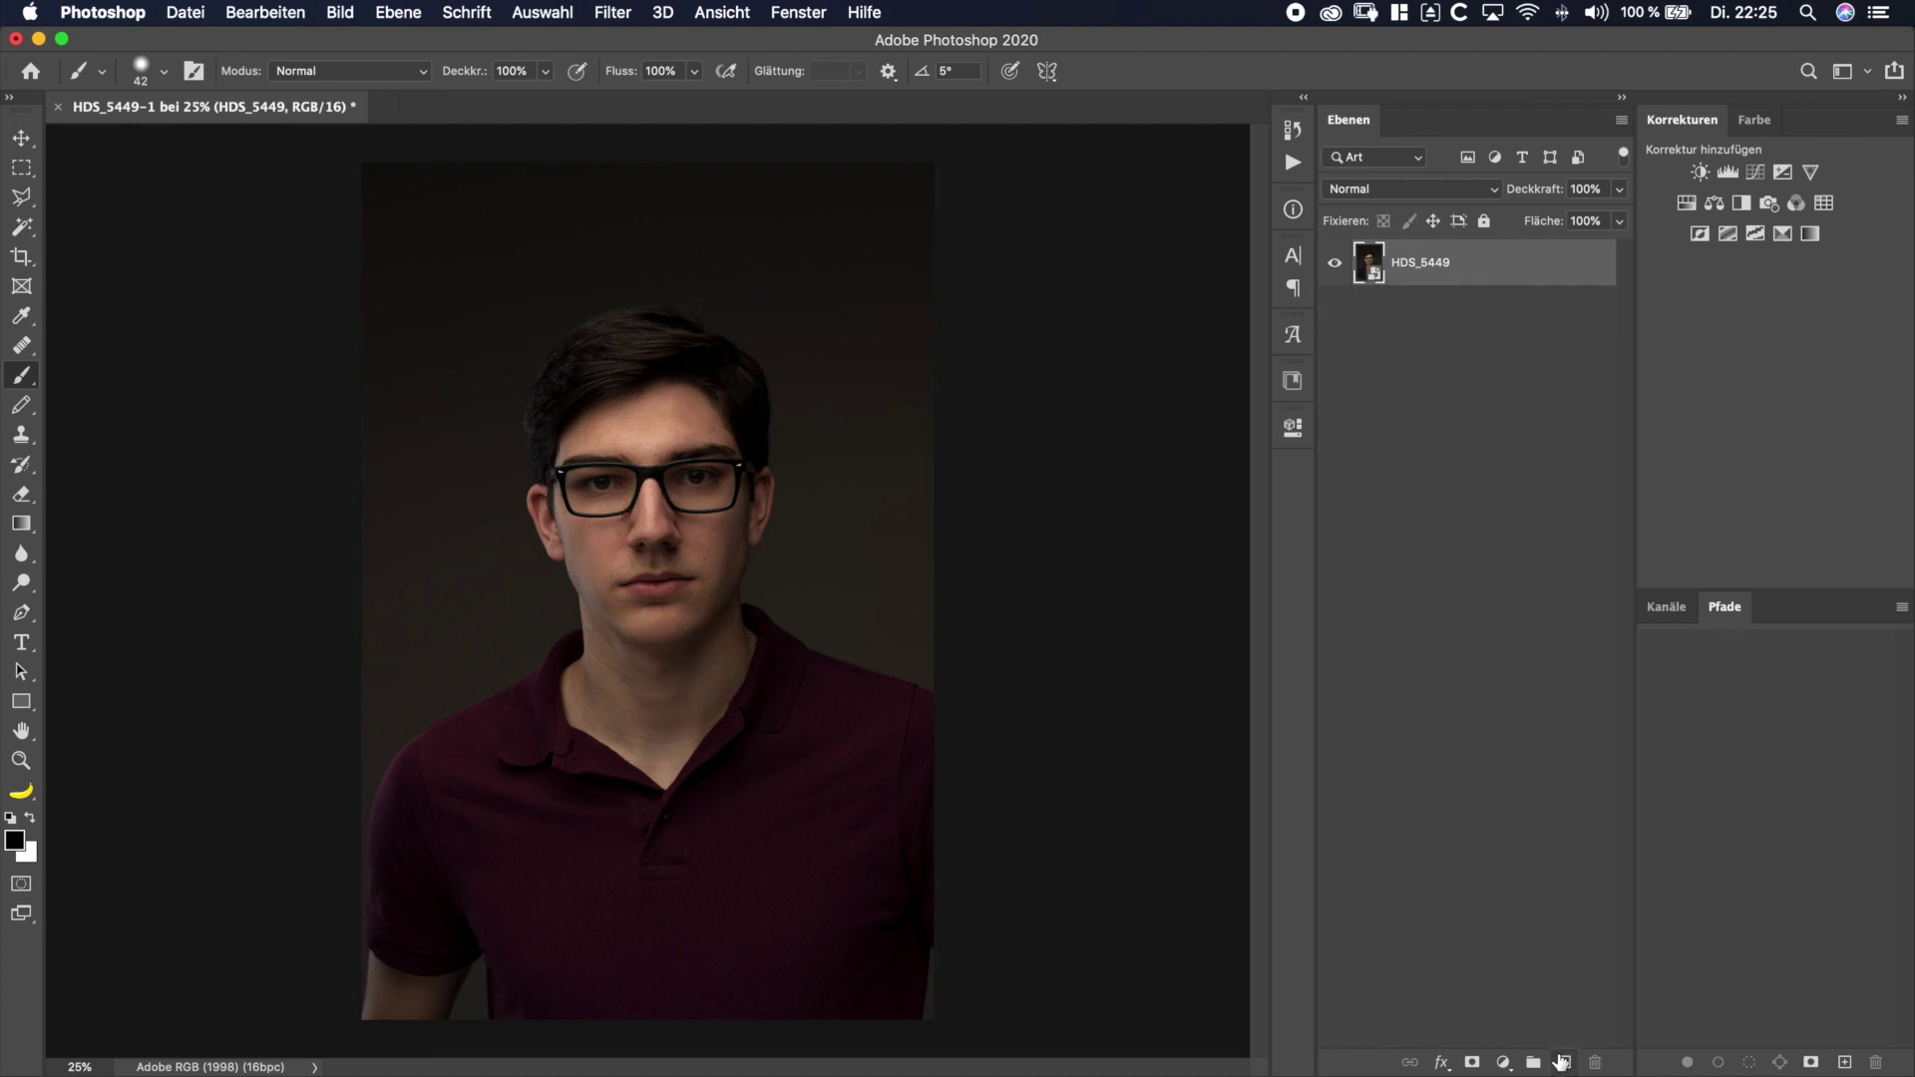
- Add Ebene 1, heal the right-cheek blemish at 100% zoom, then add Ebene 2 above the photo
{"action": "left_click", "coordinate": [1564, 1062]}
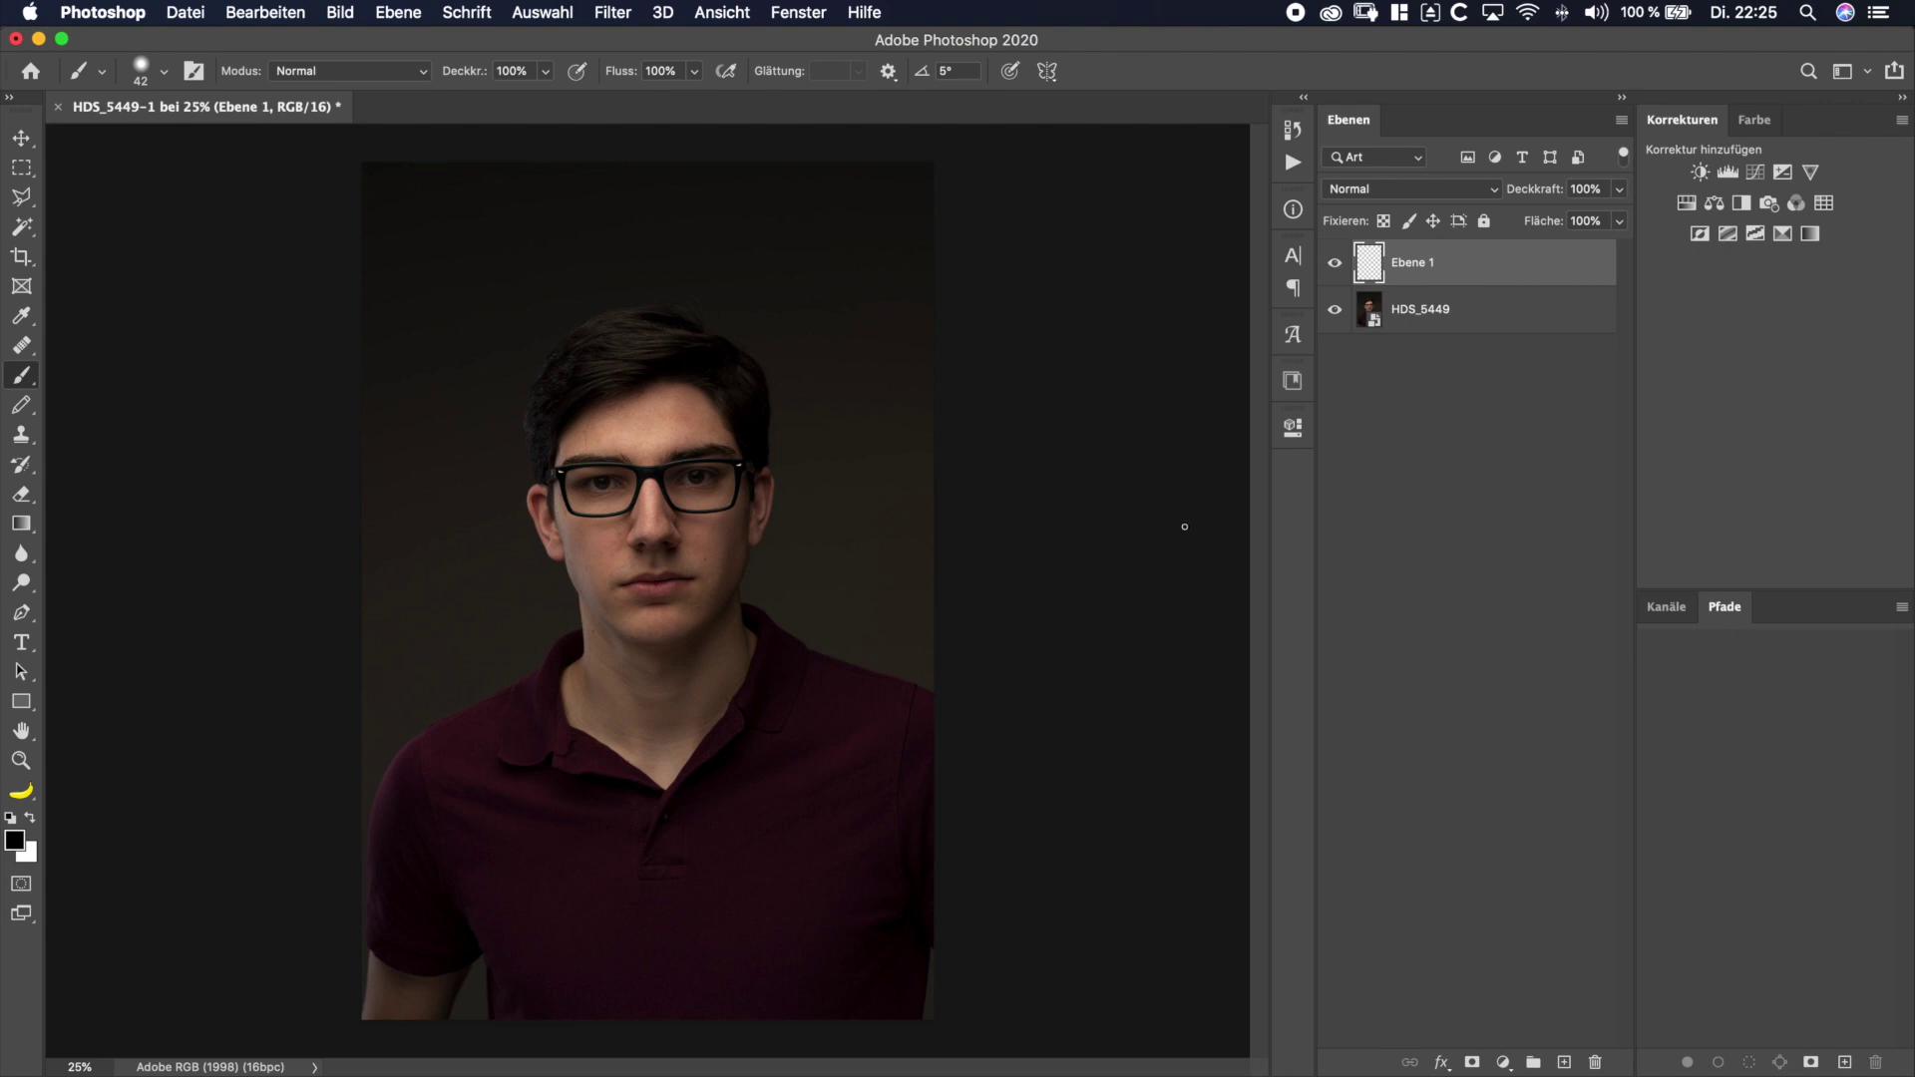
{"action": "key", "text": "super+1"}
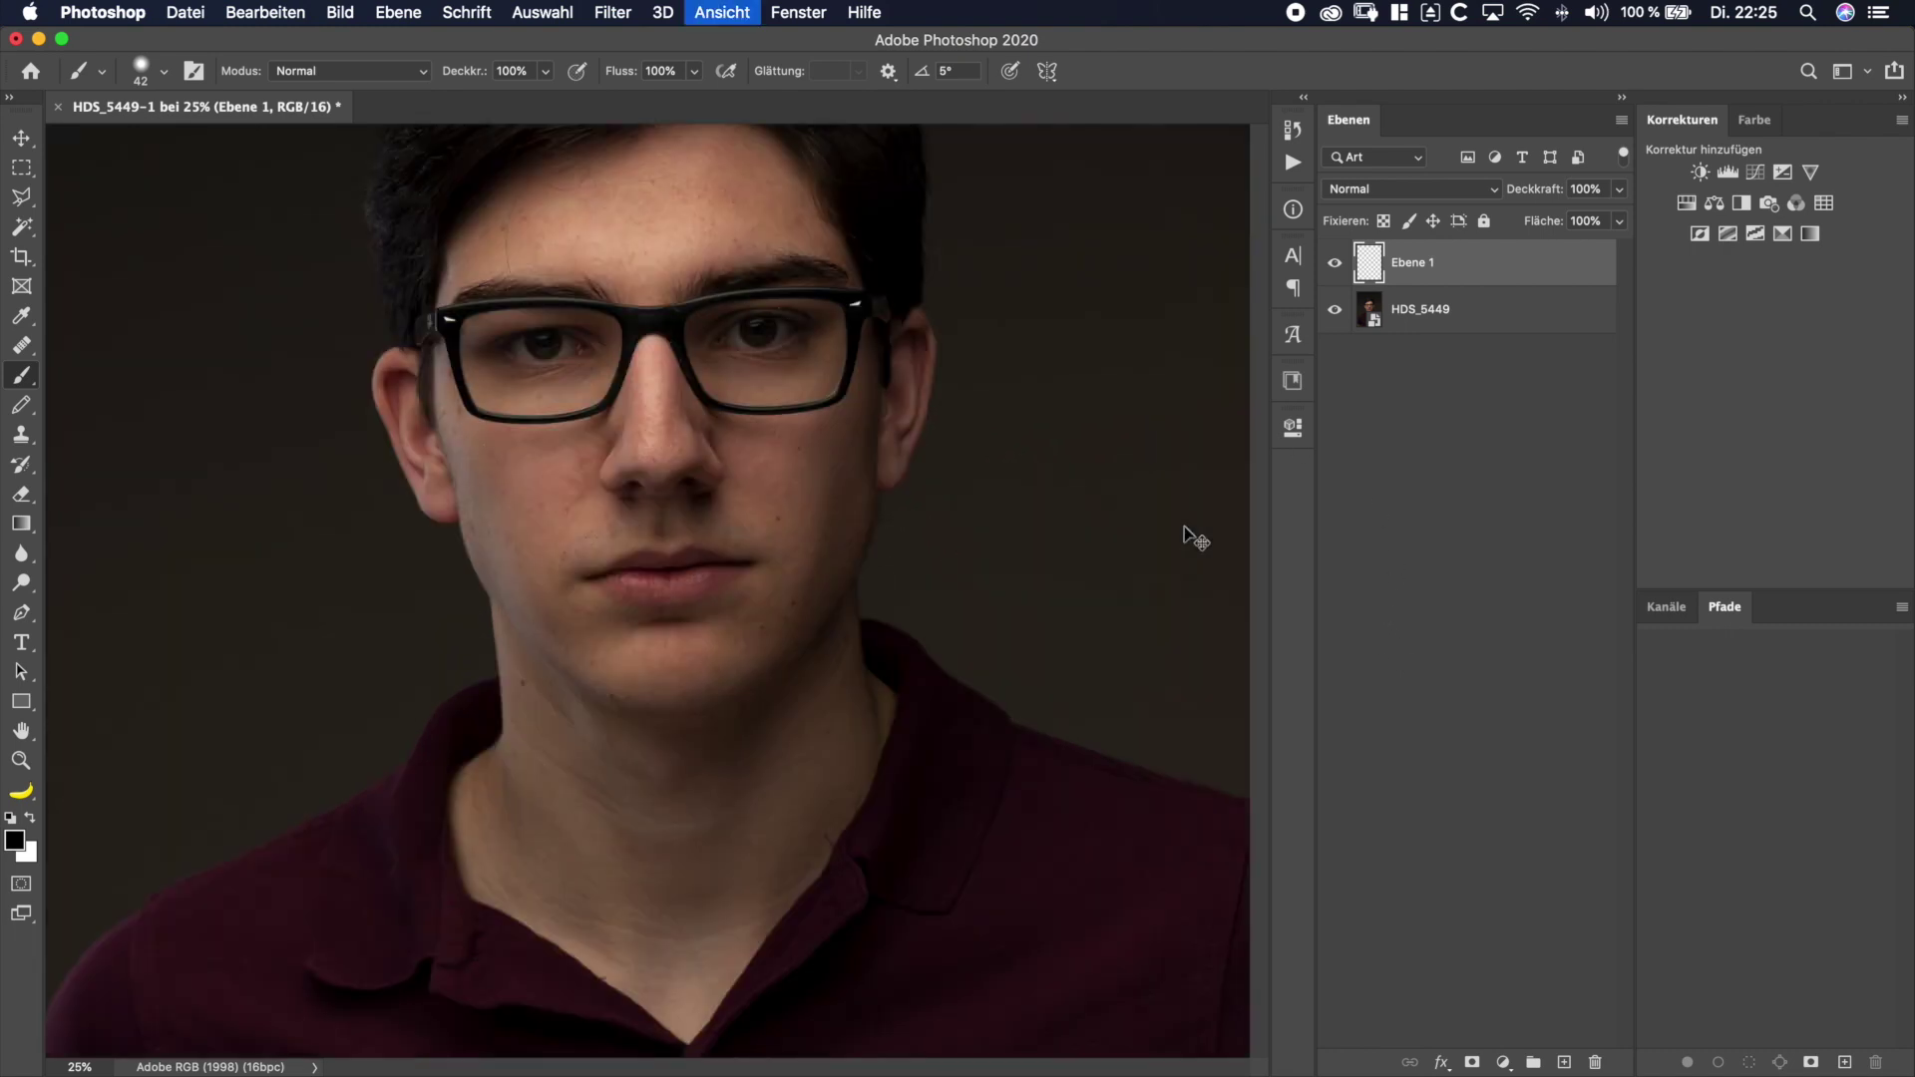
{"action": "key", "text": "j"}
{"action": "left_click", "coordinate": [895, 535]}
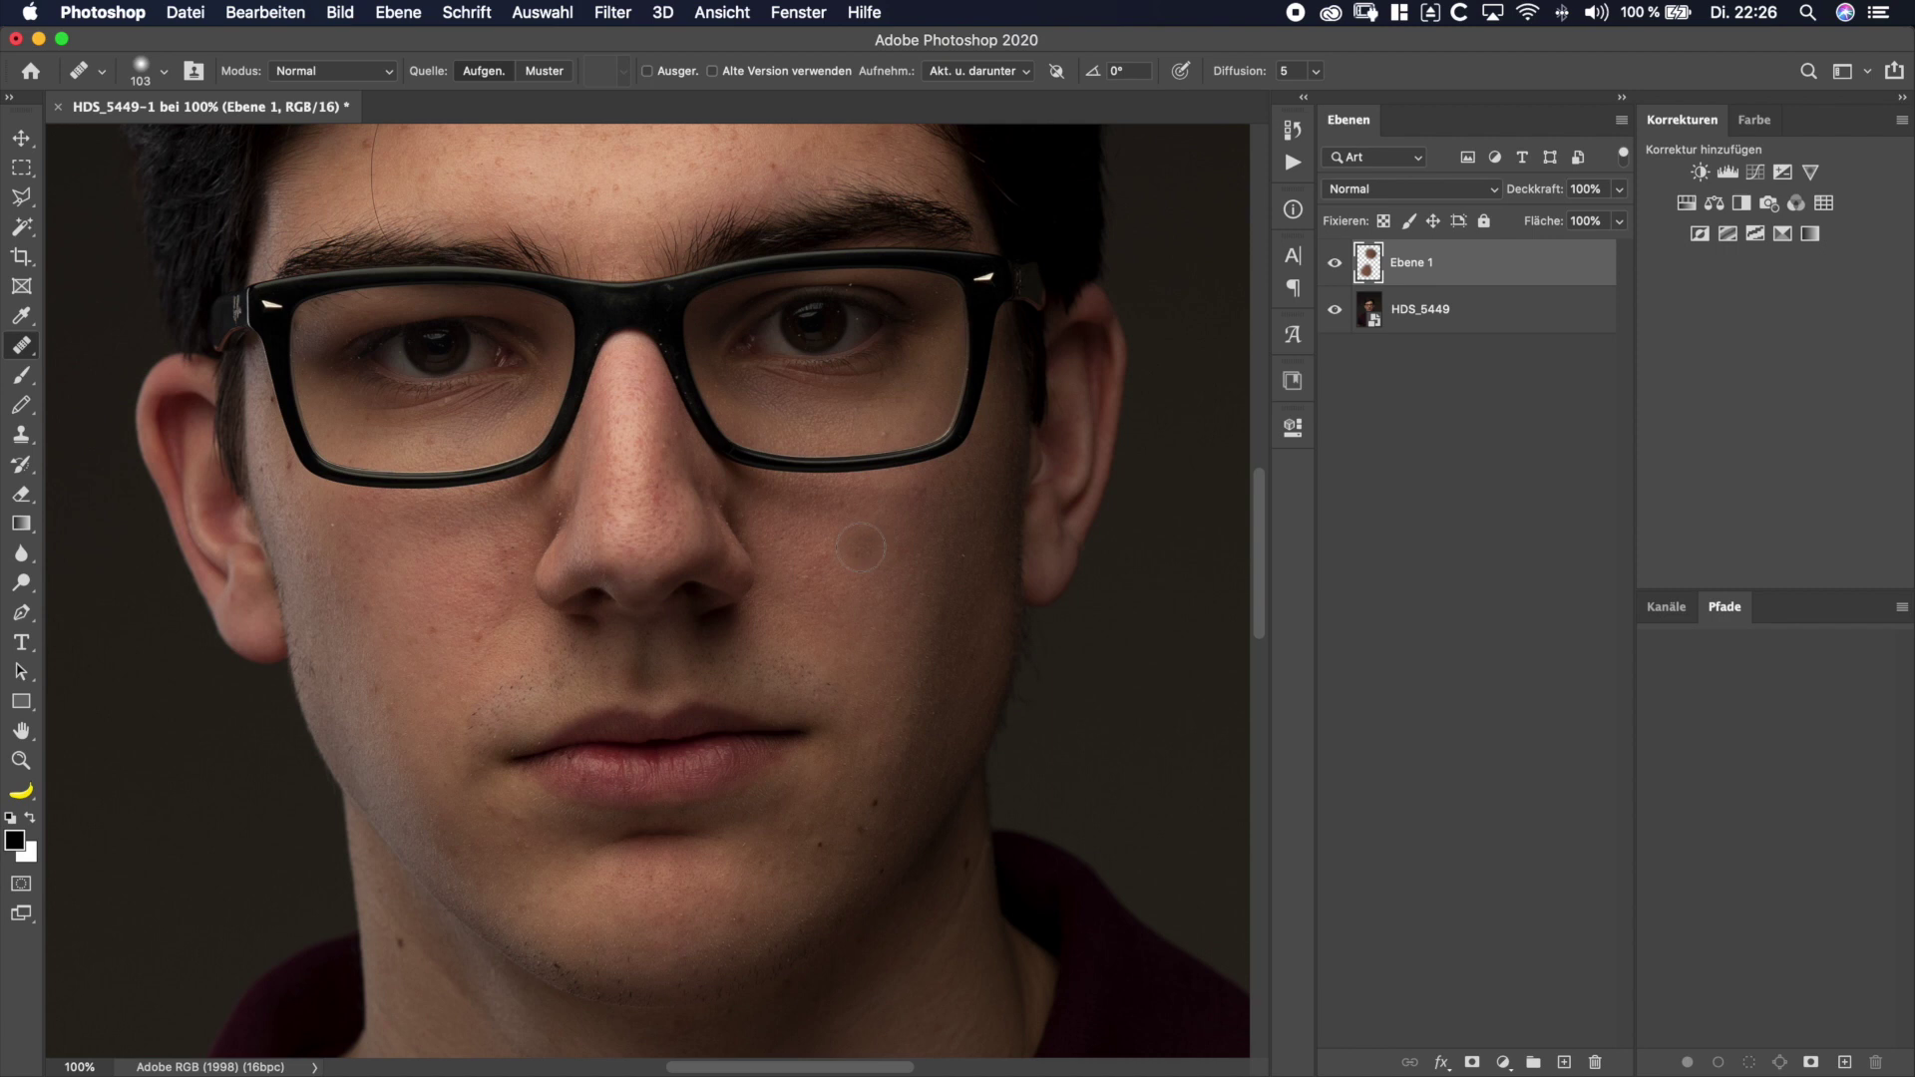
{"action": "left_click", "coordinate": [1457, 317]}
{"action": "left_click", "coordinate": [1563, 1058]}
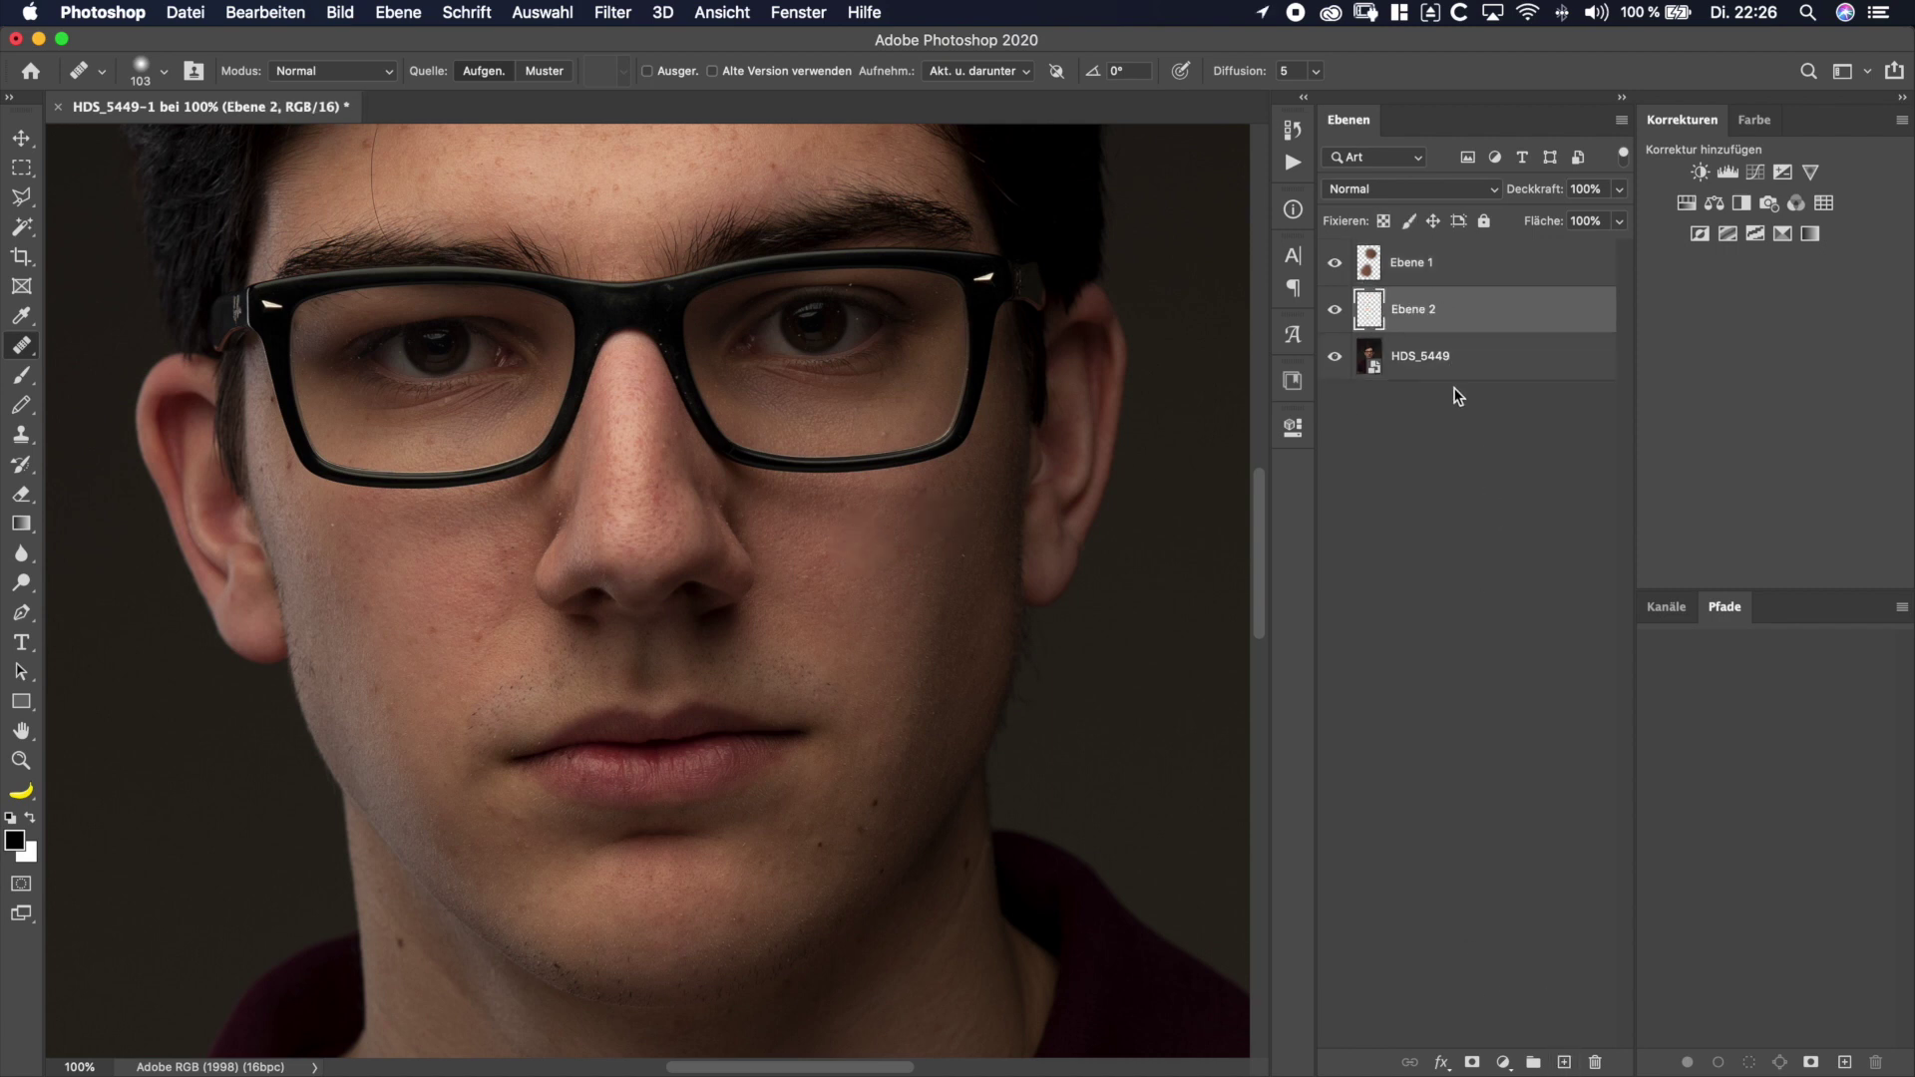
- Paint test brush strokes on Ebene 2, undo them, and delete the Ebene 2 layer
{"action": "key", "text": "b"}
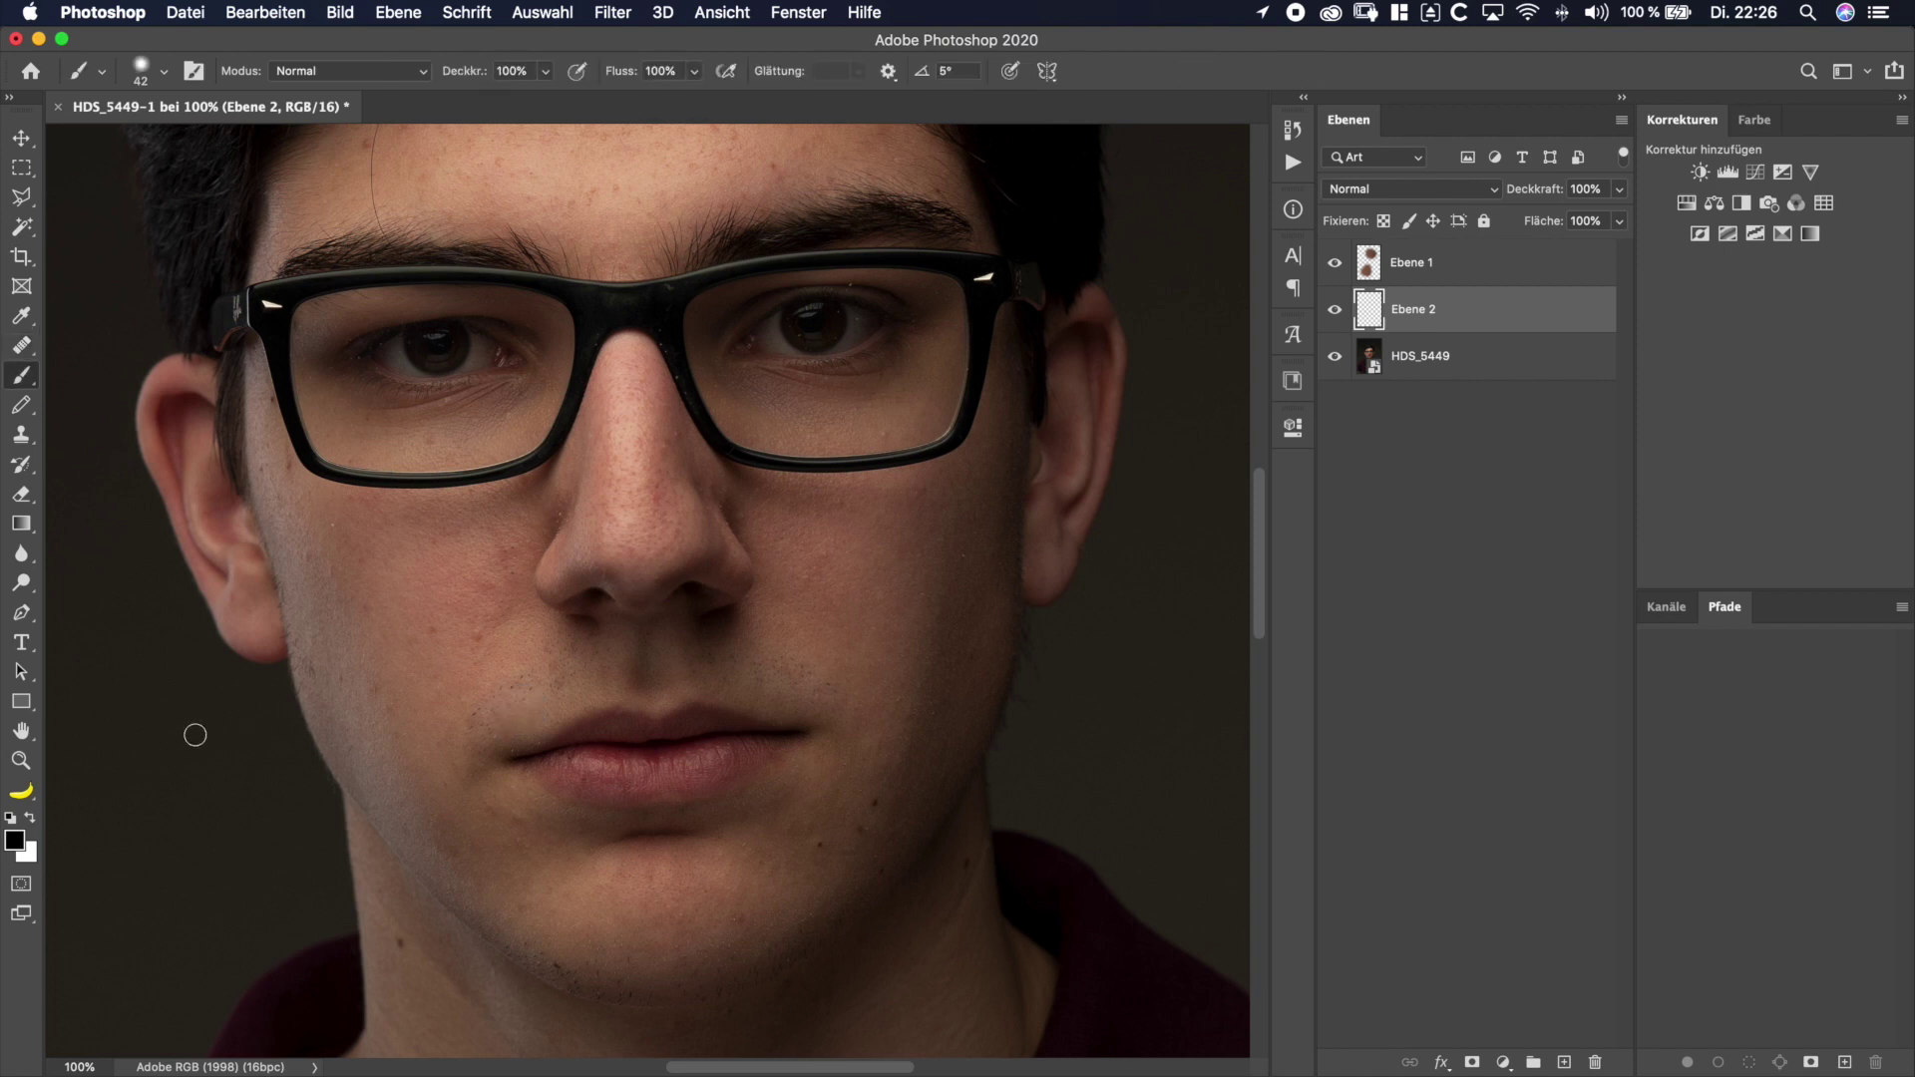
{"action": "mouse_move", "coordinate": [359, 547]}
{"action": "left_mouse_down"}
{"action": "mouse_move", "coordinate": [384, 673]}
{"action": "mouse_move", "coordinate": [387, 597]}
{"action": "left_mouse_up"}
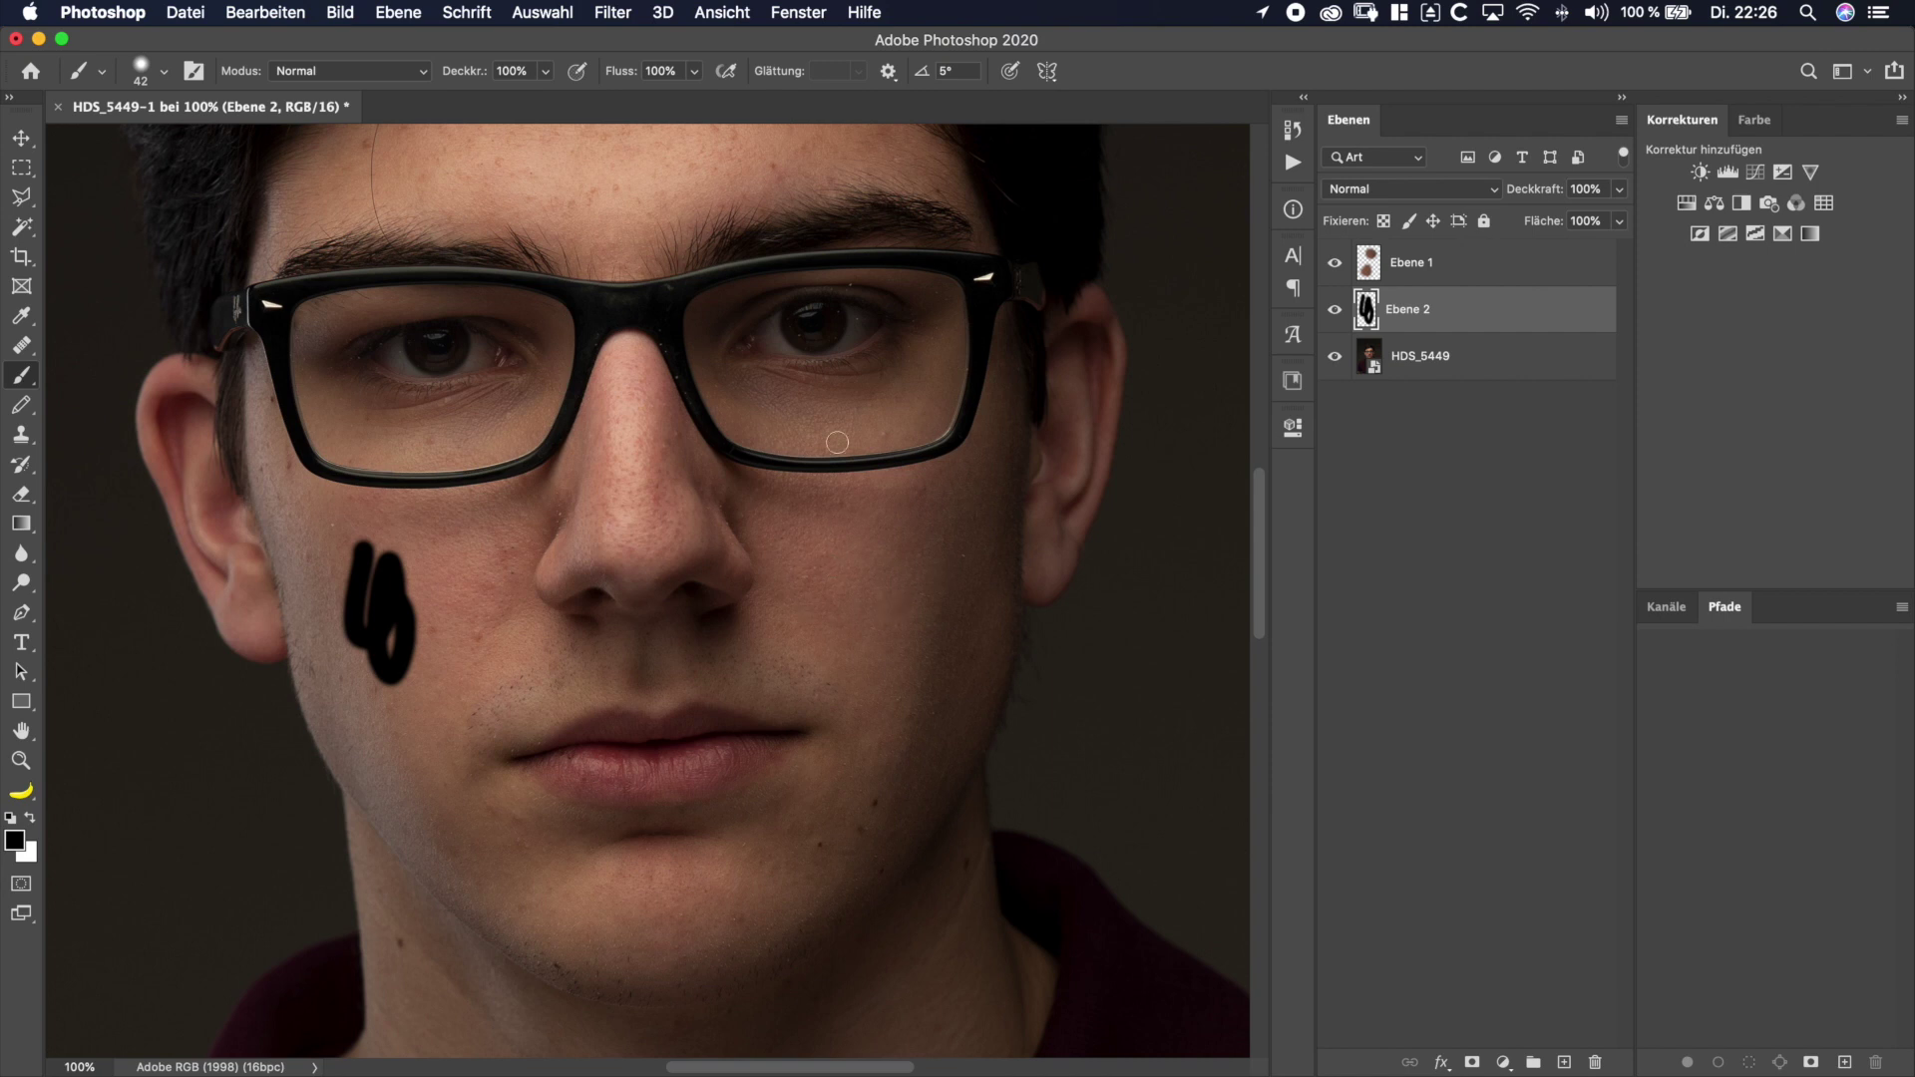
{"action": "mouse_move", "coordinate": [871, 356]}
{"action": "left_mouse_down"}
{"action": "mouse_move", "coordinate": [859, 554]}
{"action": "mouse_move", "coordinate": [793, 748]}
{"action": "left_mouse_up"}
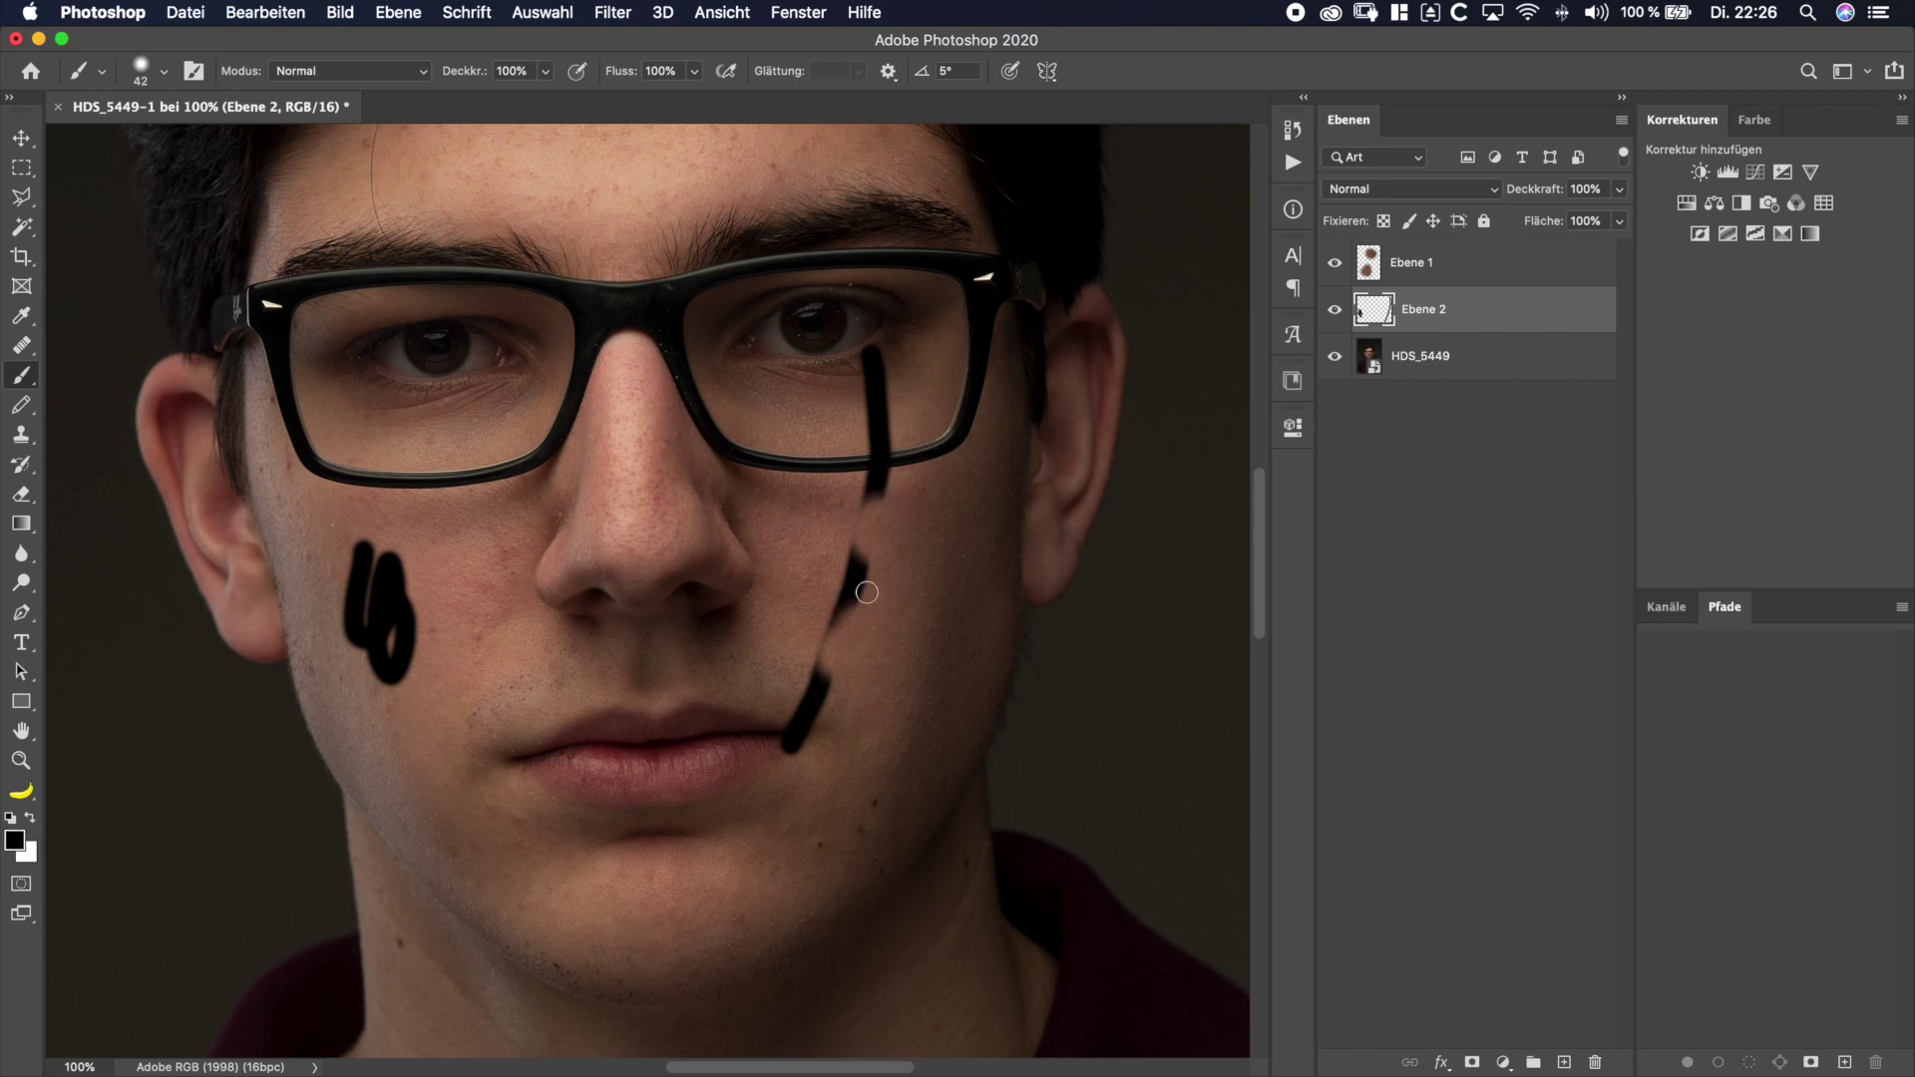
{"action": "key", "text": "super+a"}
{"action": "key", "text": "BackSpace"}
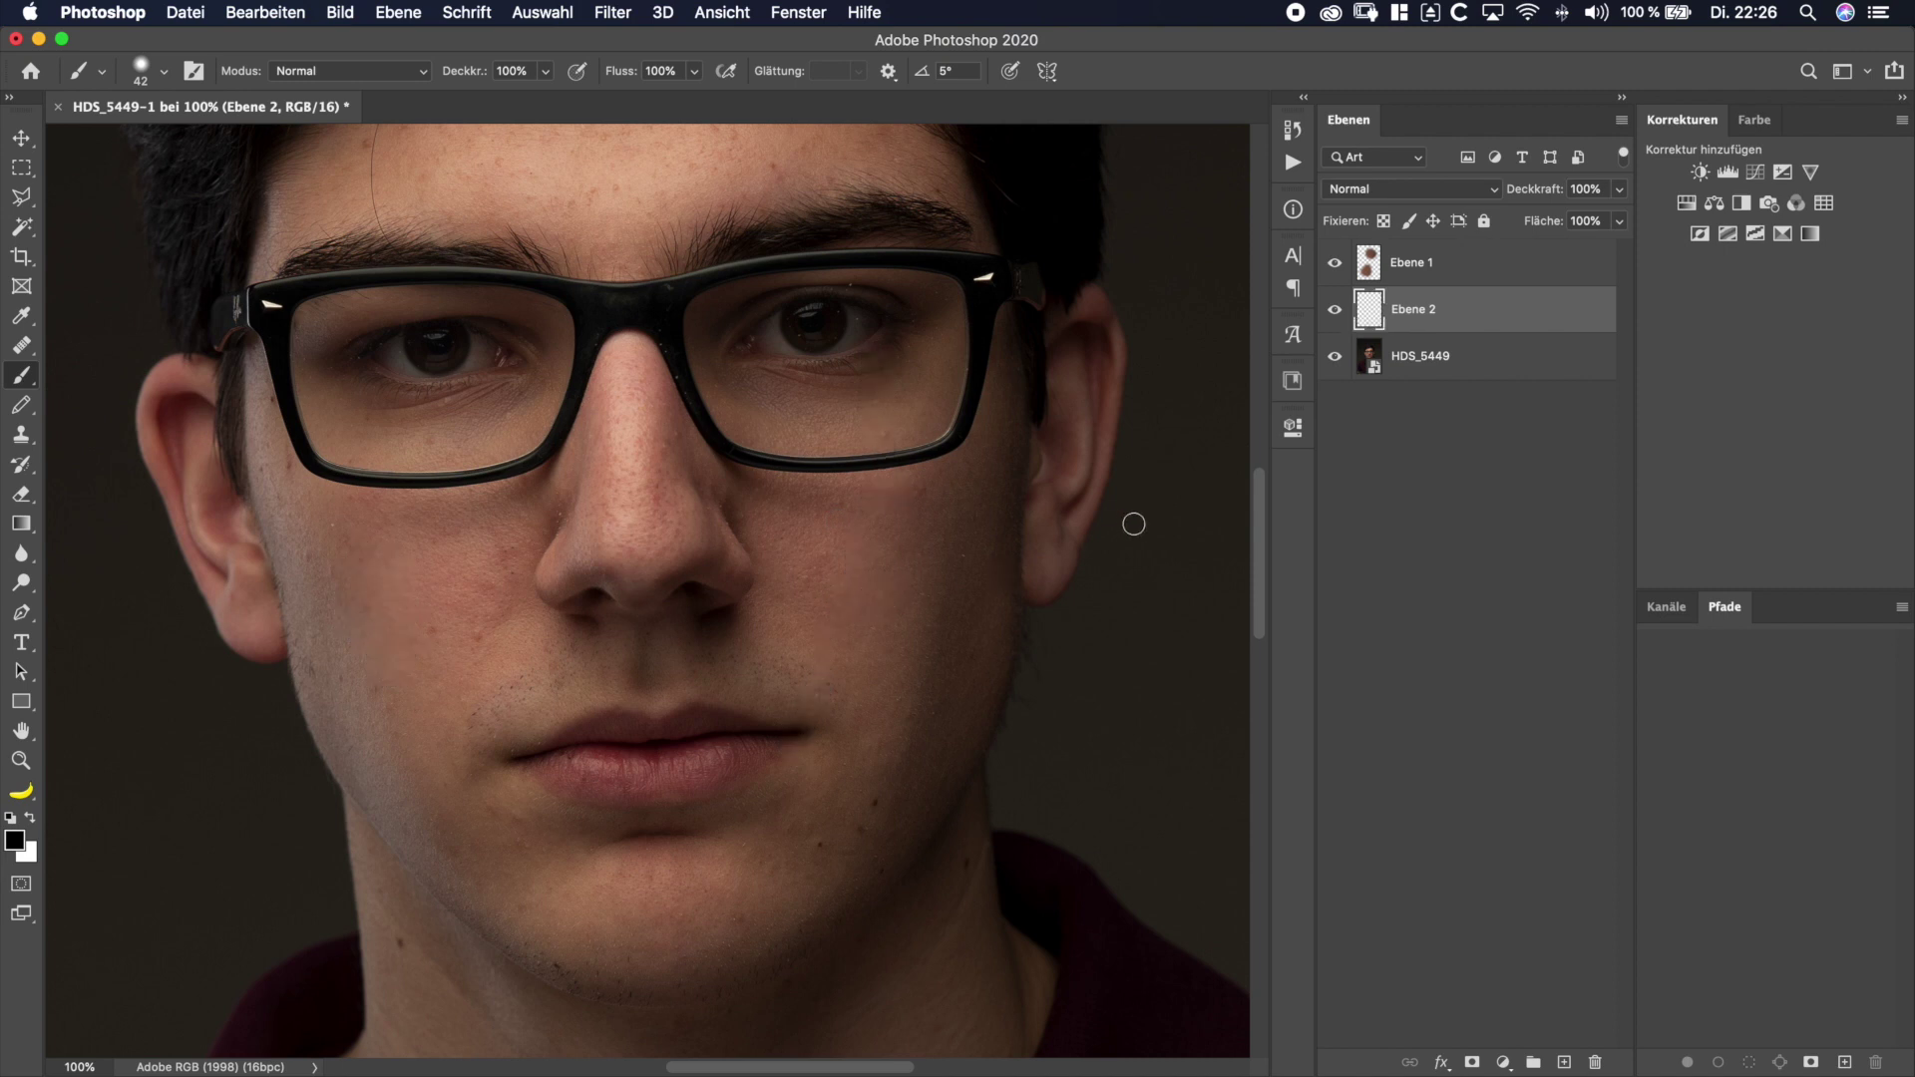
{"action": "key", "text": "BackSpace"}
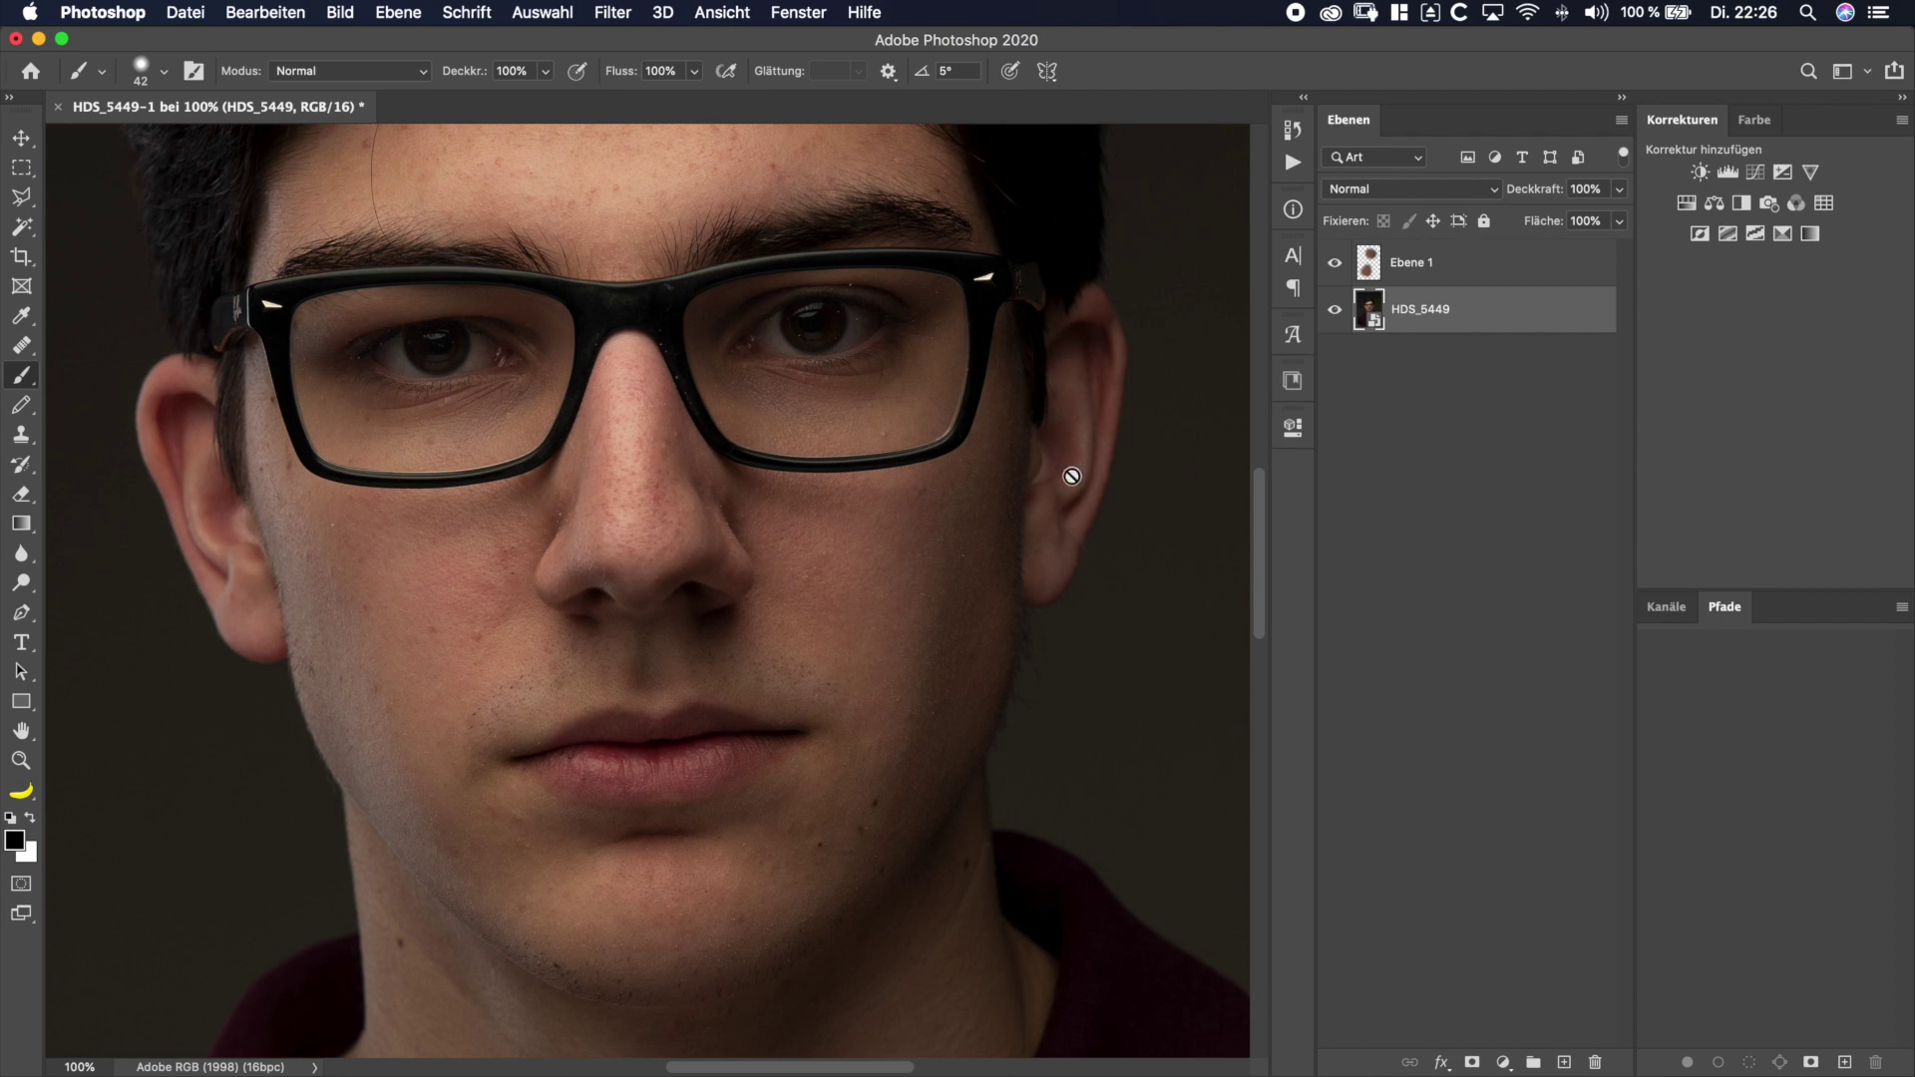
{"action": "scroll", "coordinate": [1072, 475], "scroll_direction": "up", "scroll_amount": 2}
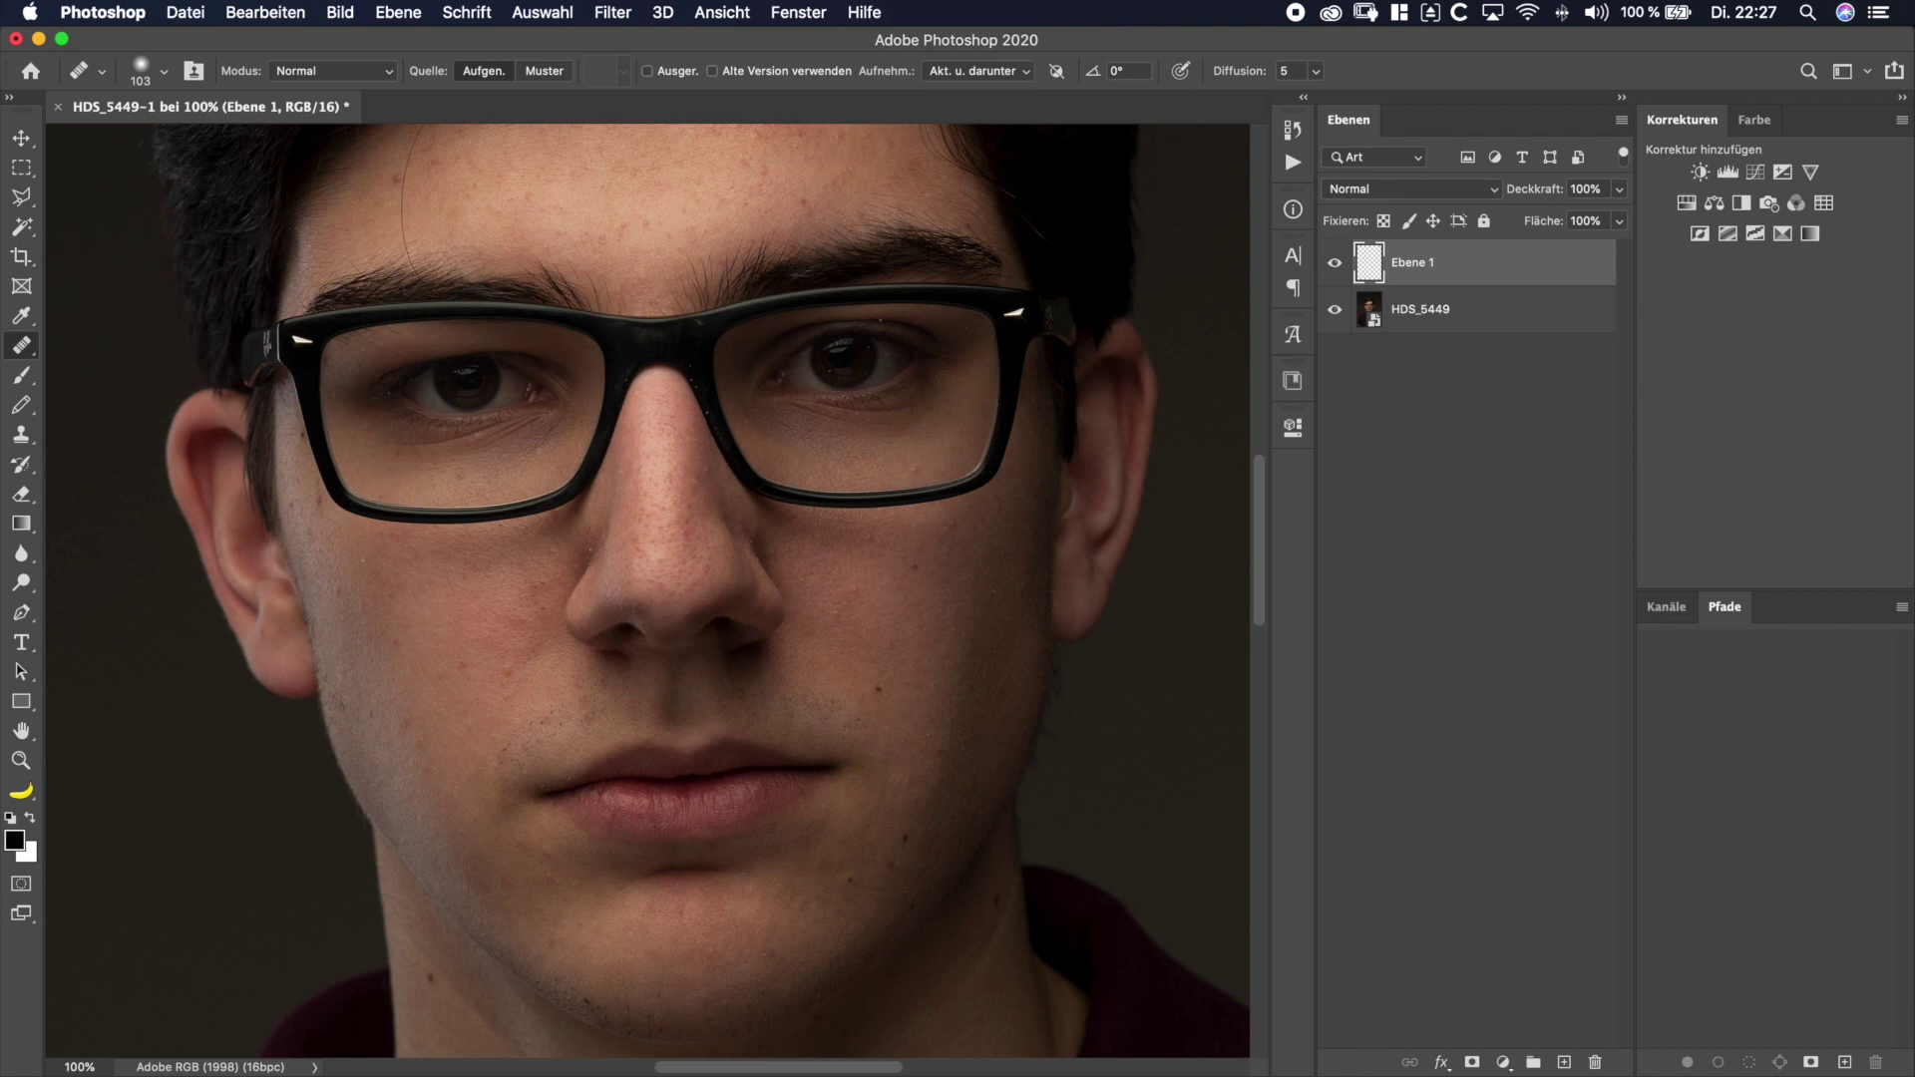
- Heal a cheek spot with an 80 px Healing Brush sampling 'Akt. u. darunter'
{"action": "right_click", "coordinate": [31, 346]}
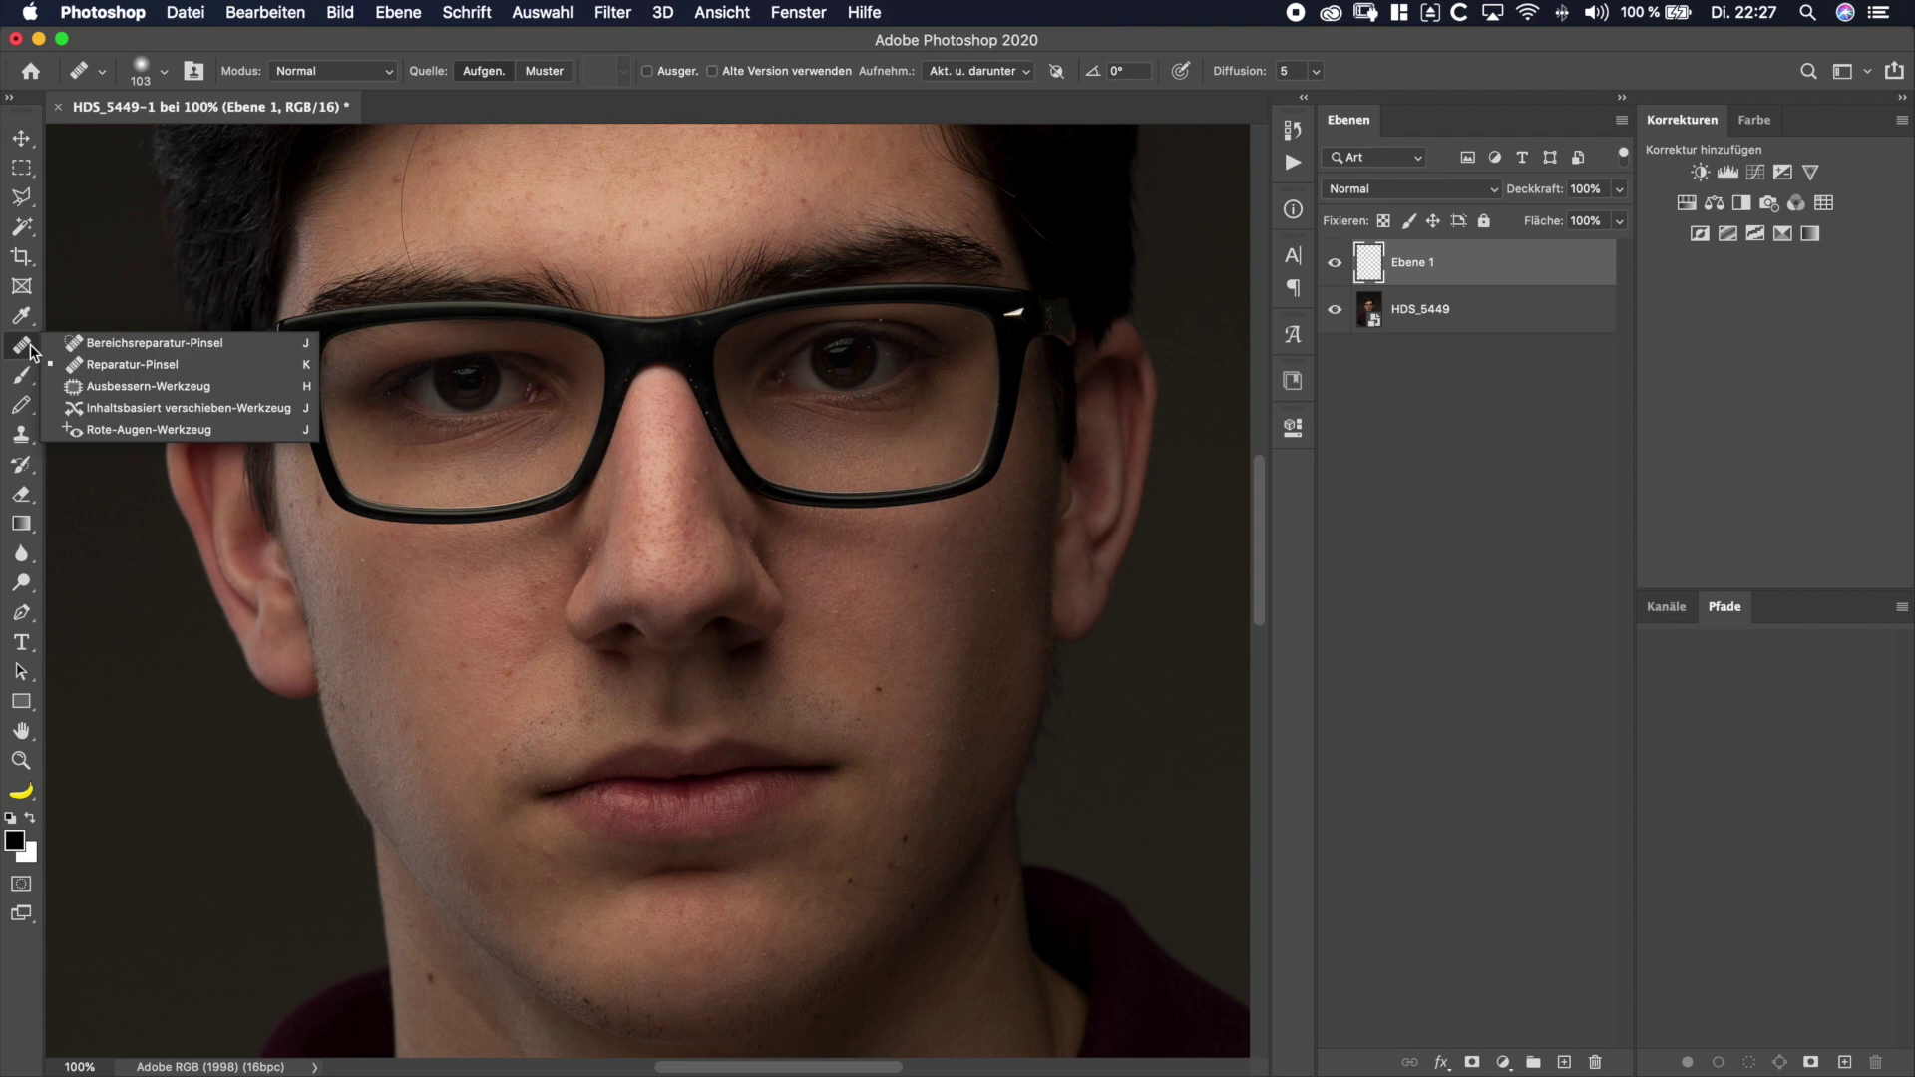
{"action": "left_click", "coordinate": [87, 371]}
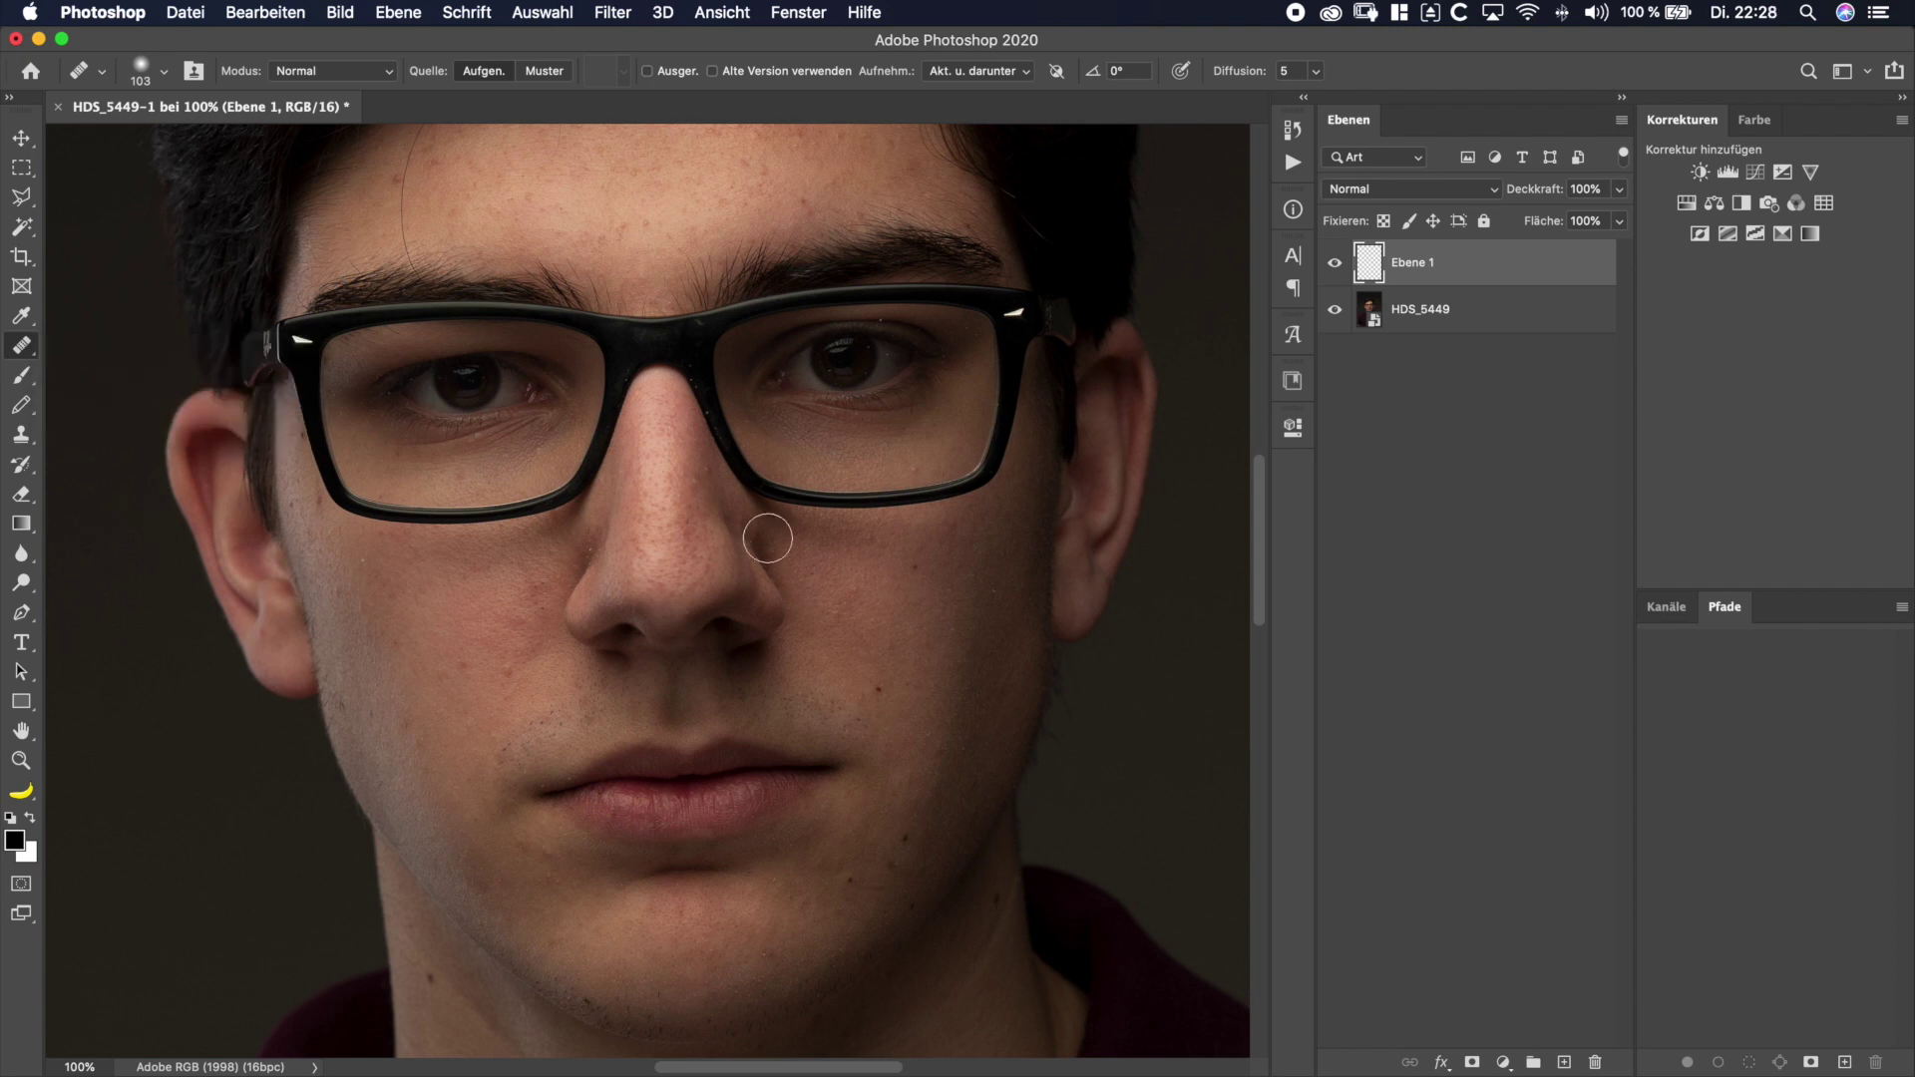
{"action": "left_click", "coordinate": [988, 74]}
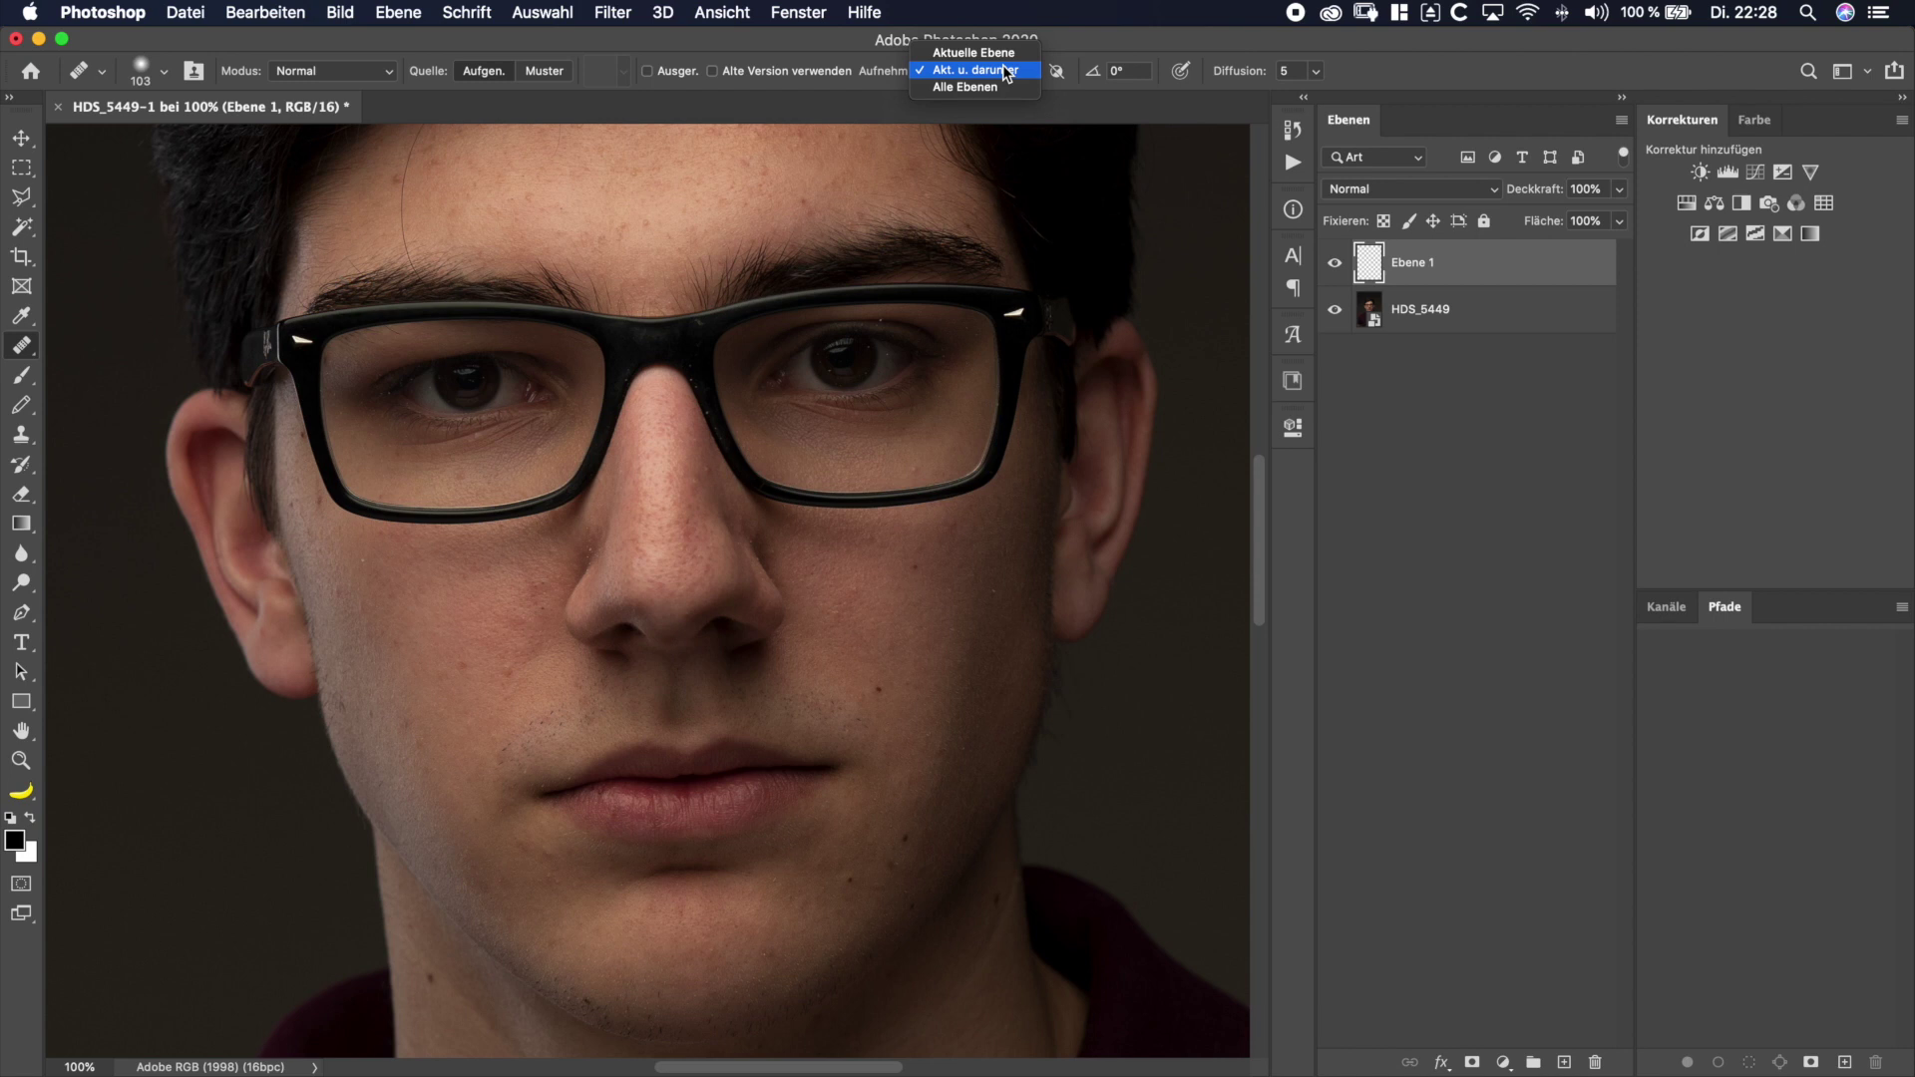
{"action": "left_click", "coordinate": [1007, 70]}
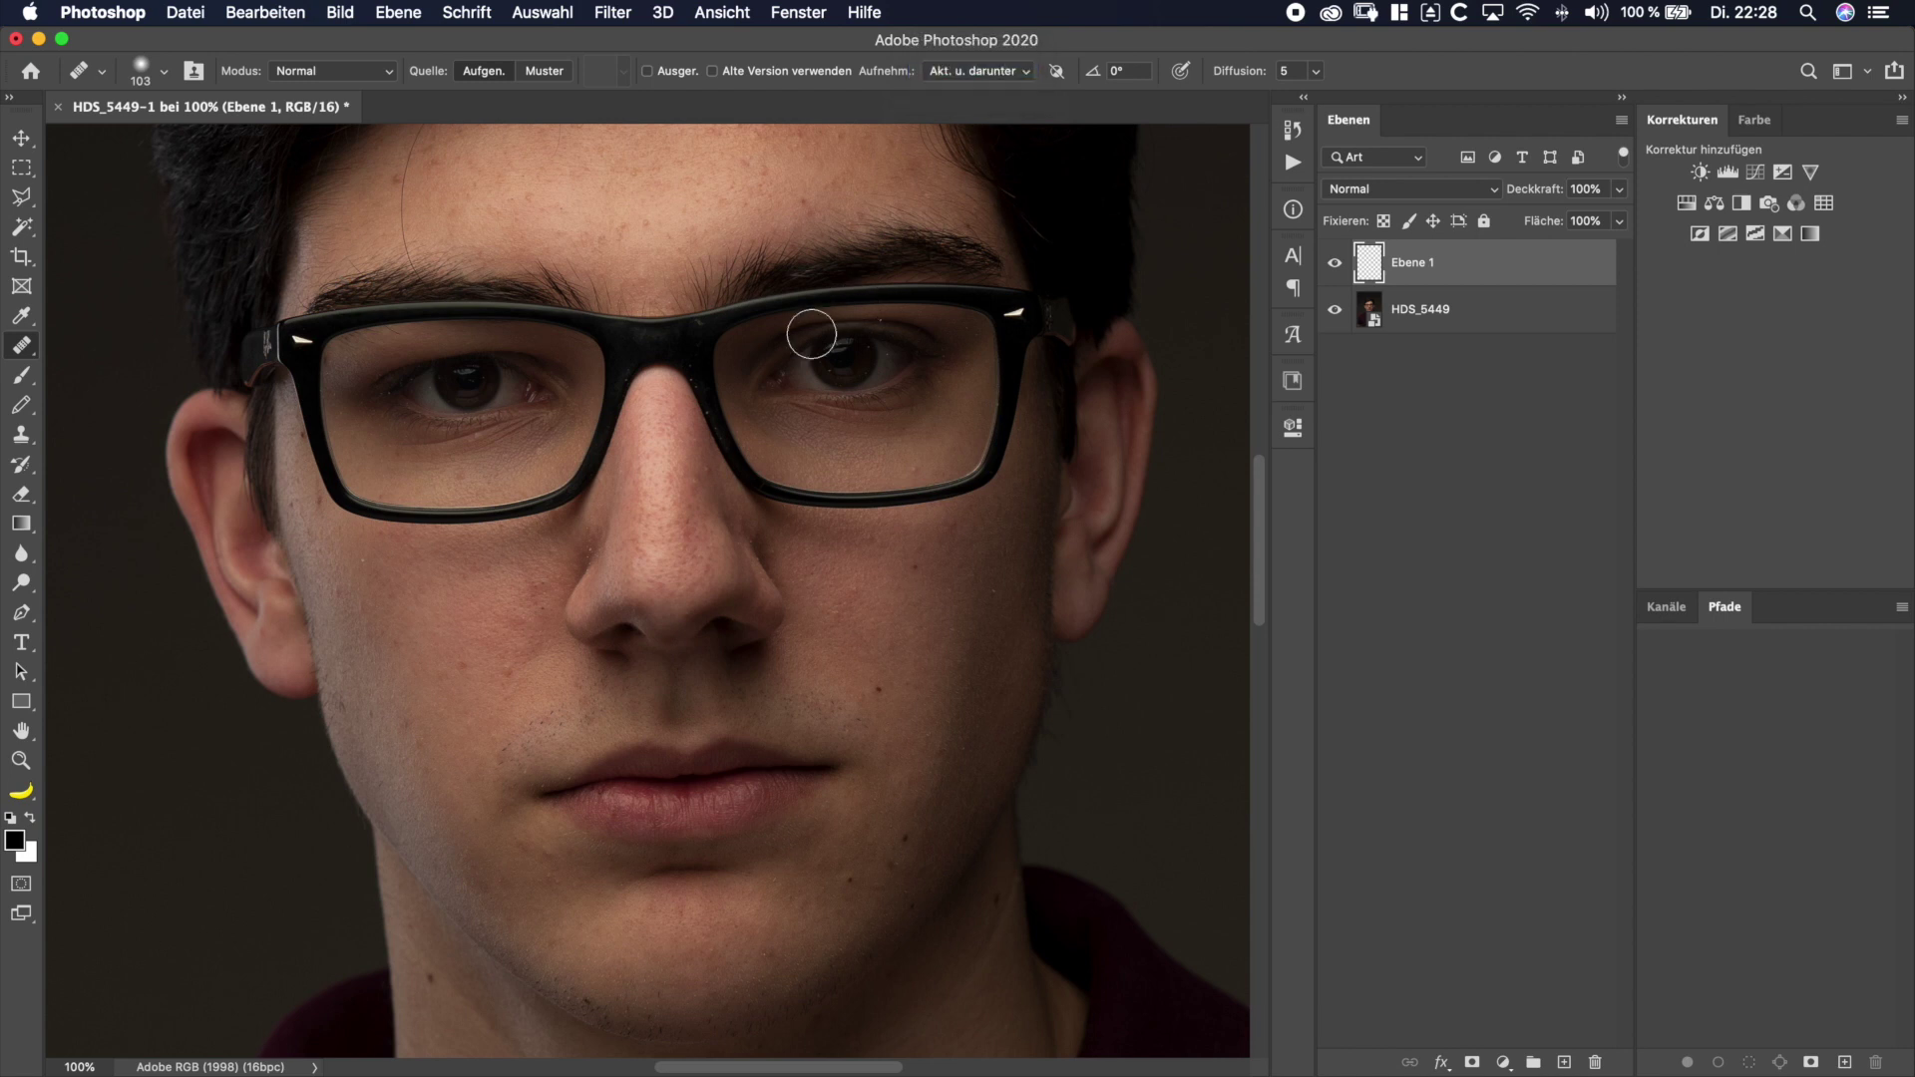
{"action": "left_click_drag", "start_coordinate": [693, 473], "coordinate": [688, 458]}
{"action": "left_click", "coordinate": [880, 635]}
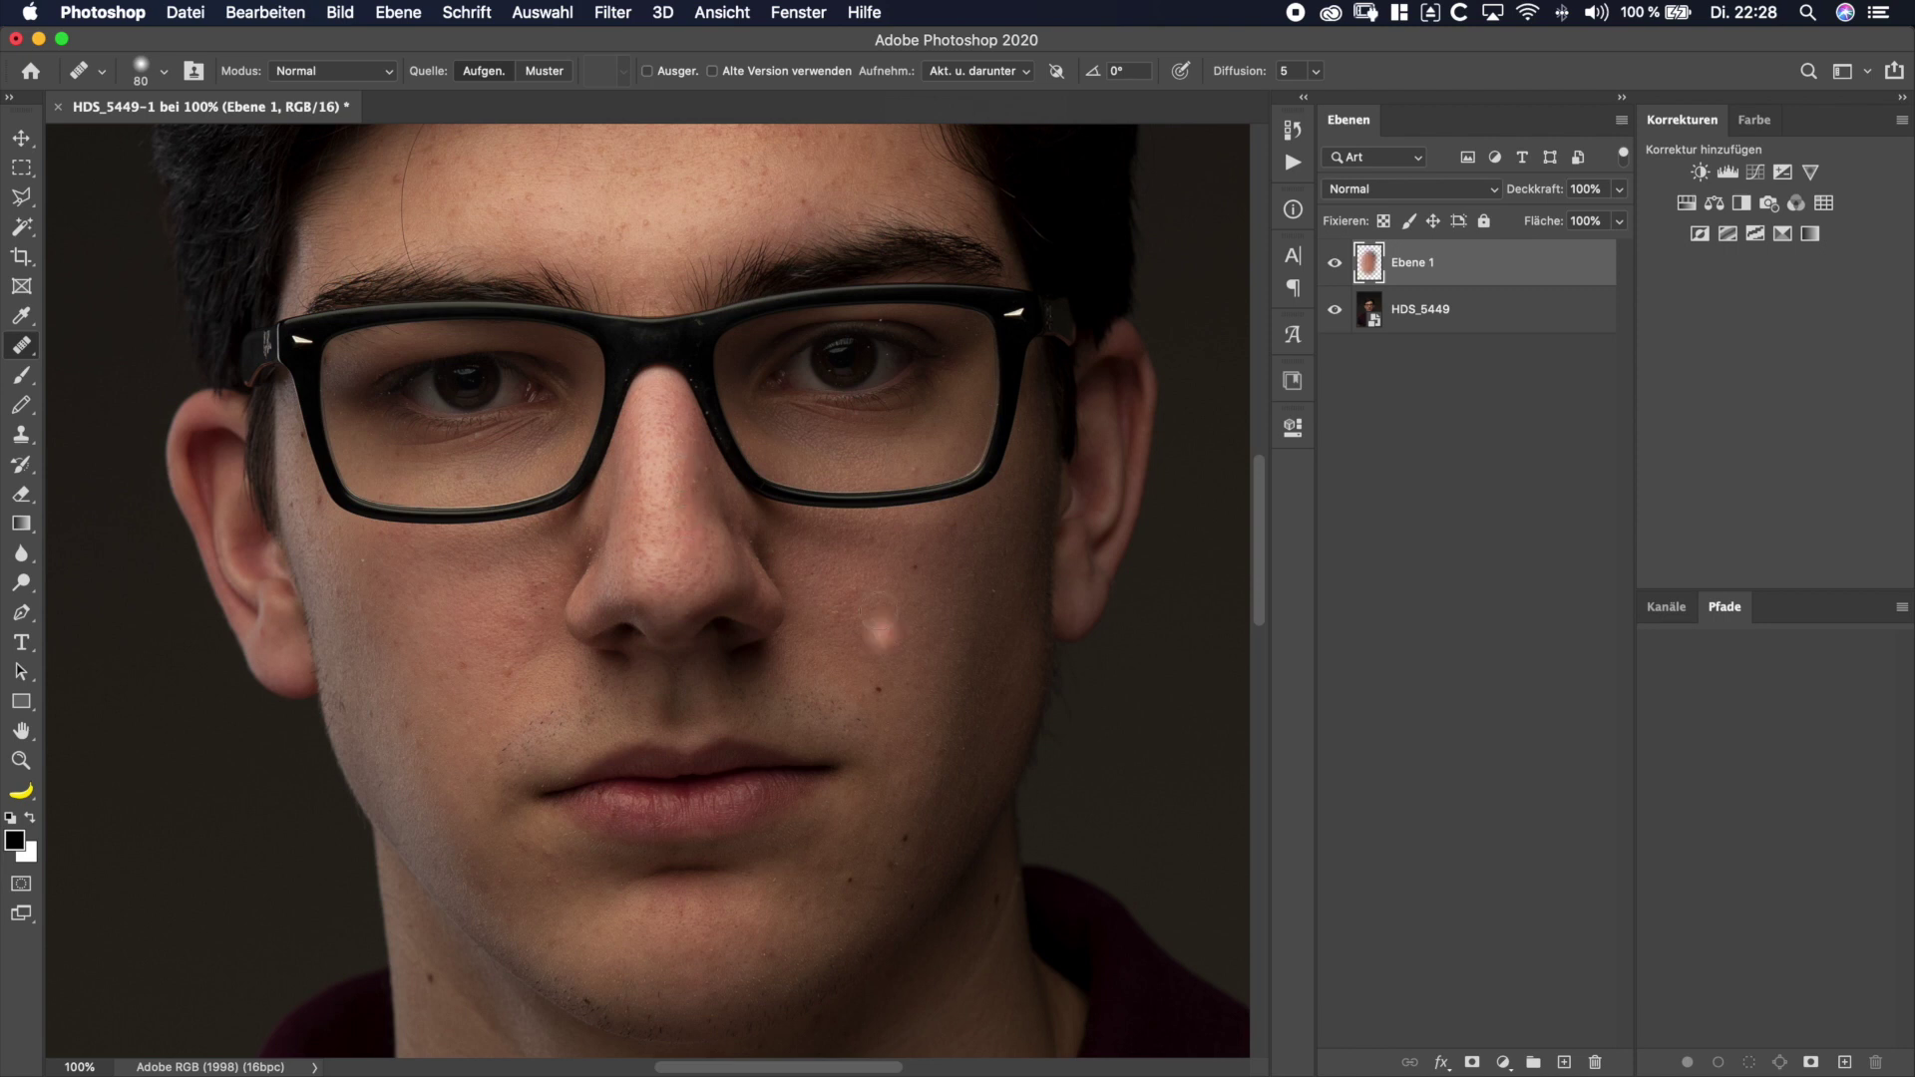
- Trace the stray forehead hair with the Spot Healing Brush
{"action": "scroll", "coordinate": [478, 586], "scroll_direction": "up", "scroll_amount": 5}
{"action": "key", "text": "shift+j"}
{"action": "left_click_drag", "start_coordinate": [770, 406], "coordinate": [795, 427]}
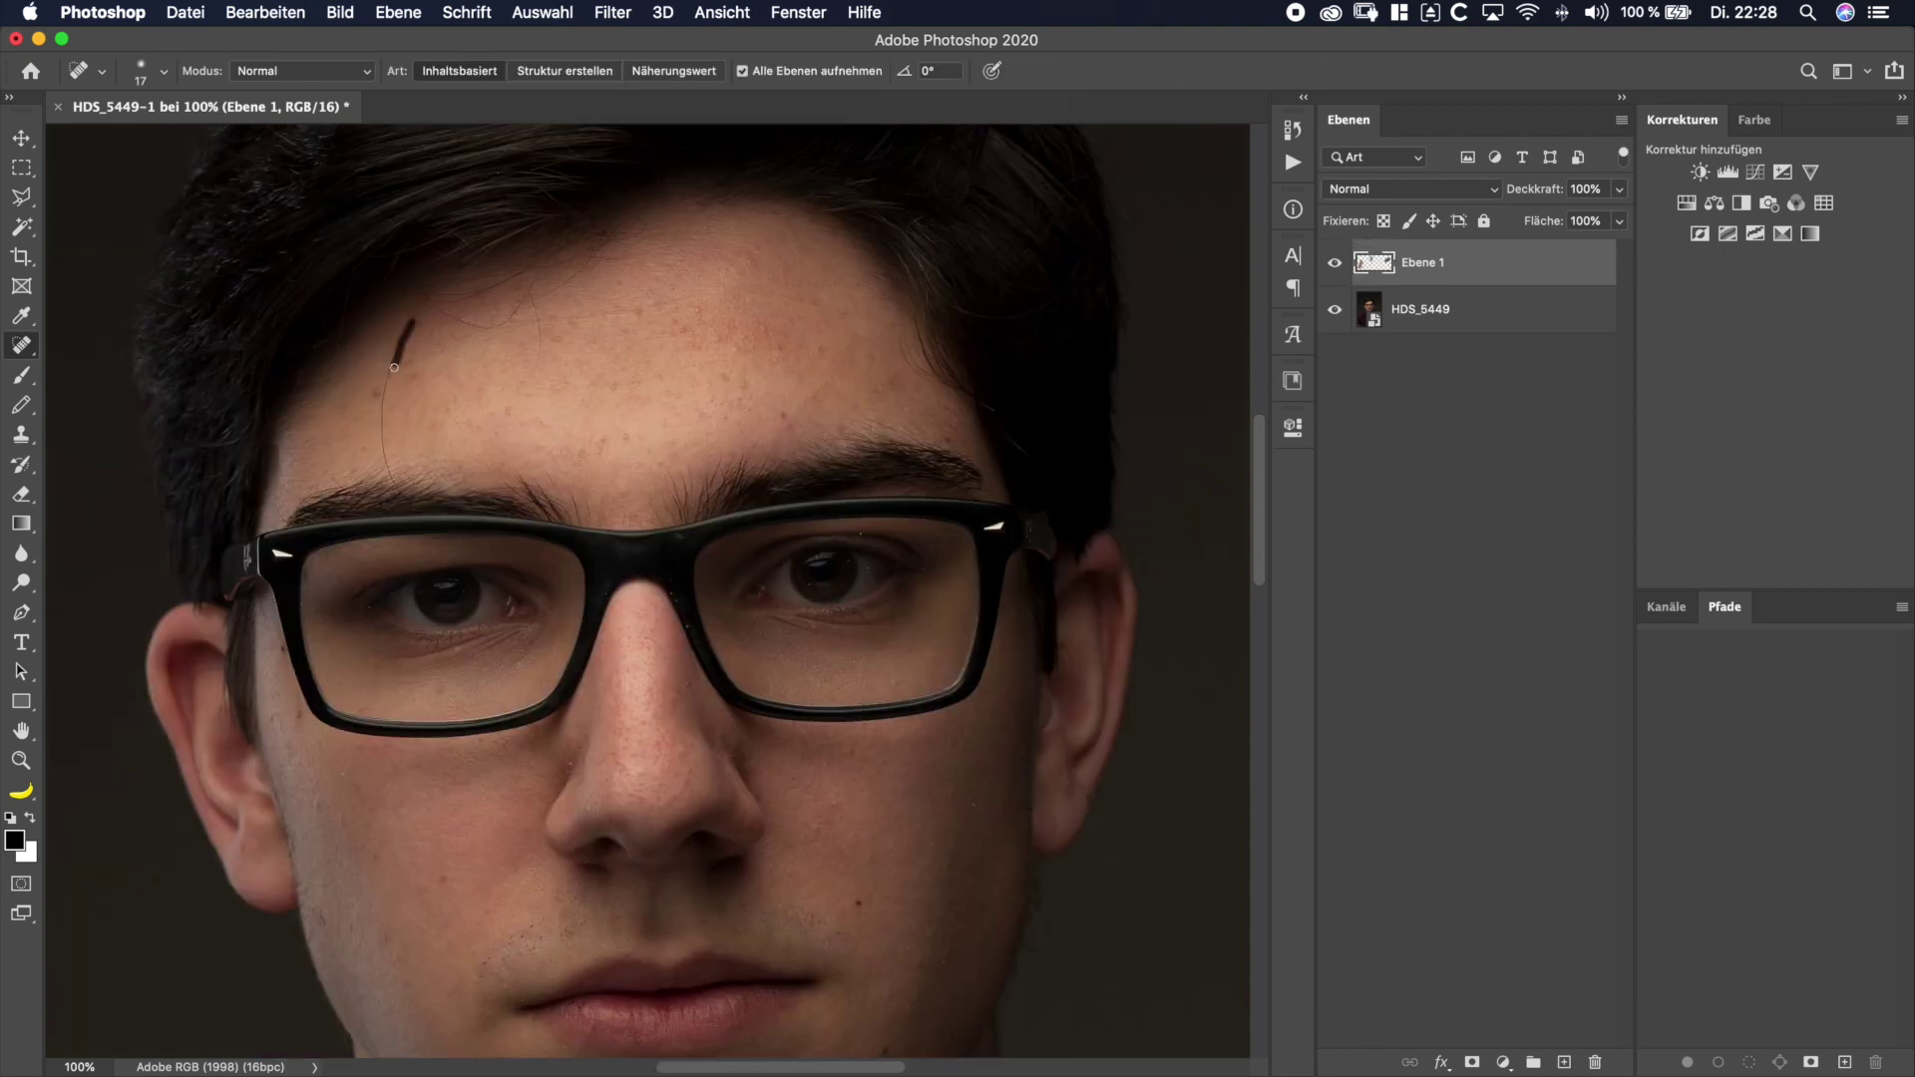
- Dab out the spot near the lips, then add a Kurven 1 curves adjustment layer
{"action": "scroll", "coordinate": [795, 427], "scroll_direction": "down", "scroll_amount": 4}
{"action": "left_click_drag", "start_coordinate": [564, 796], "coordinate": [597, 808]}
{"action": "scroll", "coordinate": [596, 808], "scroll_direction": "up", "scroll_amount": 1}
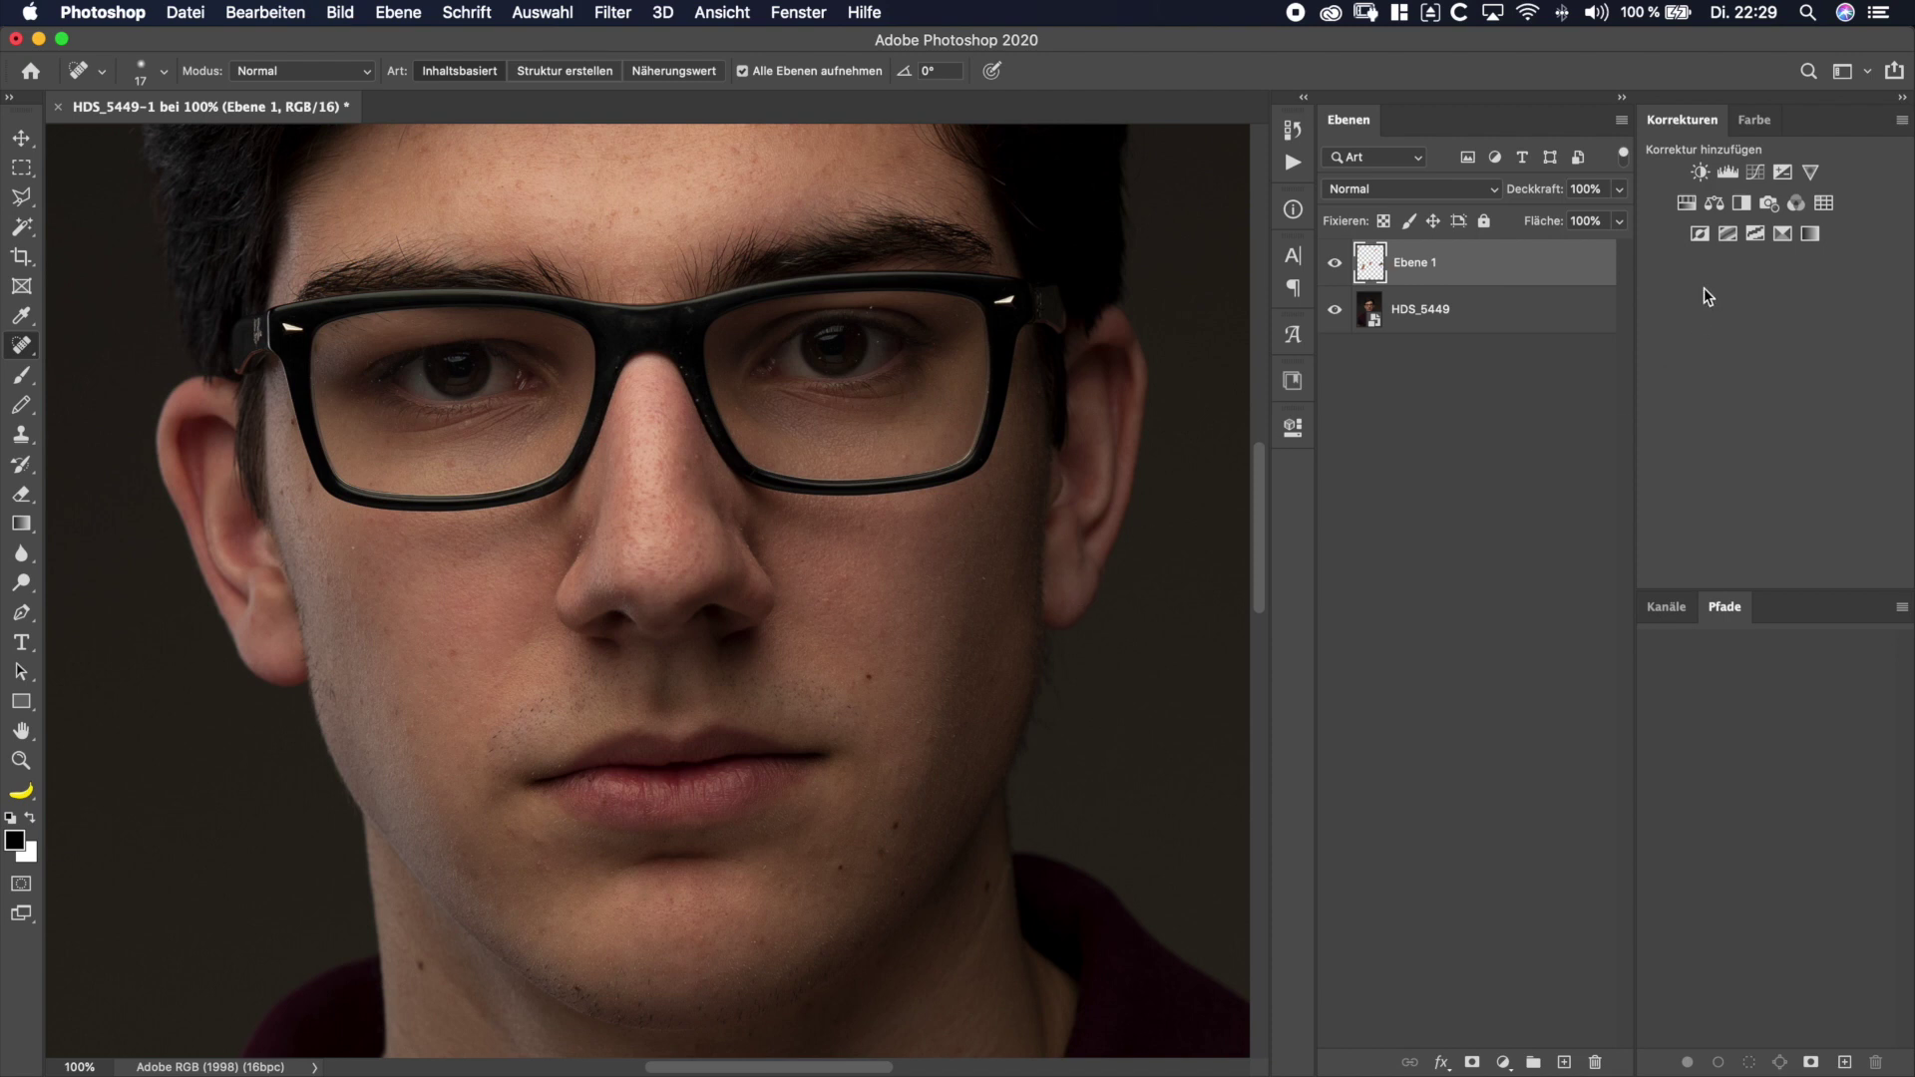
{"action": "left_click", "coordinate": [1753, 173]}
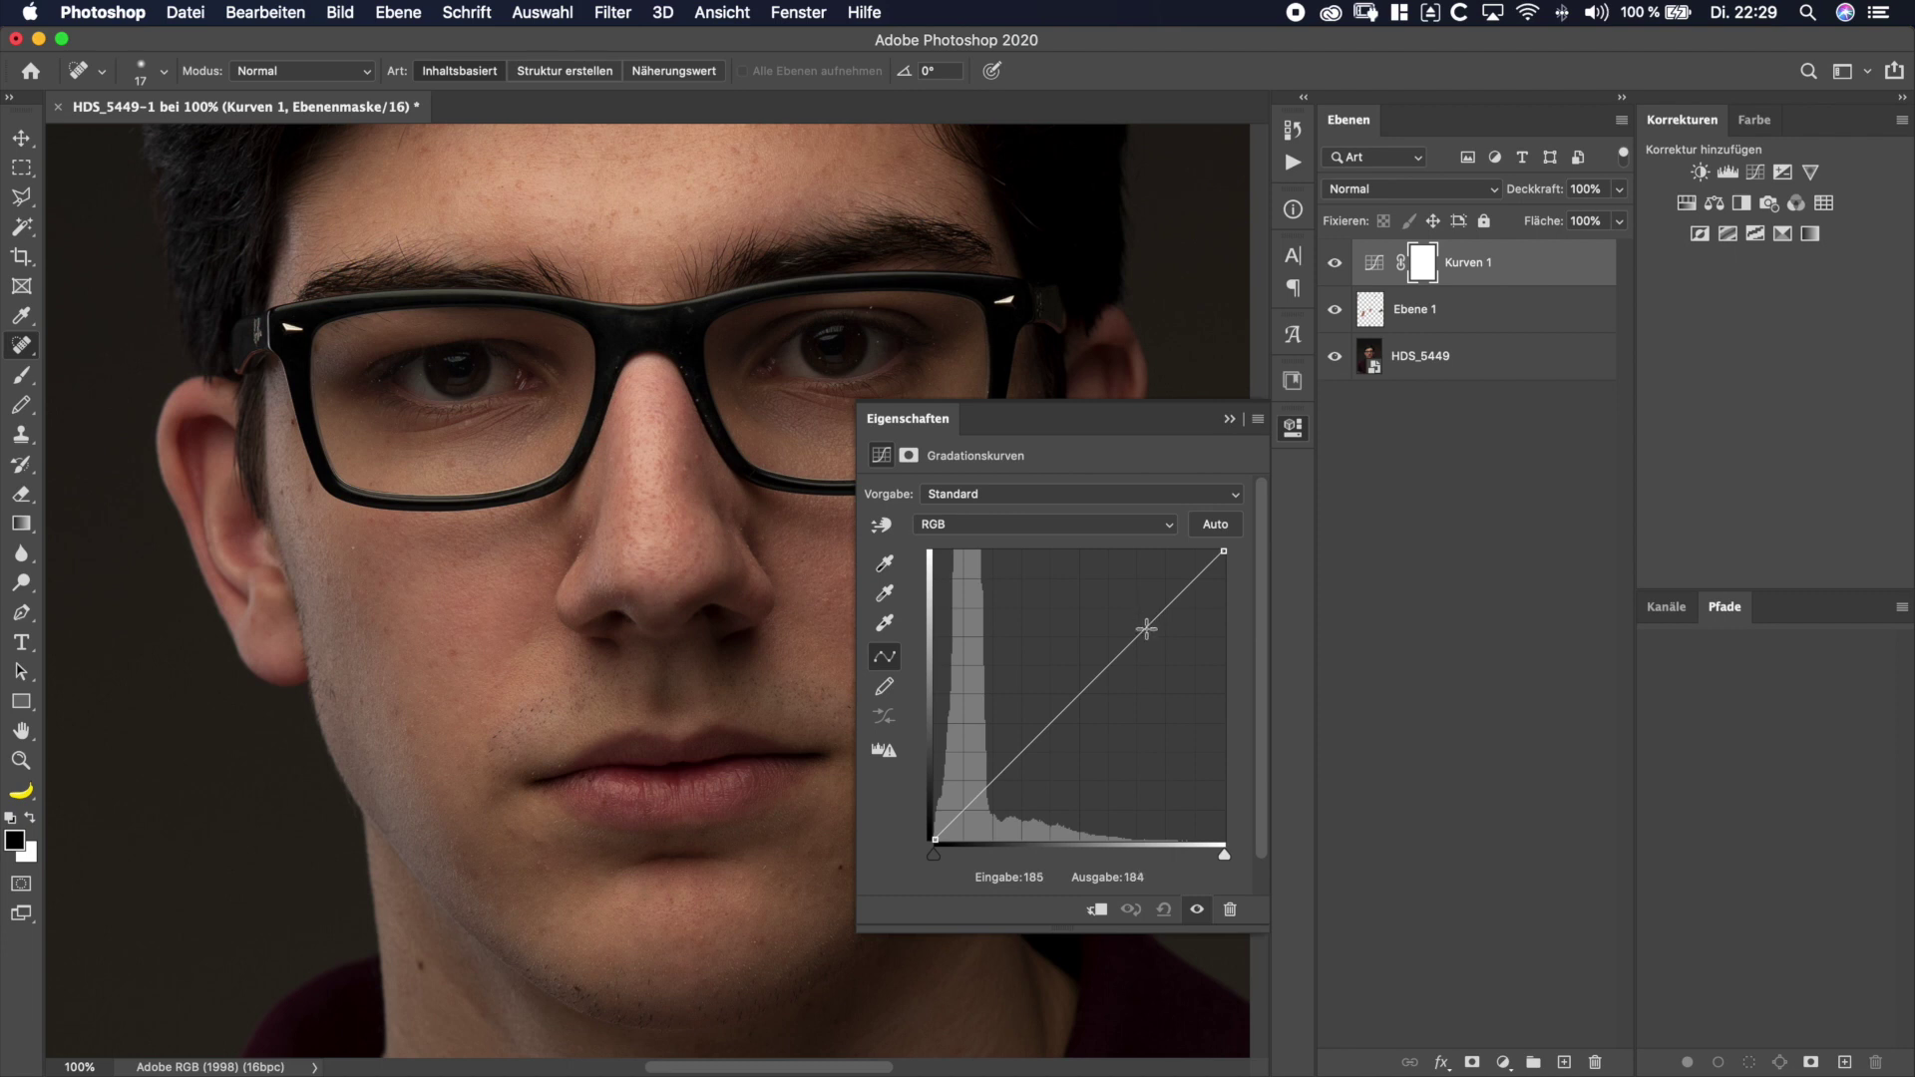
- Drag an S-curve on Kurven 1 and toggle Ebene 1's visibility to compare before and after
{"action": "left_click_drag", "start_coordinate": [1145, 633], "coordinate": [1133, 620]}
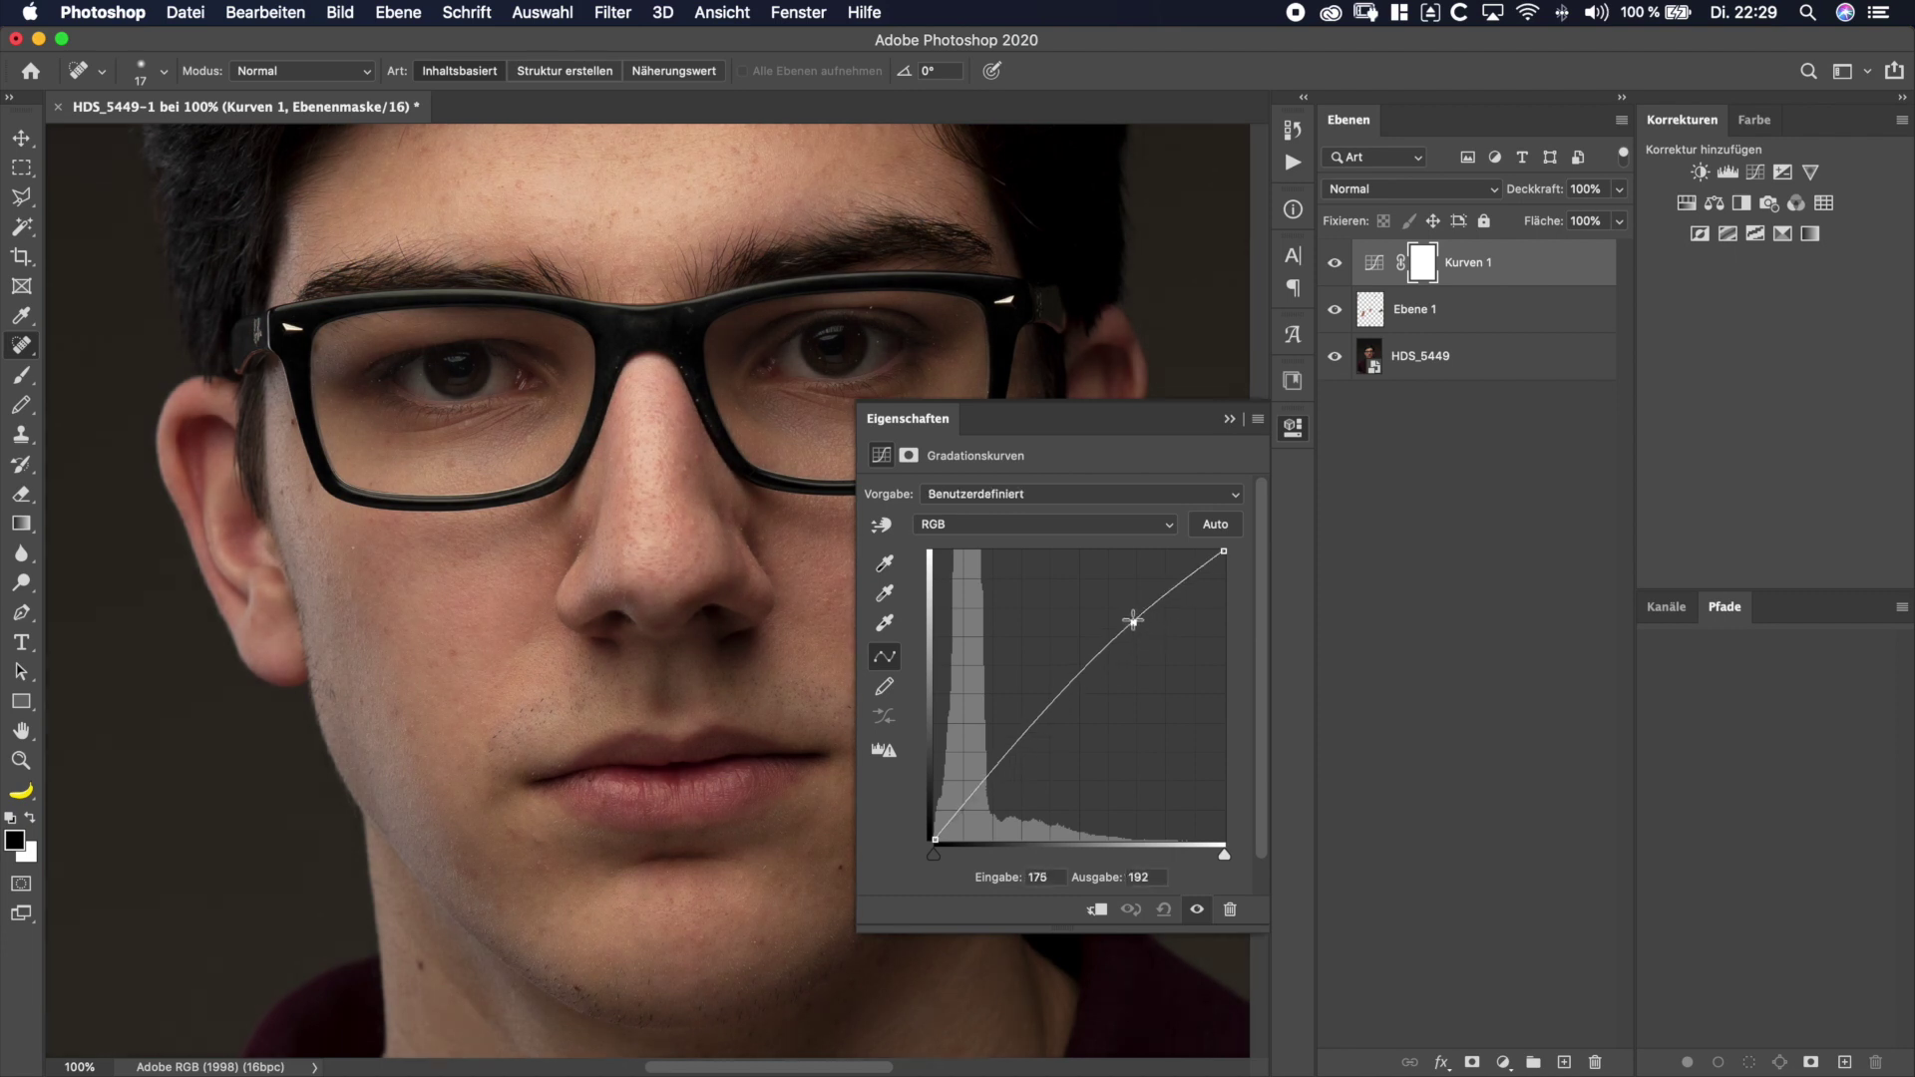
{"action": "left_click_drag", "start_coordinate": [1006, 760], "coordinate": [1009, 780]}
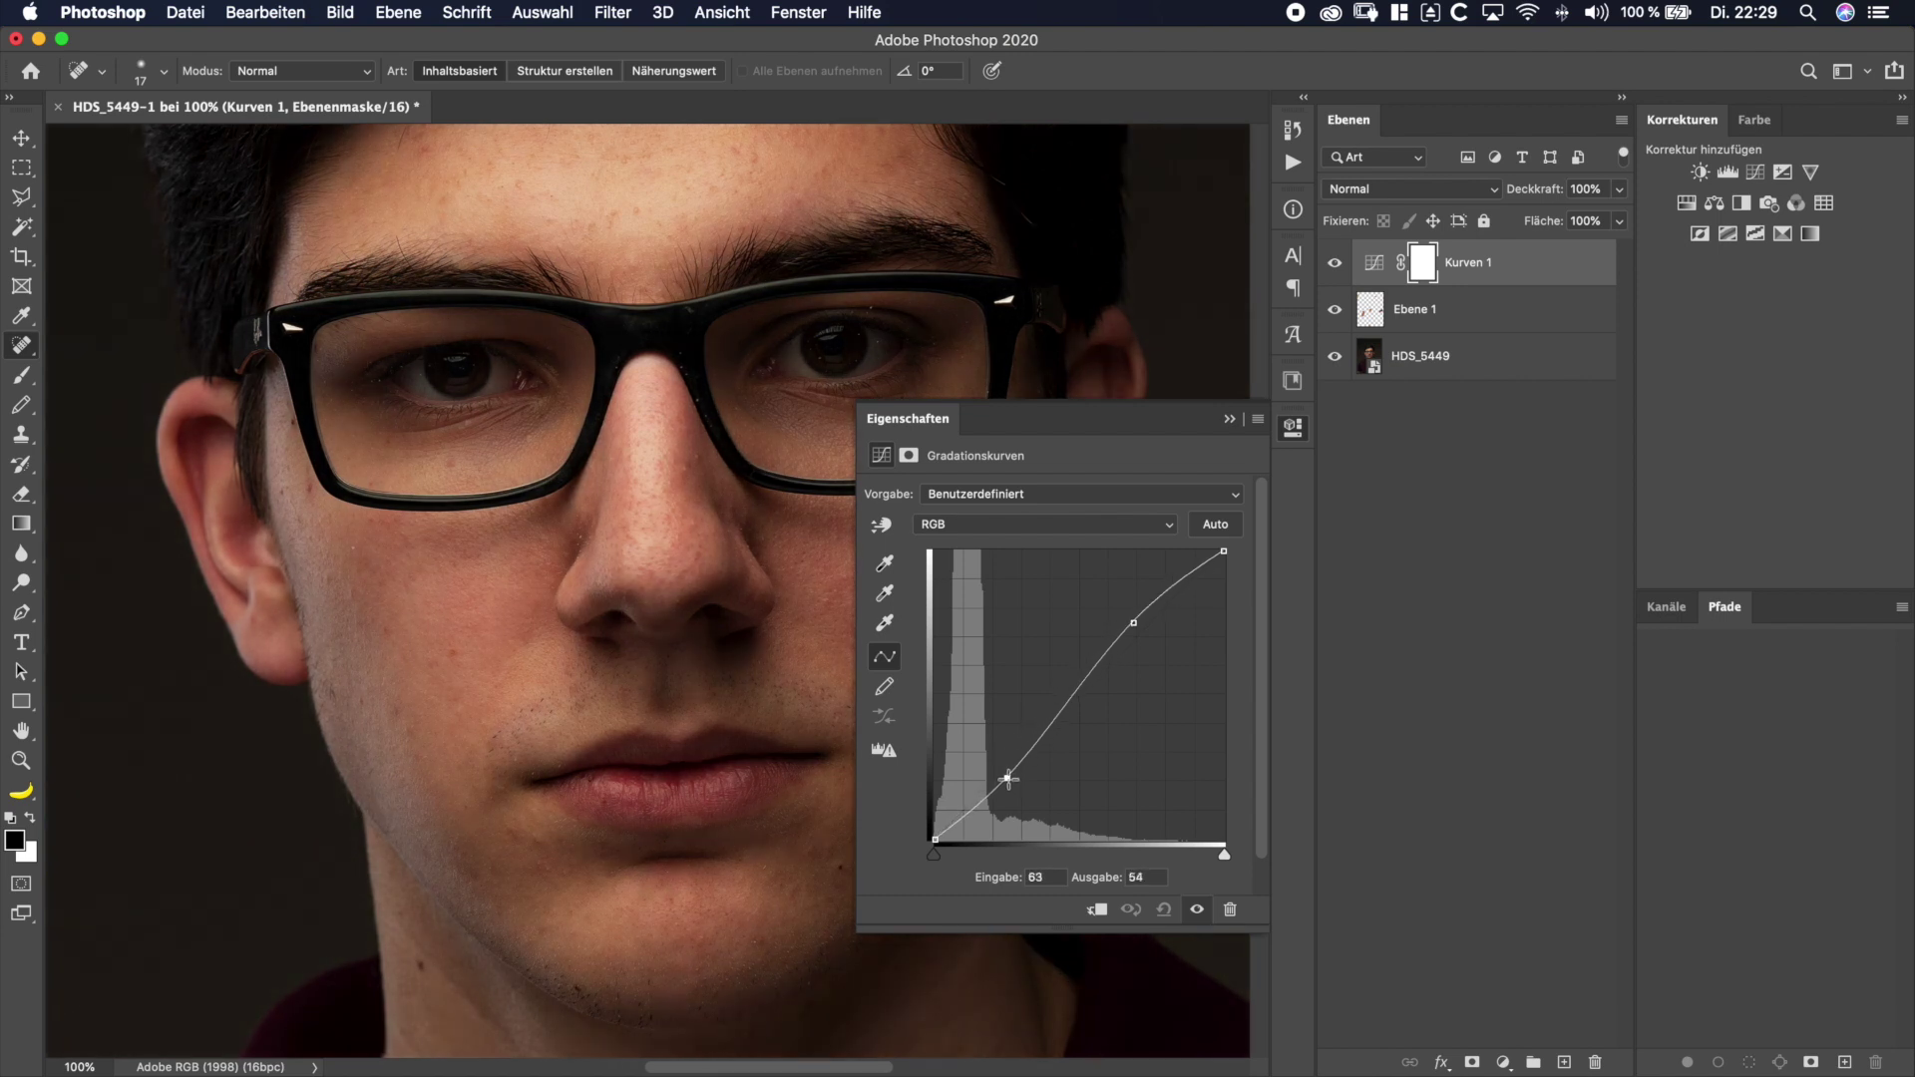
{"action": "left_click", "coordinate": [1371, 312]}
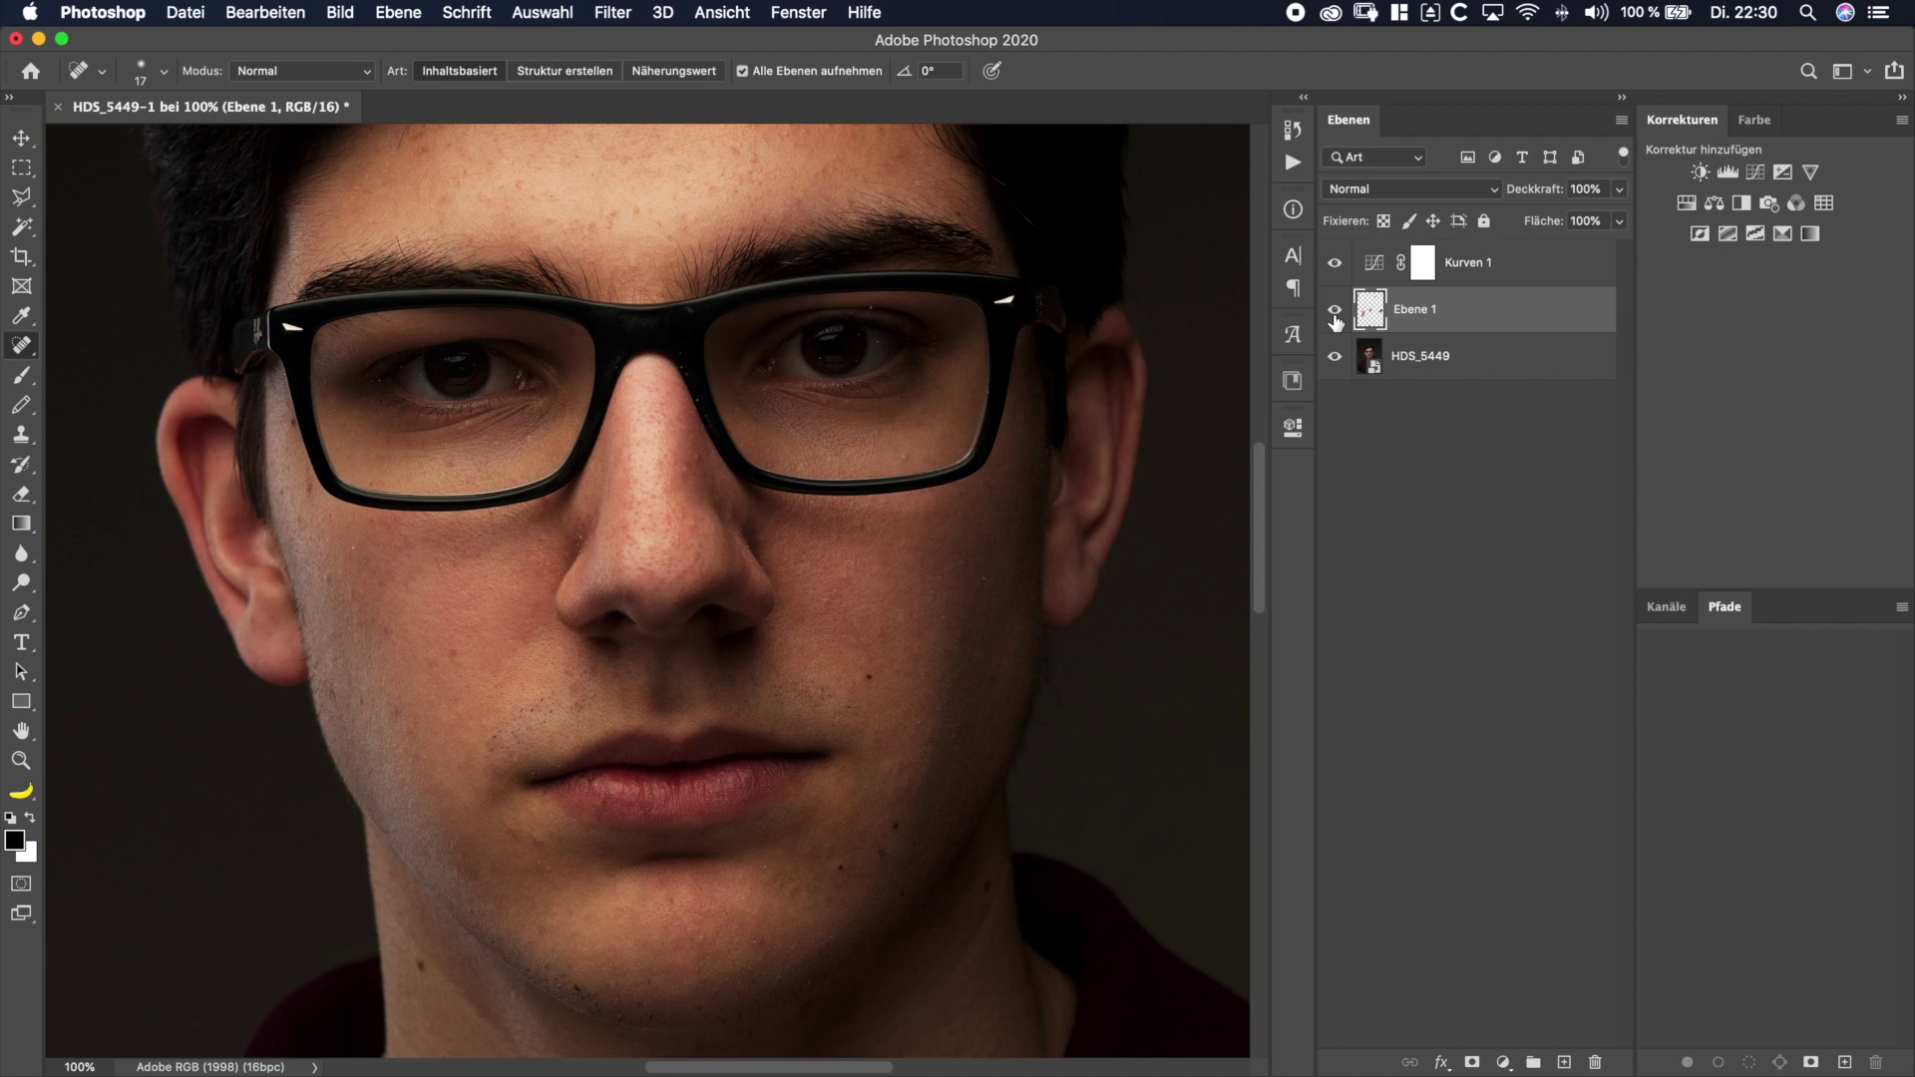
{"action": "left_click", "coordinate": [1337, 319]}
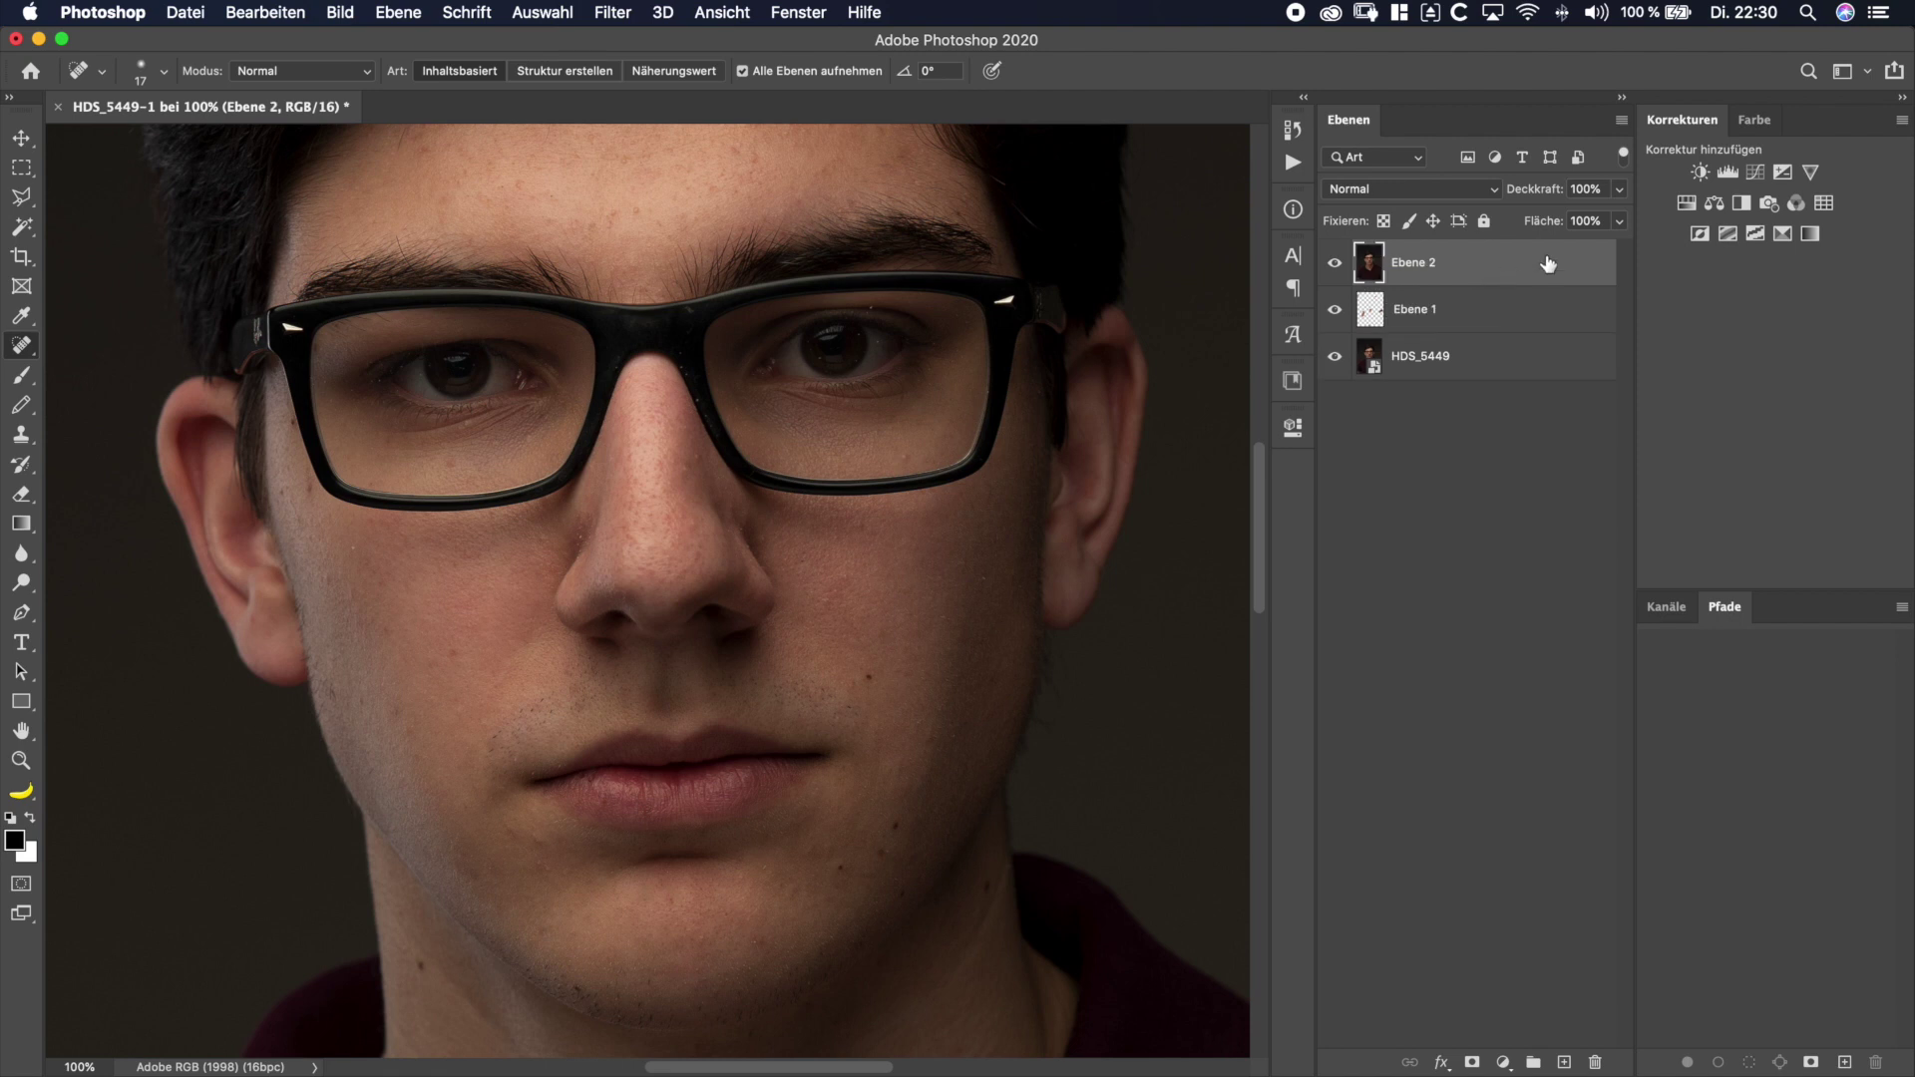
{"action": "key", "text": "super+m"}
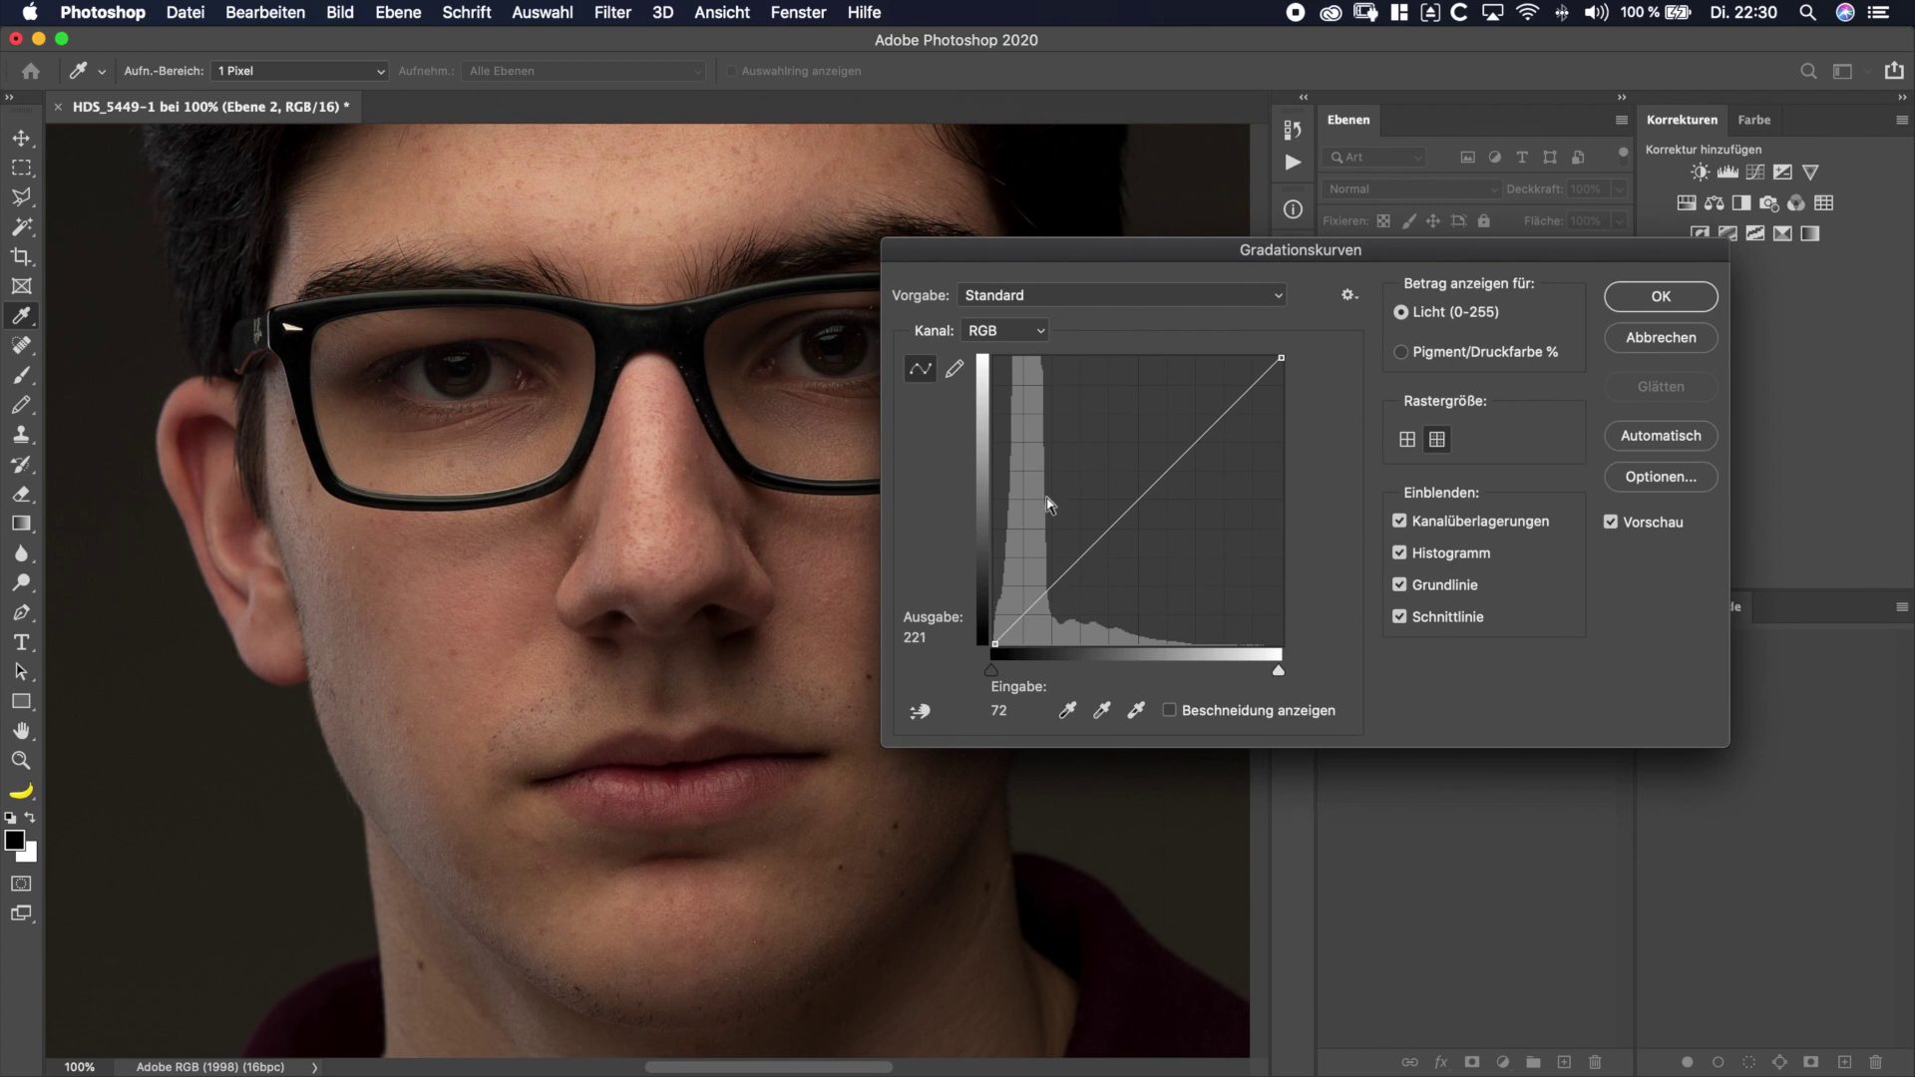
- Bend a steep S-curve in Gradationskurven on Ebene 2 and apply it
{"action": "mouse_move", "coordinate": [1118, 519]}
{"action": "left_mouse_down"}
{"action": "mouse_move", "coordinate": [1118, 474]}
{"action": "mouse_move", "coordinate": [1066, 571]}
{"action": "left_mouse_up"}
{"action": "left_click_drag", "start_coordinate": [1119, 474], "coordinate": [1166, 474]}
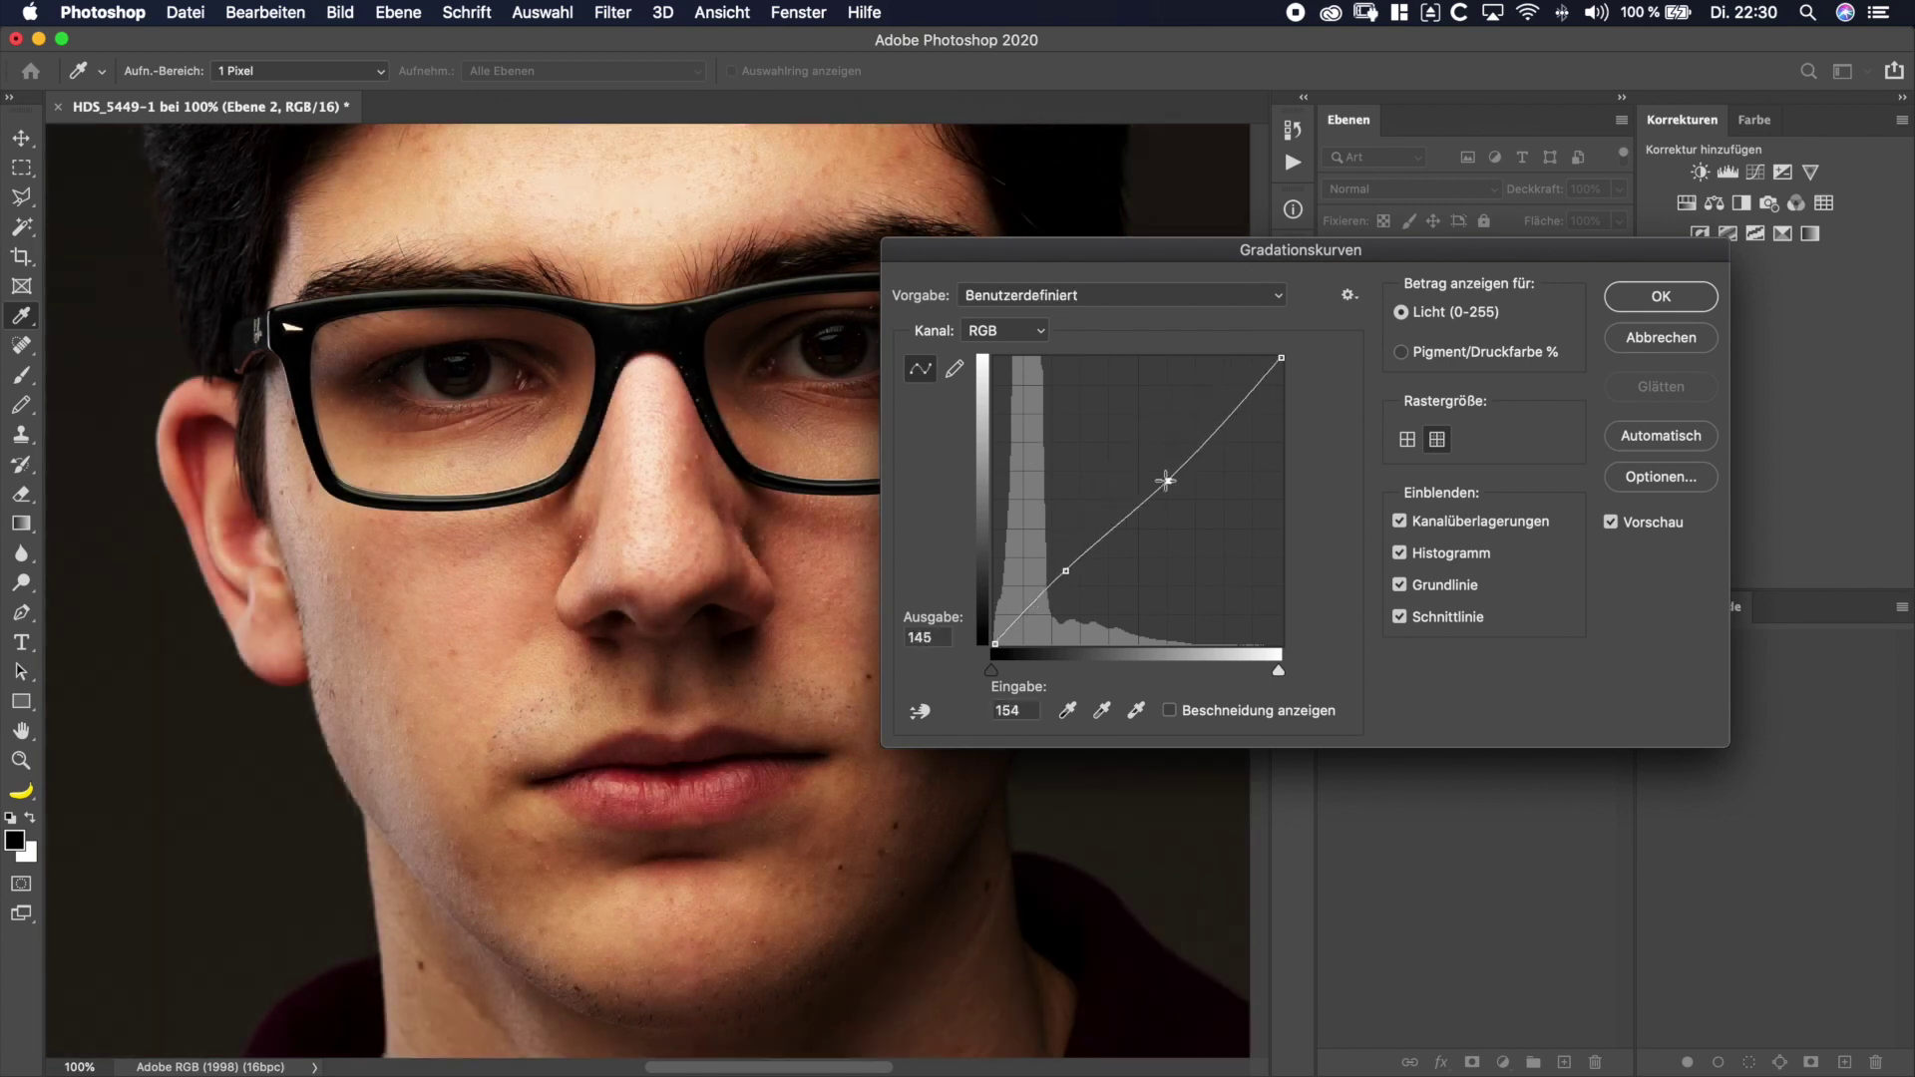
{"action": "left_click_drag", "start_coordinate": [1067, 571], "coordinate": [1071, 593]}
{"action": "left_click_drag", "start_coordinate": [1167, 474], "coordinate": [1171, 451]}
{"action": "left_click", "coordinate": [1667, 297]}
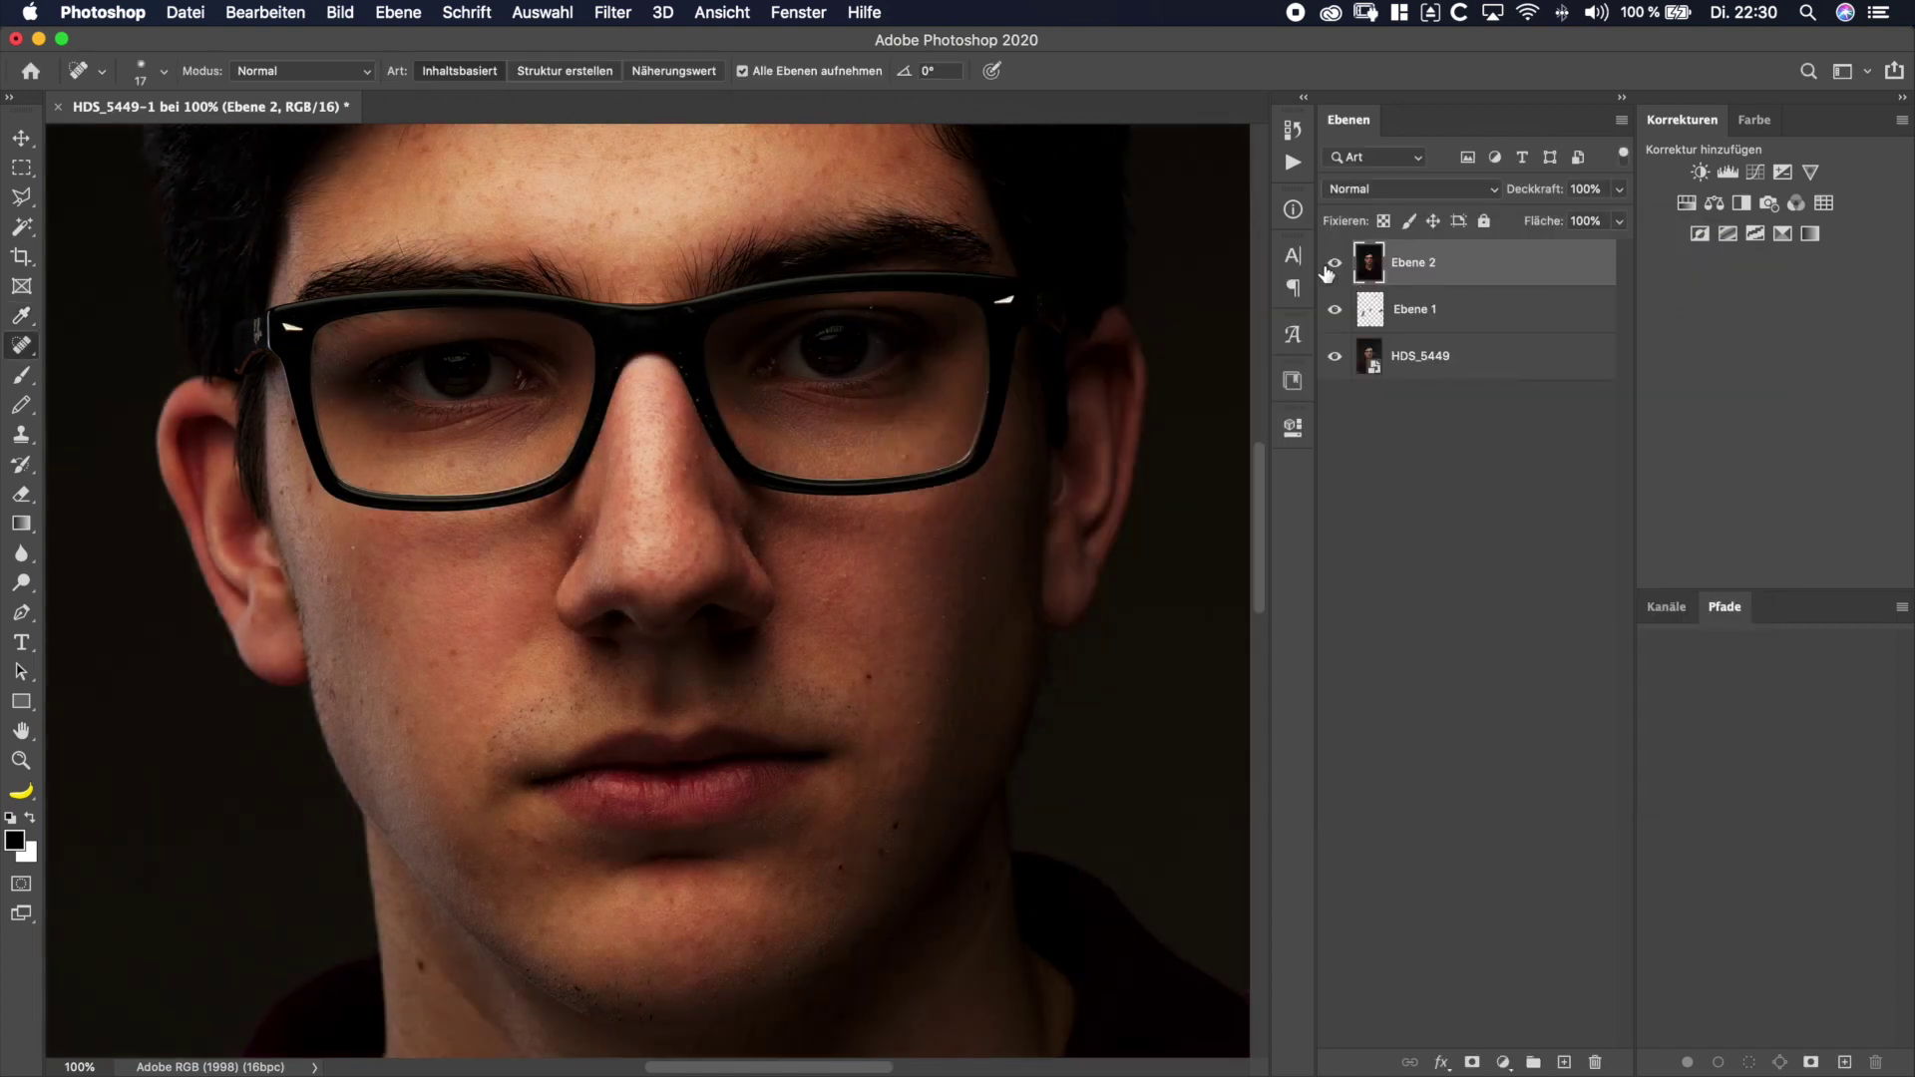
- Hide Ebene 2 and Ebene 1 to compare against the original photo
{"action": "left_click", "coordinate": [1366, 315]}
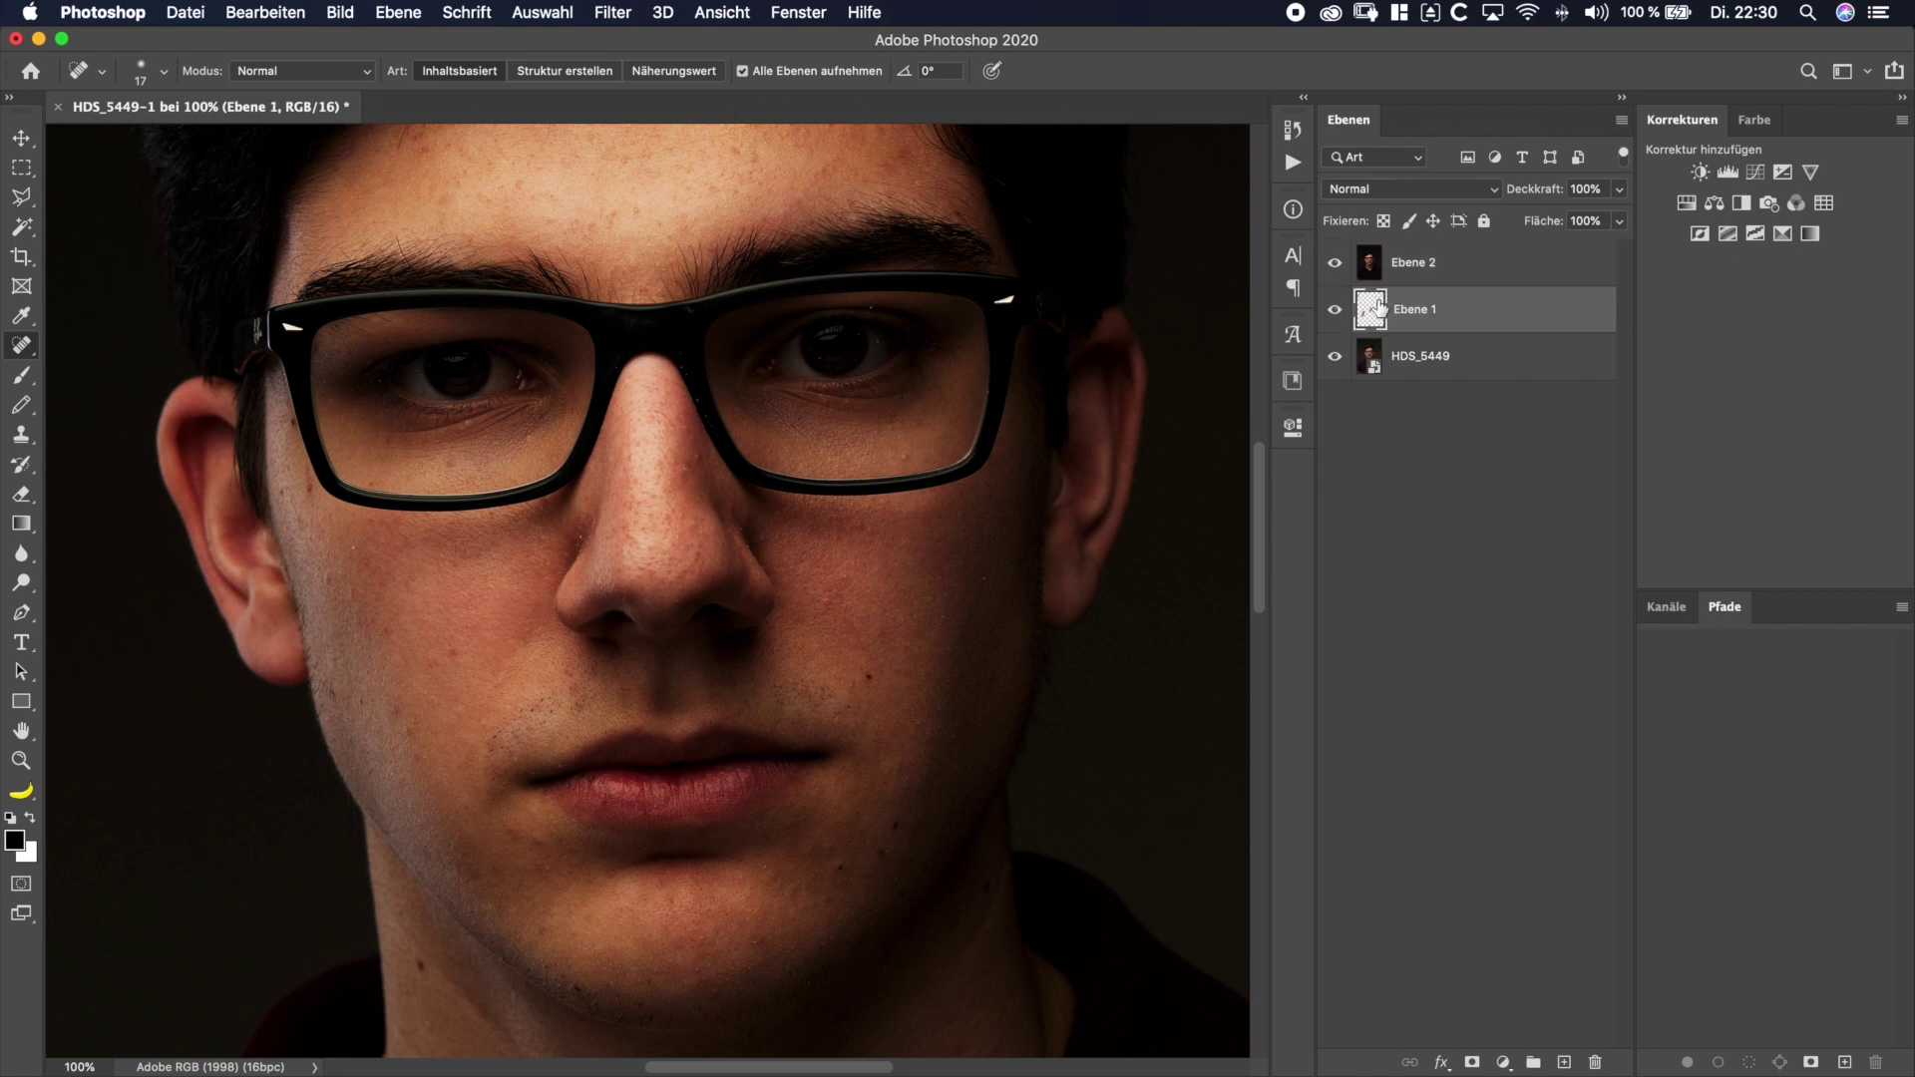
{"action": "left_click", "coordinate": [1337, 277]}
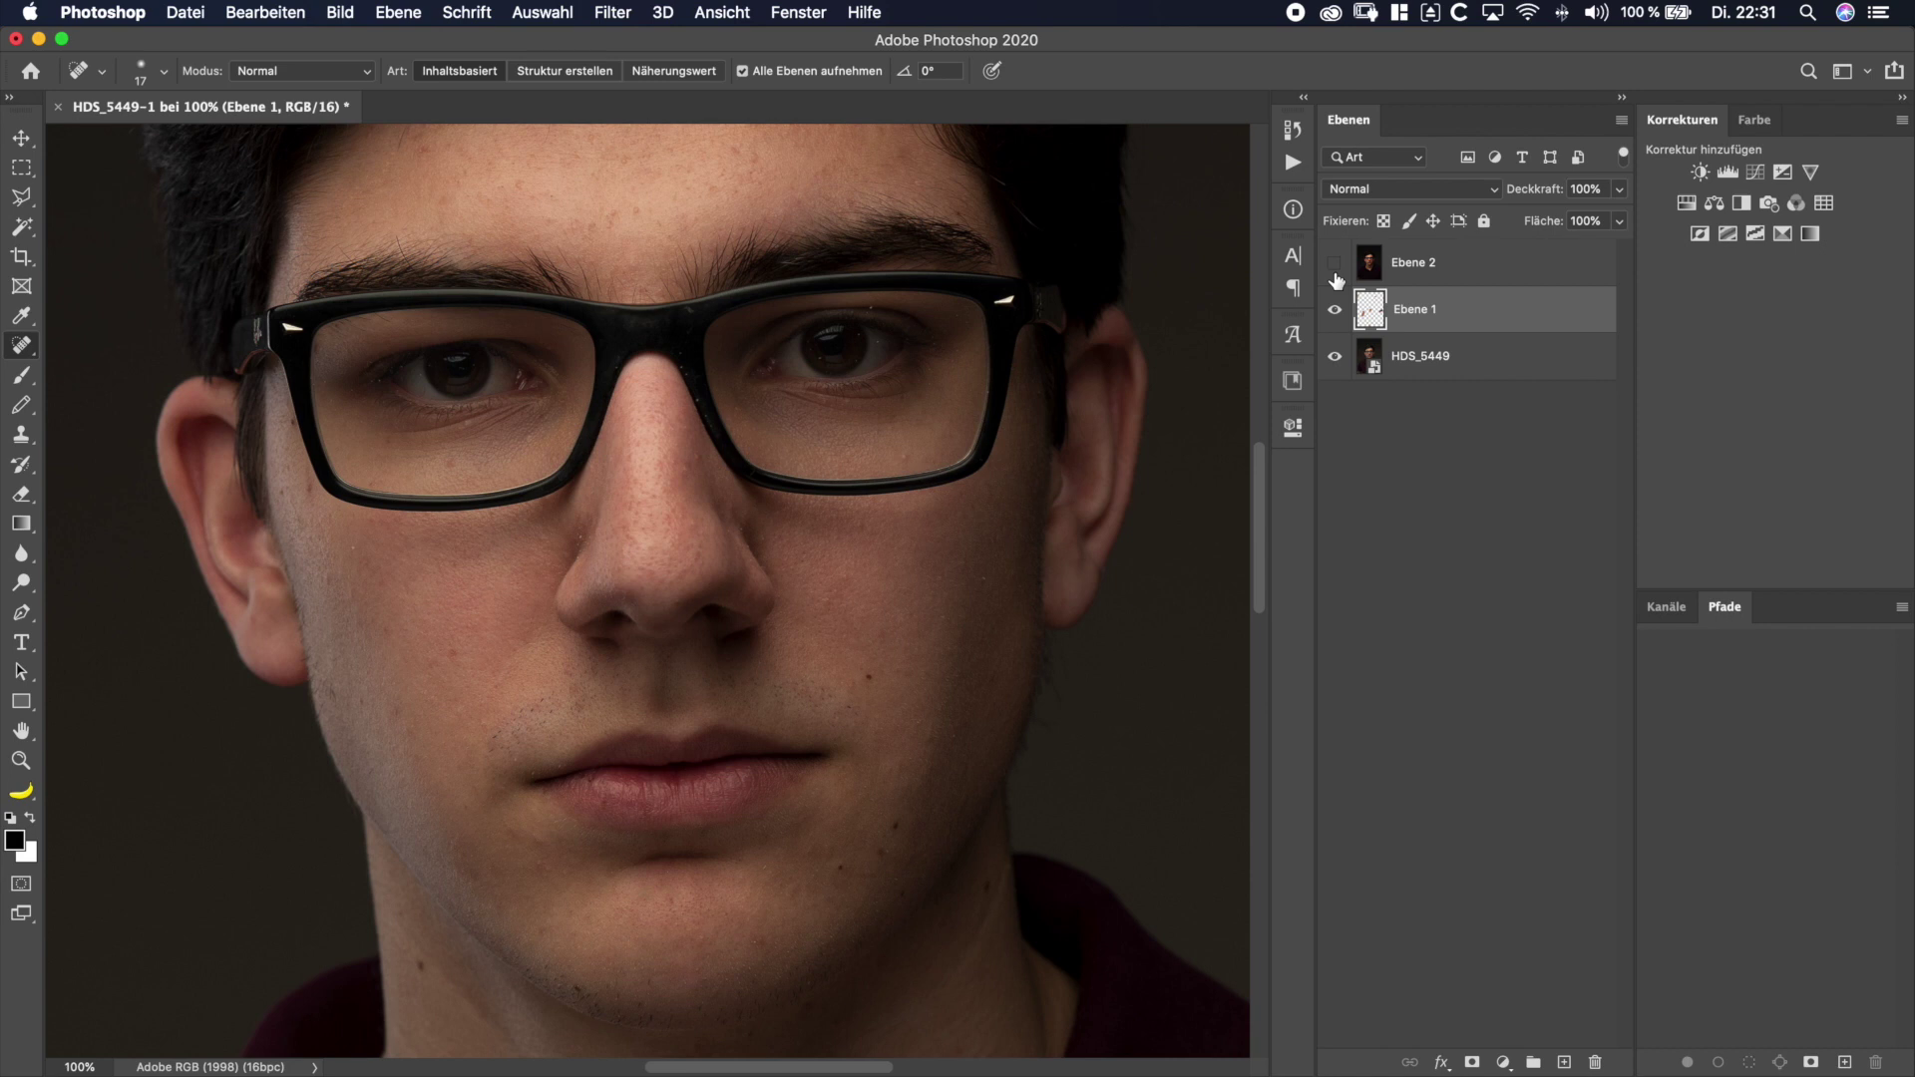
{"action": "left_click", "coordinate": [1342, 322]}
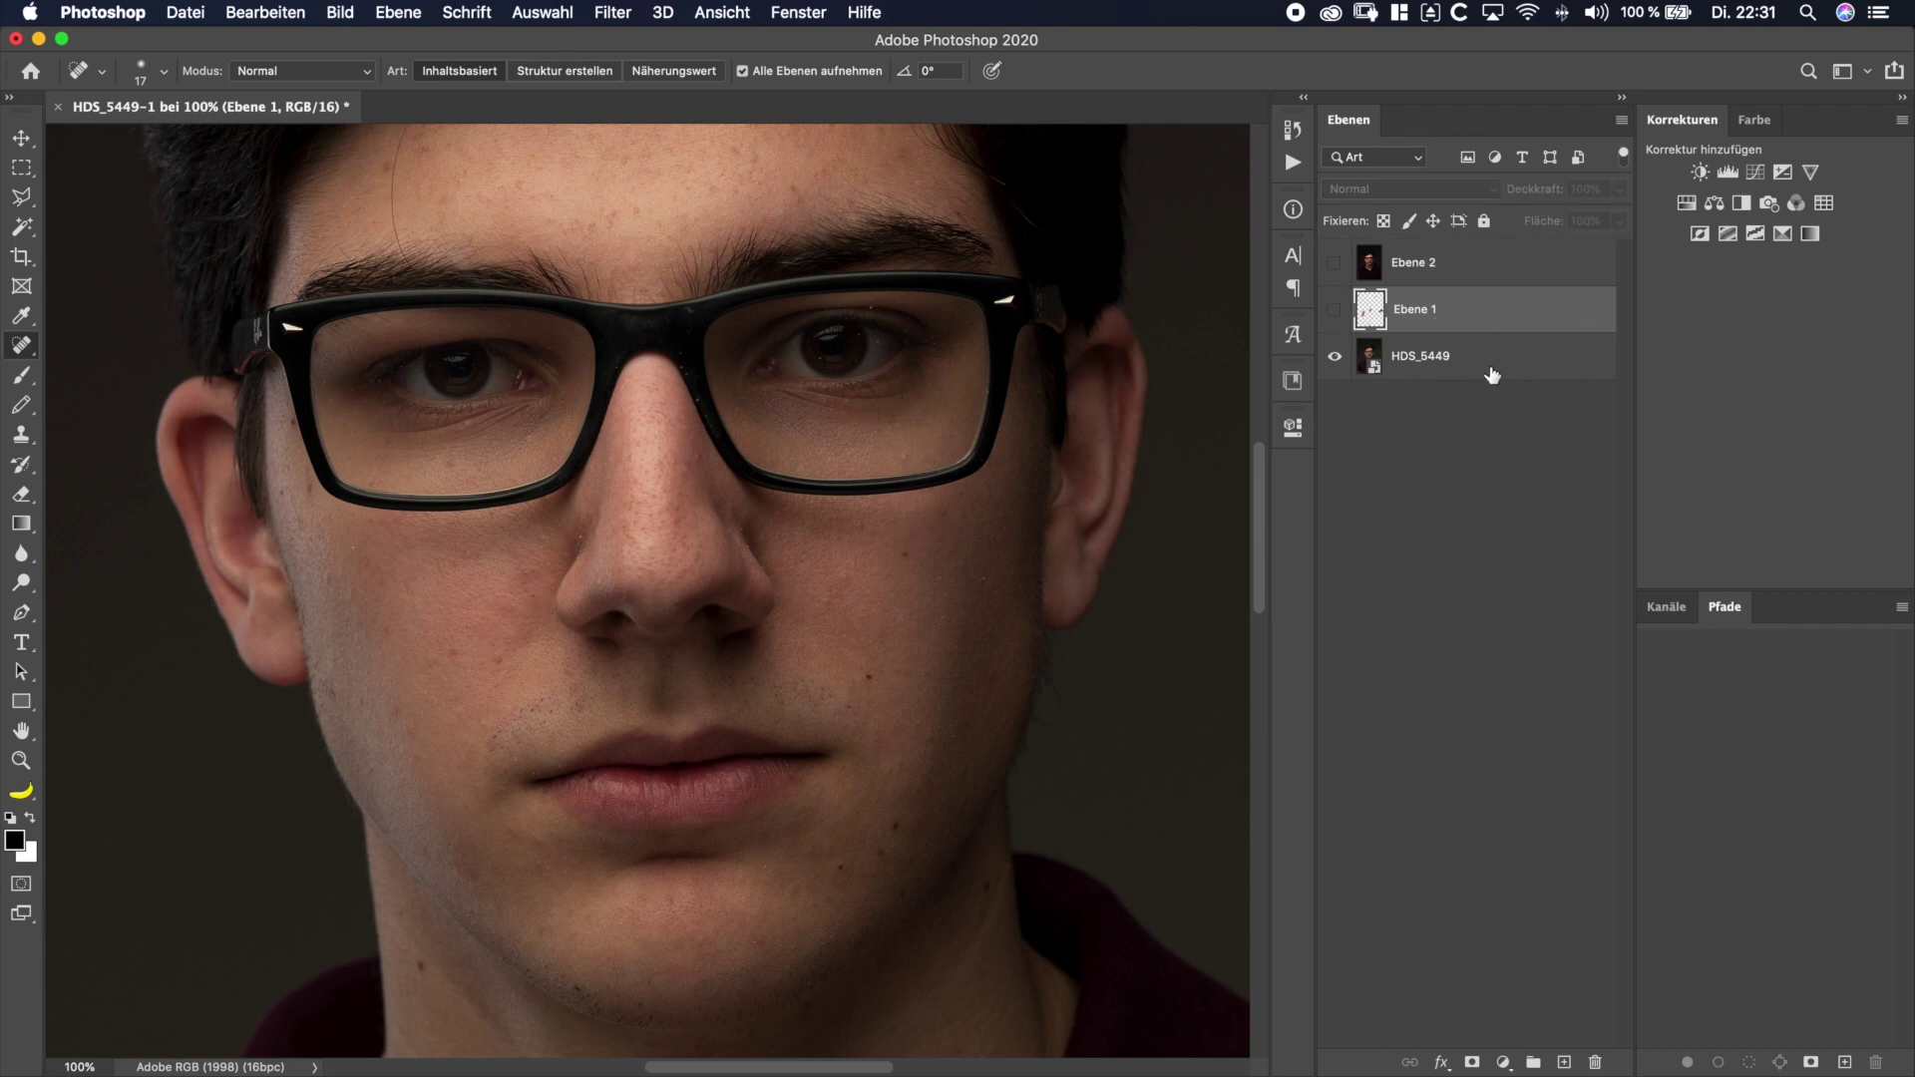
- Delete the contrast-boosted Ebene 2 and stamp all visible layers into a fresh merged Ebene 2
{"action": "key", "text": "cmd+z"}
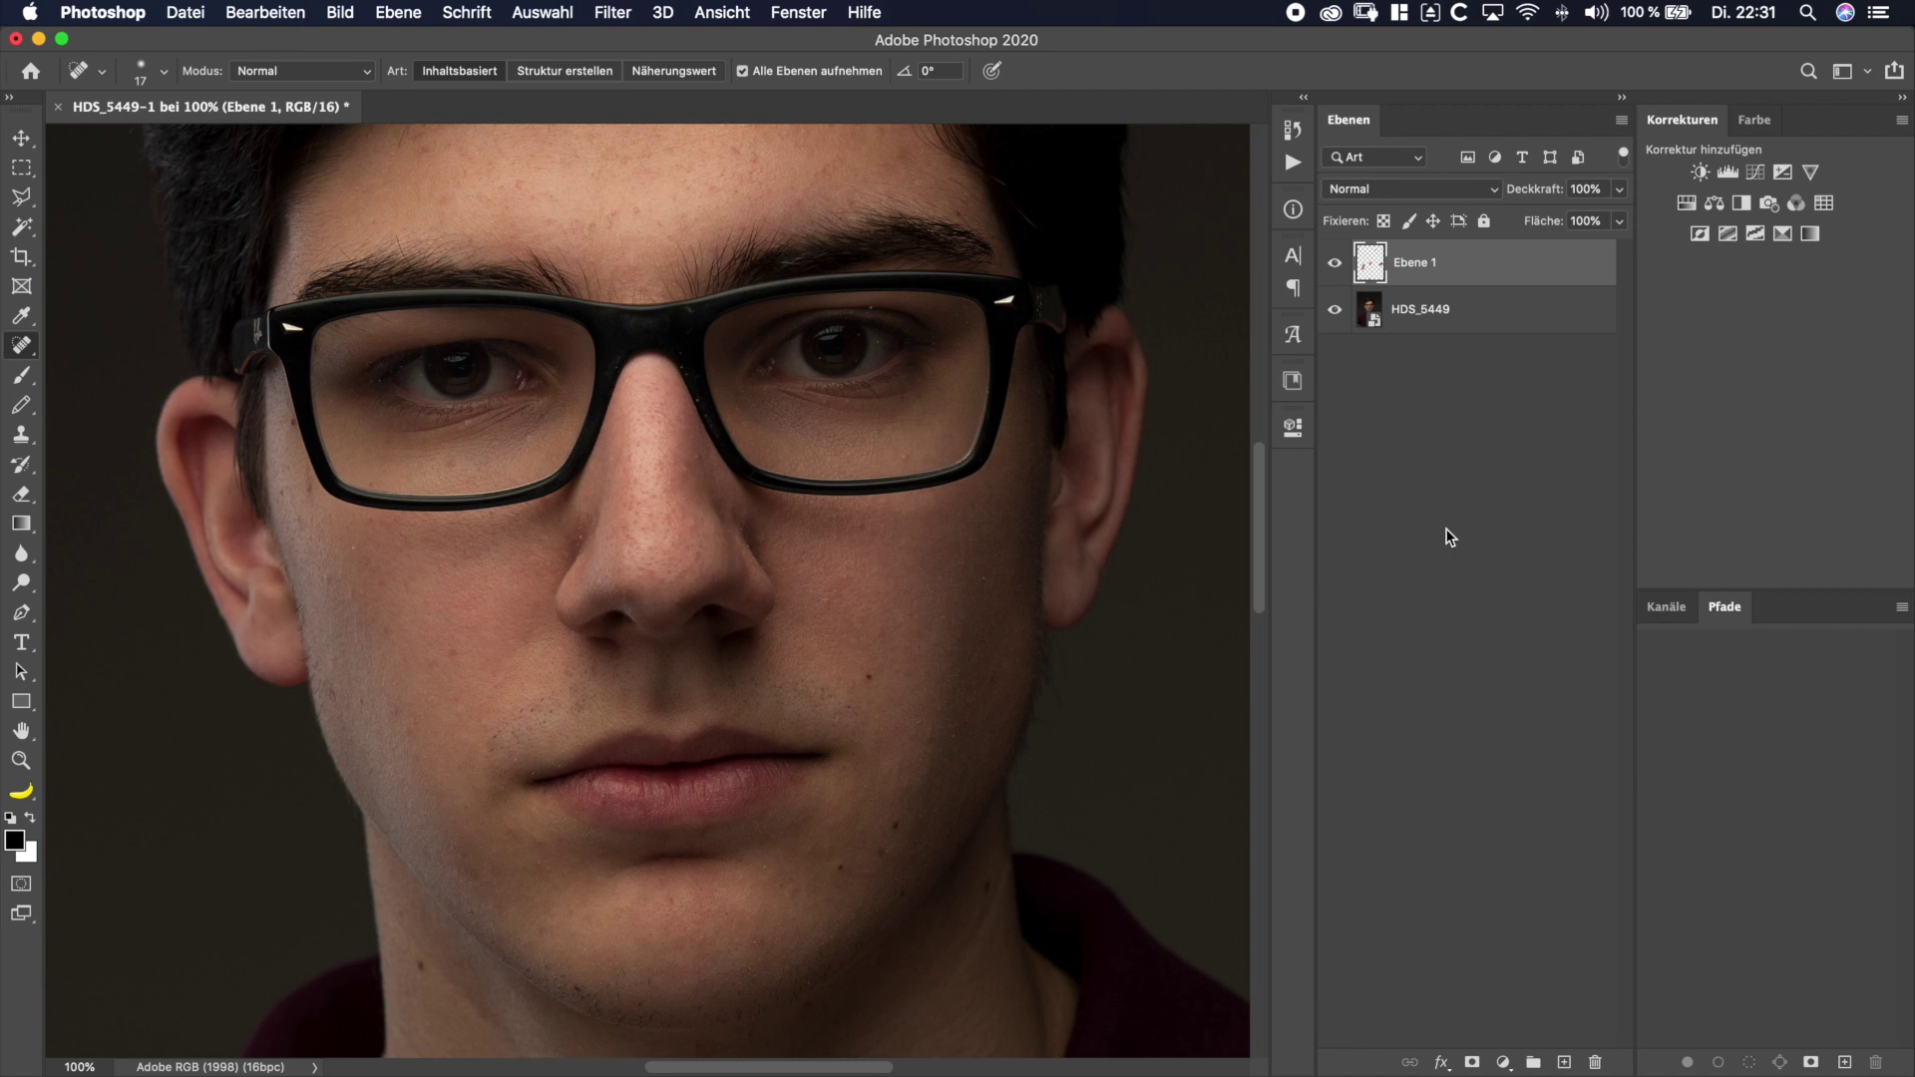
{"action": "key", "text": "super+minus"}
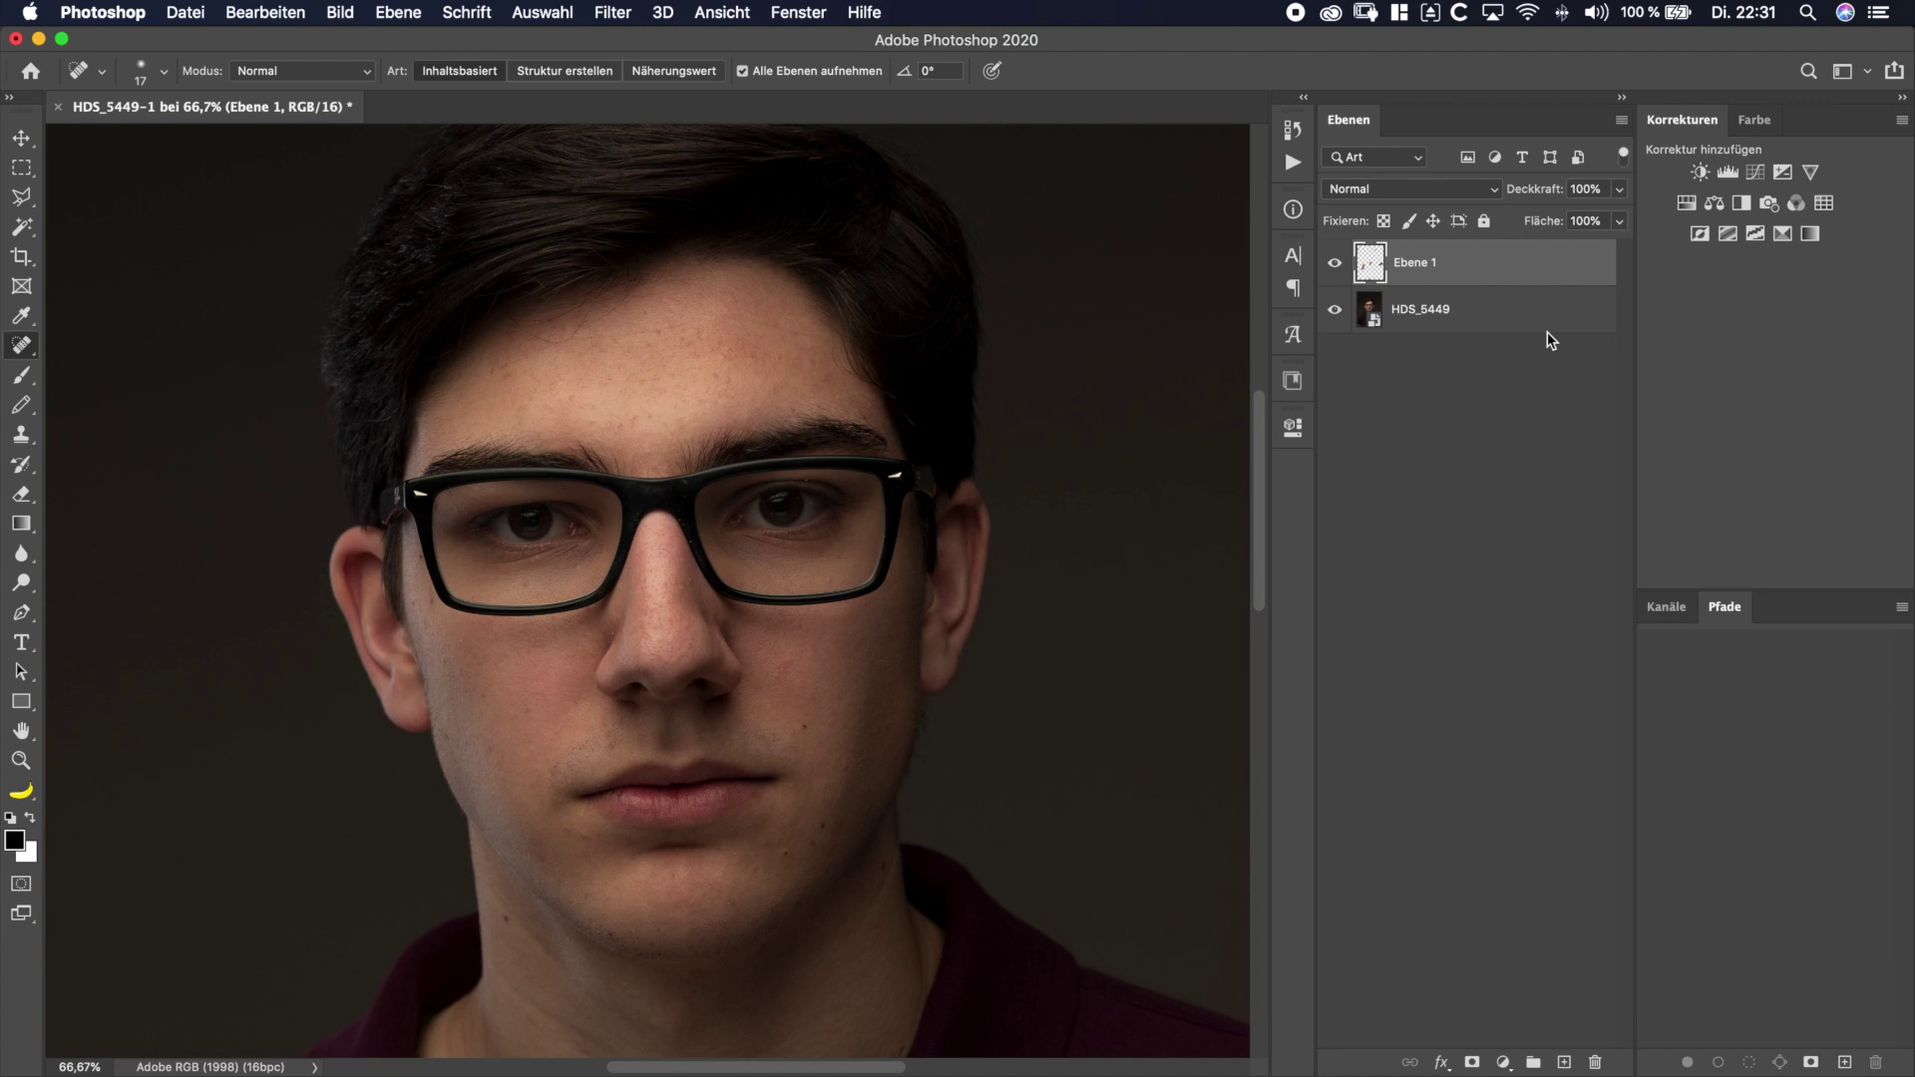
{"action": "key", "text": "super+alt+shift+e"}
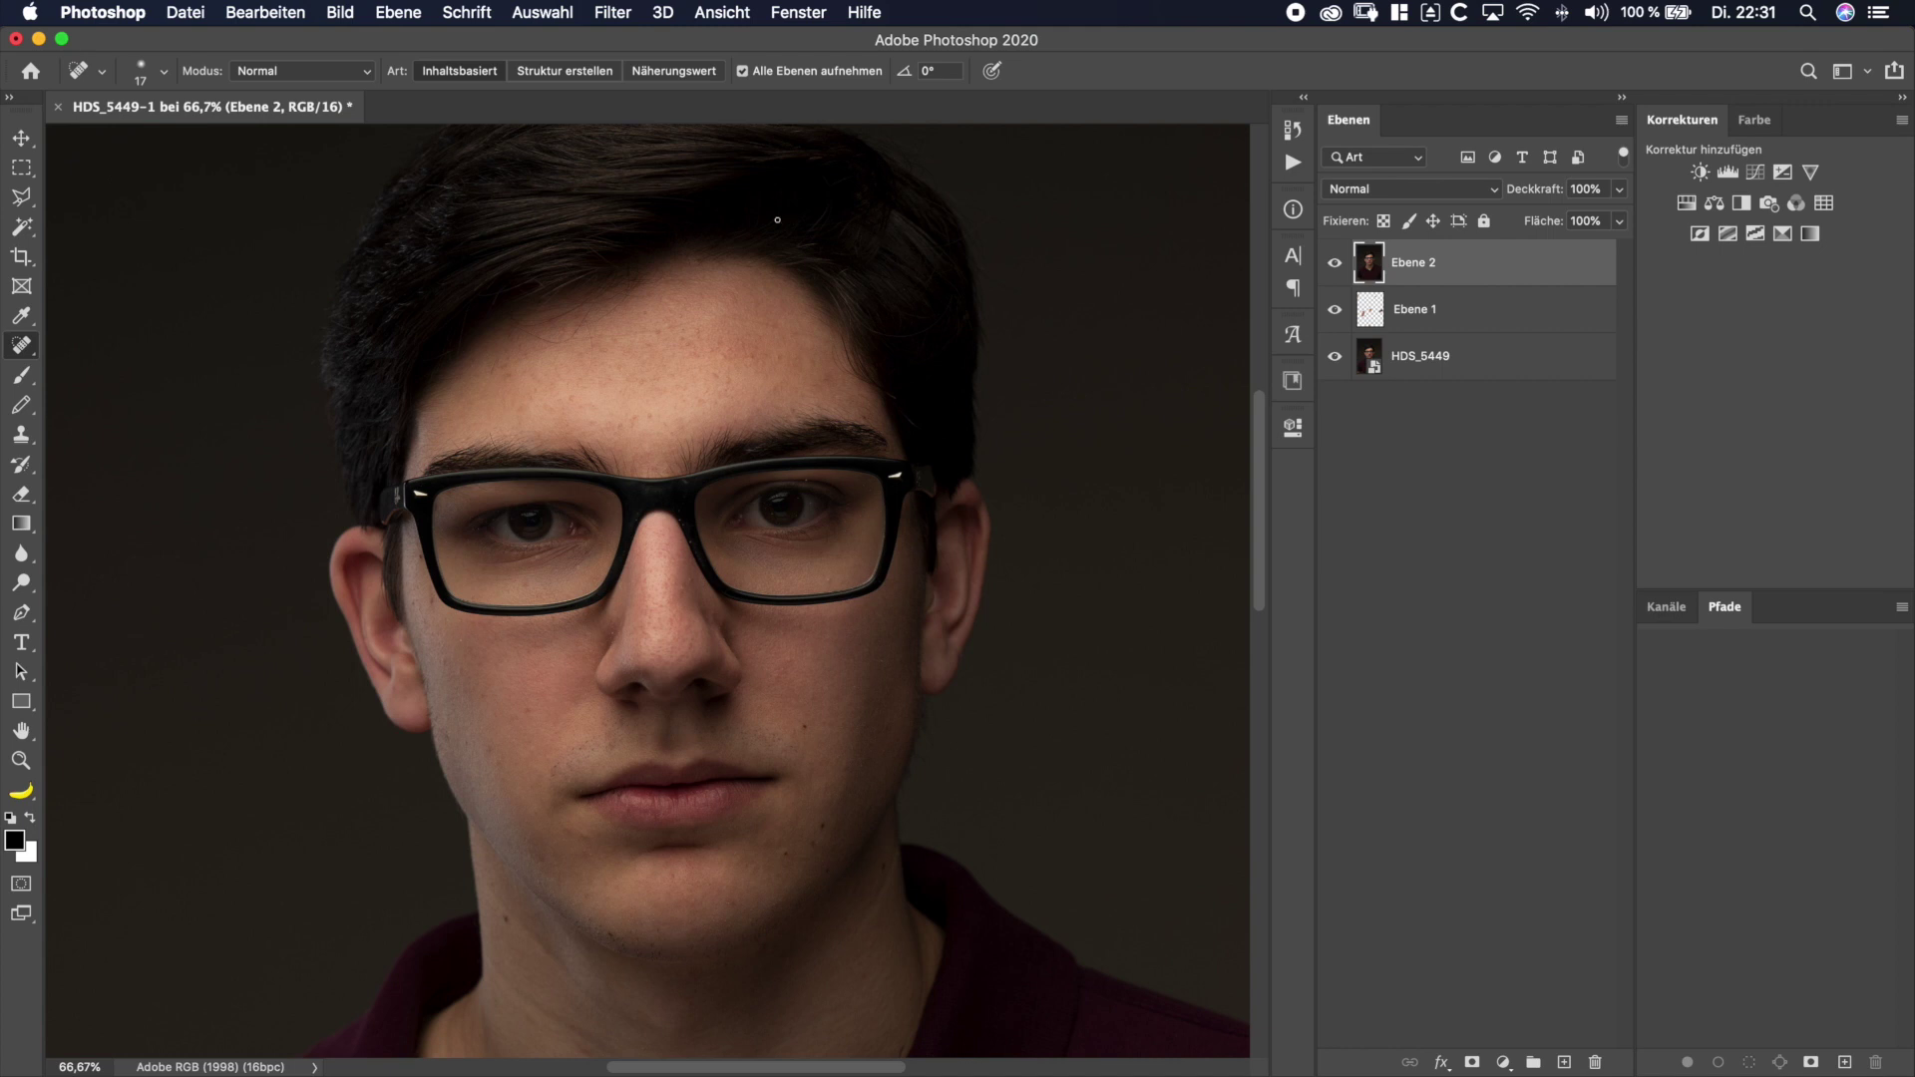
{"action": "left_click", "coordinate": [626, 20]}
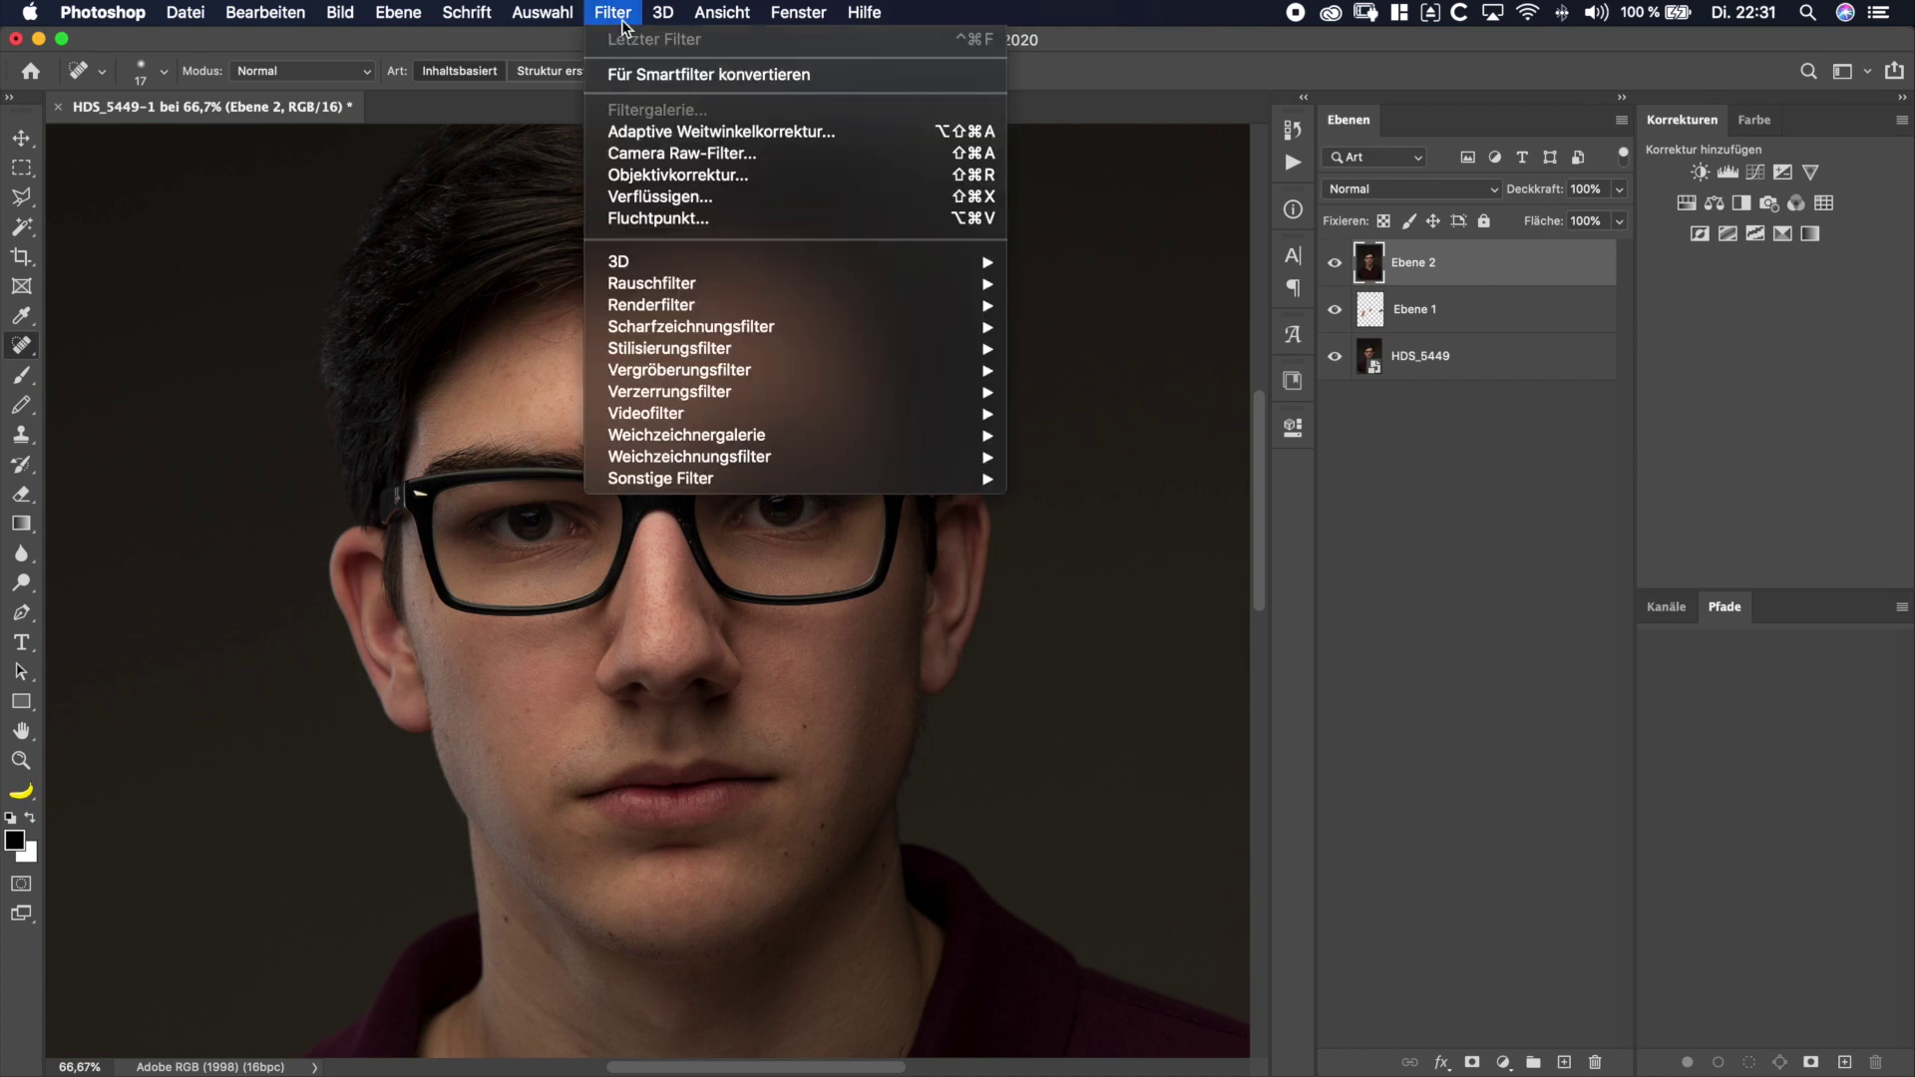
{"action": "mouse_move", "coordinate": [691, 457]}
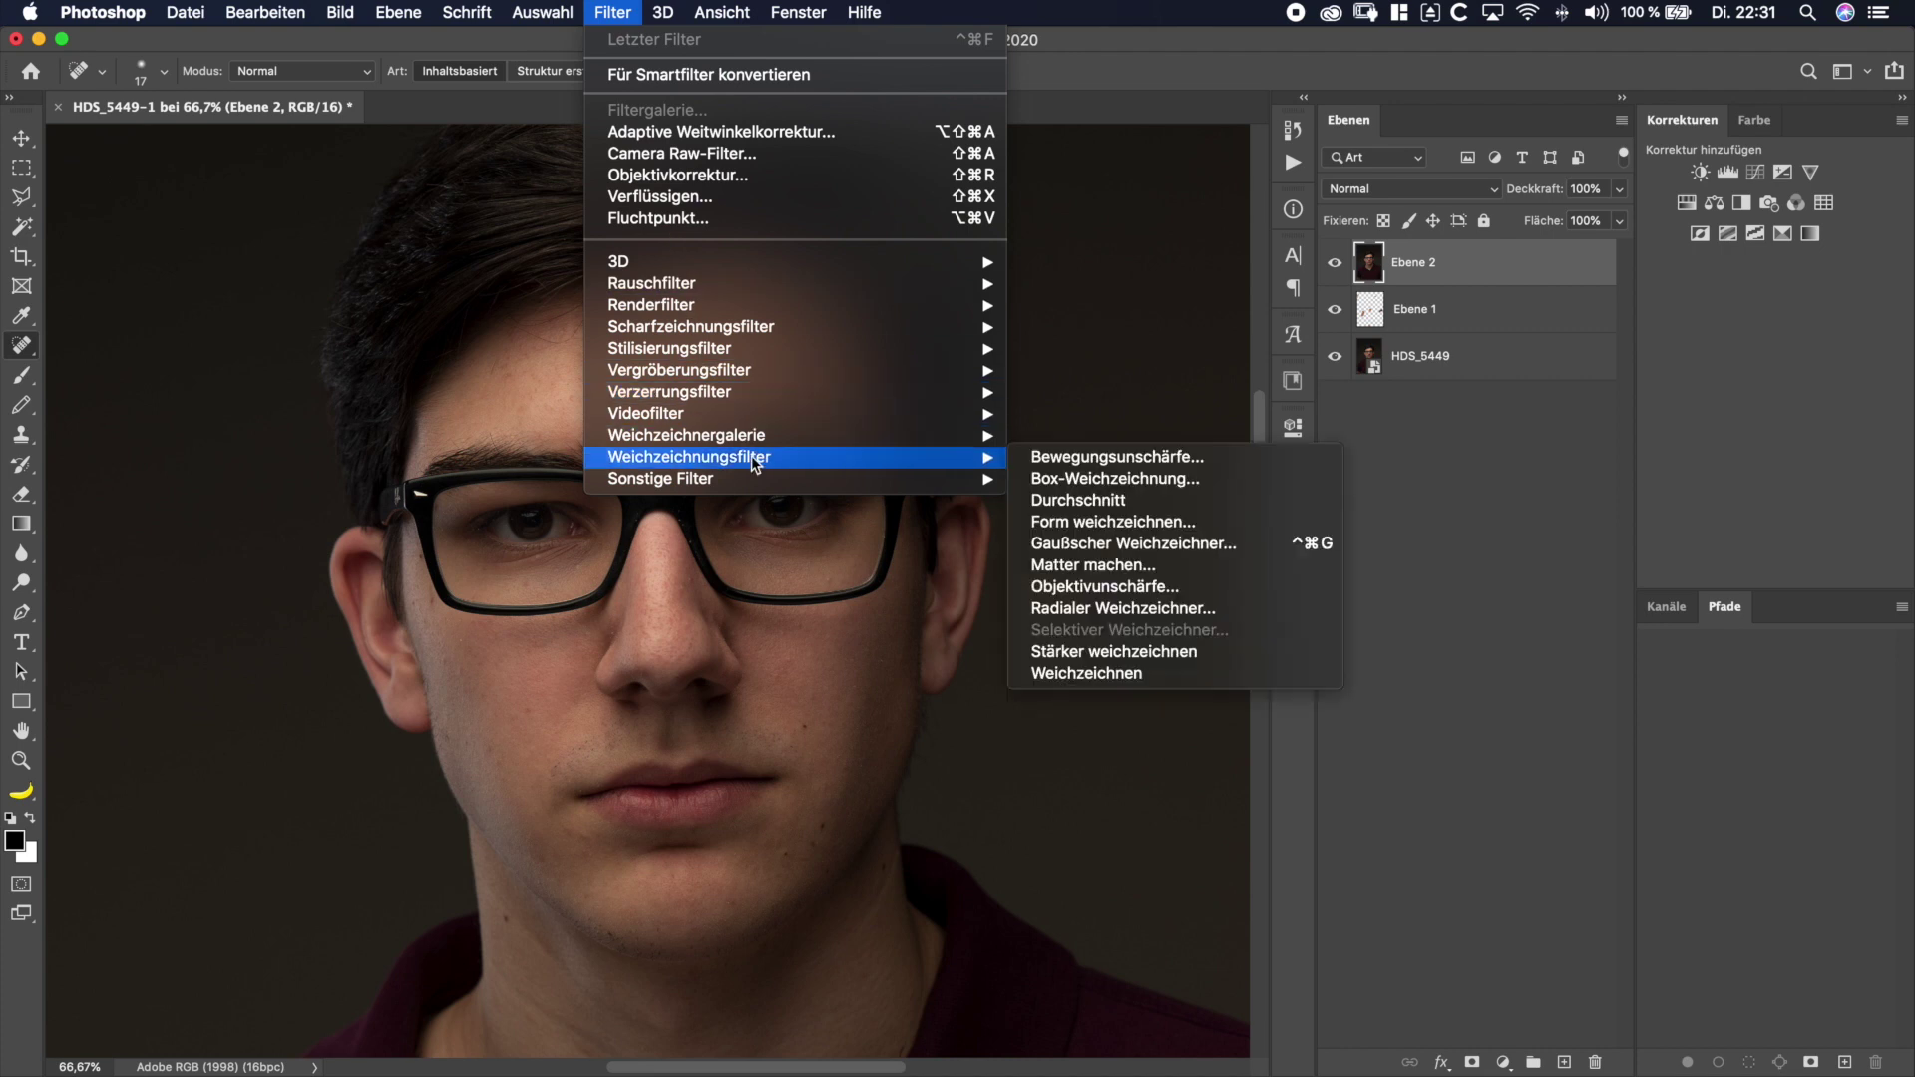
{"action": "left_click", "coordinate": [1216, 545]}
{"action": "left_click_drag", "start_coordinate": [948, 764], "coordinate": [1033, 777]}
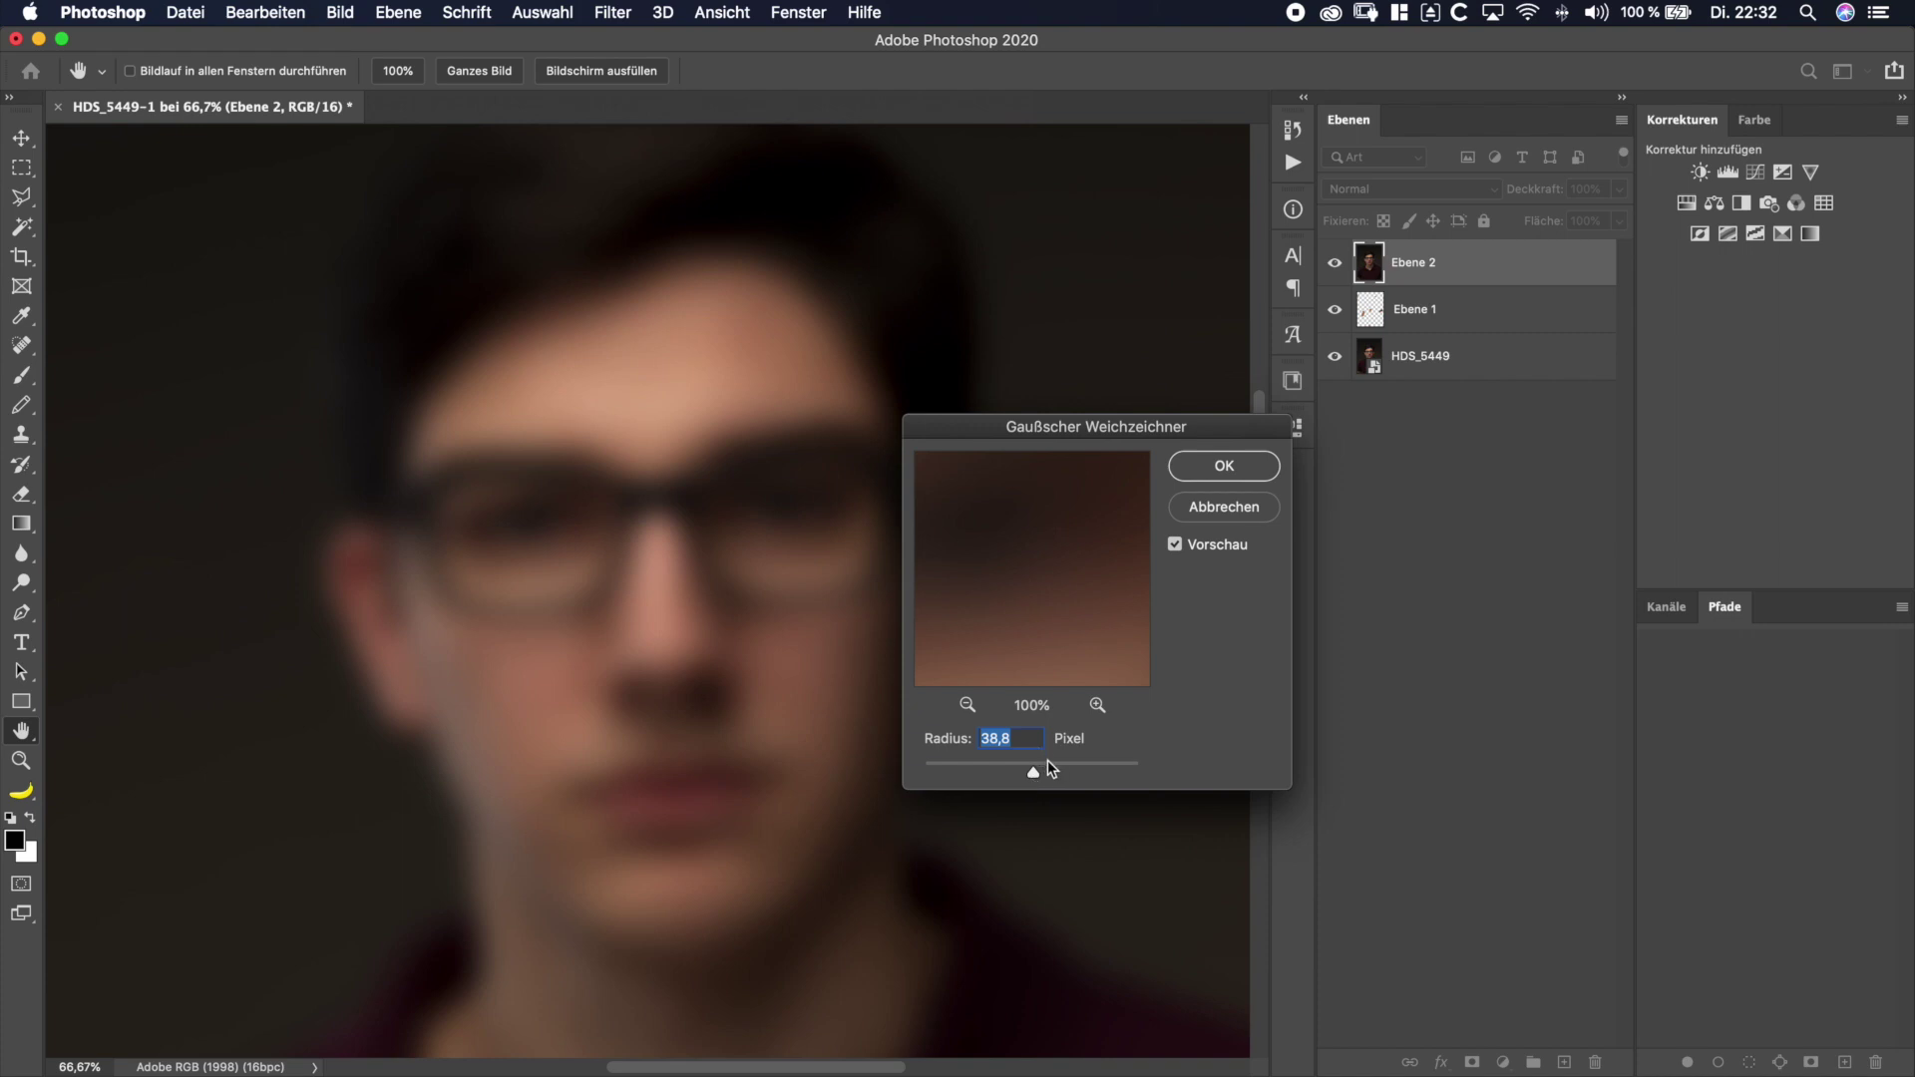
{"action": "left_click", "coordinate": [1204, 474]}
{"action": "key", "text": "j"}
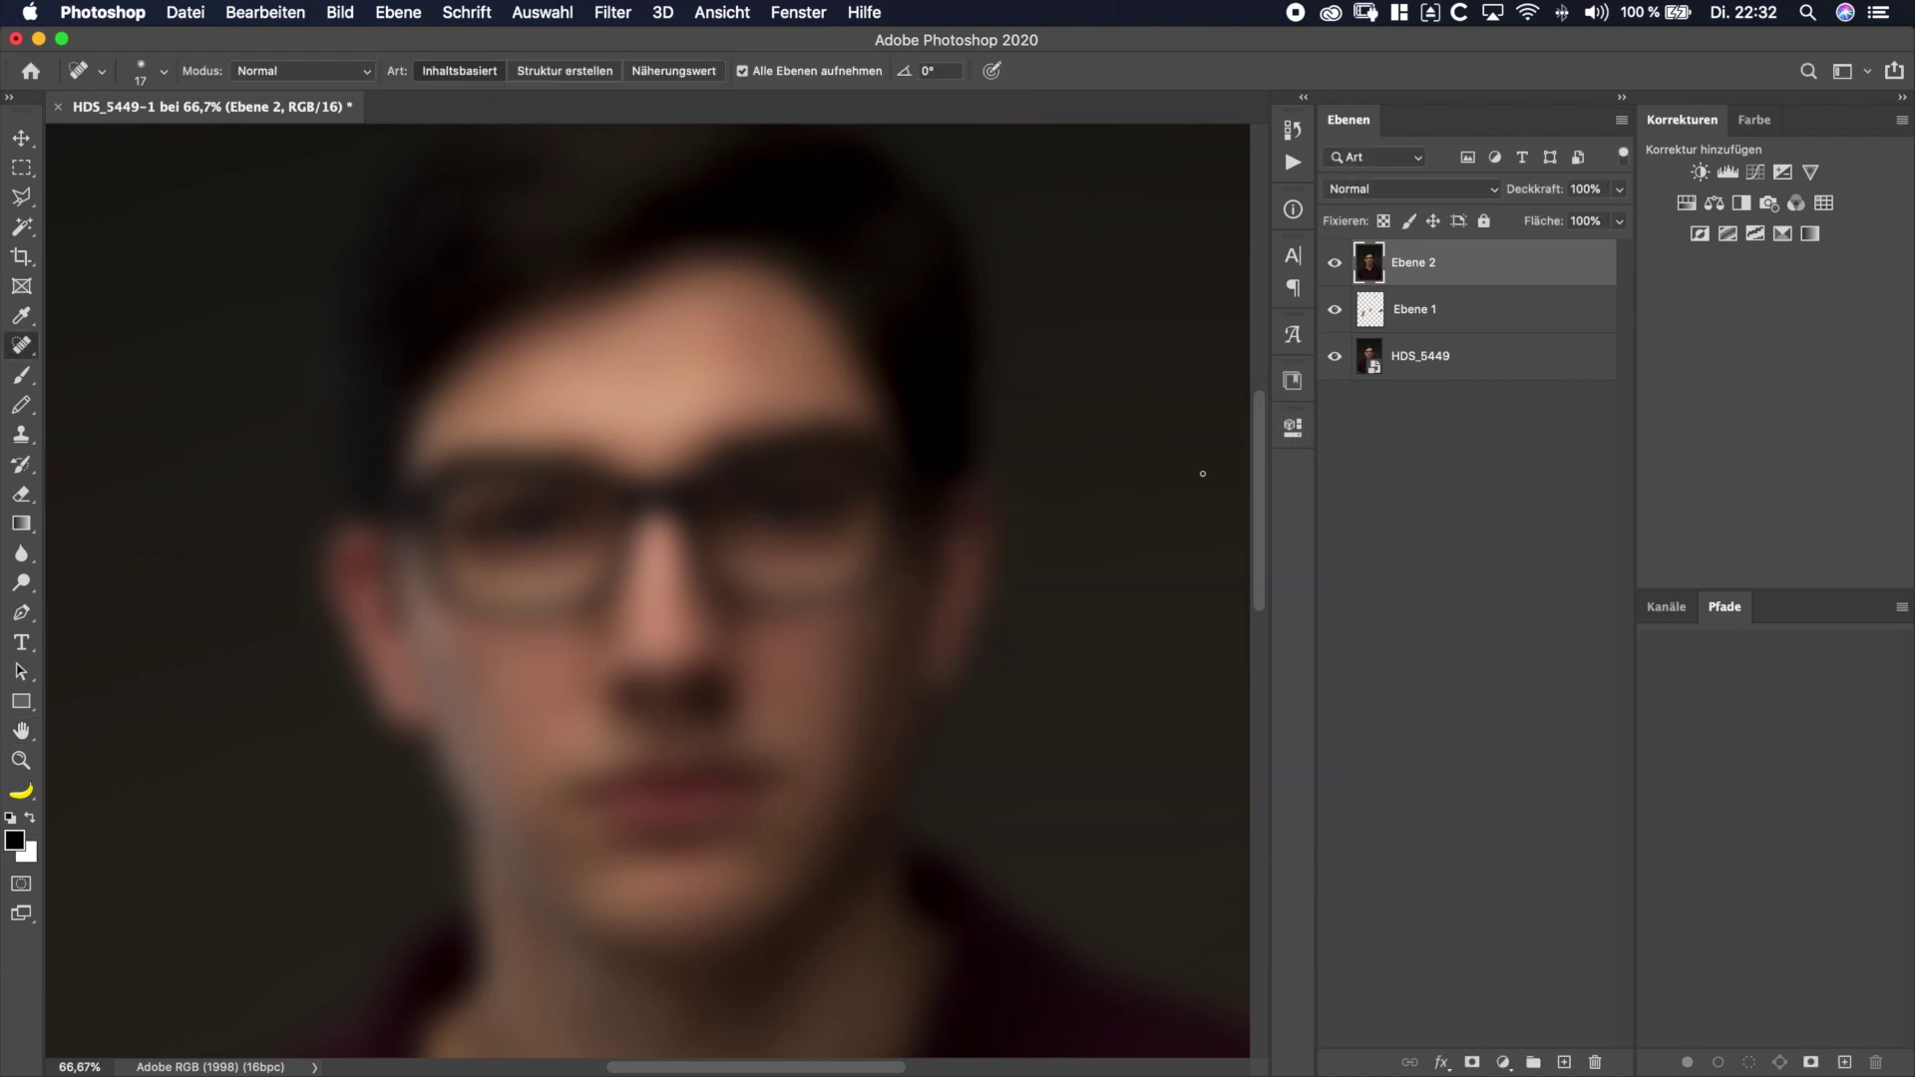
{"action": "left_click", "coordinate": [1338, 278]}
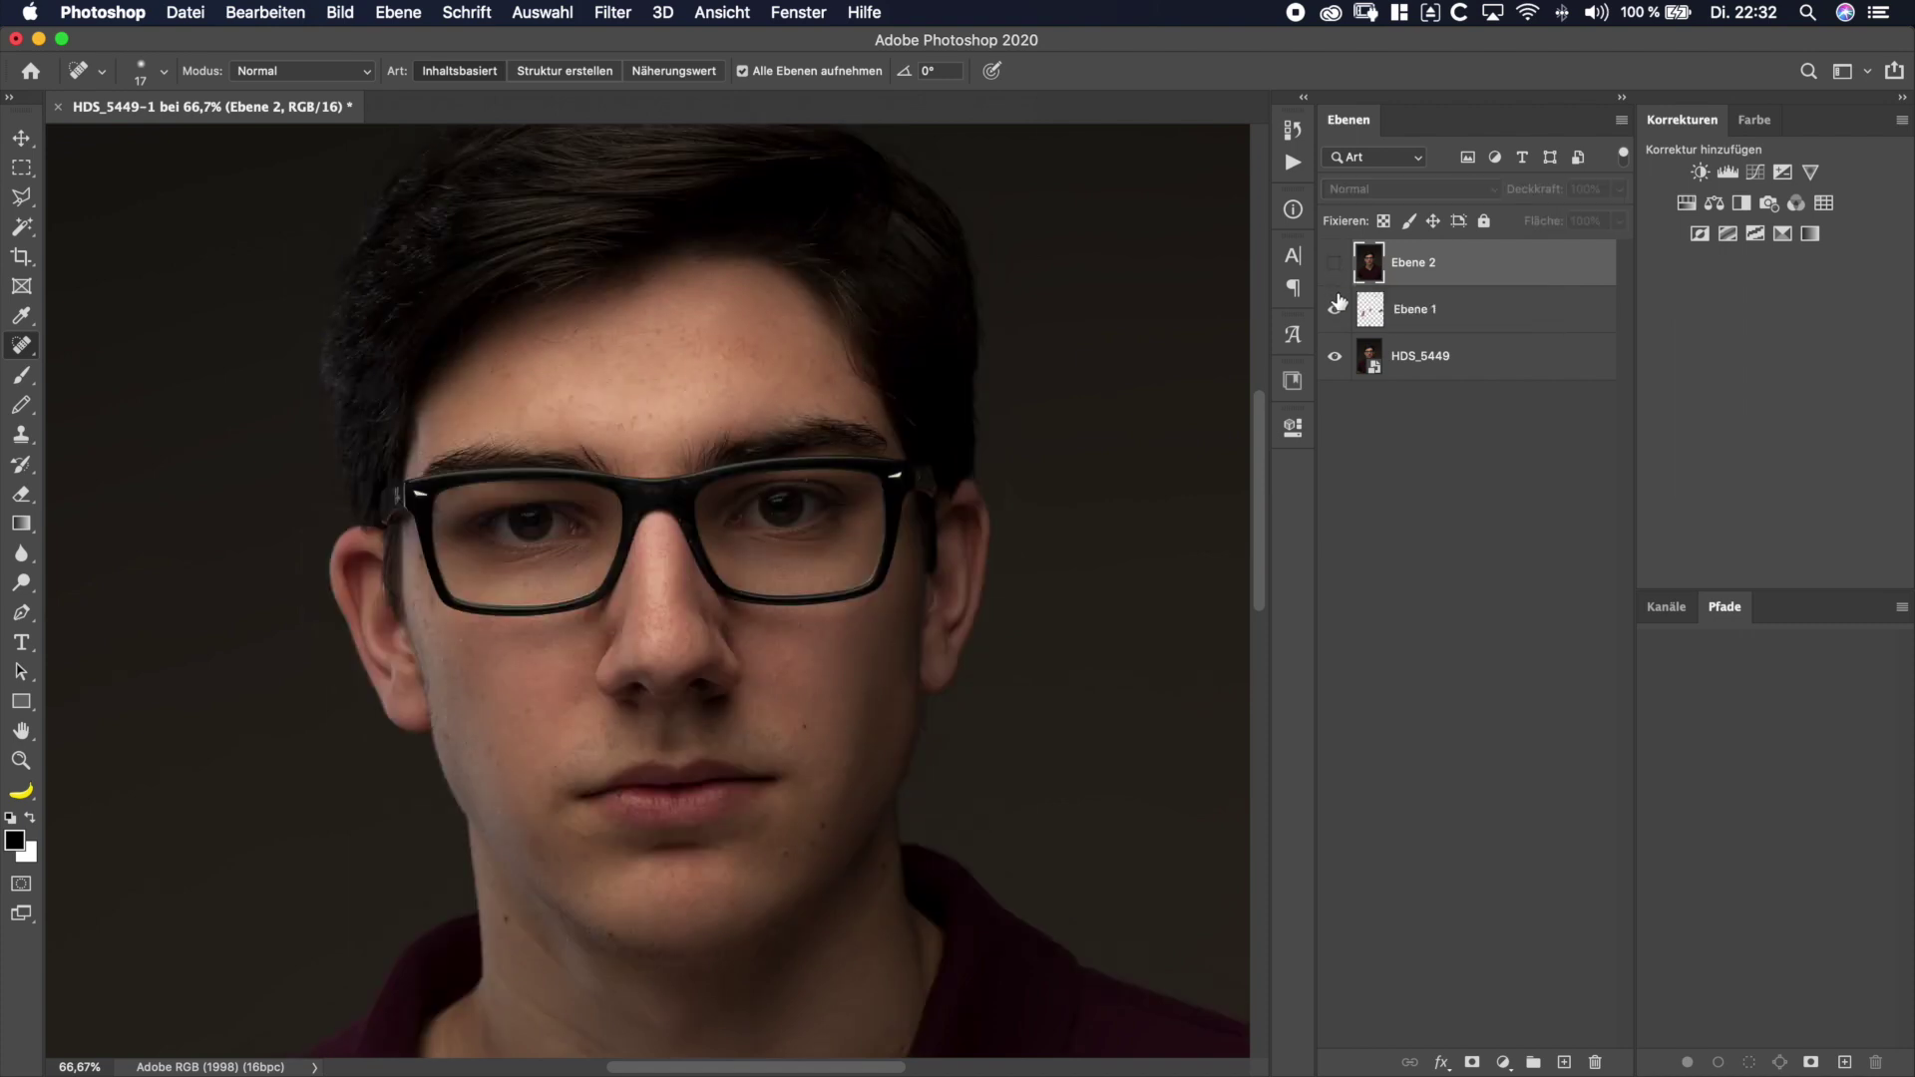
{"action": "left_click", "coordinate": [1336, 280]}
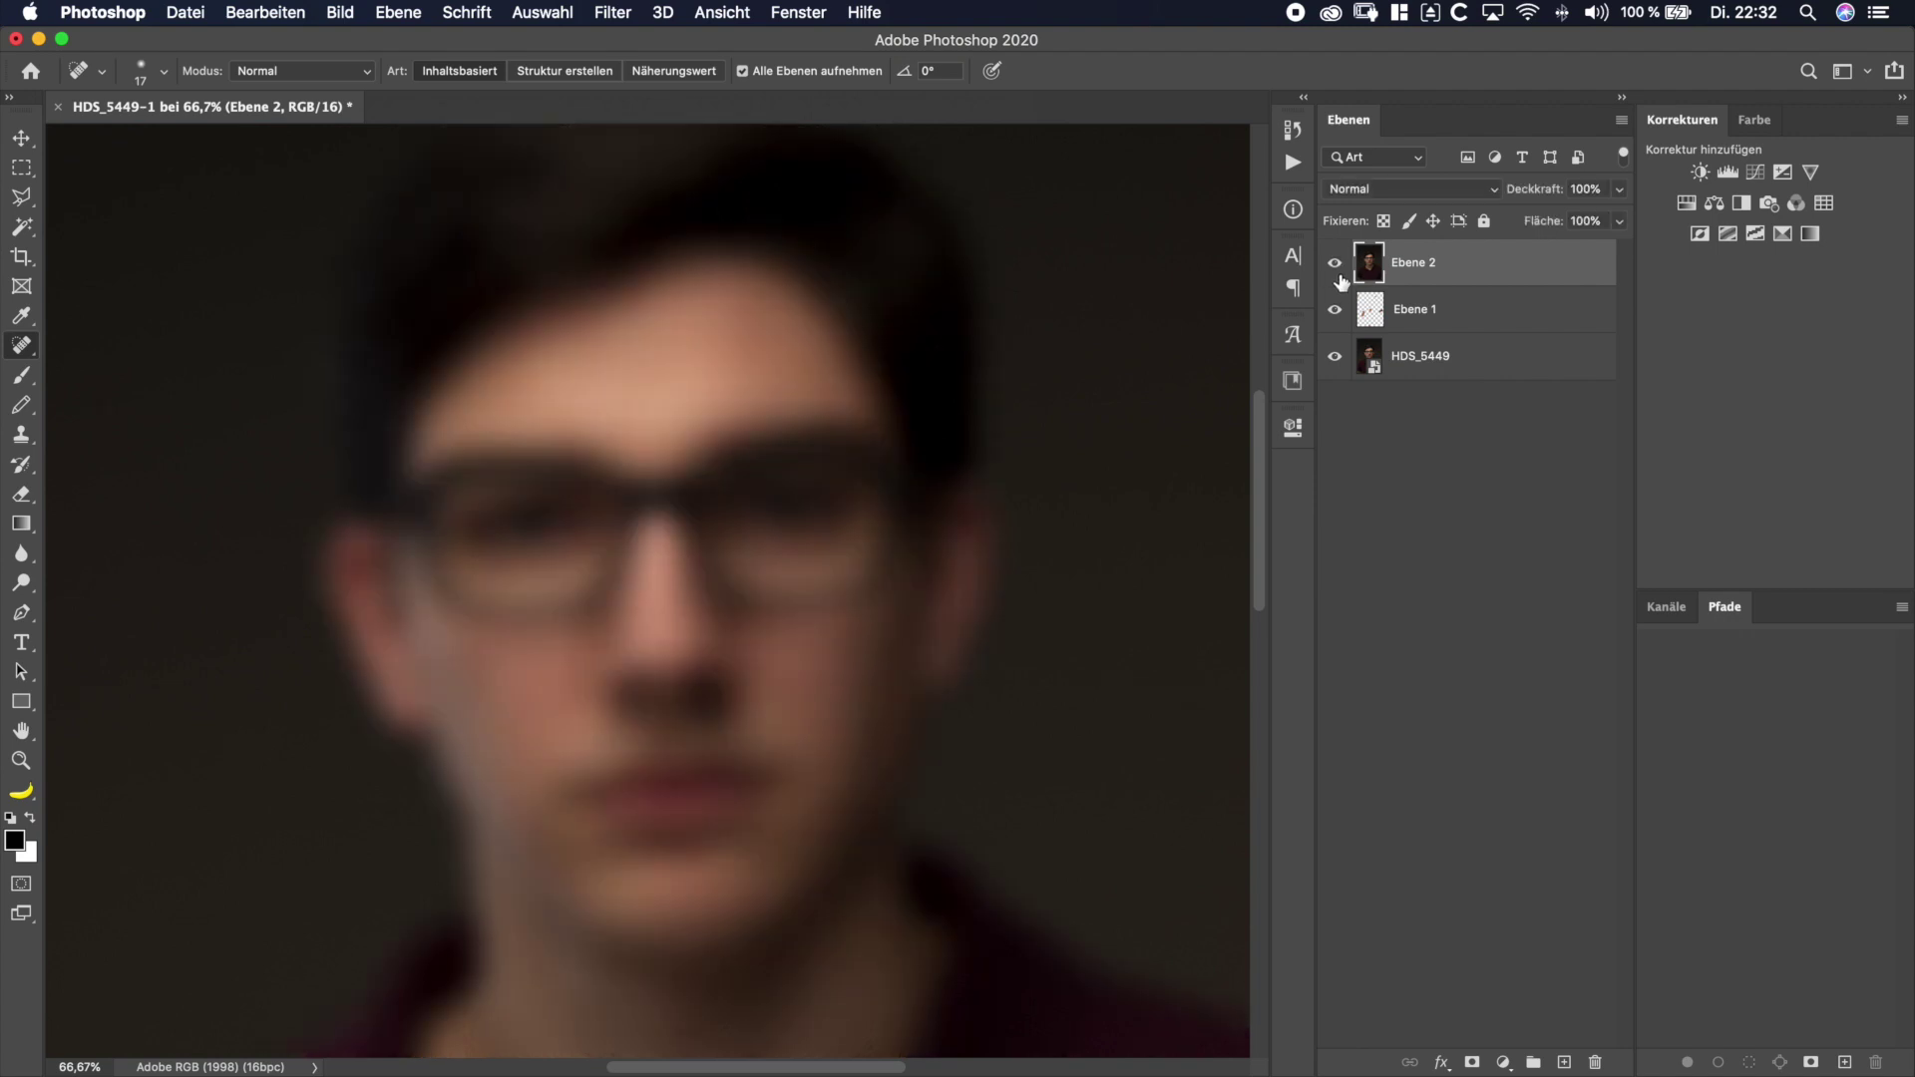
{"action": "key", "text": "super+z"}
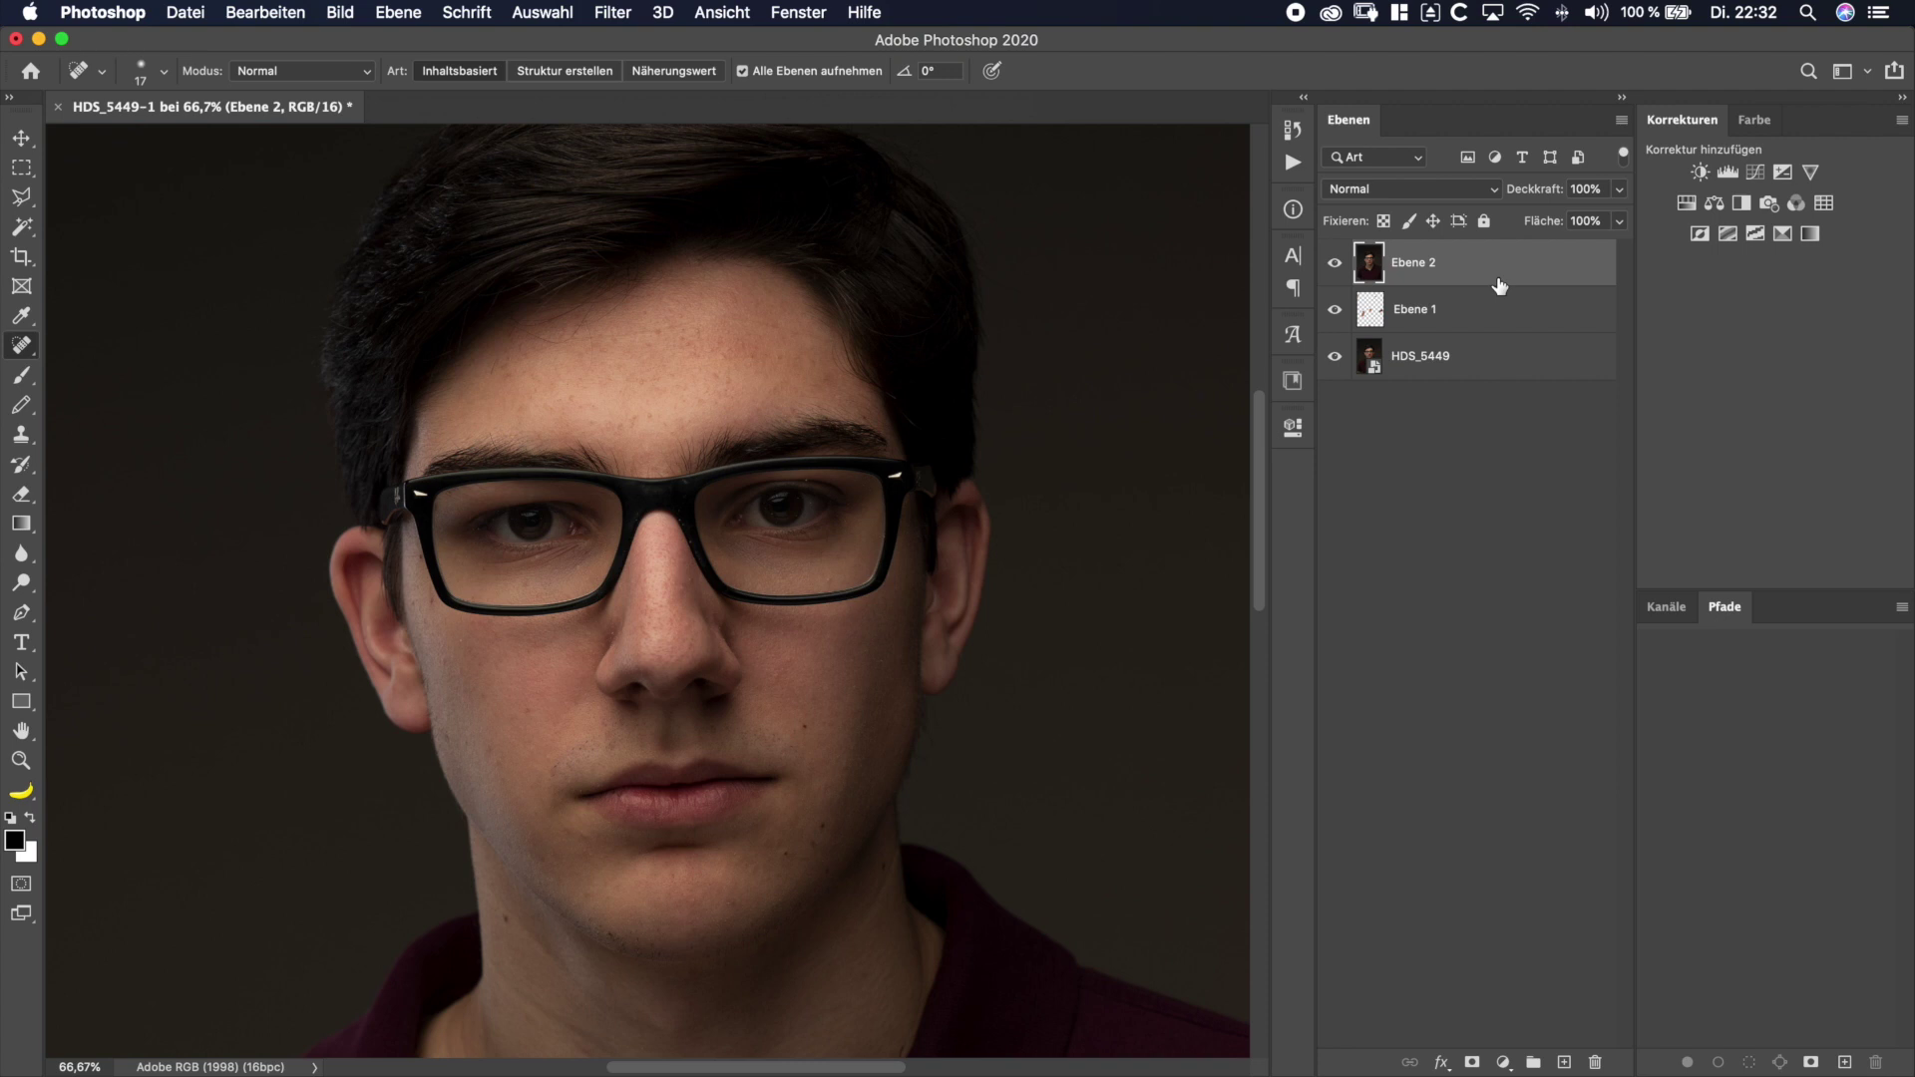
{"action": "left_click", "coordinate": [626, 14]}
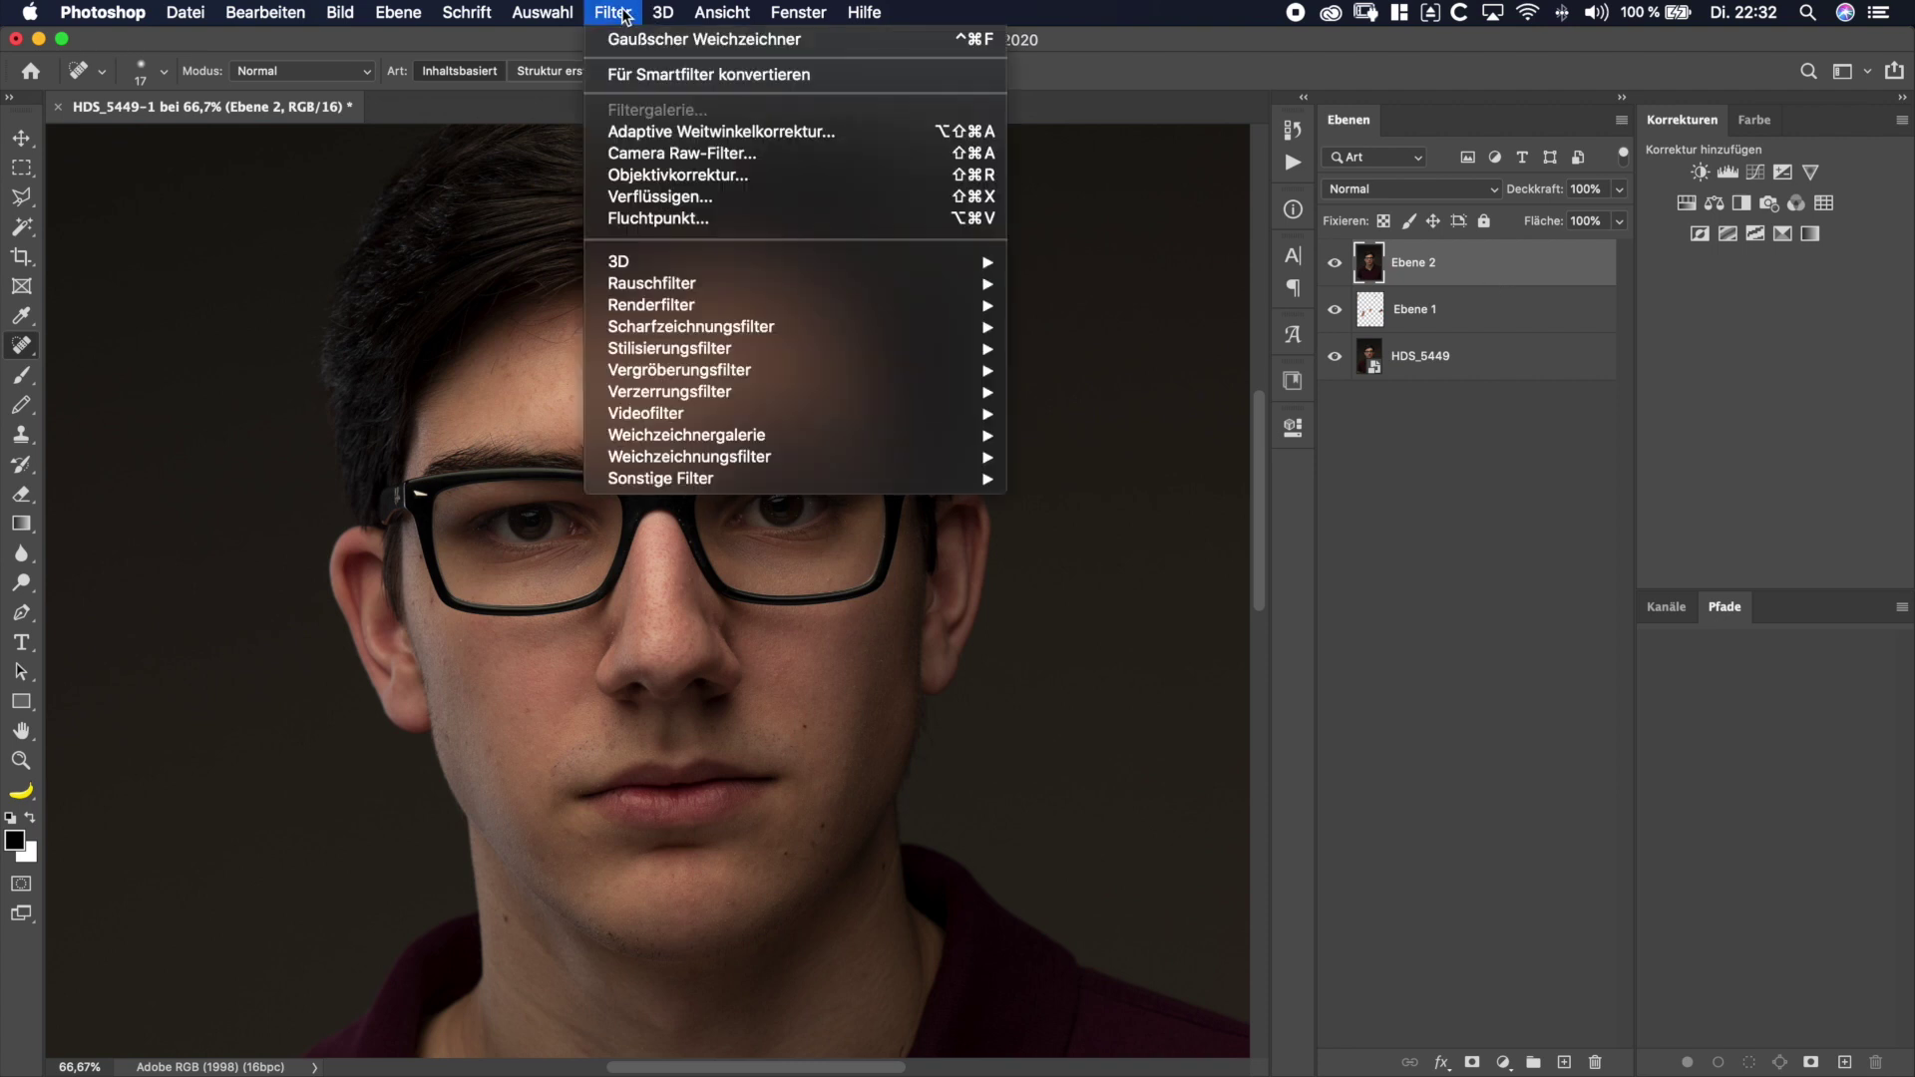
- Convert Ebene 2 for smart filters and apply a 38,8-pixel Gaussian blur
{"action": "left_click", "coordinate": [643, 70]}
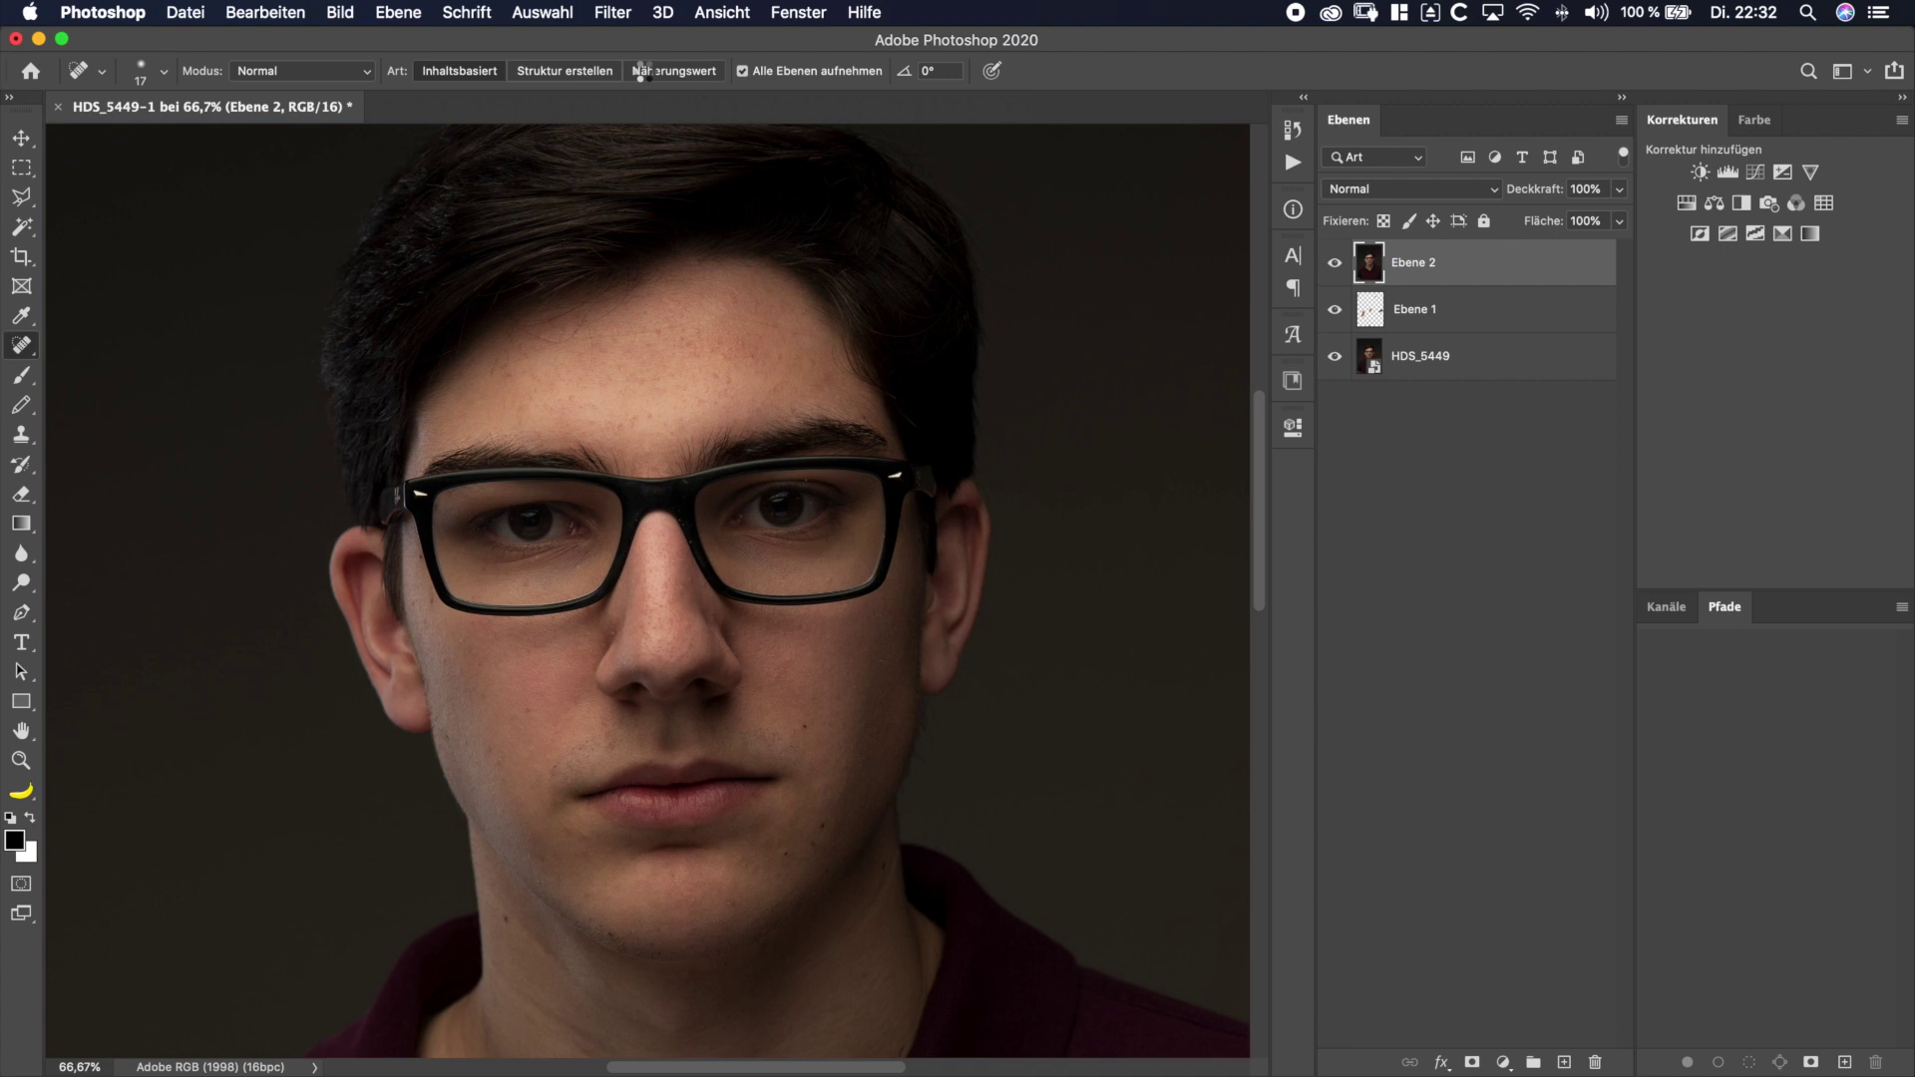
{"action": "left_click", "coordinate": [620, 14]}
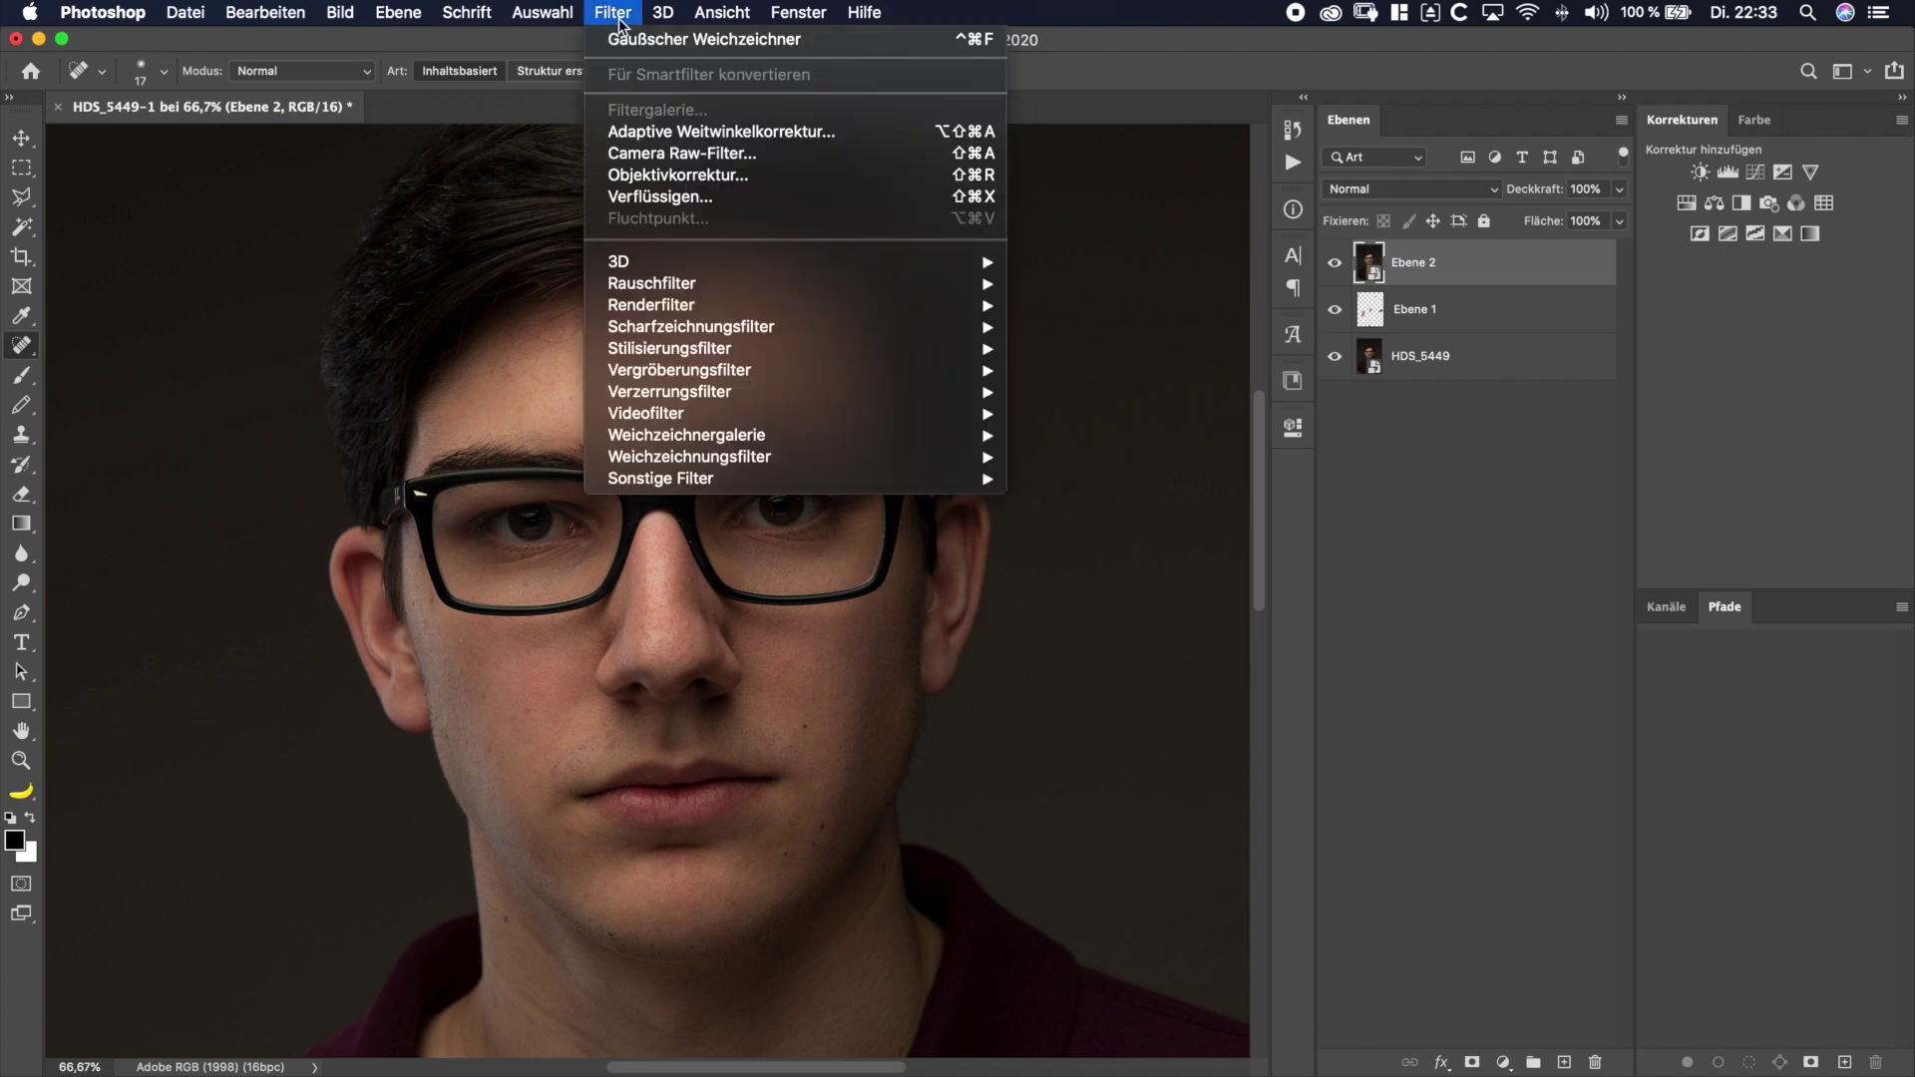
{"action": "left_click", "coordinate": [627, 38]}
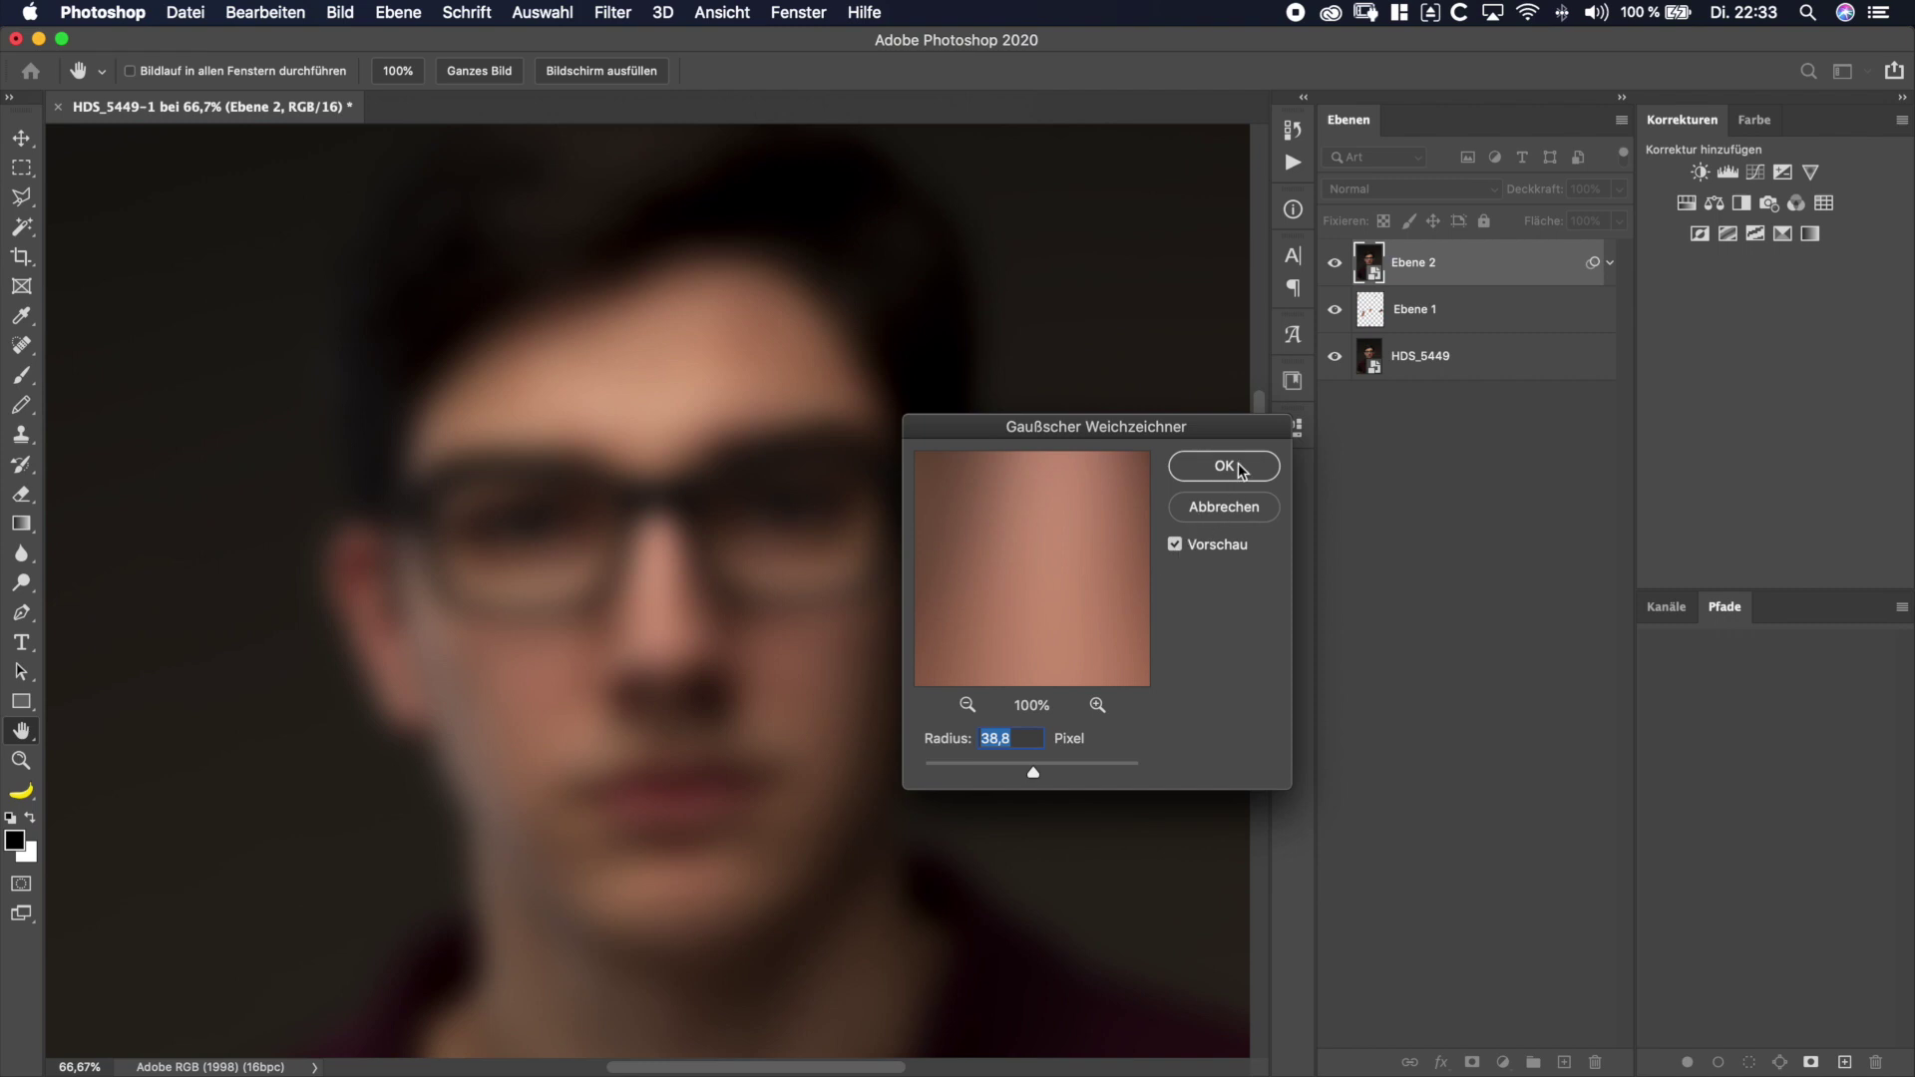
{"action": "left_click", "coordinate": [1237, 468]}
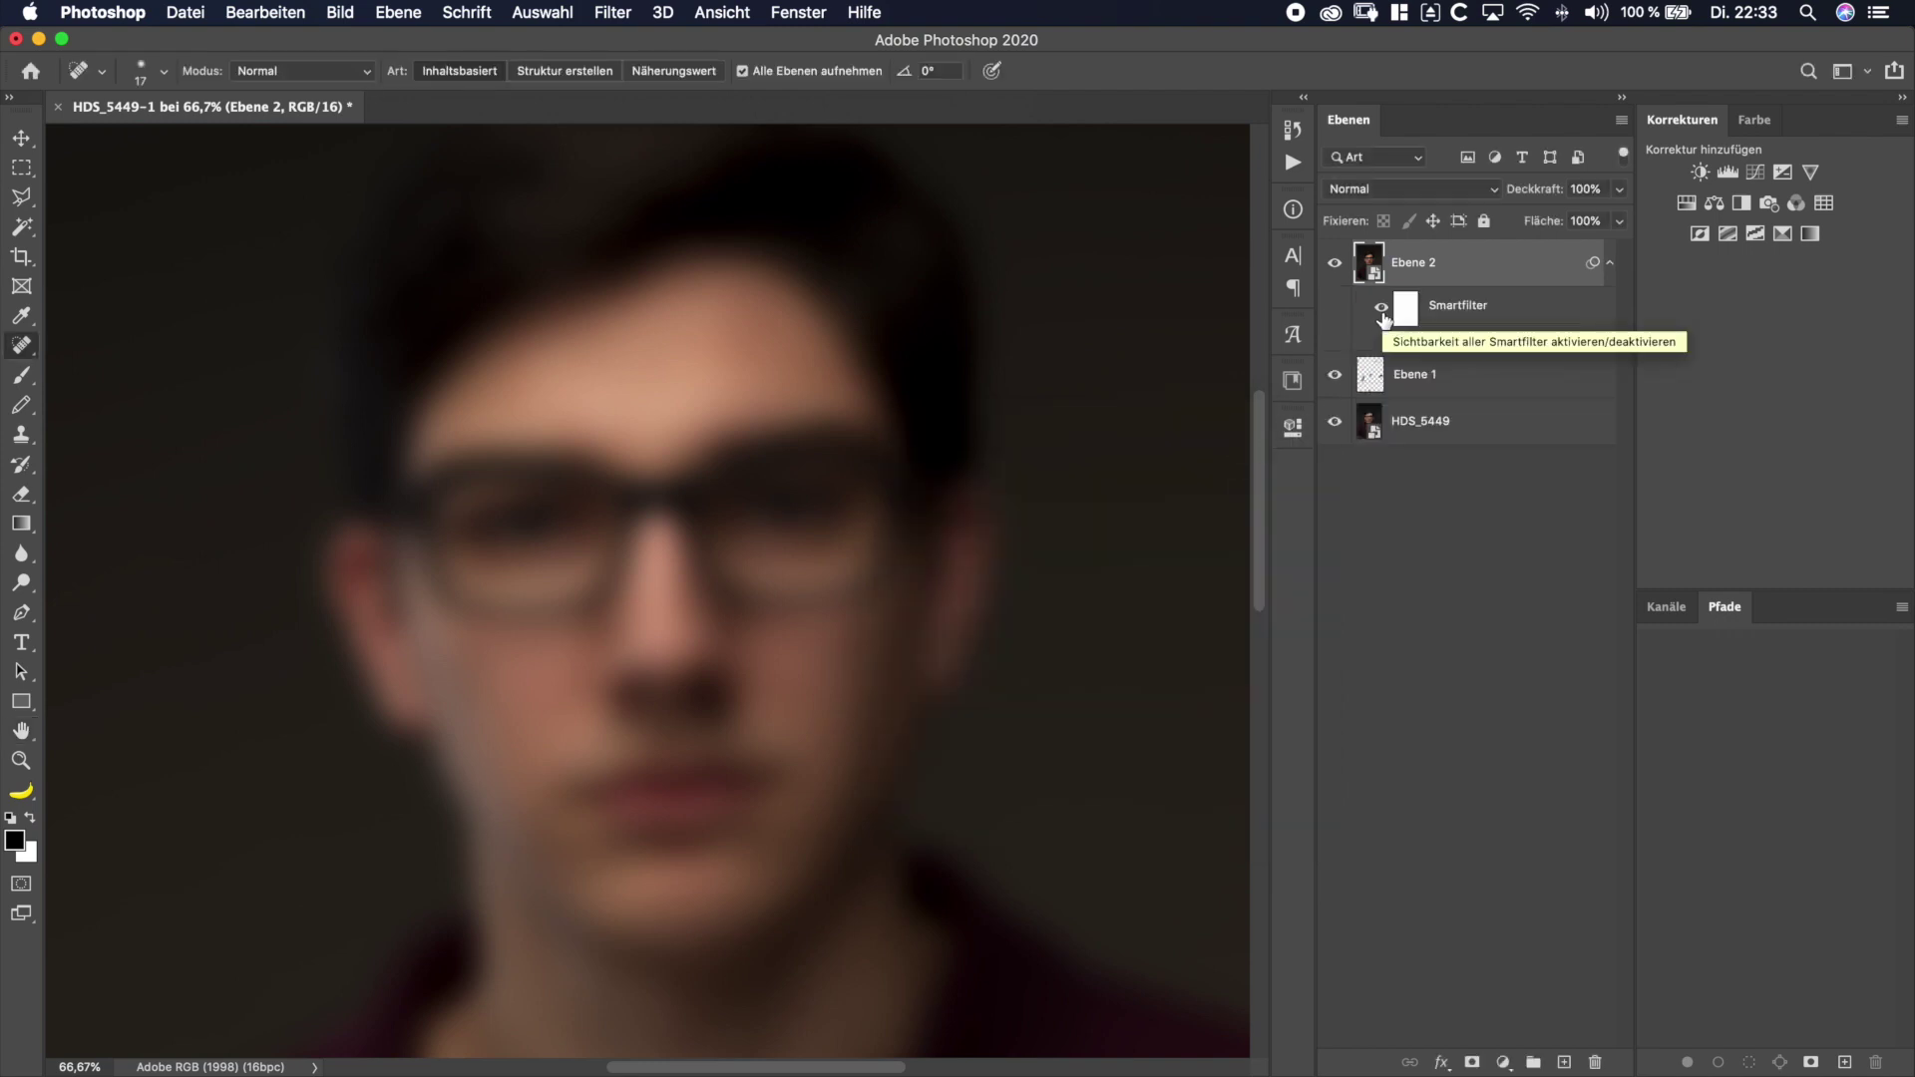
- Toggle the blur smart filter off and on to compare, then hide Ebene 2
{"action": "left_click", "coordinate": [1401, 340]}
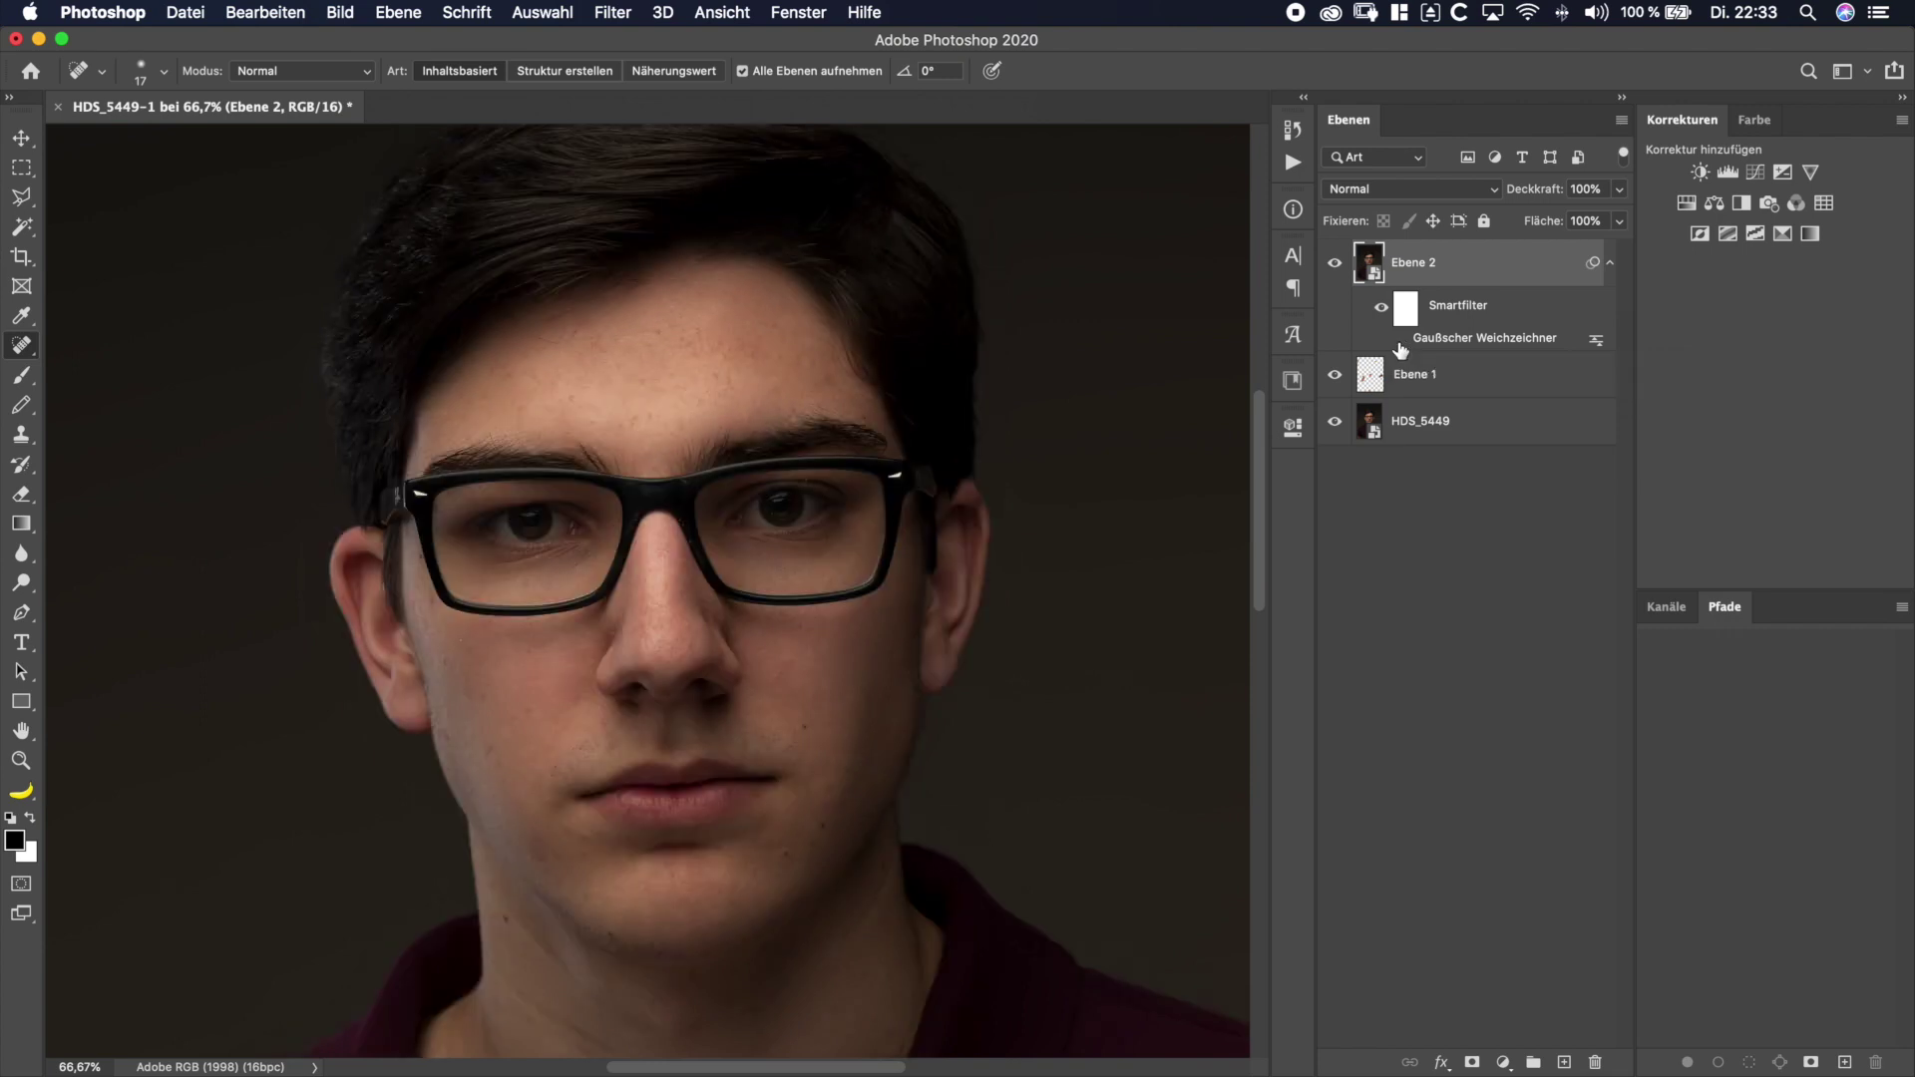
{"action": "left_click", "coordinate": [1400, 340]}
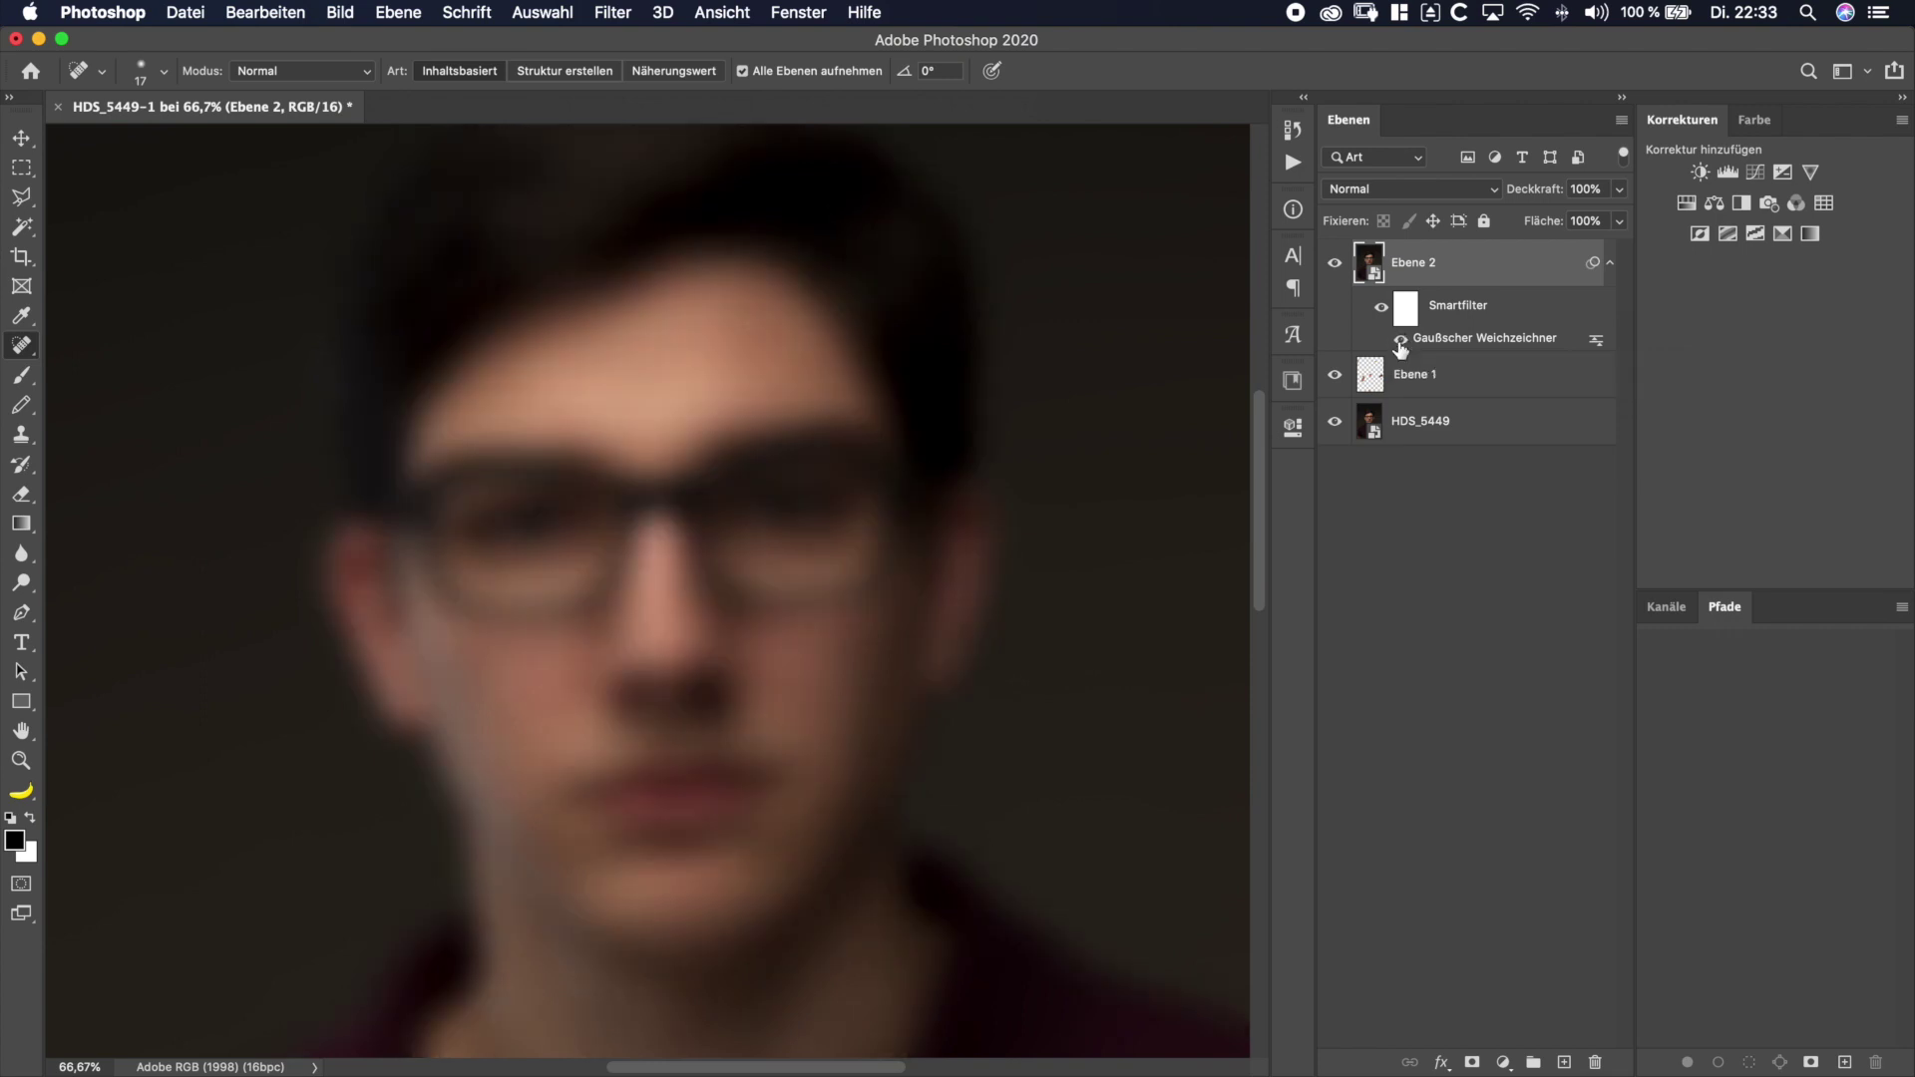
{"action": "left_click", "coordinate": [1334, 265]}
{"action": "left_click", "coordinate": [1453, 384]}
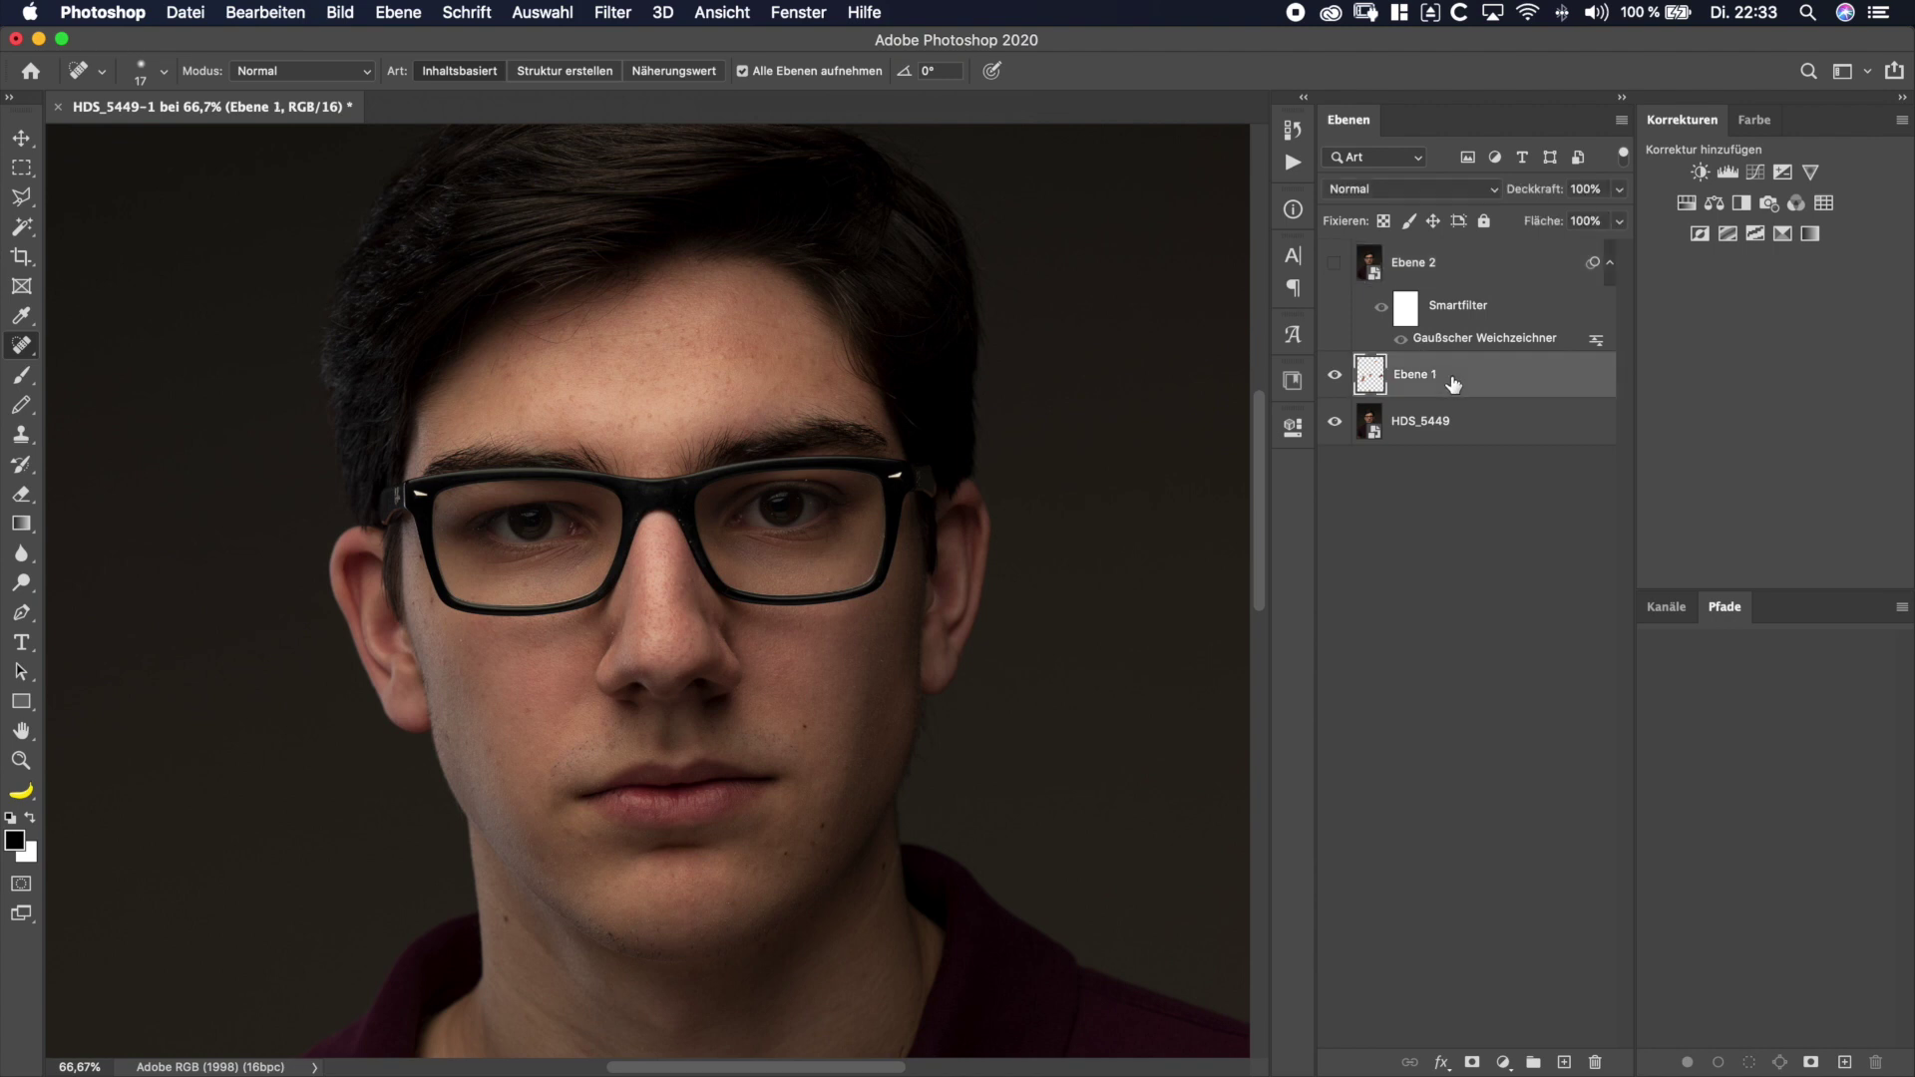
- Stamp the visible image into Ebene 3, convert it for smart filters, and move the Gaussian blur onto it
{"action": "key", "text": "super+alt+shift+e"}
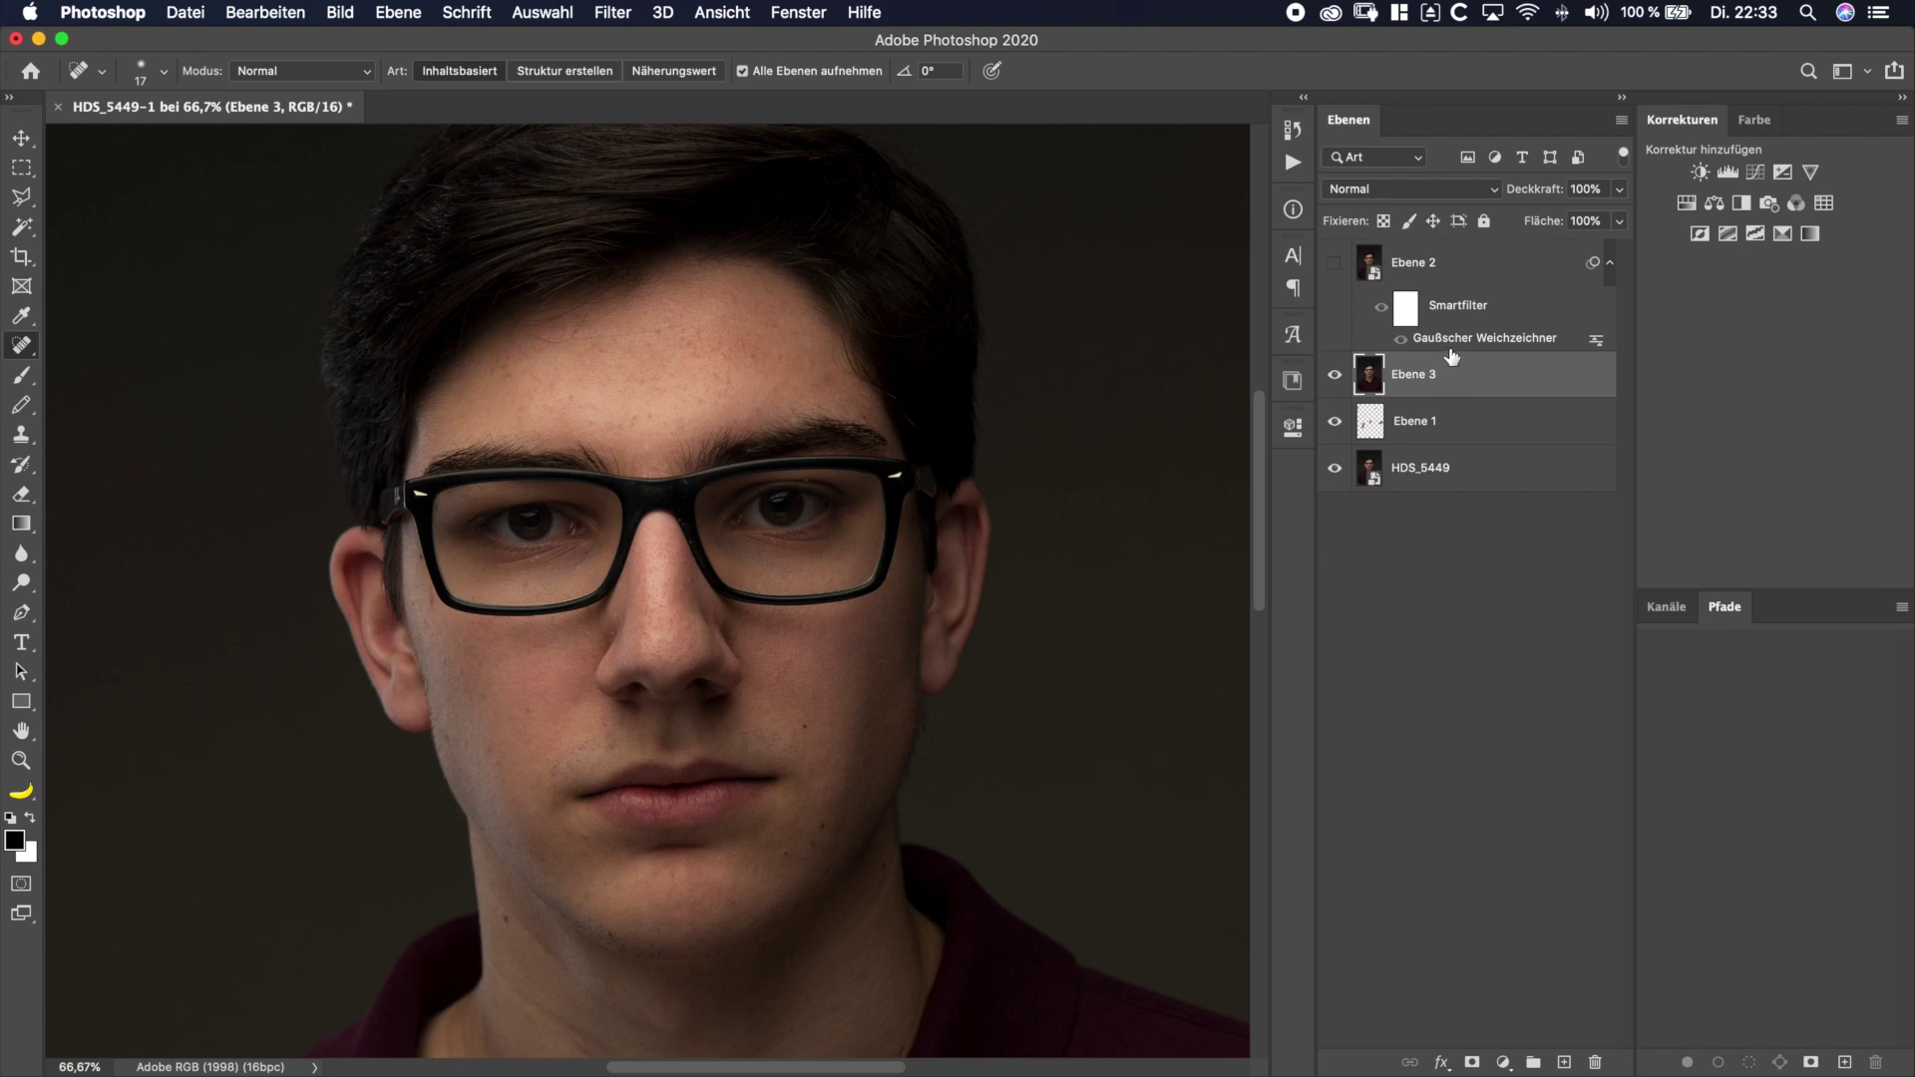
{"action": "left_click", "coordinate": [630, 11]}
{"action": "left_click", "coordinate": [638, 77]}
{"action": "left_click_drag", "start_coordinate": [1504, 339], "coordinate": [1490, 379]}
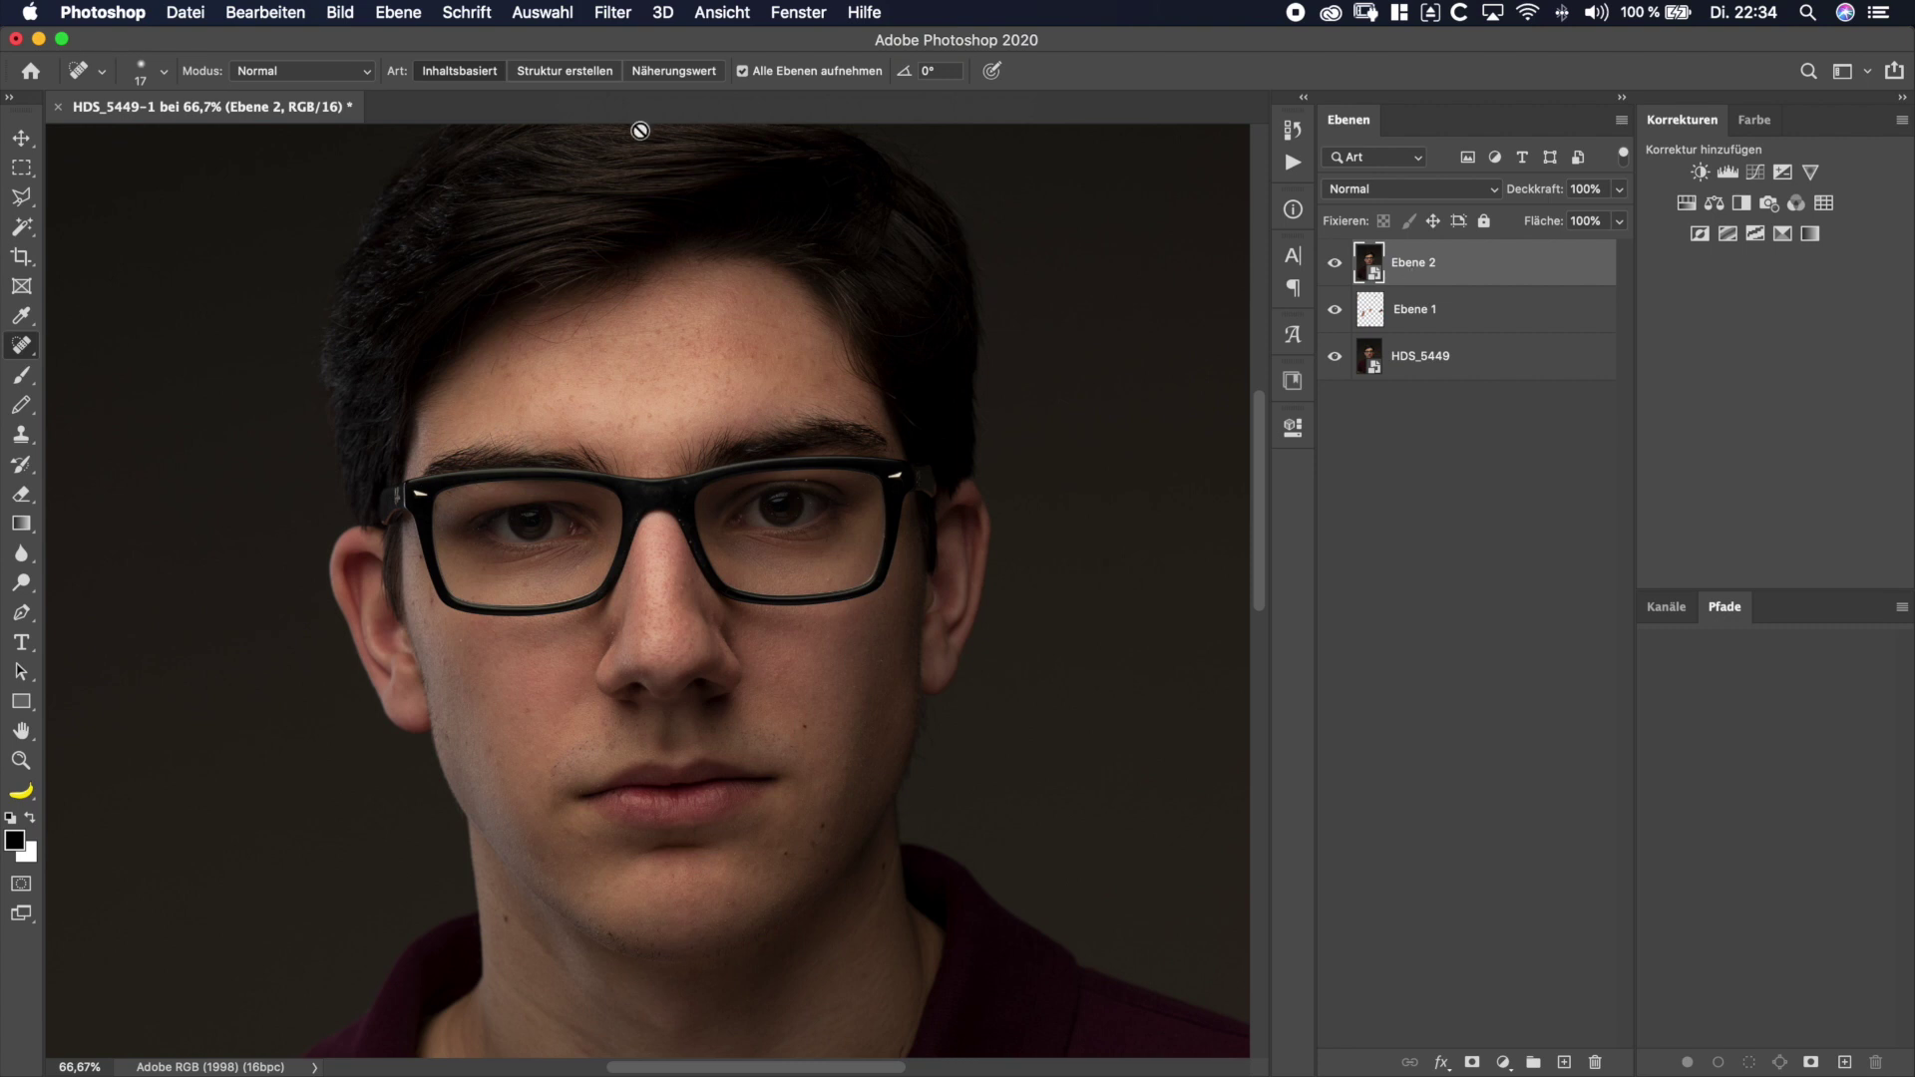
{"action": "left_click", "coordinate": [600, 11]}
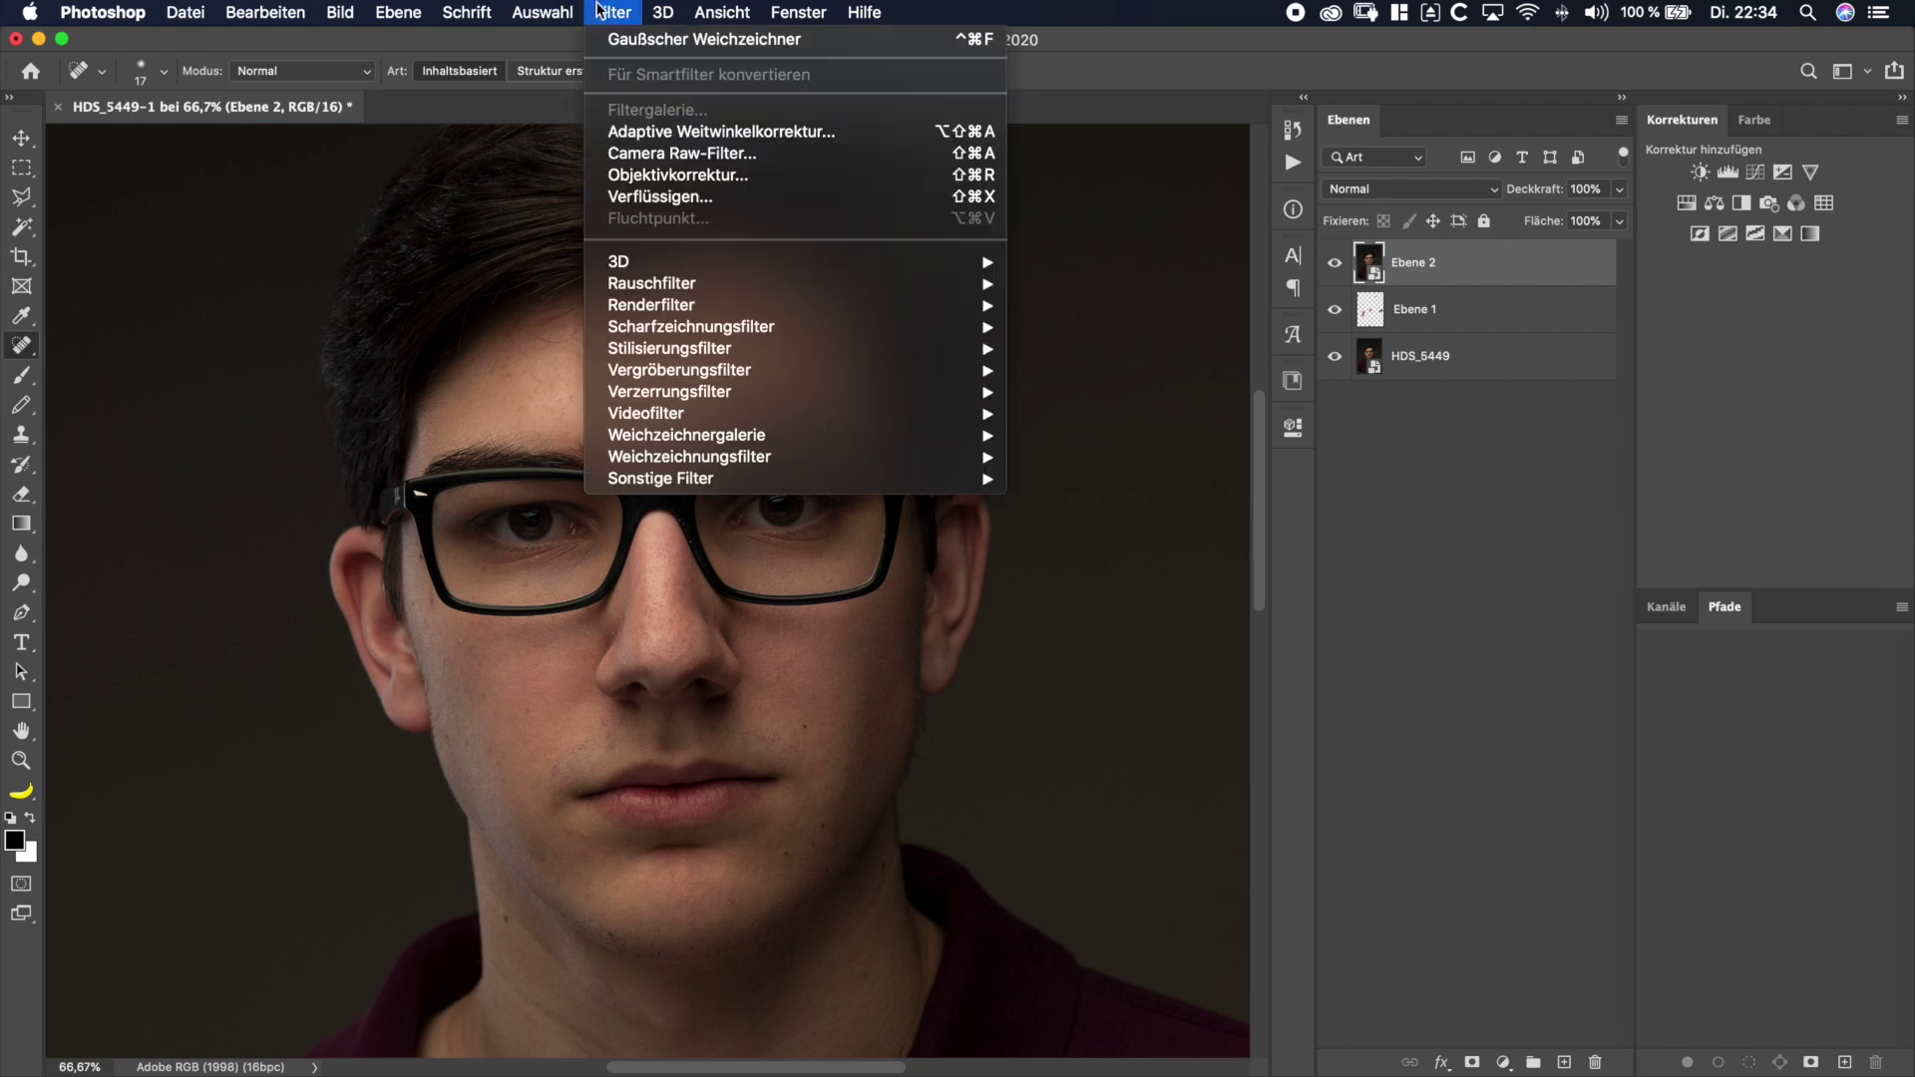
- Liquify Ebene 2, pushing the left cheek inward and setting the smile to 70
{"action": "left_click", "coordinate": [703, 197]}
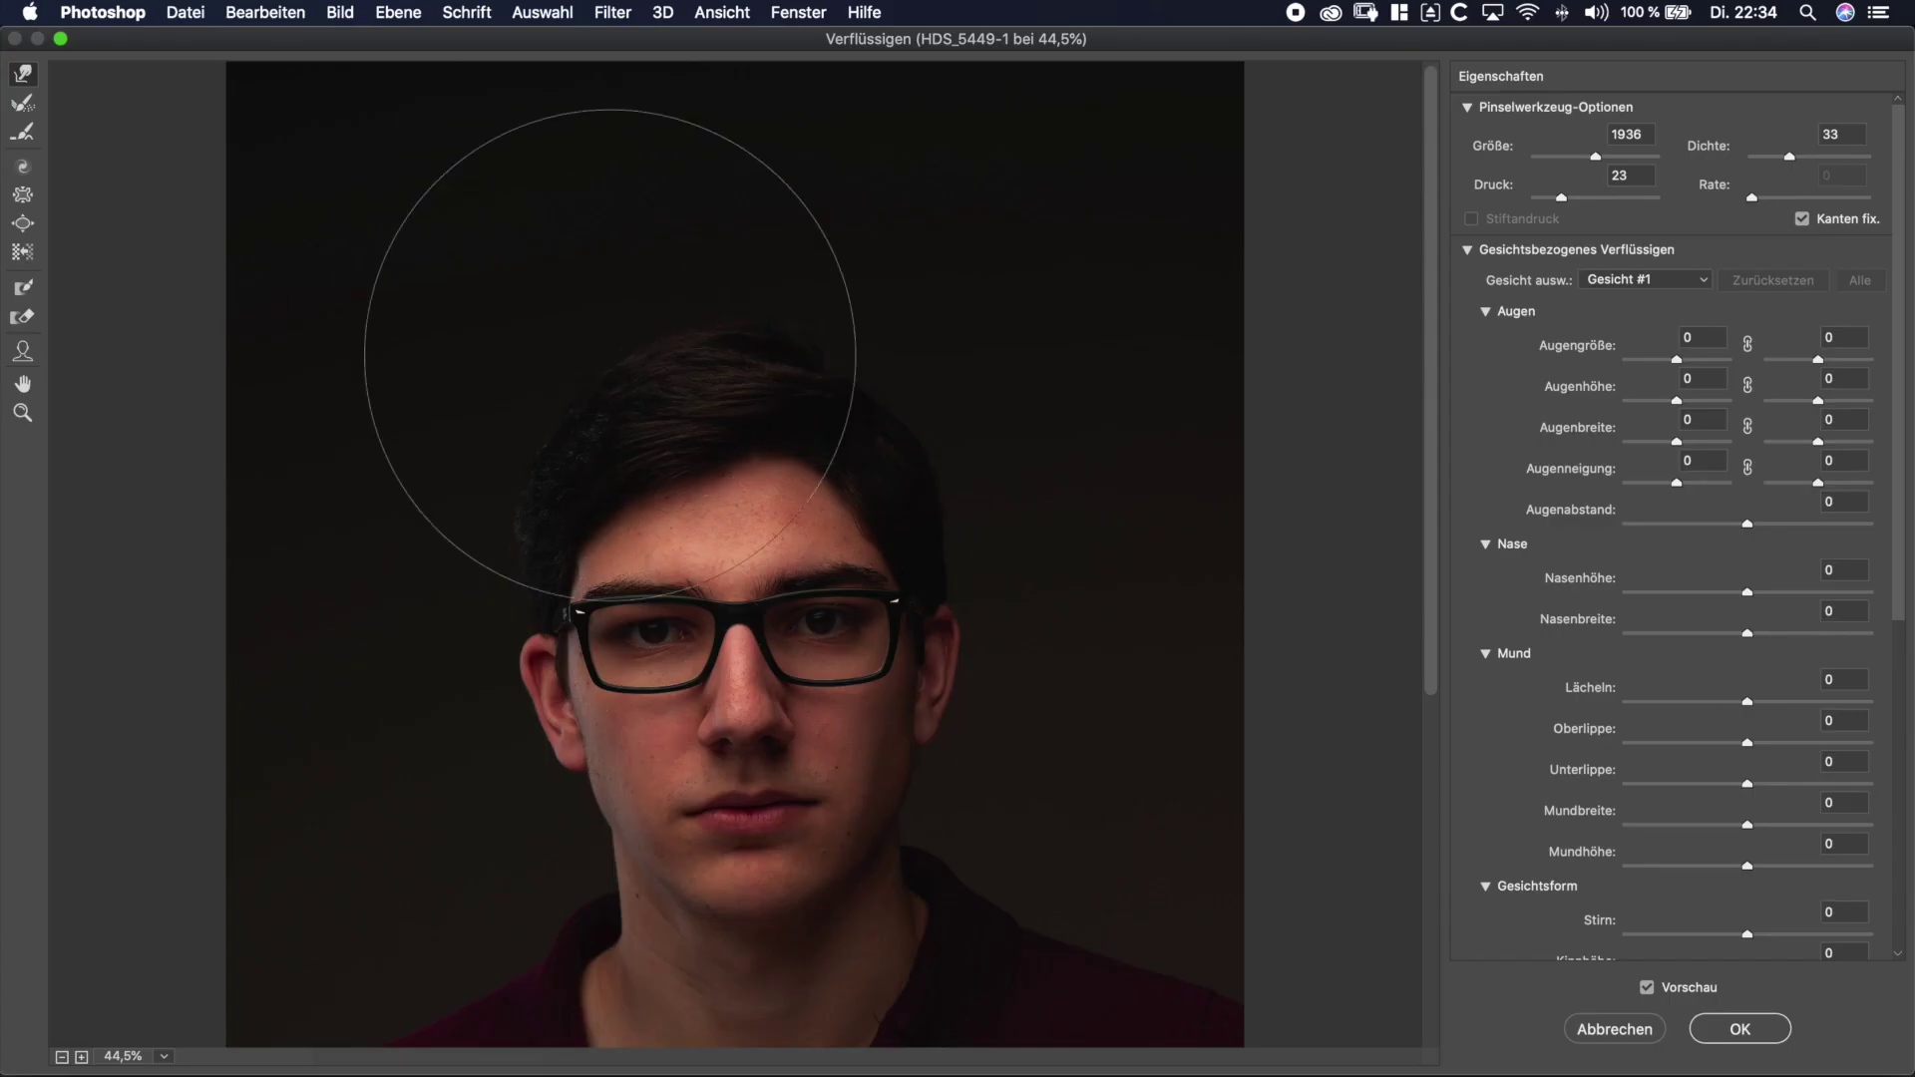
{"action": "left_click_drag", "start_coordinate": [429, 788], "coordinate": [735, 726]}
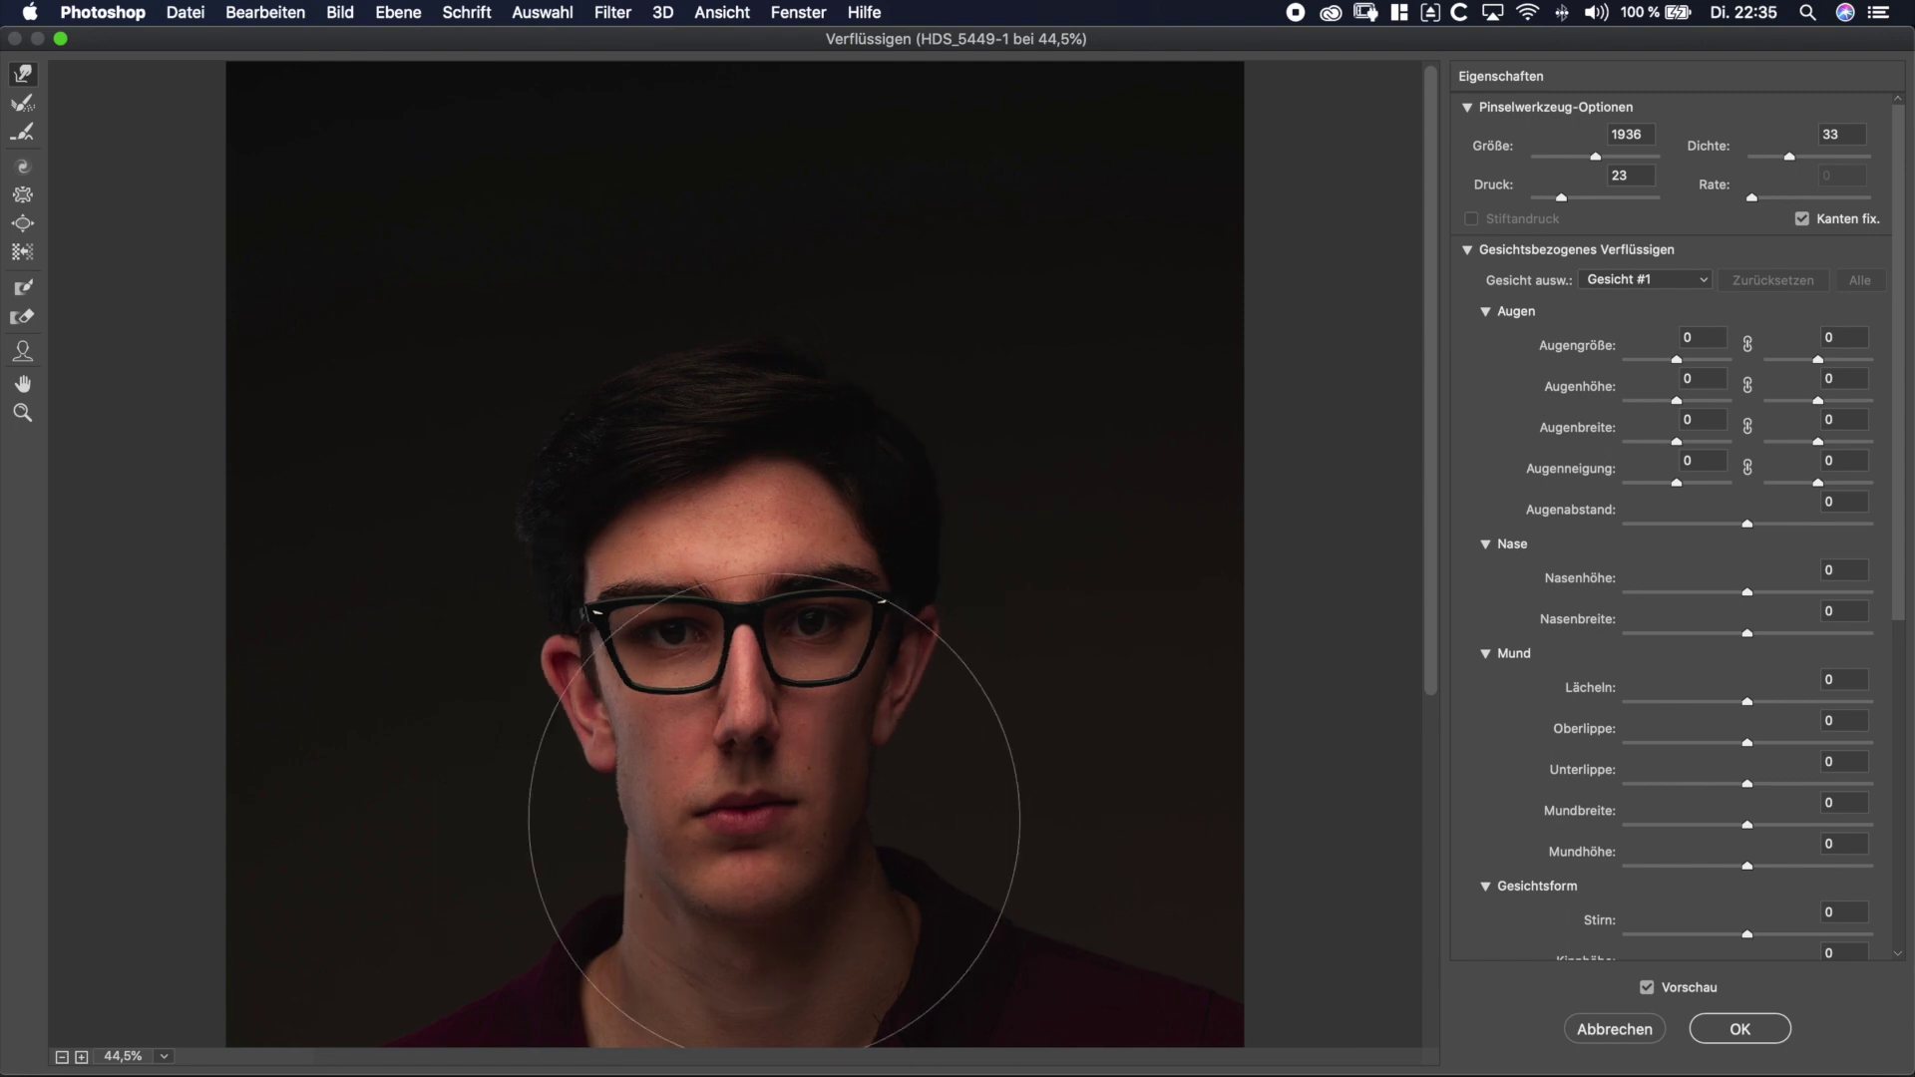
{"action": "left_click", "coordinate": [1844, 680]}
{"action": "type", "text": "70"}
{"action": "key", "text": "Return"}
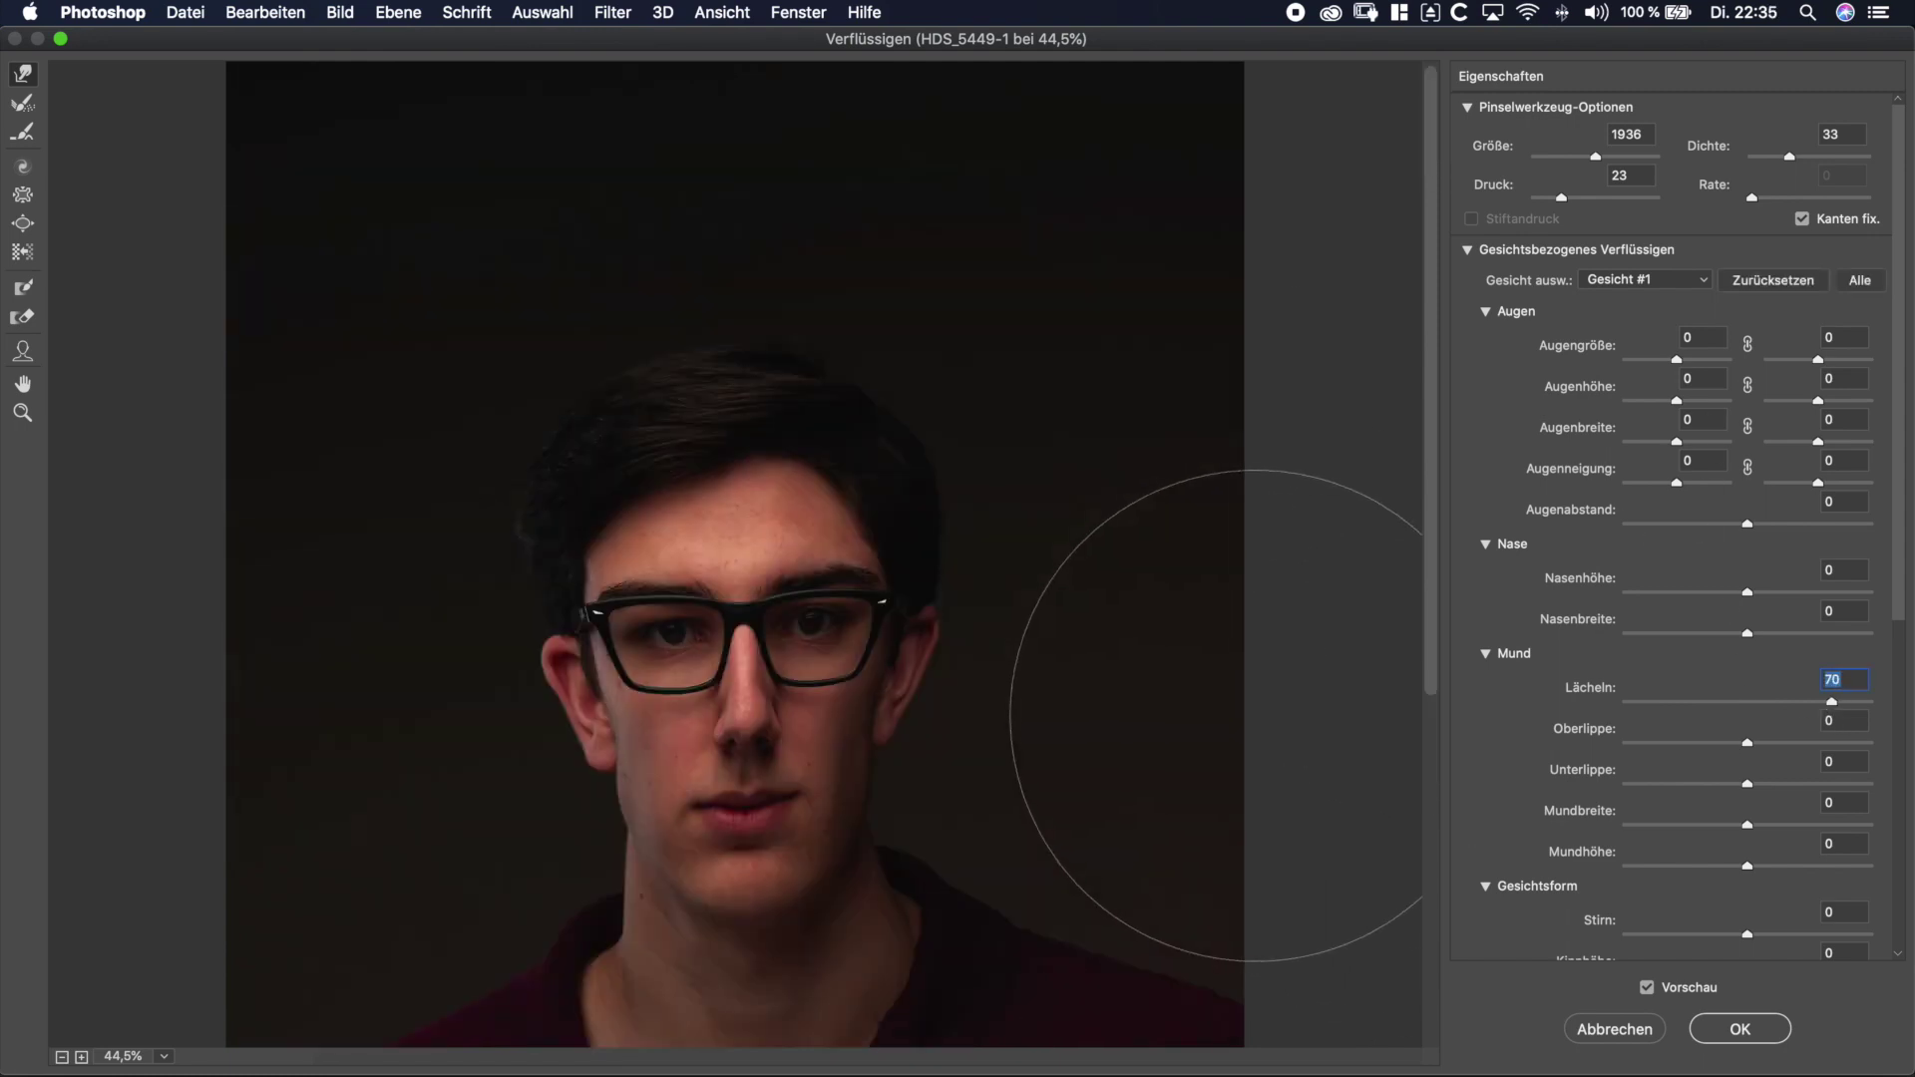
{"action": "scroll", "coordinate": [1237, 768], "scroll_direction": "down", "scroll_amount": 4}
{"action": "left_click", "coordinate": [1741, 1030]}
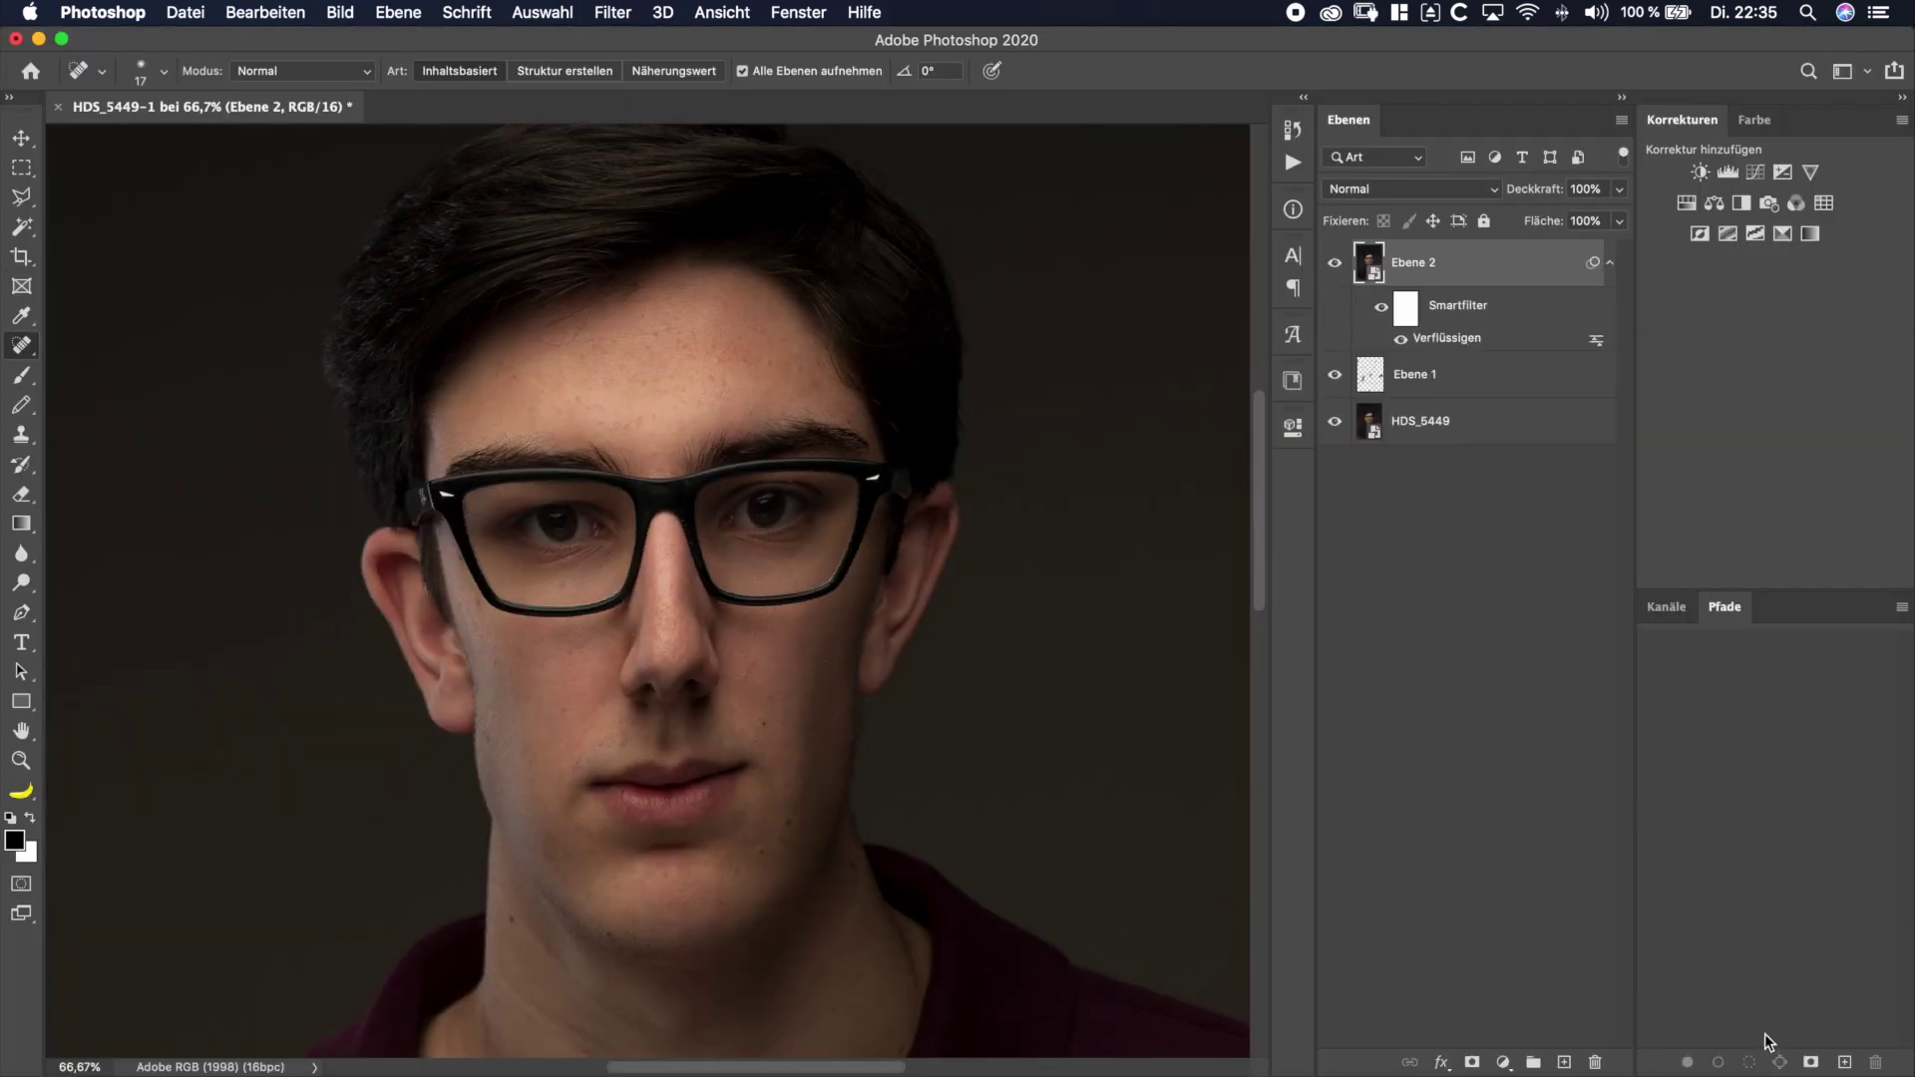
{"action": "double_click", "coordinate": [1379, 287]}
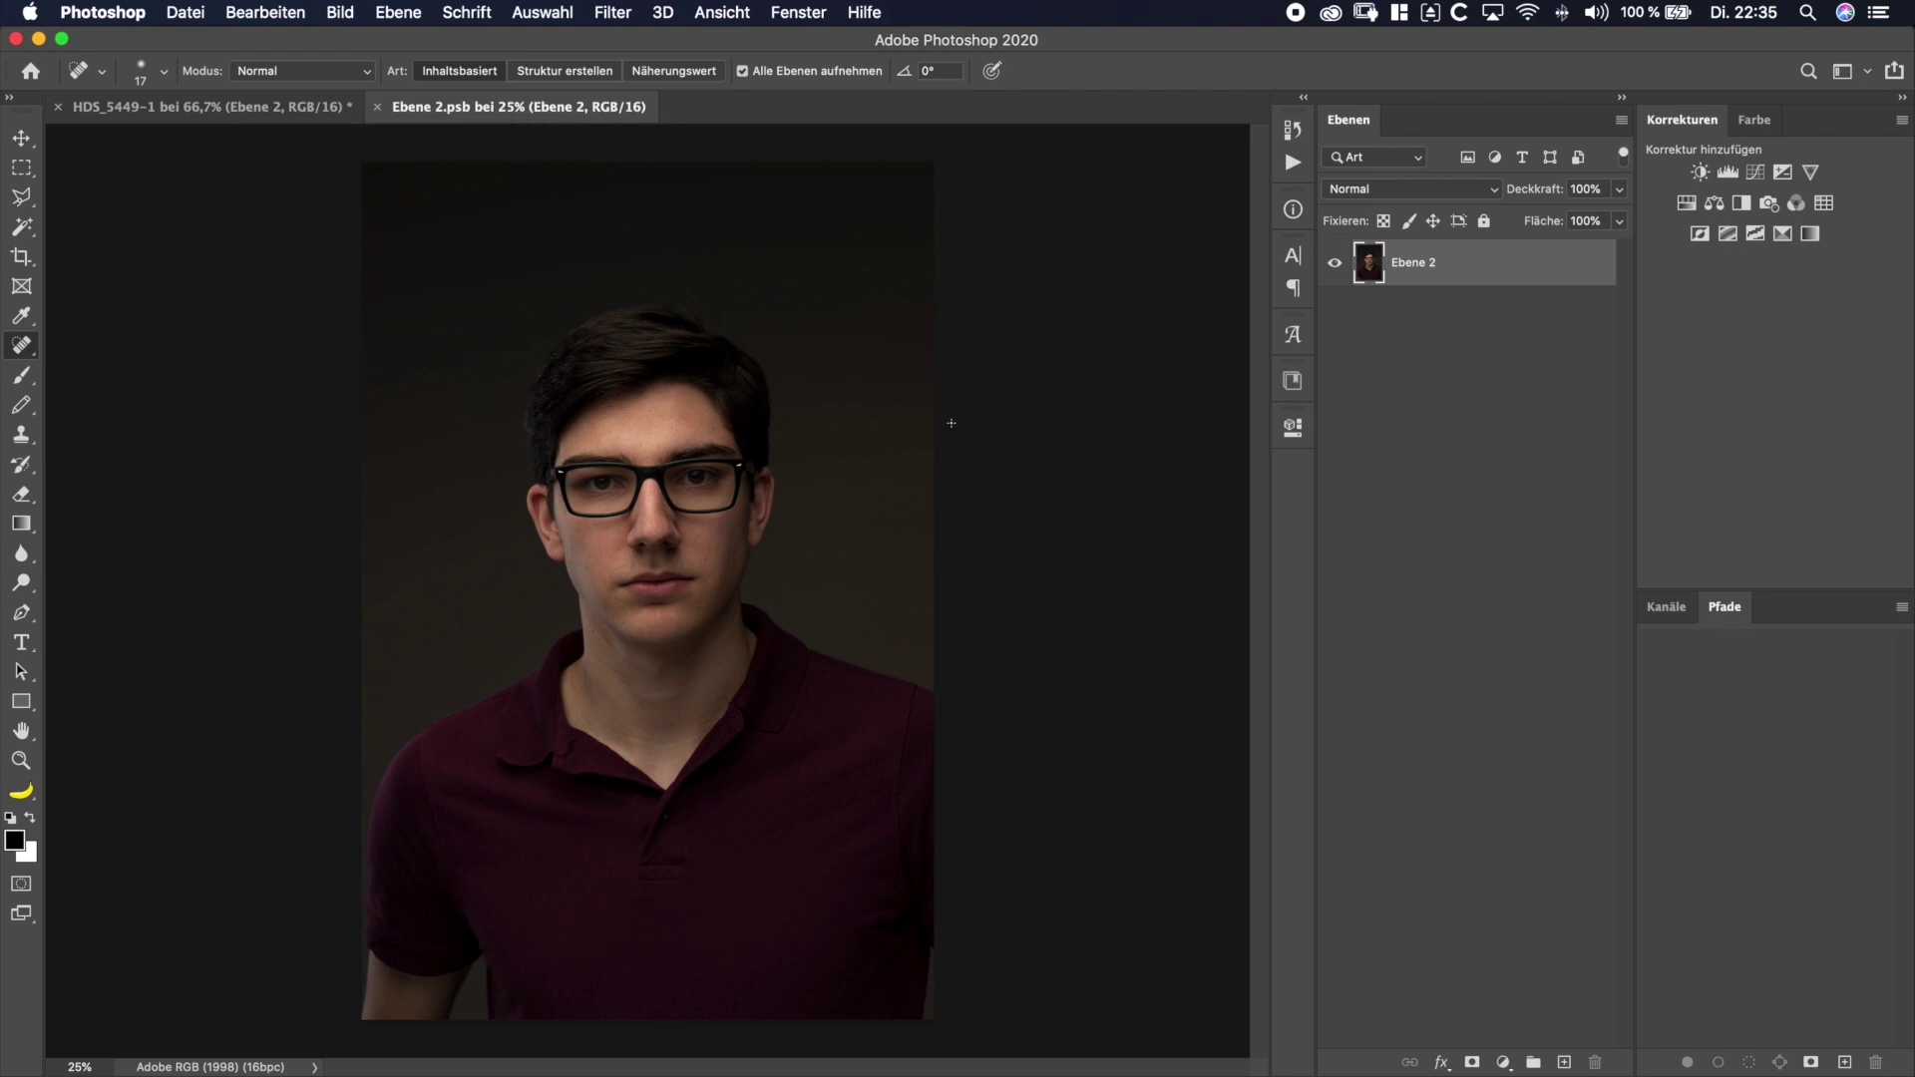
- Paint a black diagonal stroke across the glasses in Ebene 2.psb, save it, and return to the portrait
{"action": "key", "text": "super+1"}
{"action": "scroll", "coordinate": [718, 513], "scroll_direction": "up", "scroll_amount": 3}
{"action": "scroll", "coordinate": [798, 519], "scroll_direction": "up", "scroll_amount": 3}
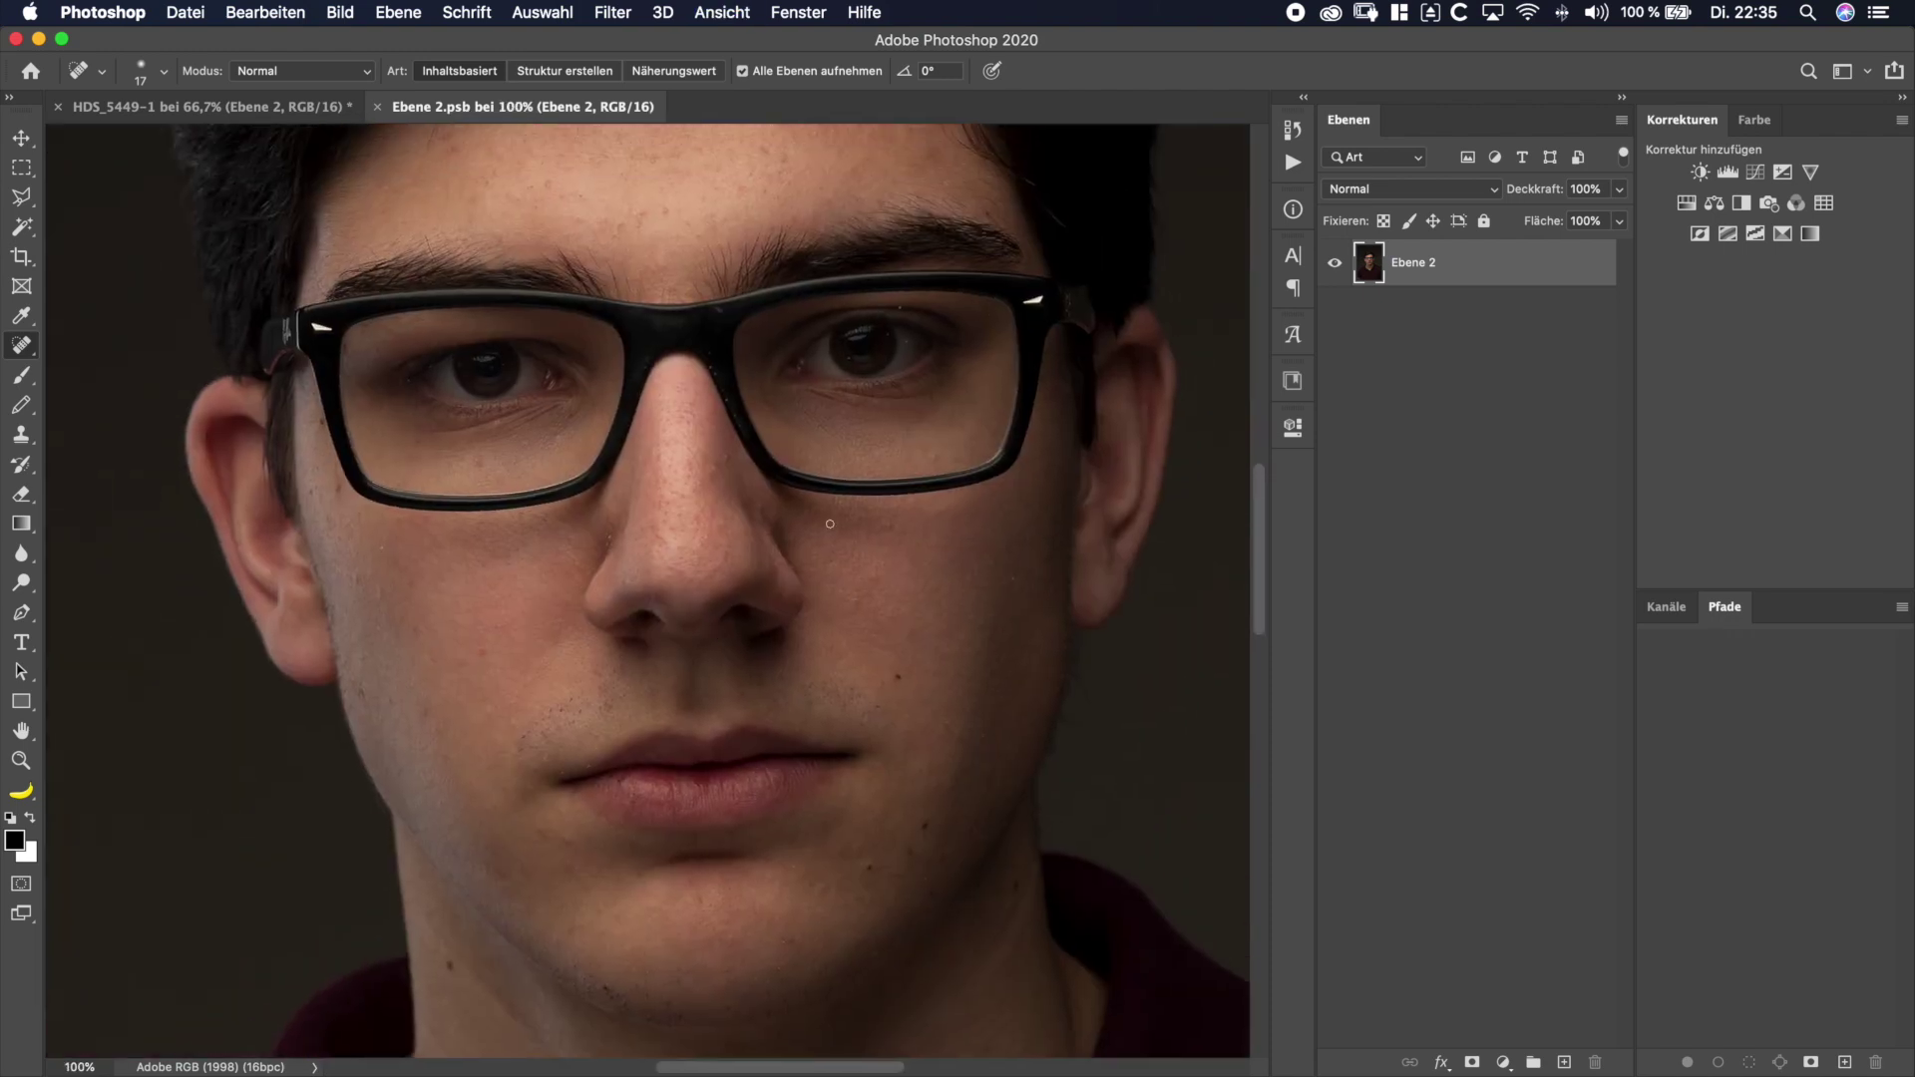
{"action": "key", "text": "b"}
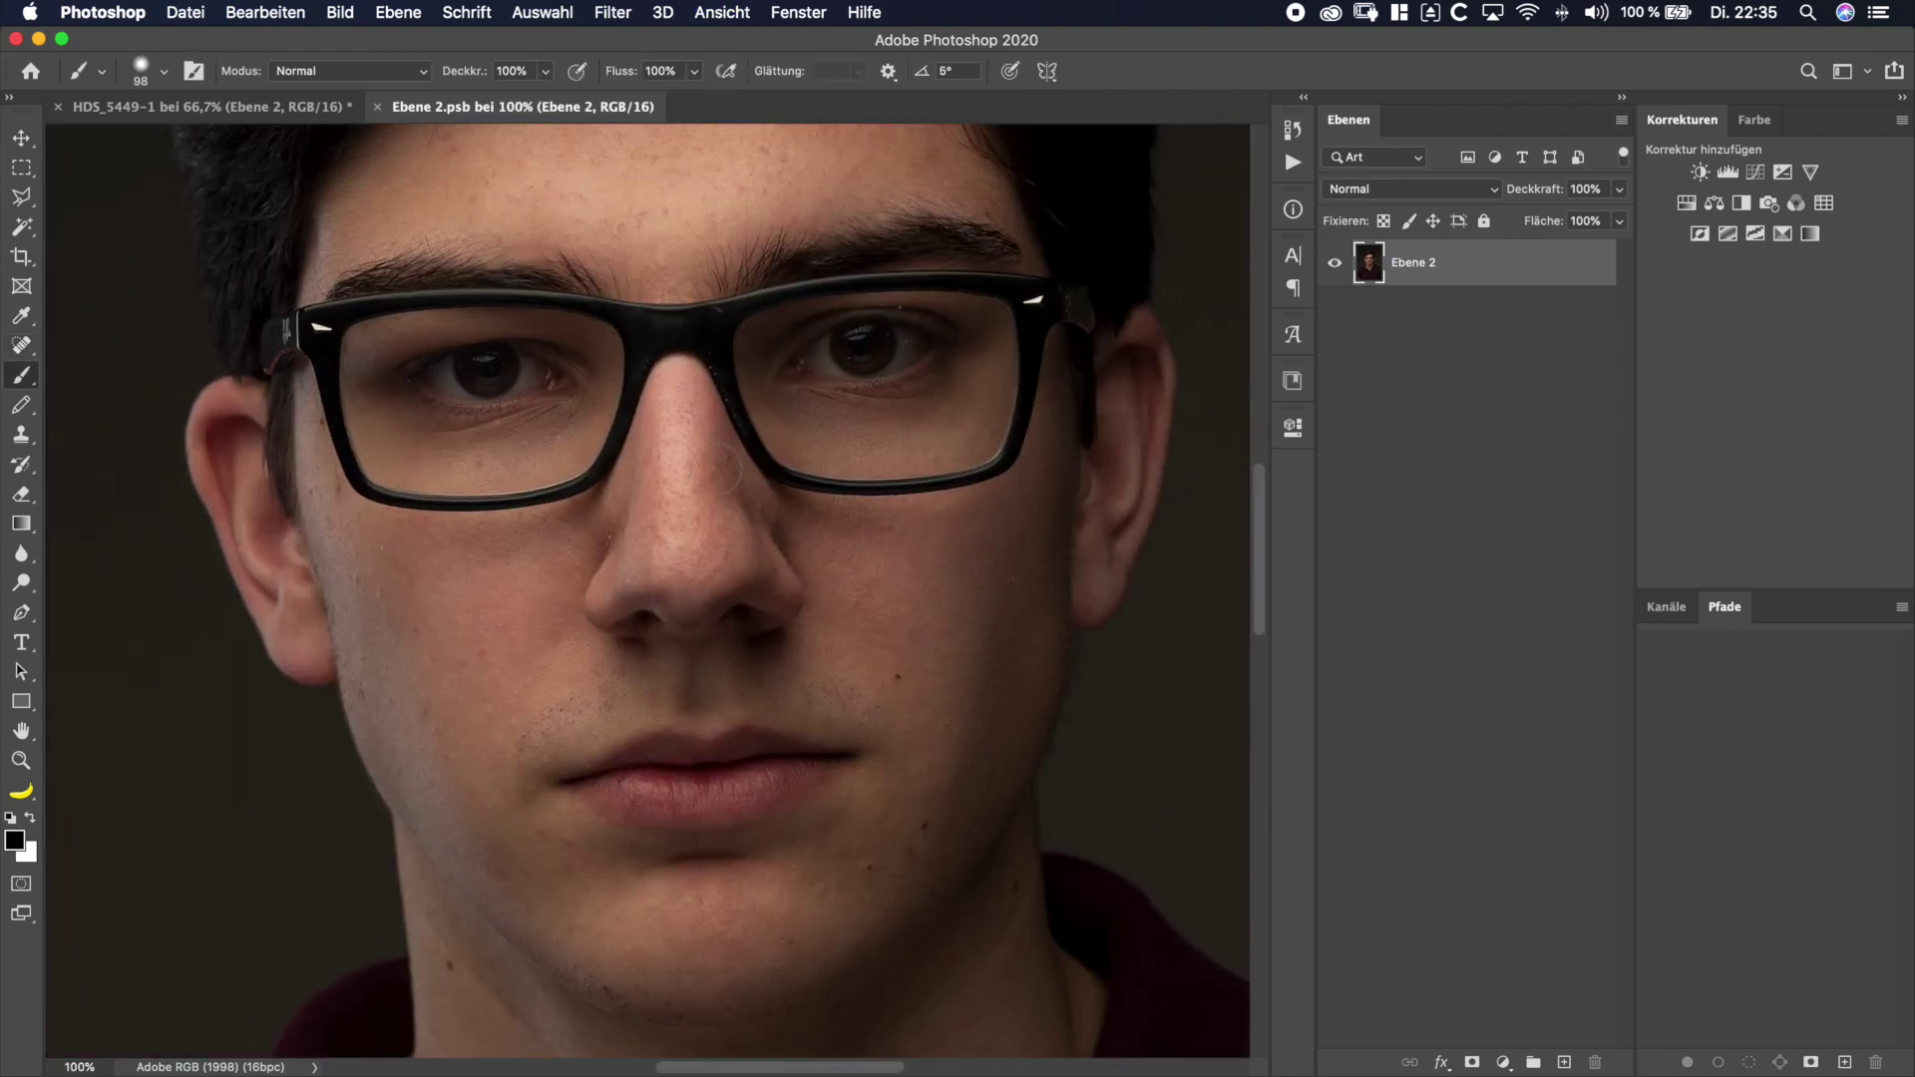
{"action": "left_click_drag", "start_coordinate": [801, 158], "coordinate": [526, 577]}
{"action": "left_click", "coordinate": [496, 257]}
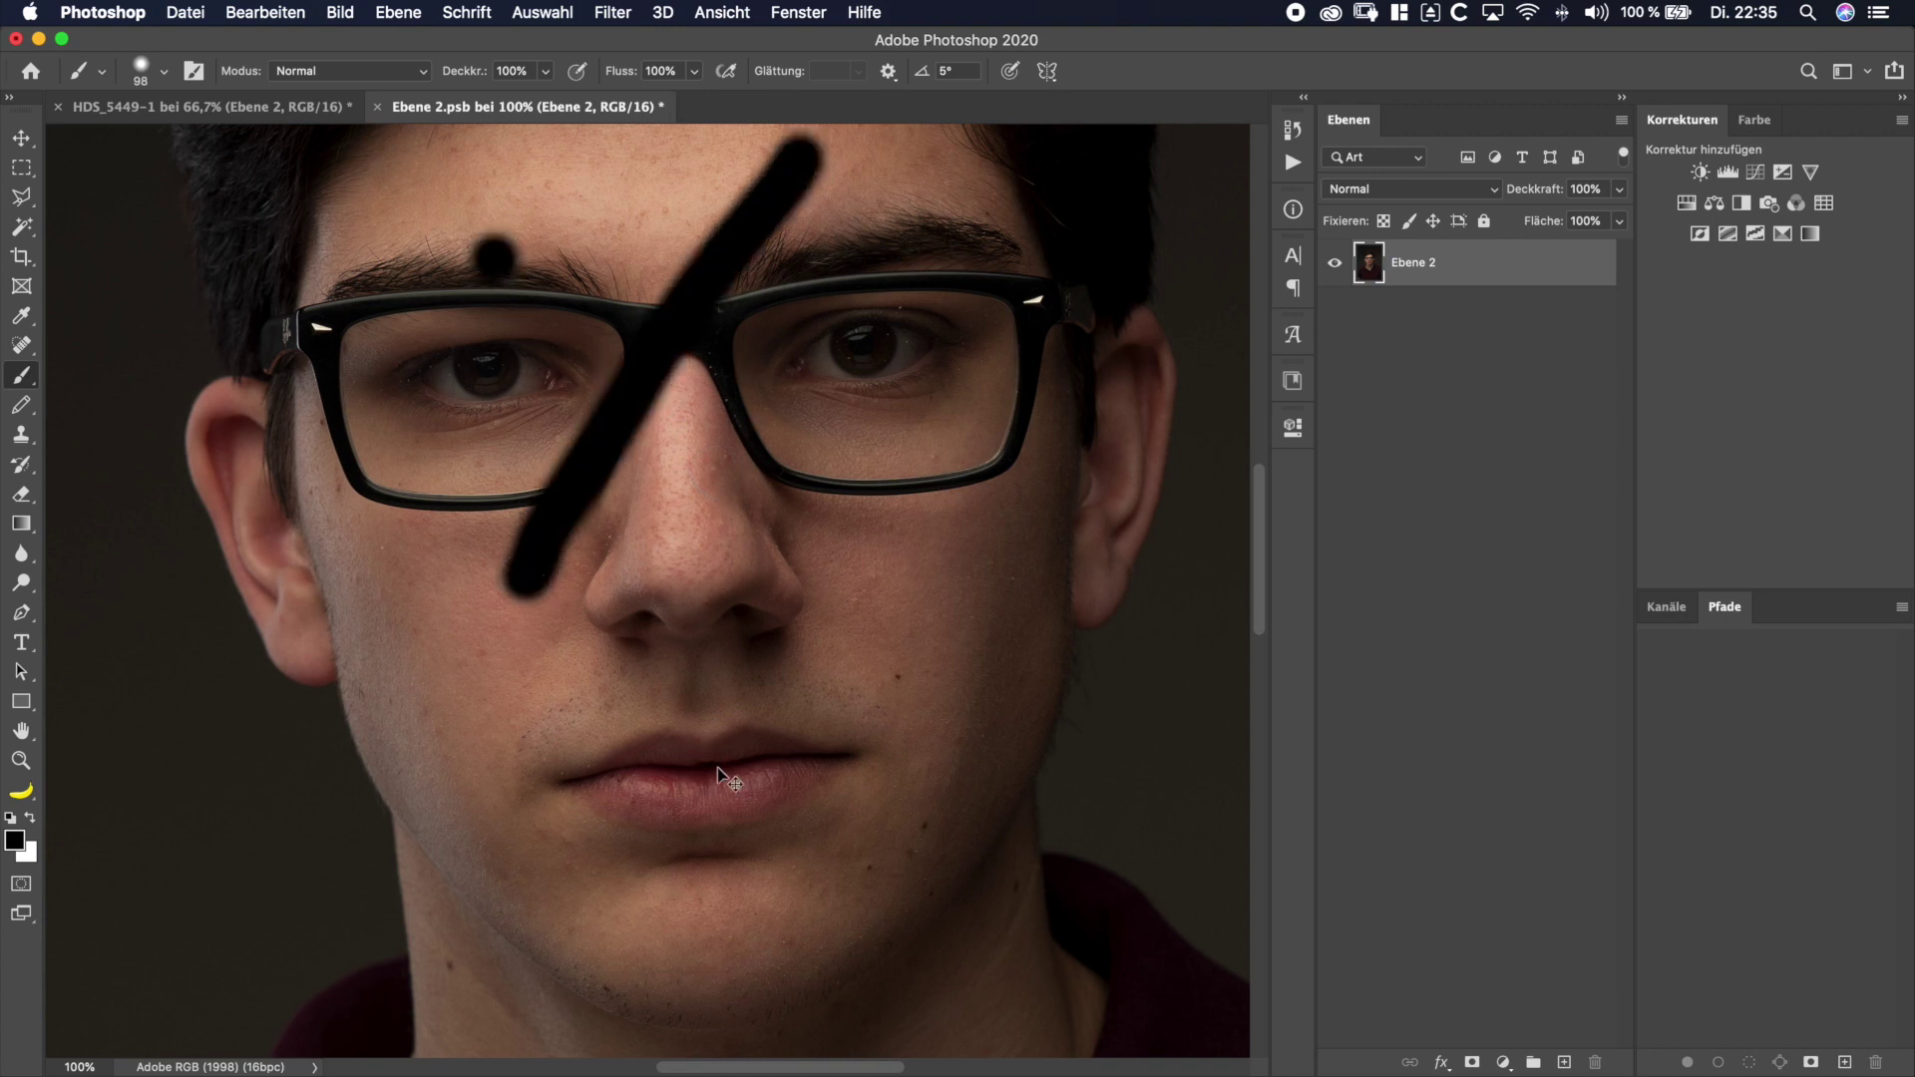
{"action": "key", "text": "super+z"}
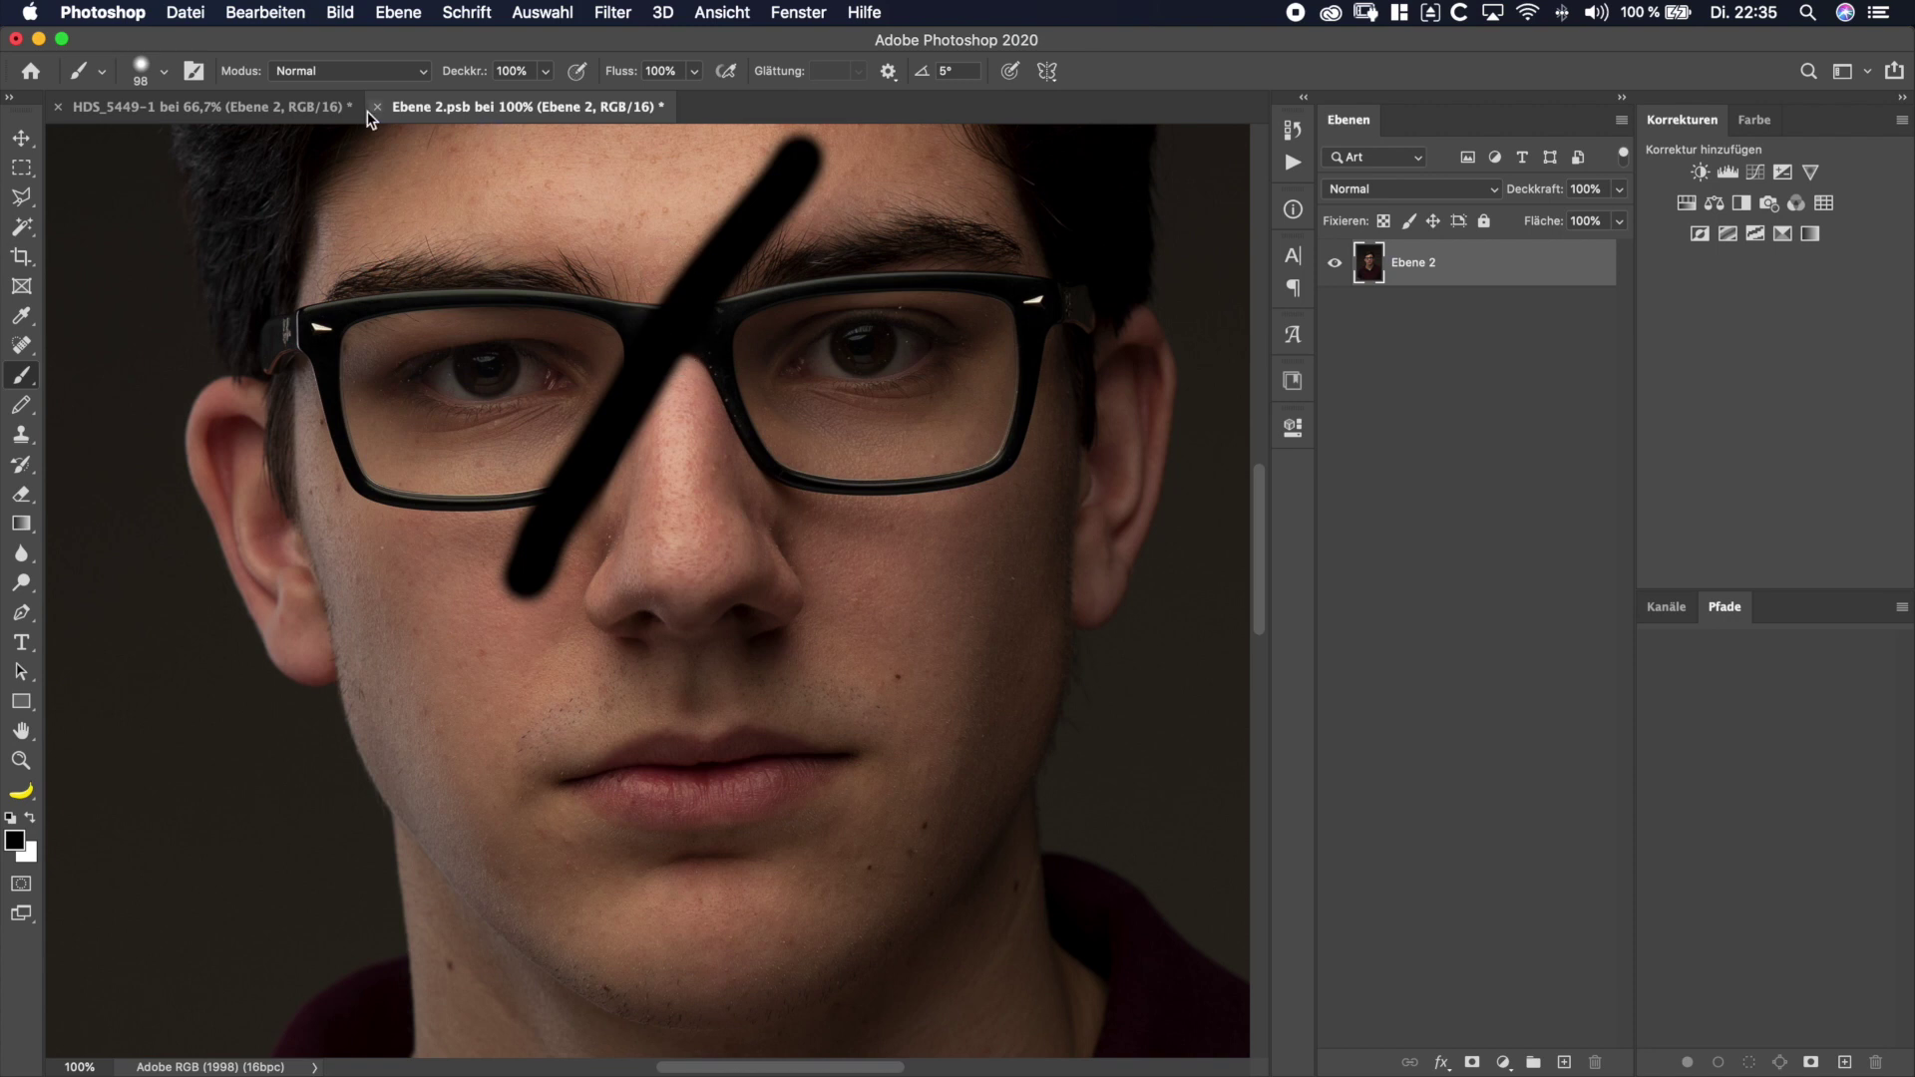
{"action": "key", "text": "super+s"}
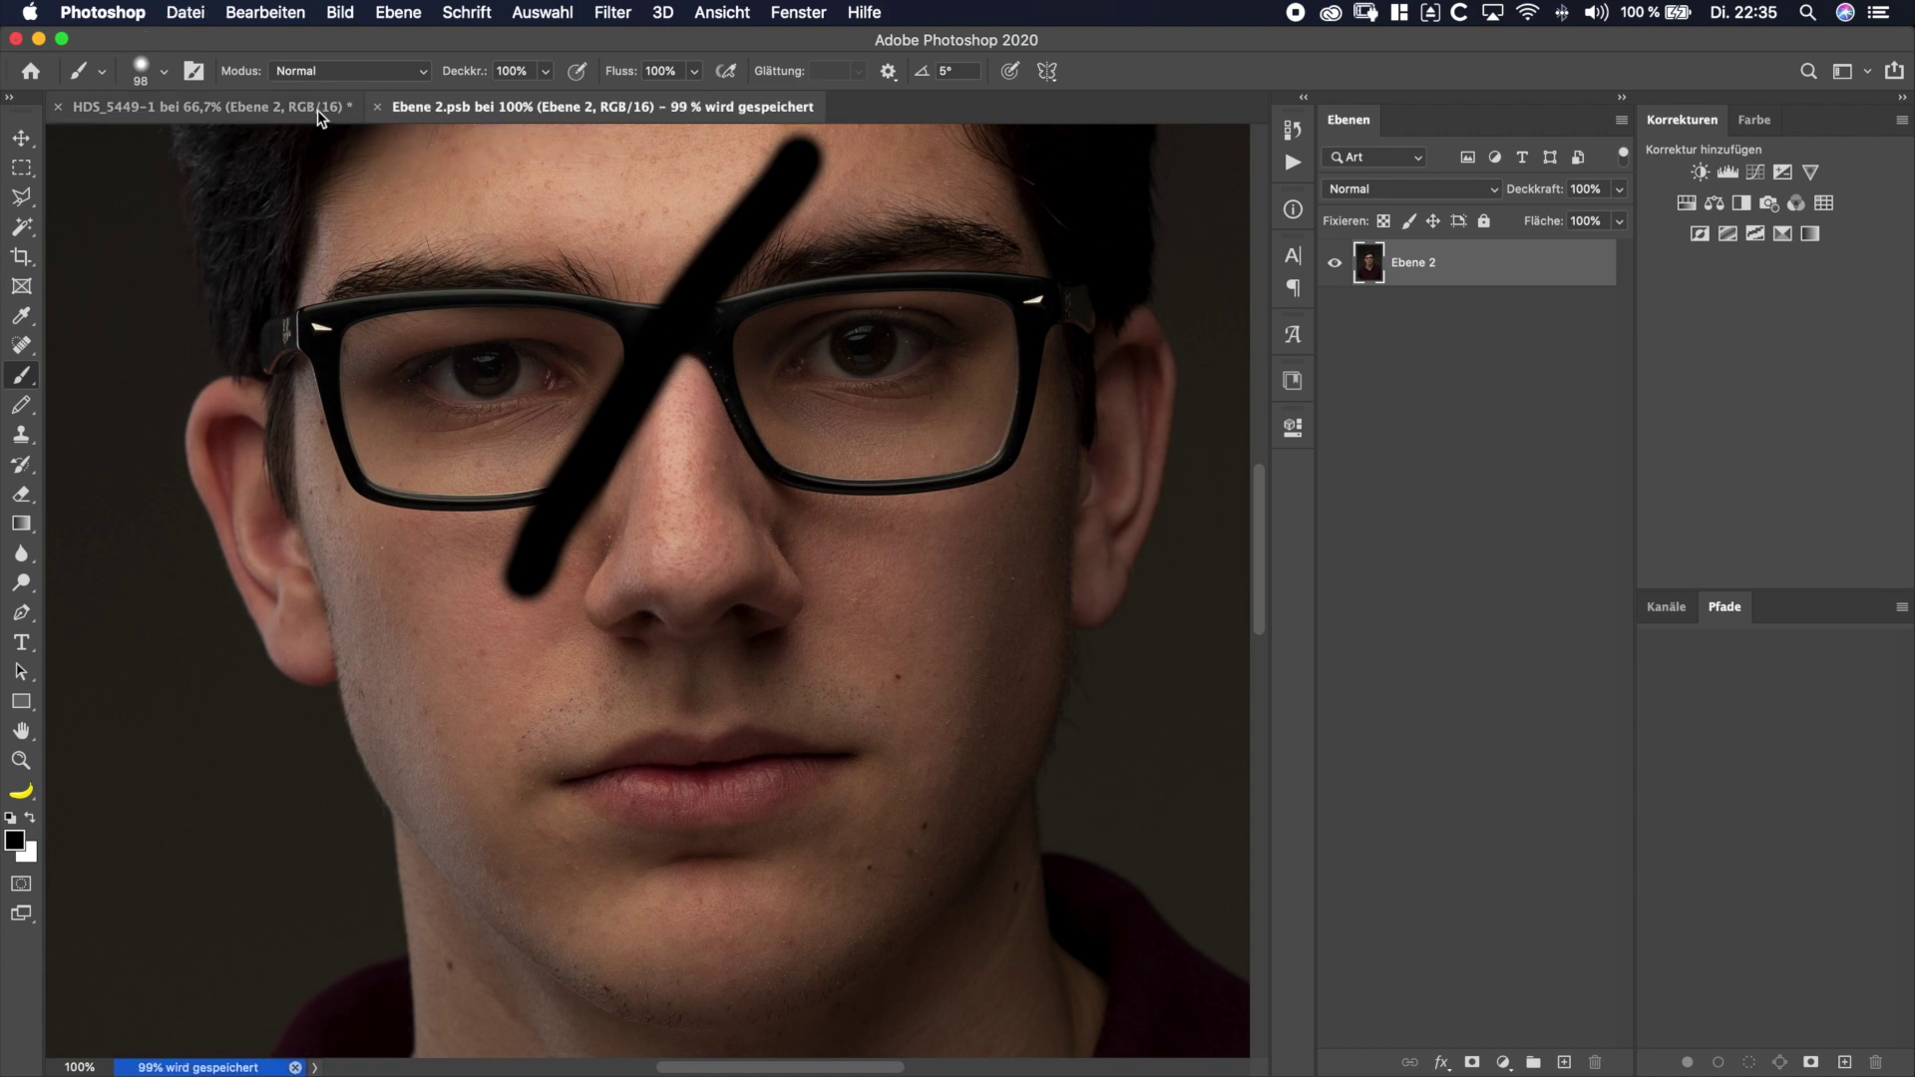
{"action": "left_click", "coordinate": [317, 110]}
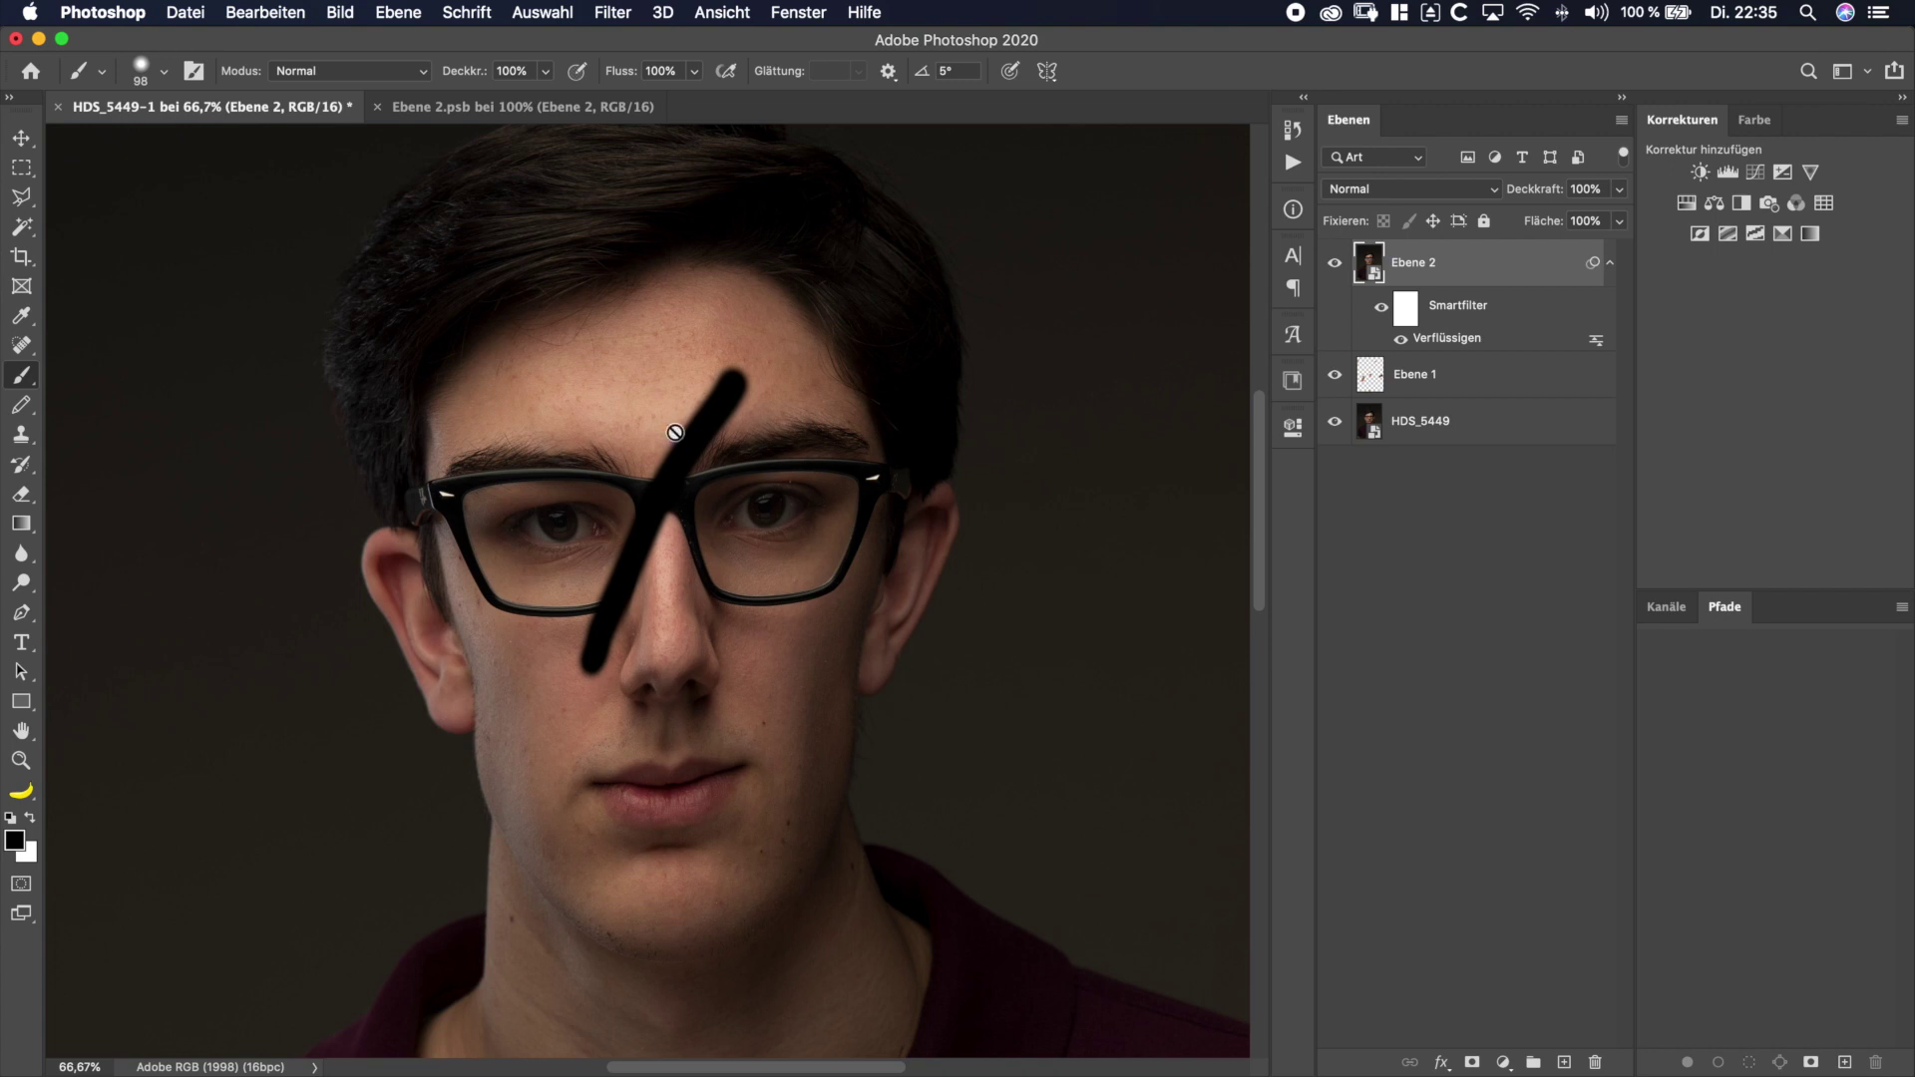
- Zoom out to view the whole portrait with the black stroke showing
{"action": "key", "text": "super+minus"}
{"action": "key", "text": "super+minus"}
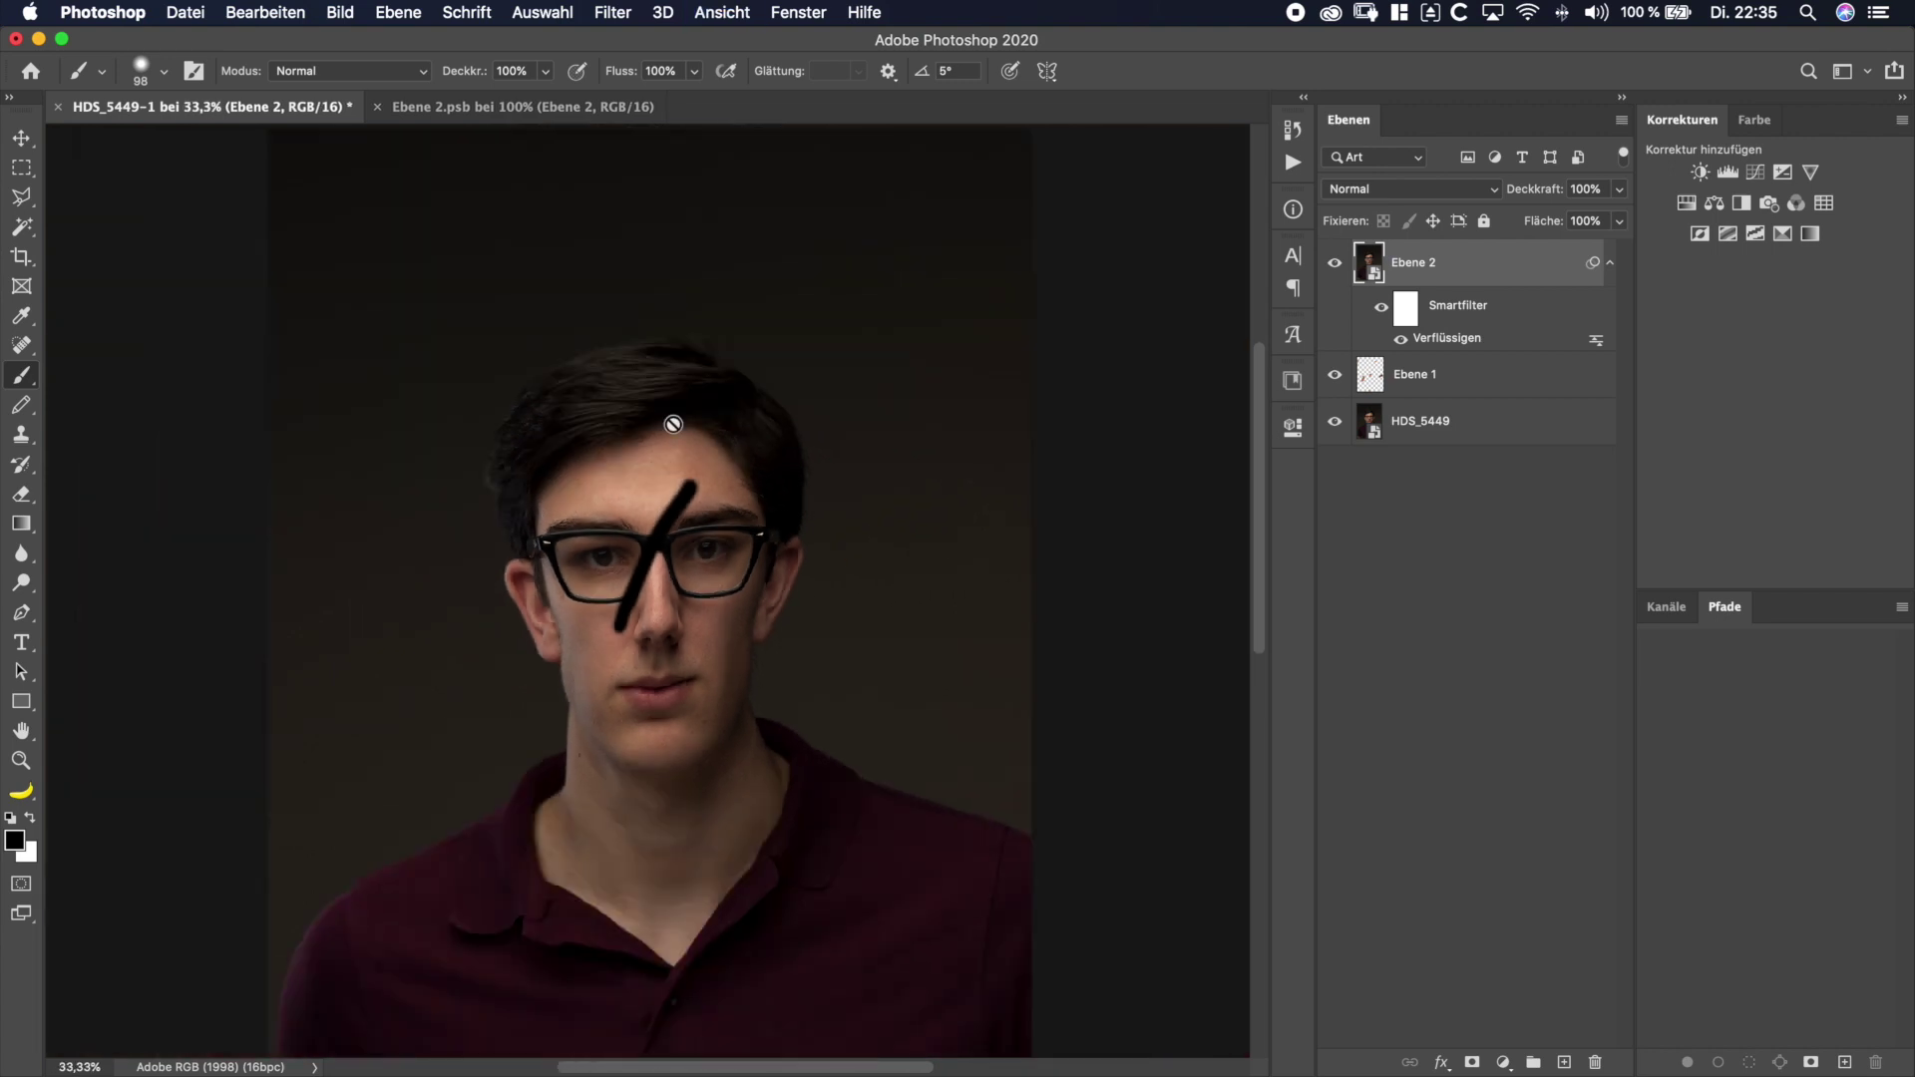